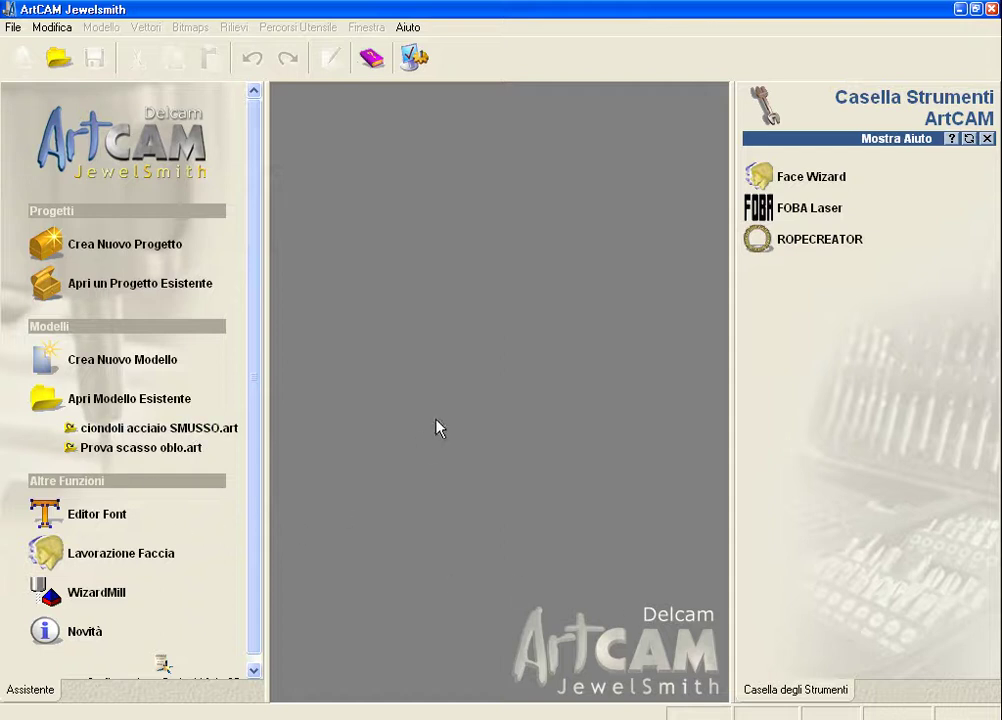
- List the forum folder in detail view sorted by modification date and pick Incisione brutta.art
click(155, 405)
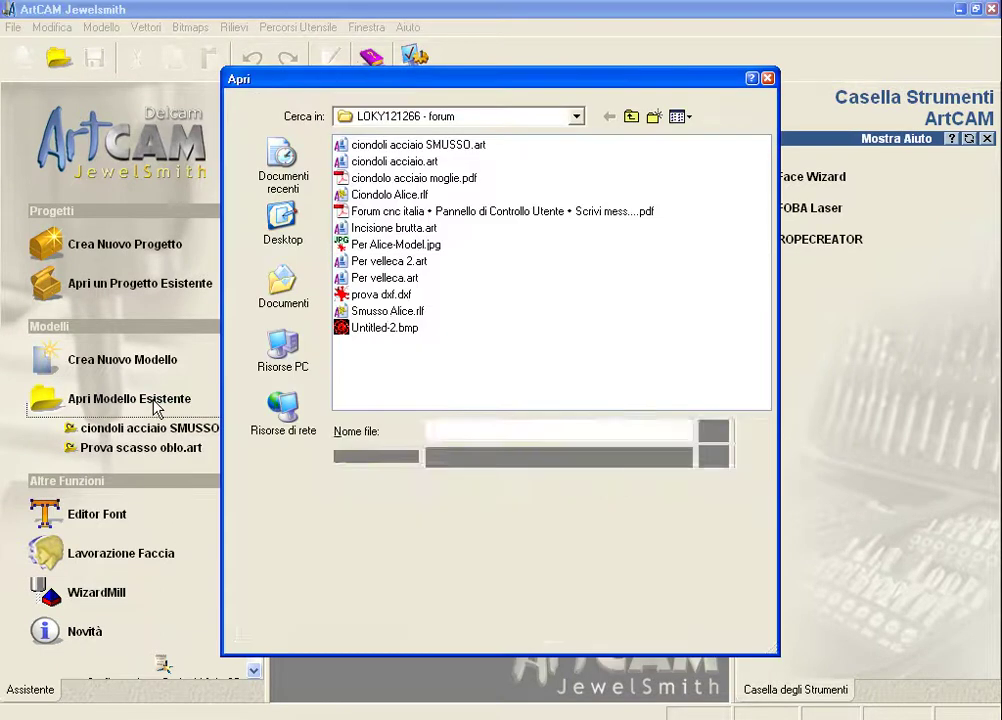
click(677, 117)
click(700, 205)
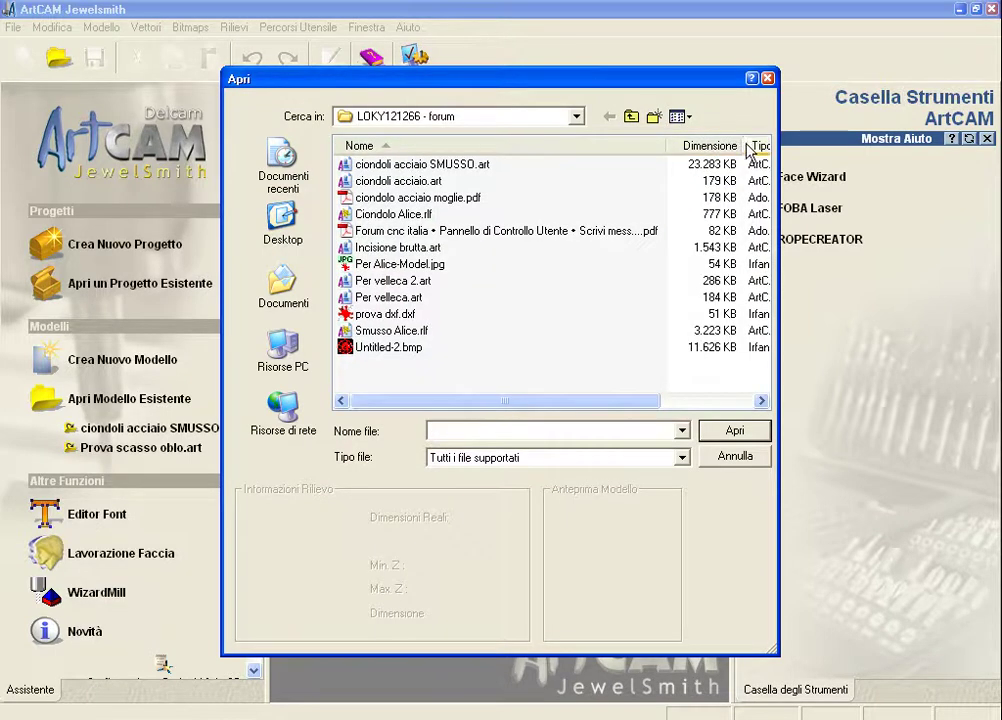
click(752, 146)
click(752, 146)
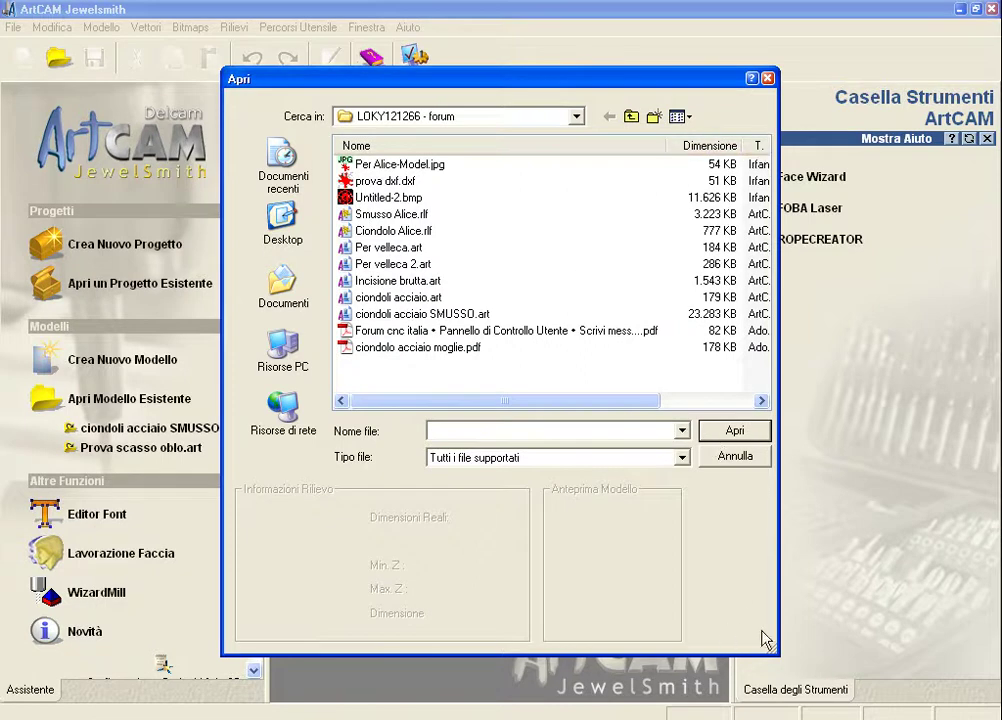
drag(762, 640, 864, 641)
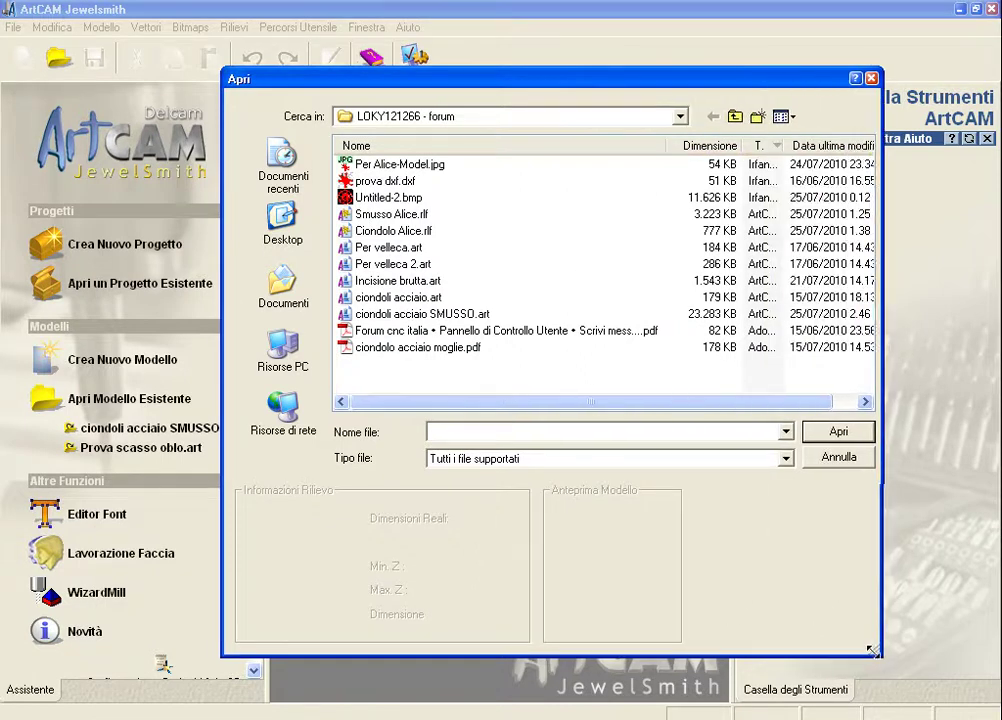
click(833, 147)
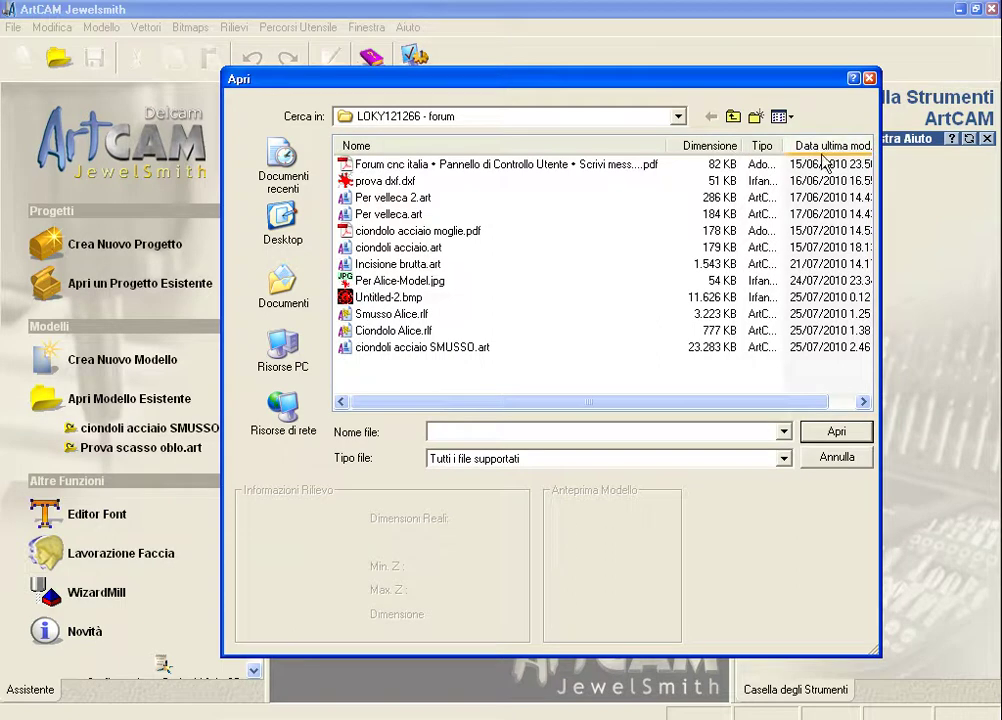
click(855, 147)
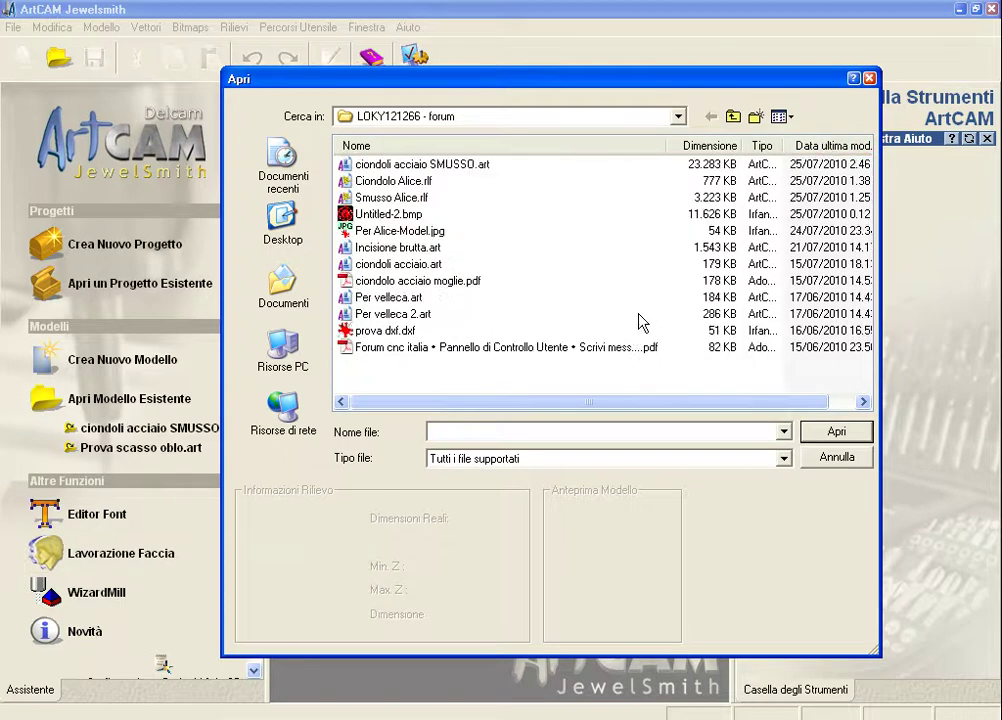
click(839, 148)
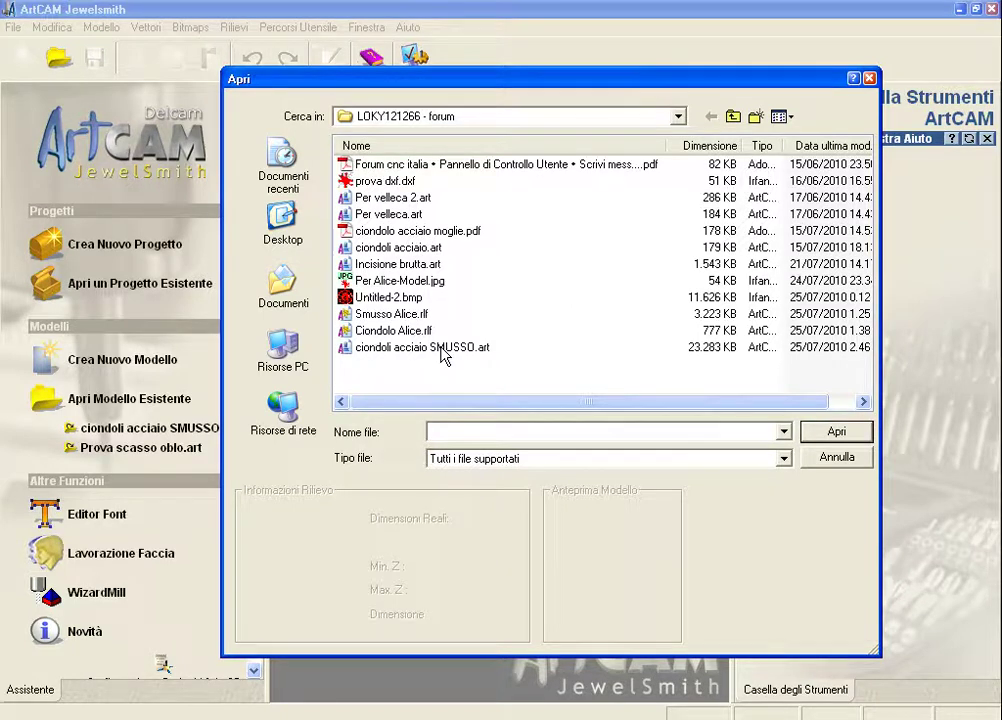
click(420, 266)
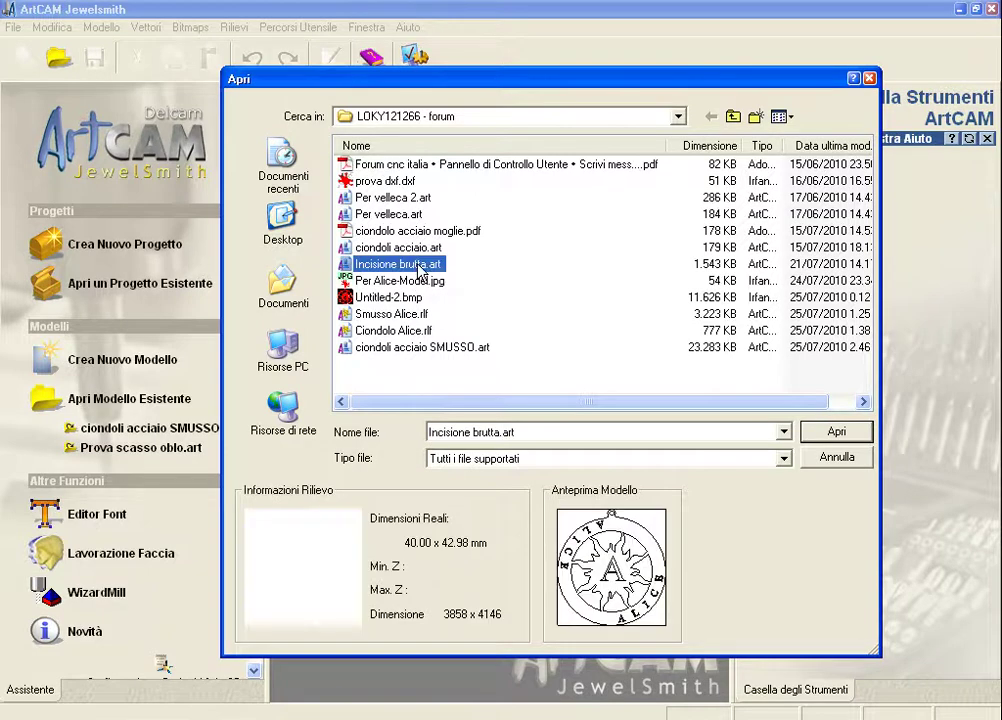
- Open Incisione brutta.art and display its Incisione Linea Centrale toolpath in the 3D view
click(835, 435)
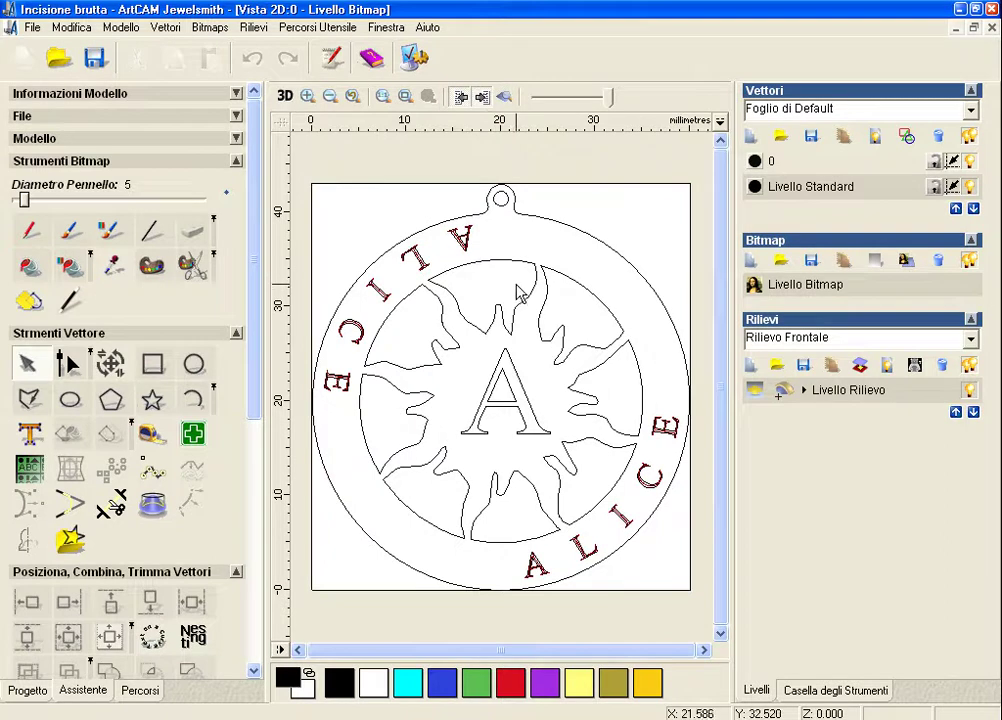
click(138, 690)
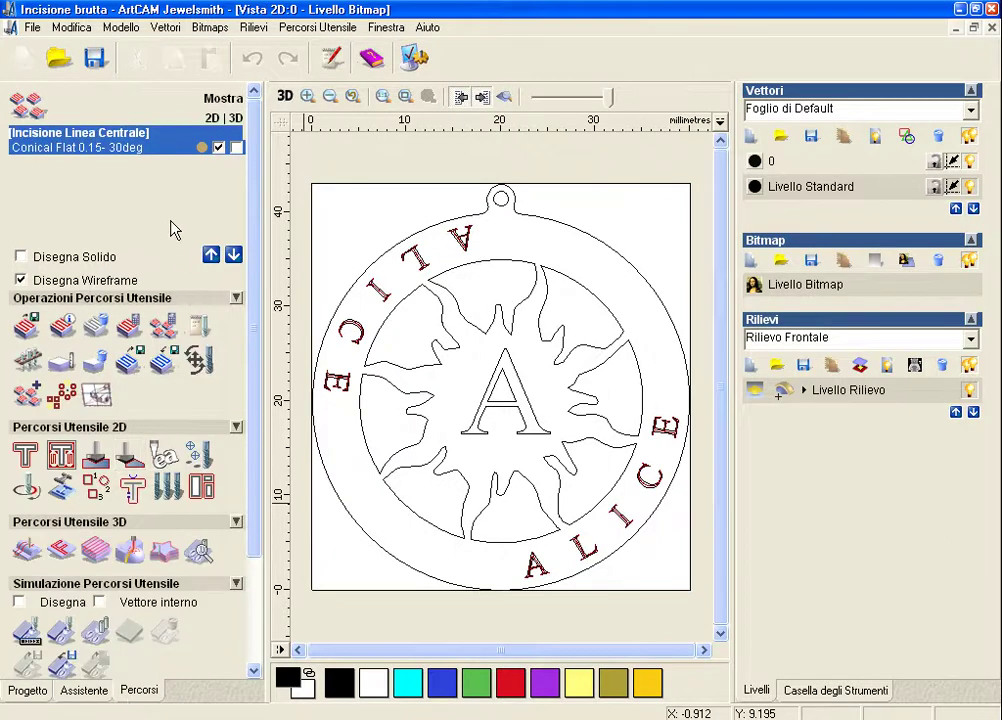
click(285, 96)
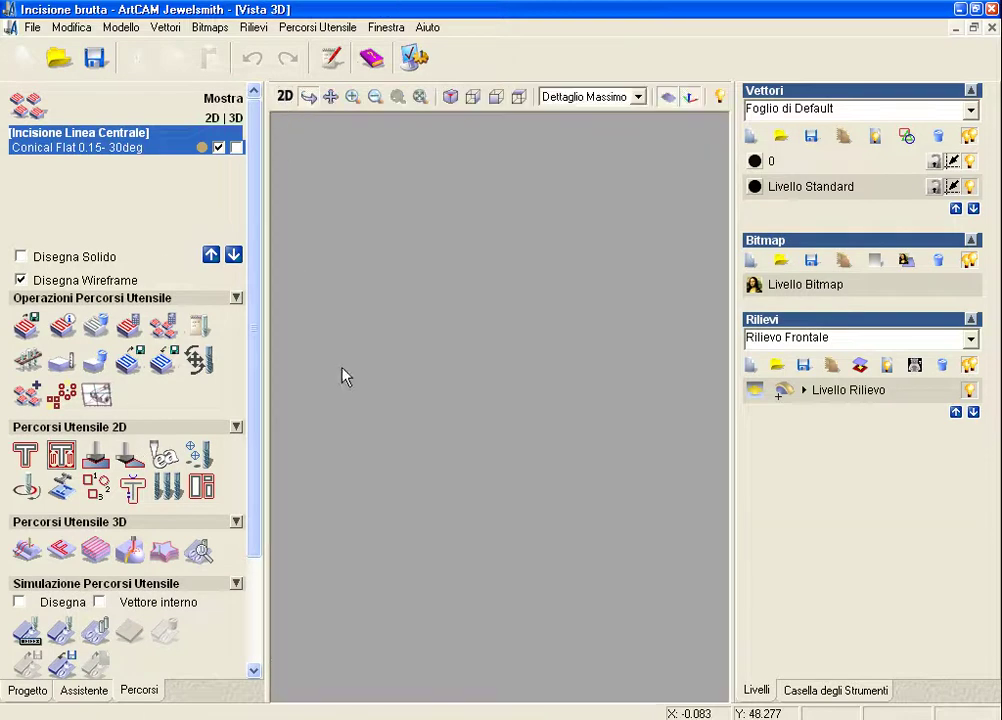
click(236, 148)
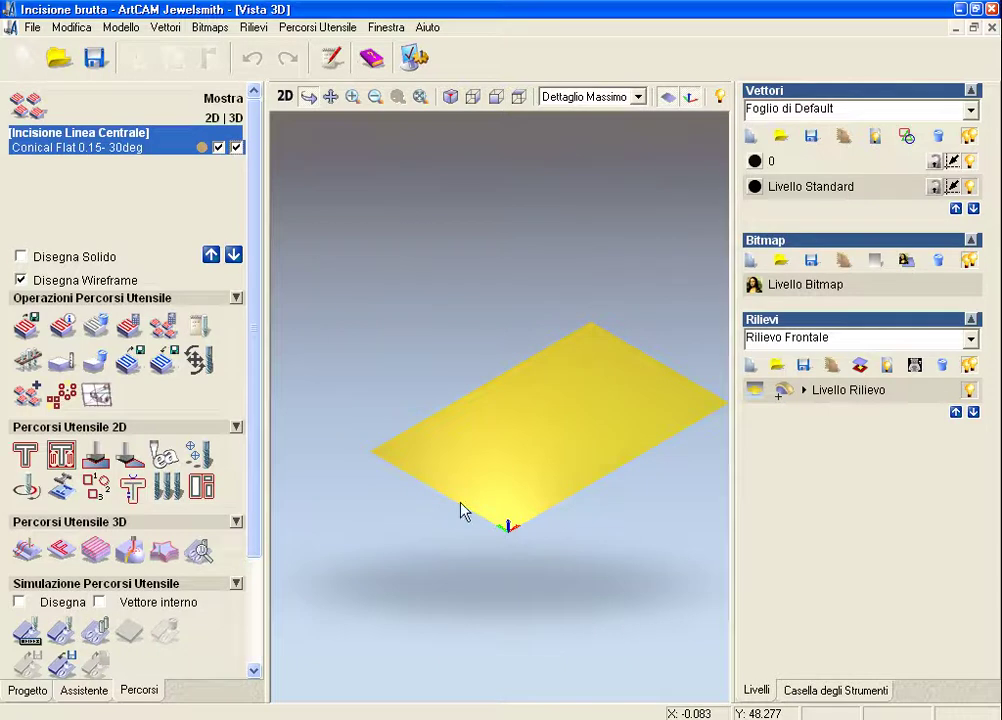
mouse_move(559, 431)
mouse_down()
mouse_move(476, 454)
mouse_move(483, 465)
mouse_move(568, 456)
mouse_move(497, 323)
mouse_move(512, 423)
mouse_move(503, 488)
mouse_up()
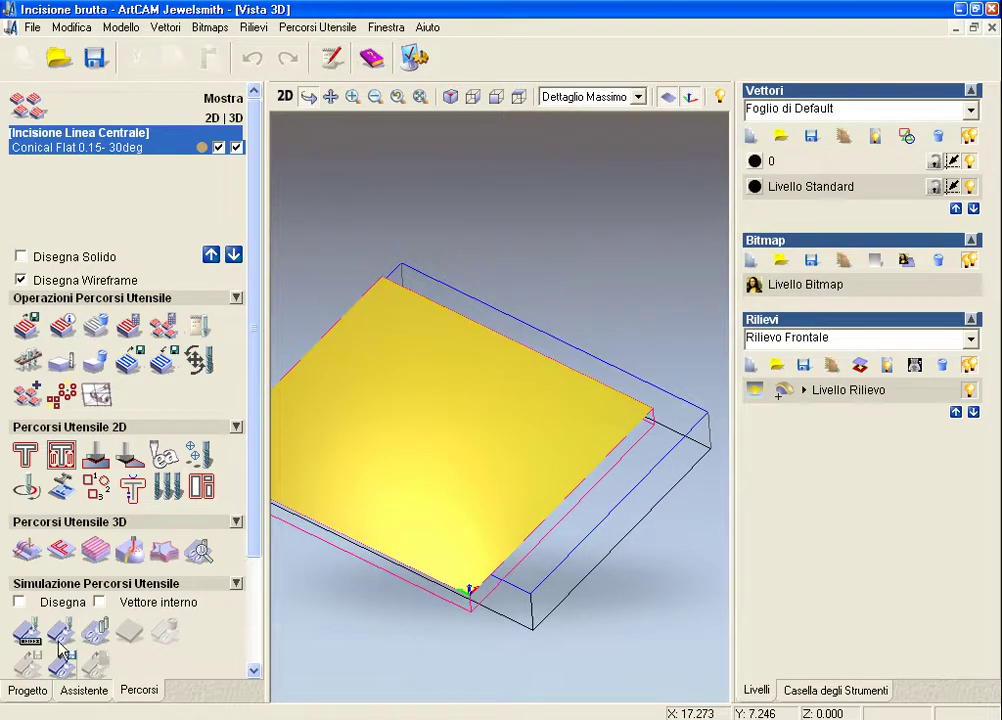
- Simulate the Incisione Linea Centrale toolpath with the default block settings and inspect the engraved ALICE letters
click(61, 633)
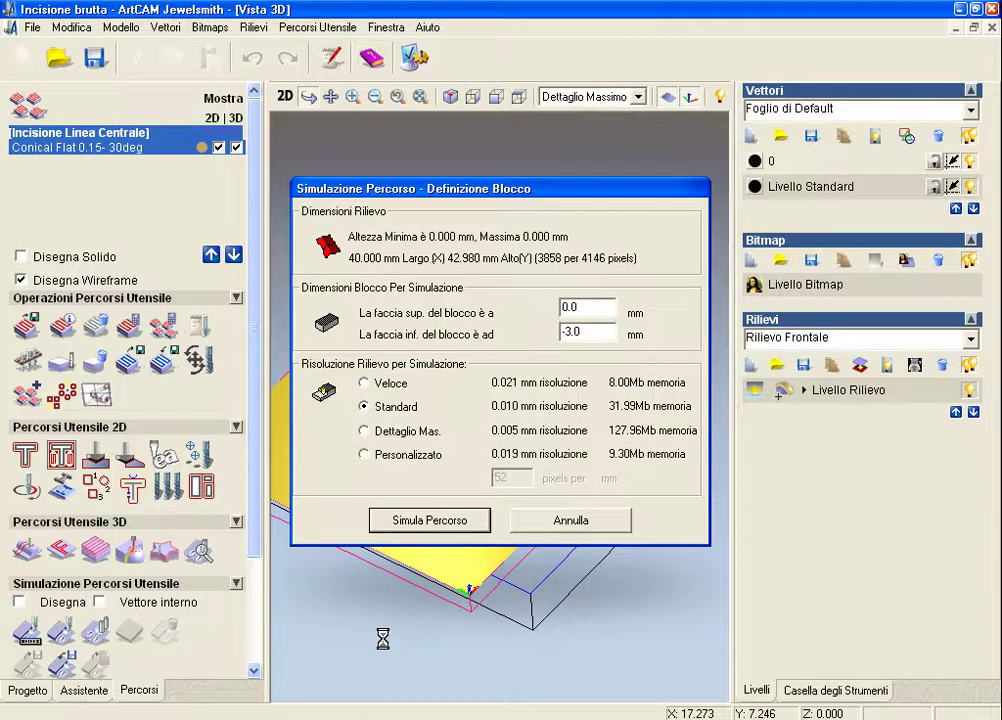
key(Return)
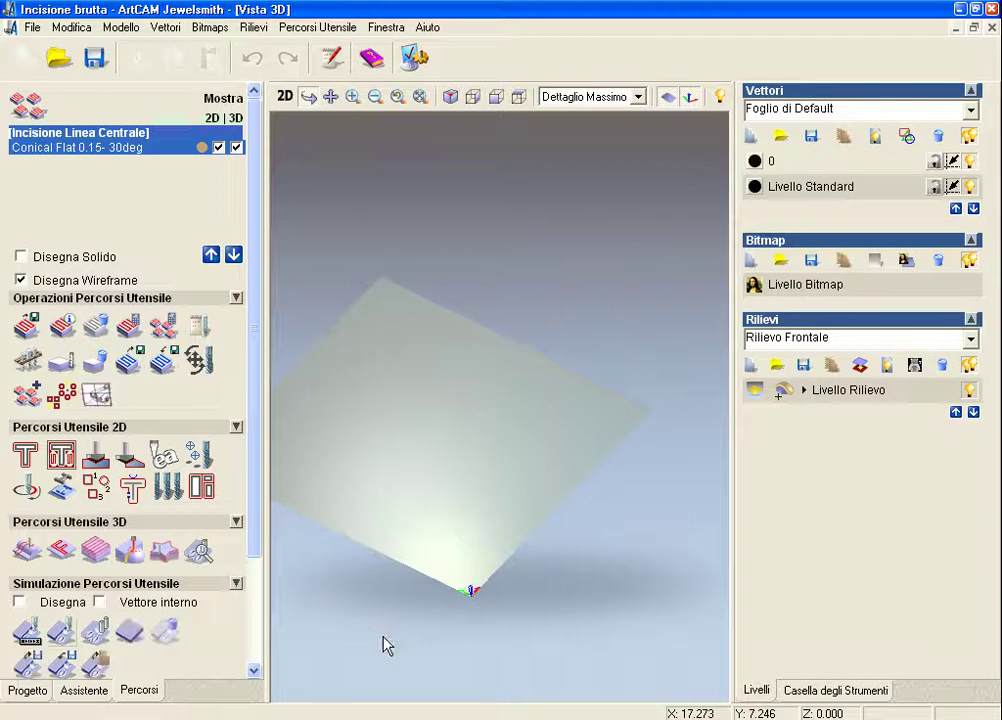
mouse_move(425, 590)
mouse_down()
mouse_move(537, 485)
mouse_move(463, 526)
mouse_move(671, 438)
mouse_move(517, 400)
mouse_move(513, 485)
mouse_move(570, 503)
mouse_move(510, 412)
mouse_move(454, 380)
mouse_move(461, 499)
mouse_move(476, 297)
mouse_move(432, 320)
mouse_move(463, 490)
mouse_up()
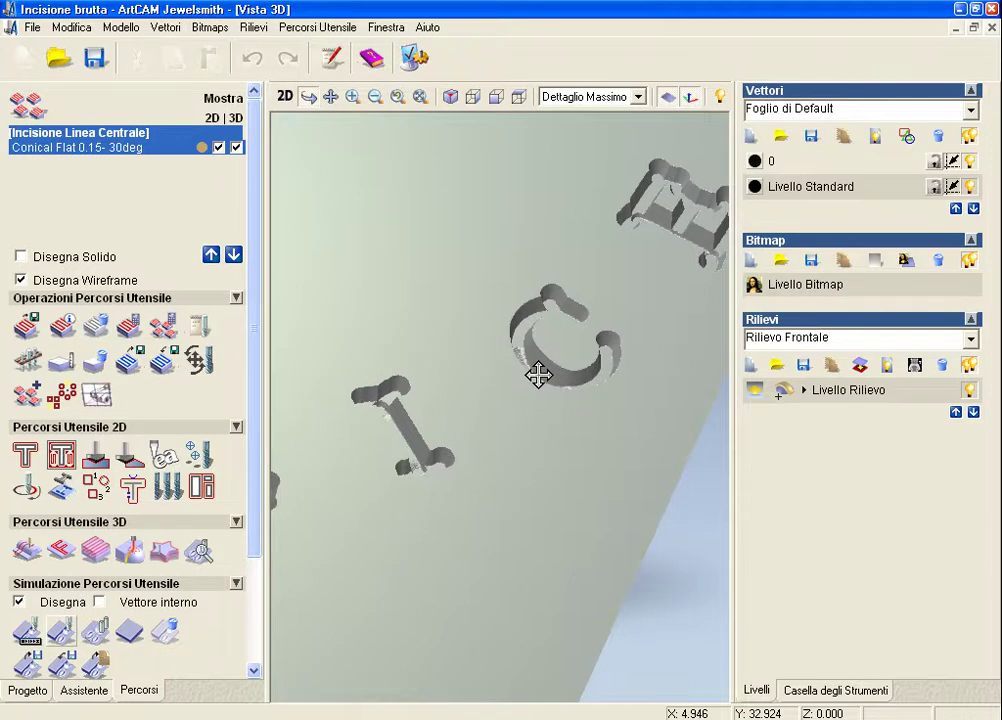
scroll(538, 374, down, 5)
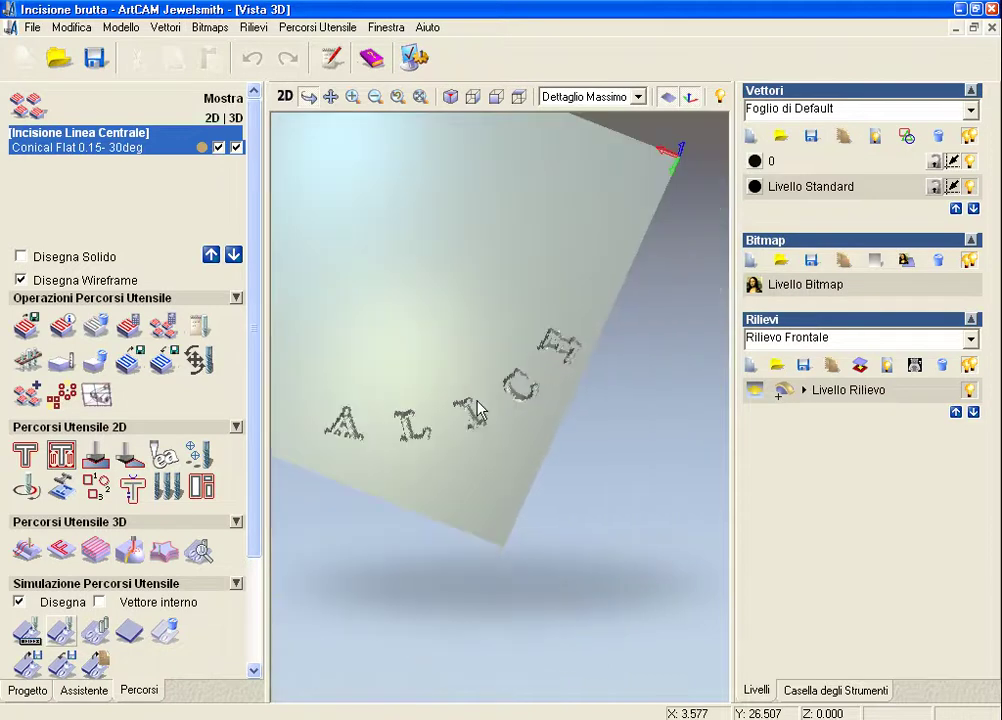
- Edit the Incisione Linea Centrale toolpath and change the Conical Flat 0.15-30deg tool's stepover to 0.08 mm
double_click(95, 147)
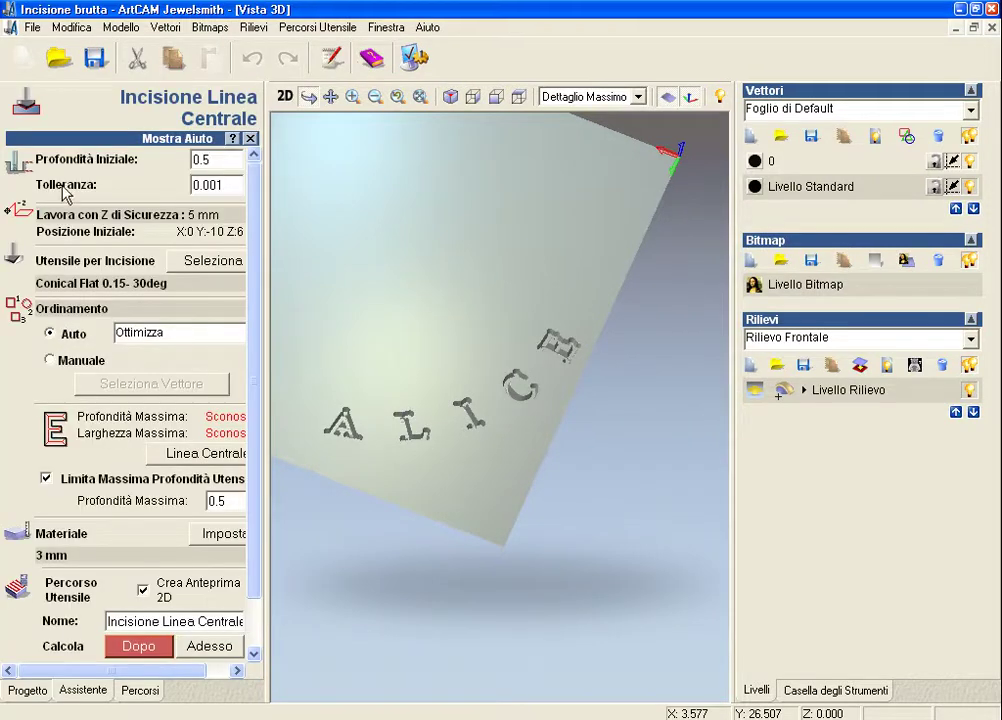
click(208, 163)
drag(264, 389, 350, 405)
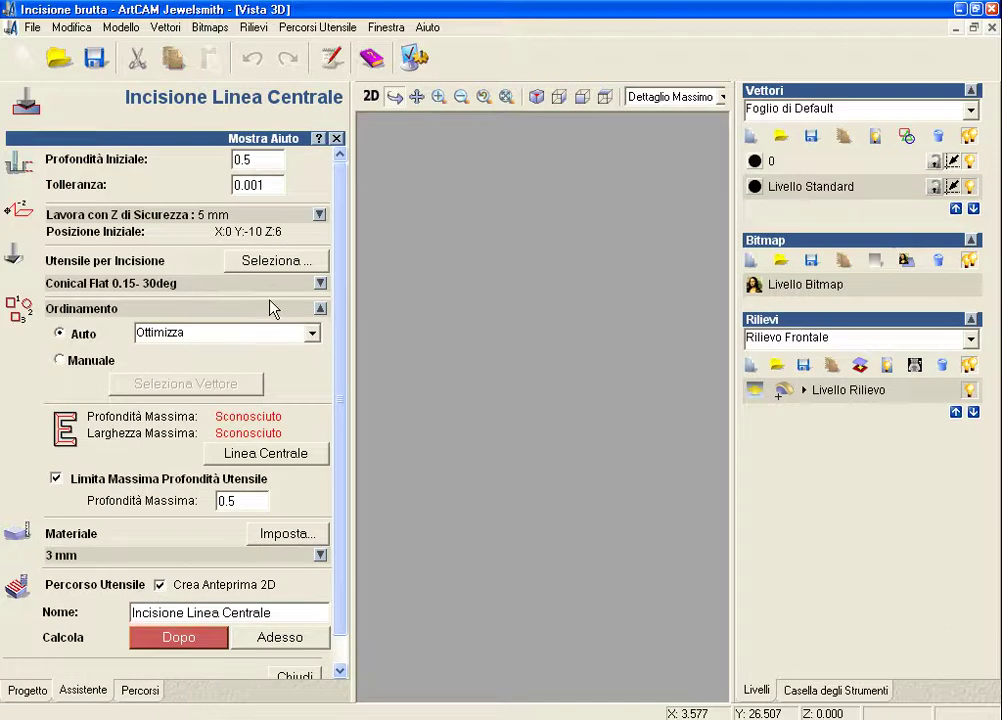
click(320, 284)
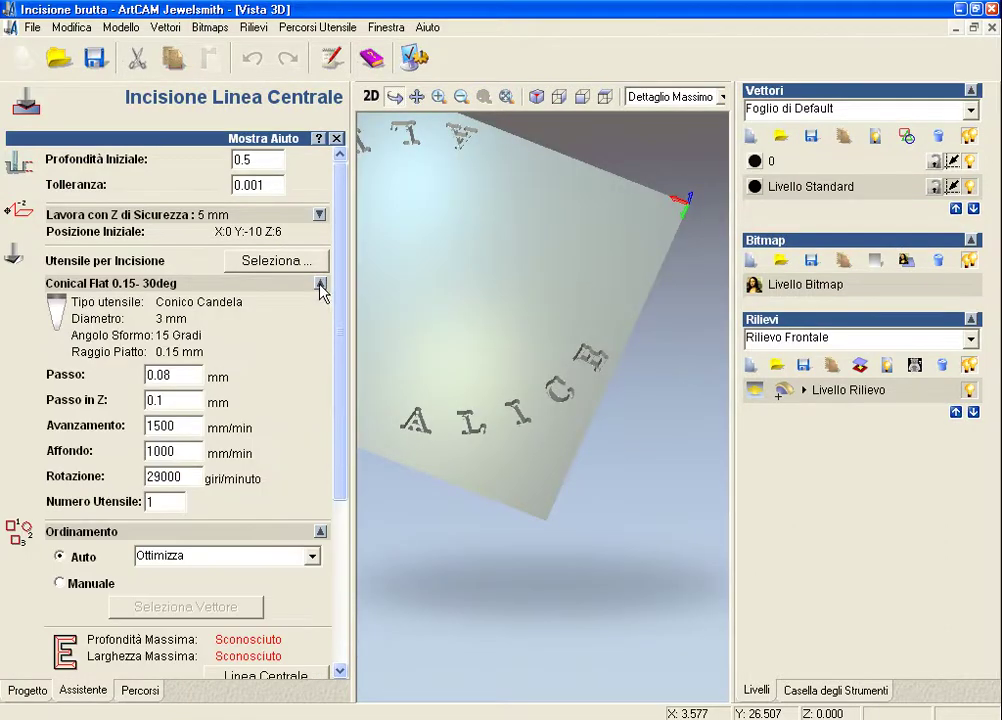
click(166, 376)
key(BackSpace)
text(8)
click(321, 284)
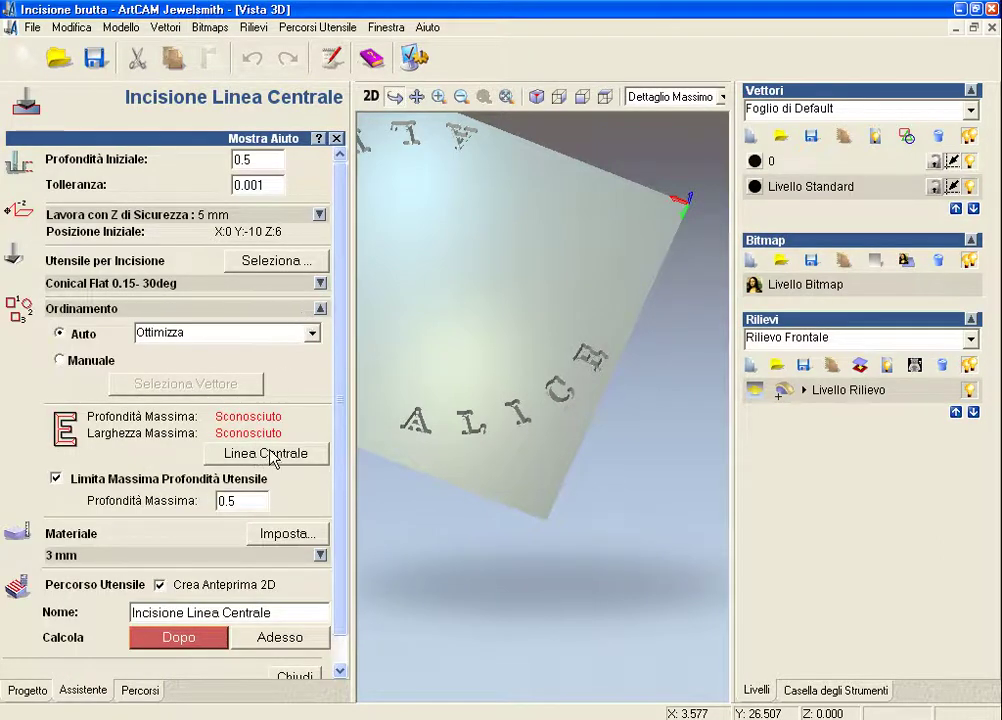
- In the 2D view, hide the layer 0 and Livello Standard vector layers
click(370, 100)
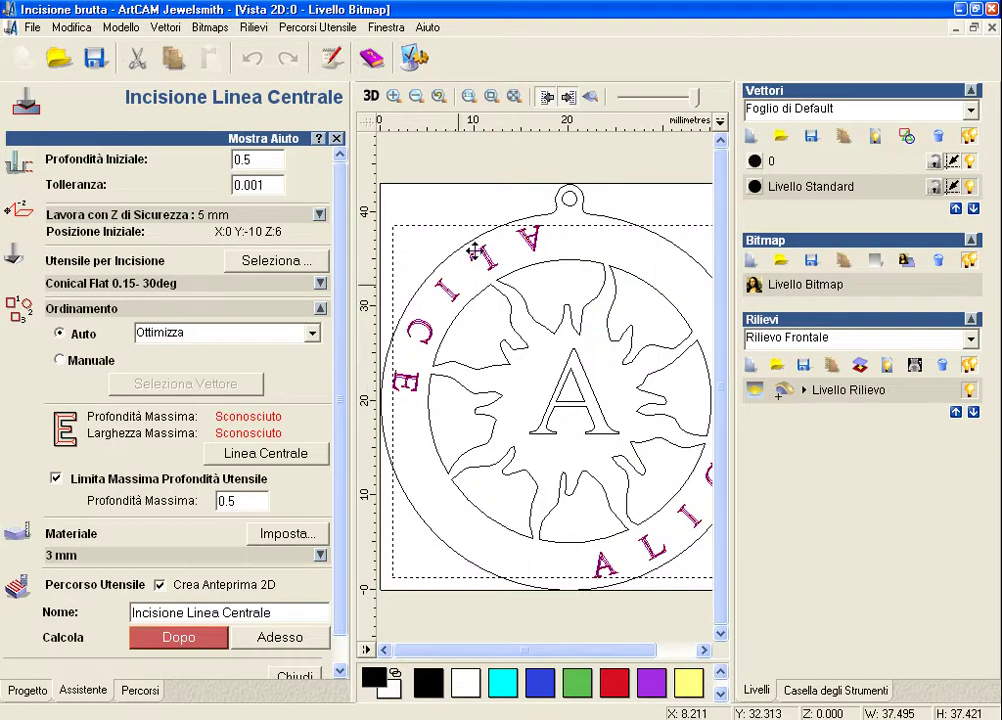
click(970, 160)
click(970, 186)
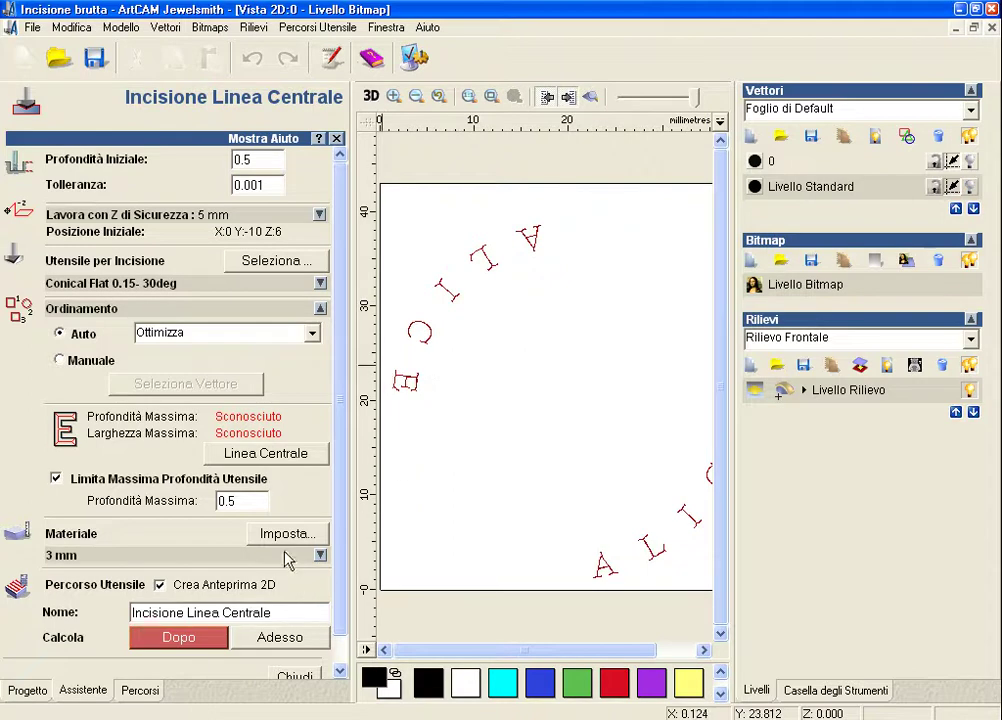
scroll(342, 565, down, 1)
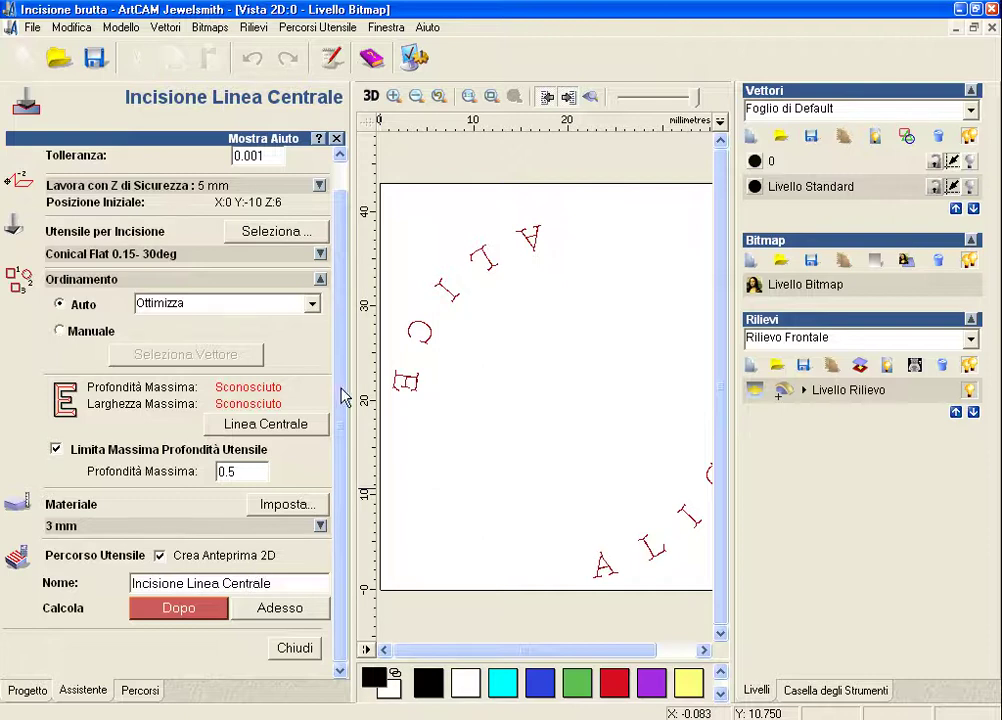
scroll(342, 380, up, 1)
scroll(342, 370, up, 1)
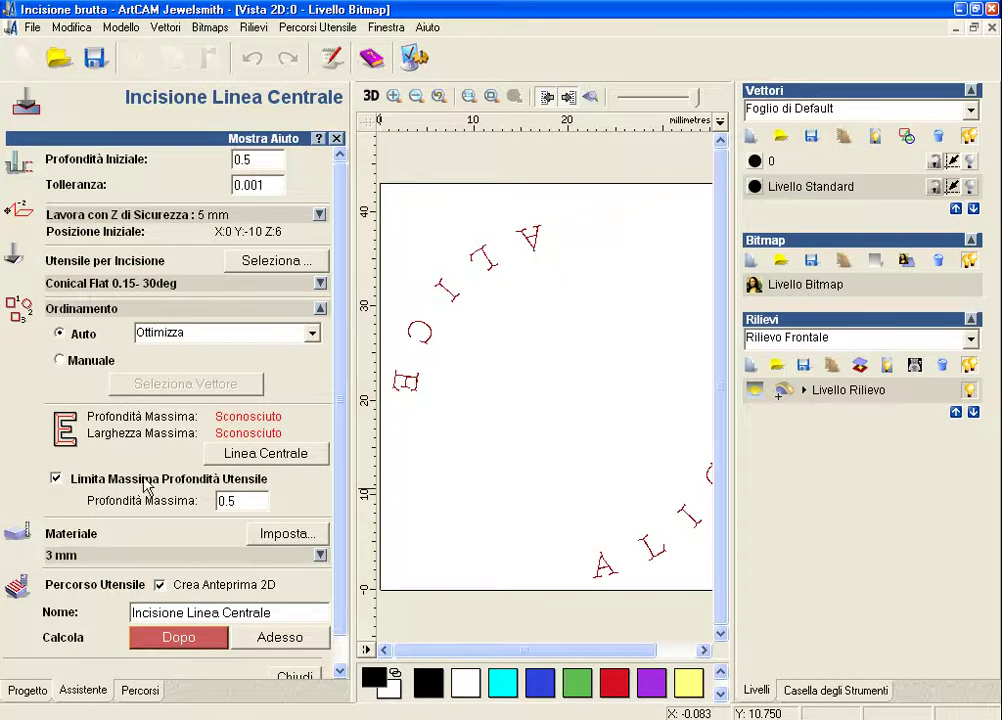
- Change Profondità Massima from 0.5 to 0.1 mm
click(238, 498)
drag(238, 501, 230, 503)
text(1)
- Return to the toolpath list, hide the toolpath preview and turn off Disegna Wireframe
click(337, 139)
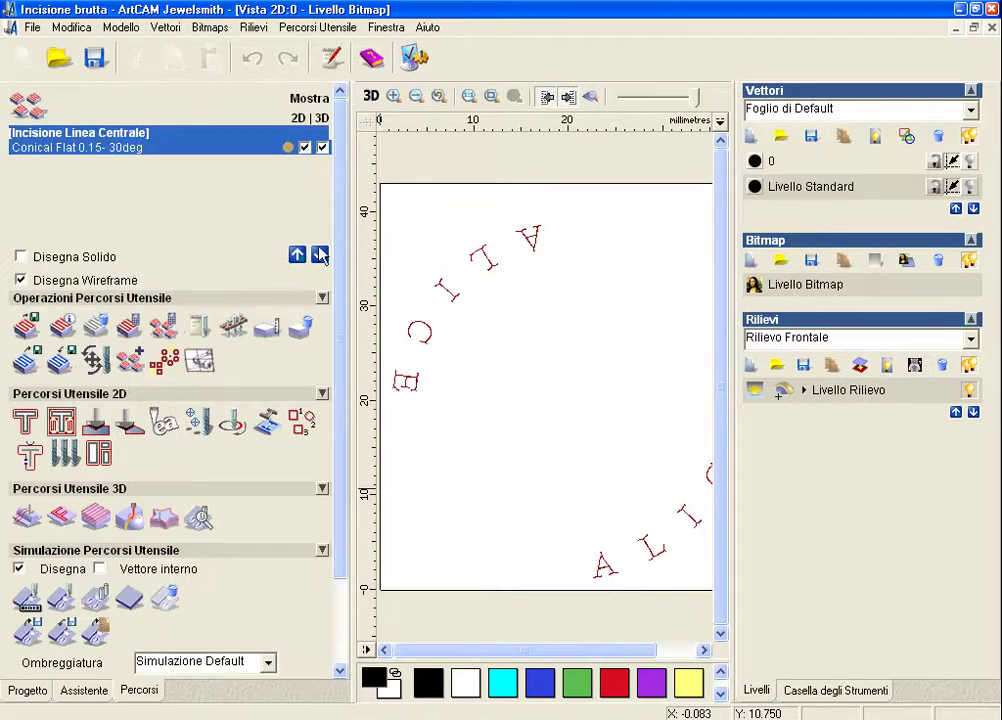
click(305, 147)
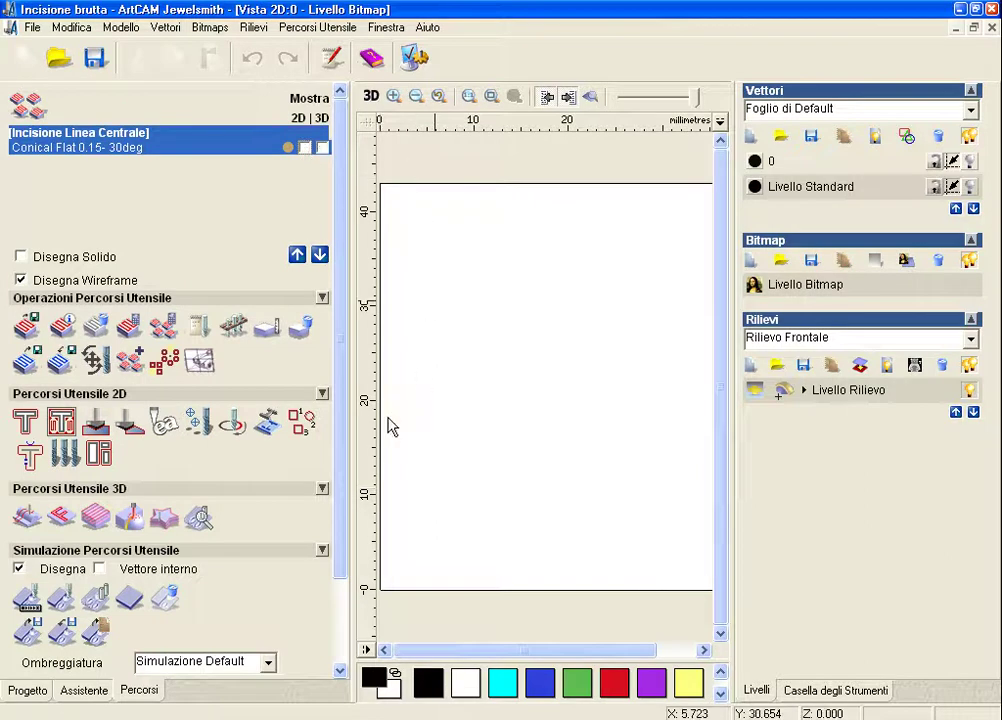
click(969, 137)
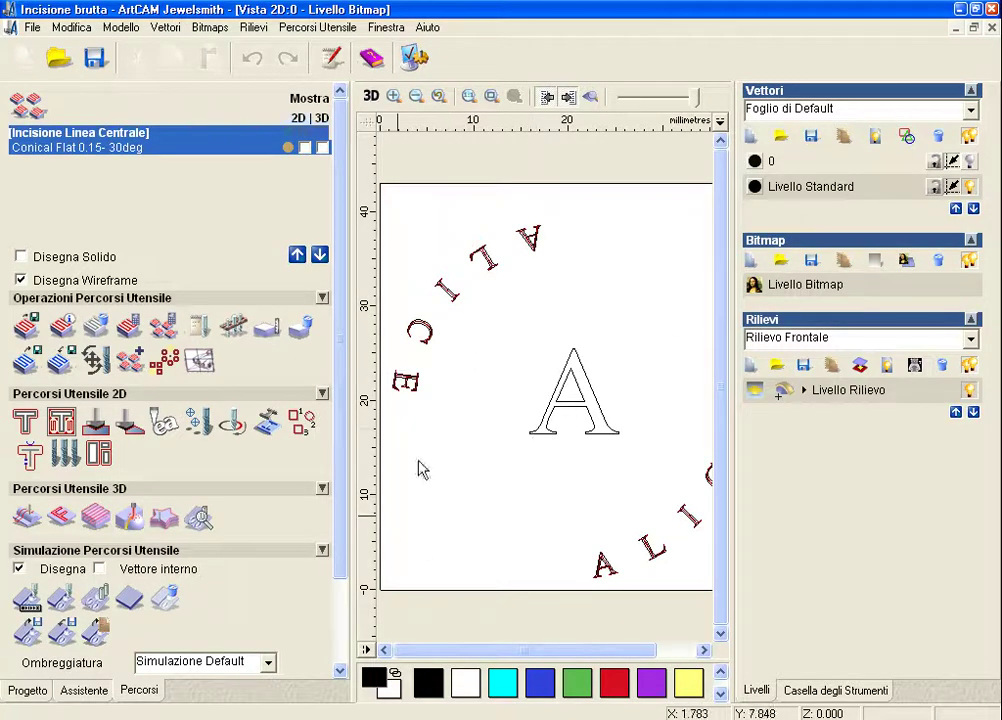
scroll(420, 488, up, 5)
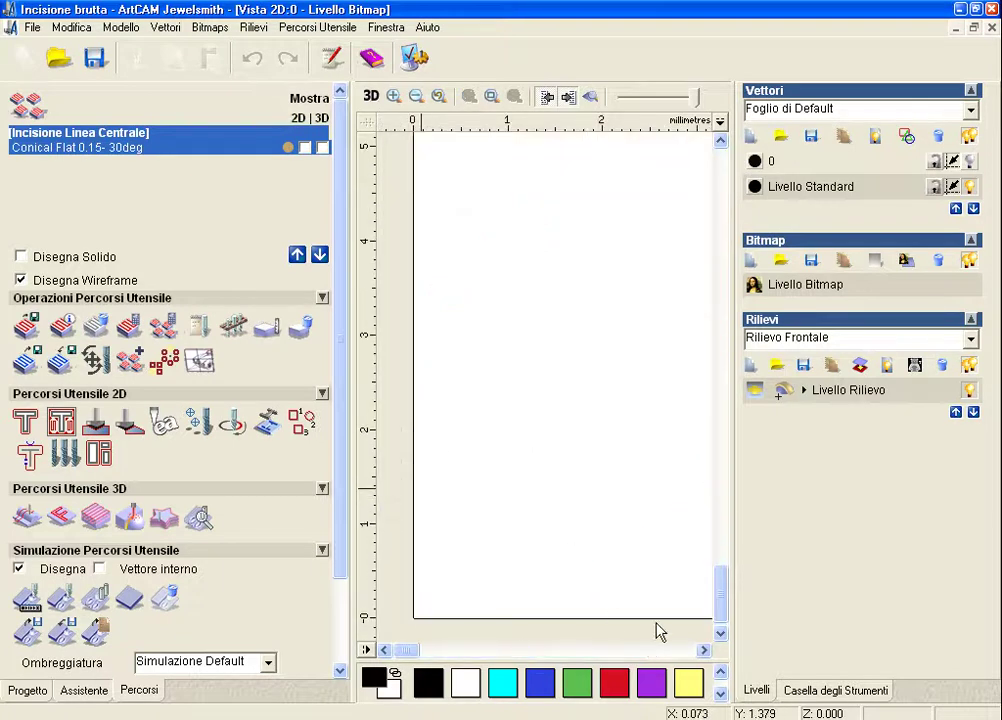
mouse_move(721, 598)
mouse_down()
mouse_move(720, 378)
mouse_move(751, 385)
mouse_up()
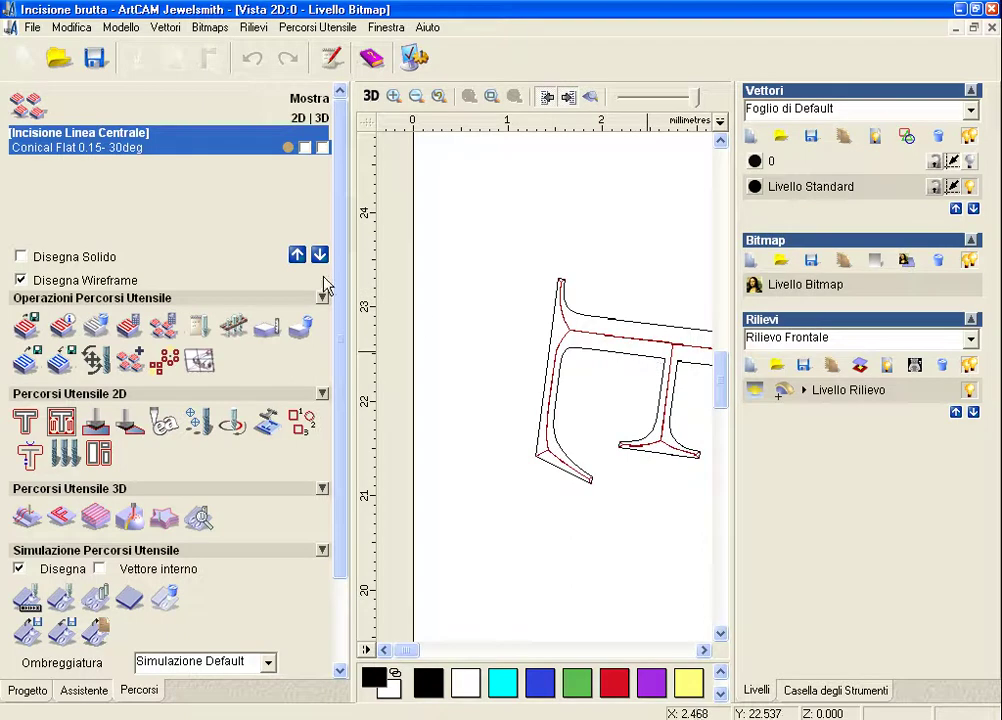
click(21, 281)
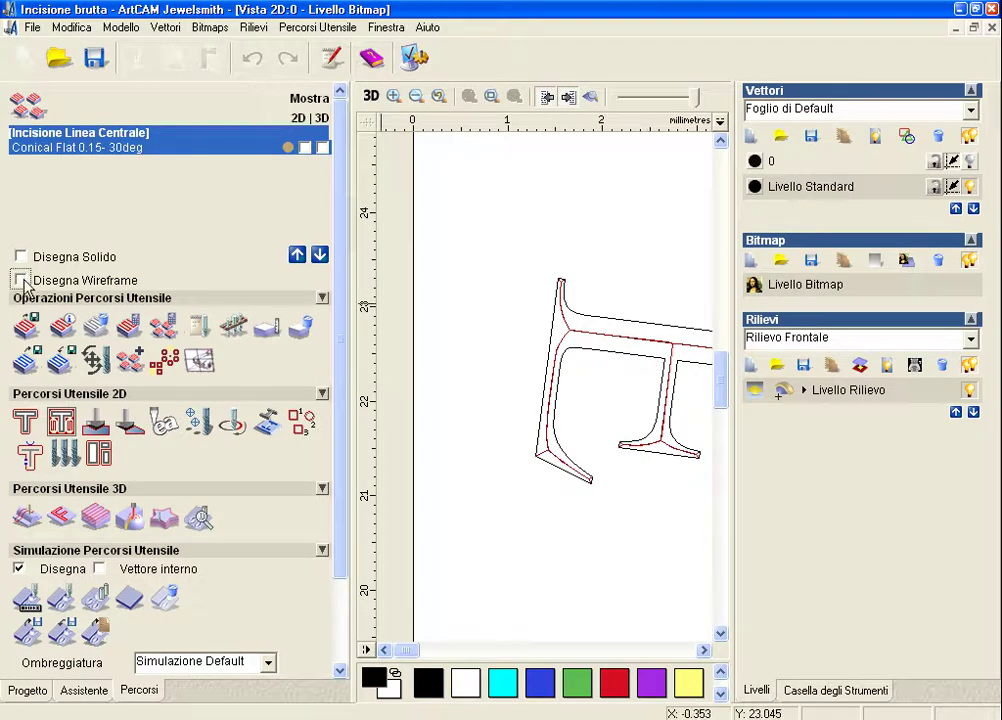
- Show the layer 0 outline alongside the Livello Standard letters and select the letter vector
click(550, 451)
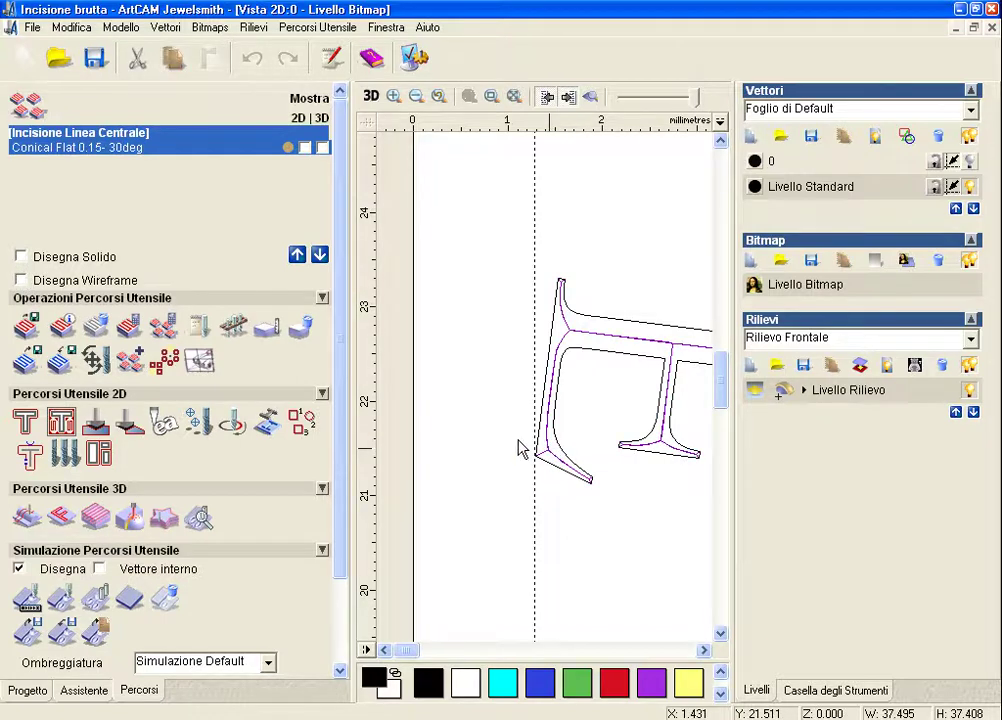
click(970, 187)
click(969, 161)
click(970, 187)
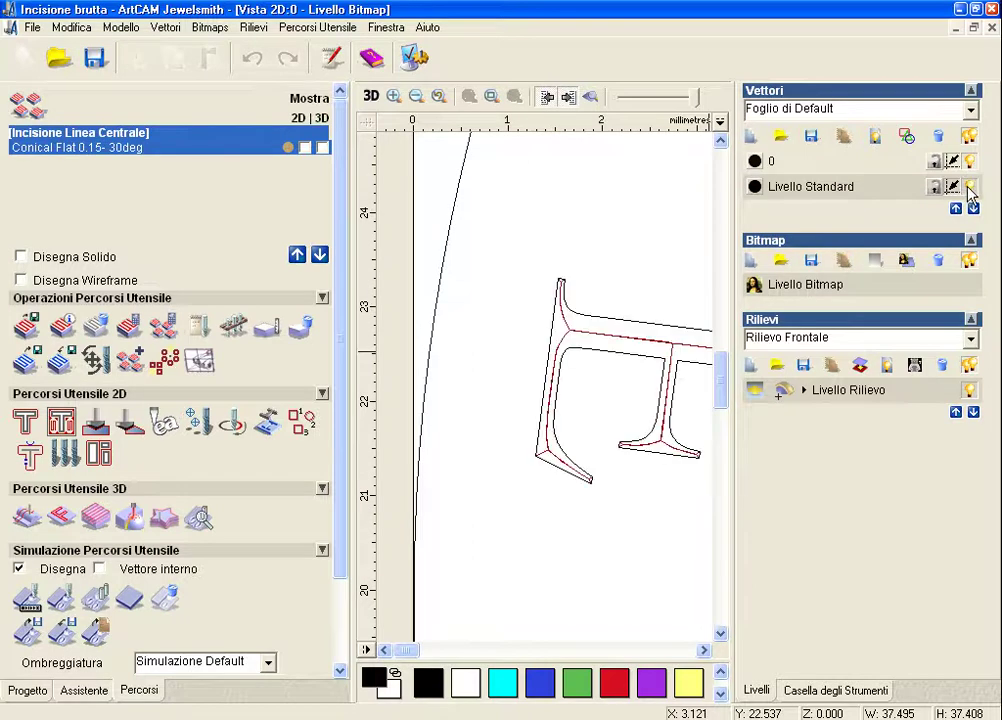
click(600, 336)
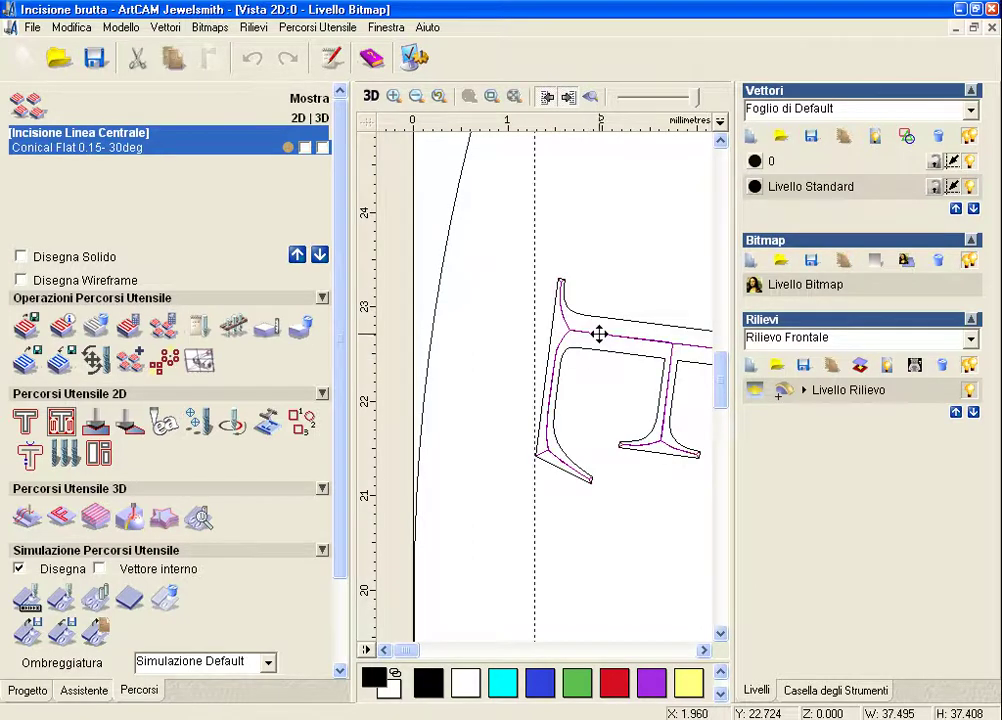
- Show the centre-line toolpath with both Disegna Solido and Disegna Wireframe switched on
right_click(600, 335)
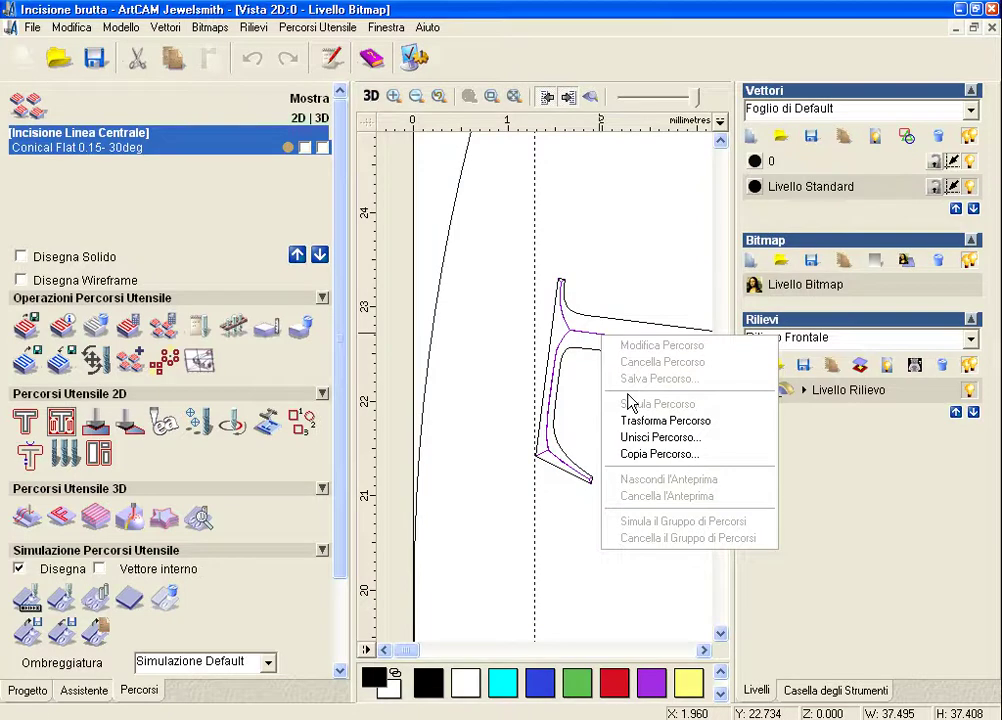
click(593, 334)
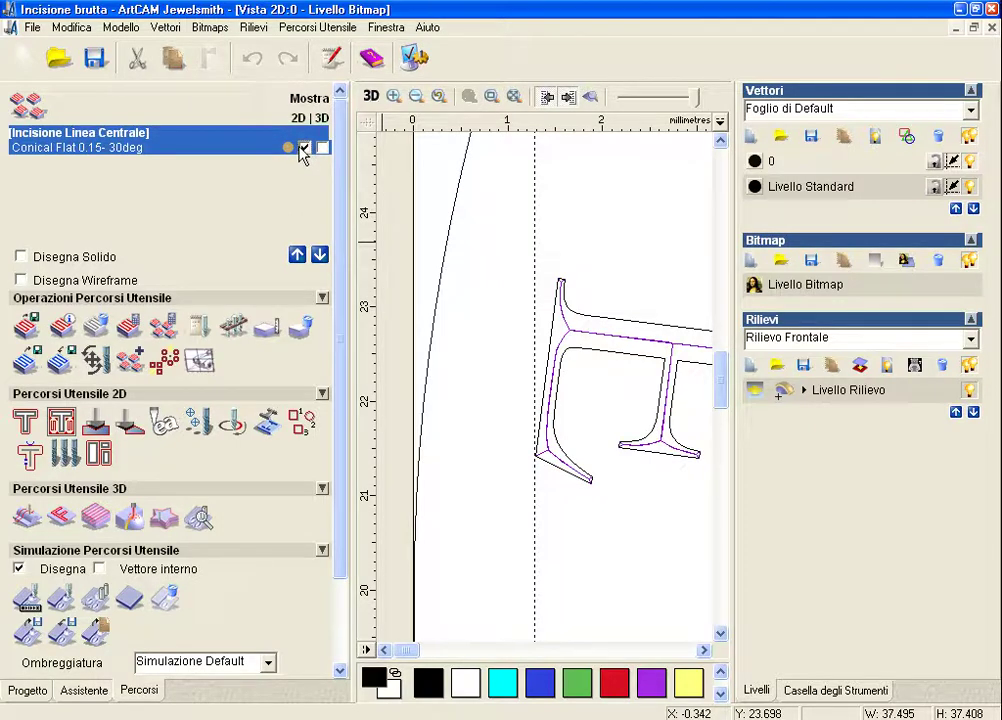
click(304, 149)
click(21, 281)
click(21, 257)
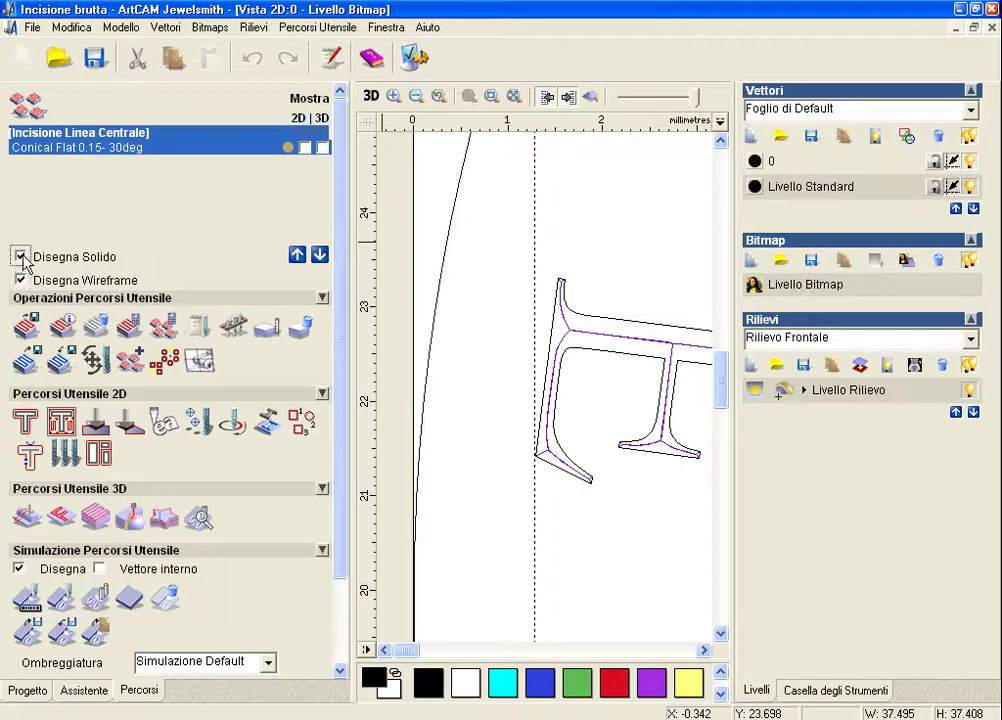
click(21, 281)
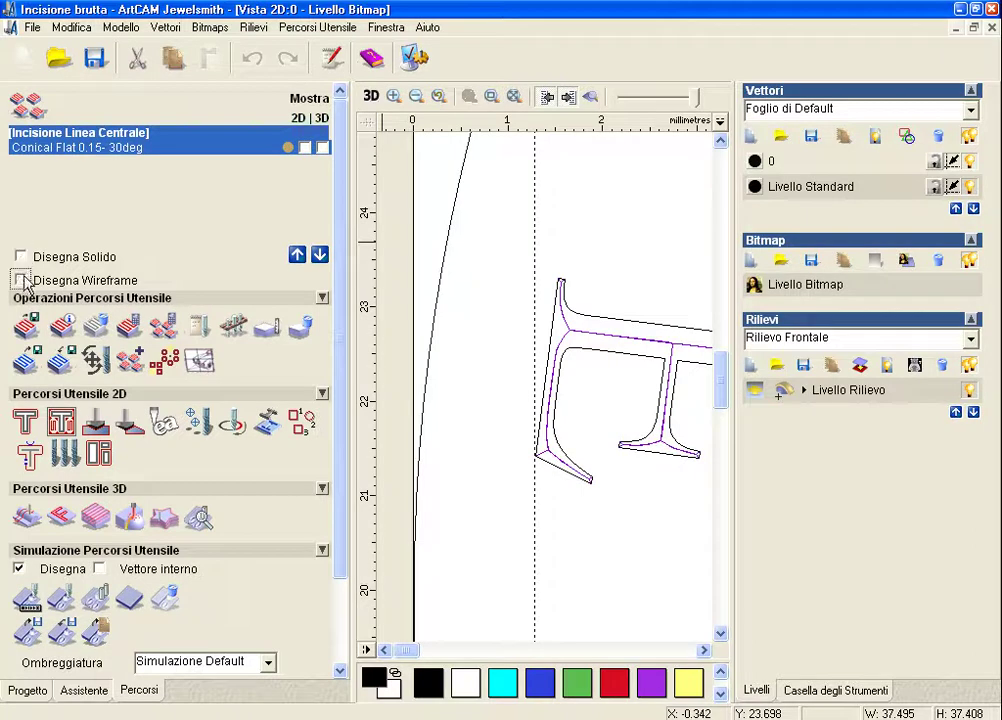
click(305, 148)
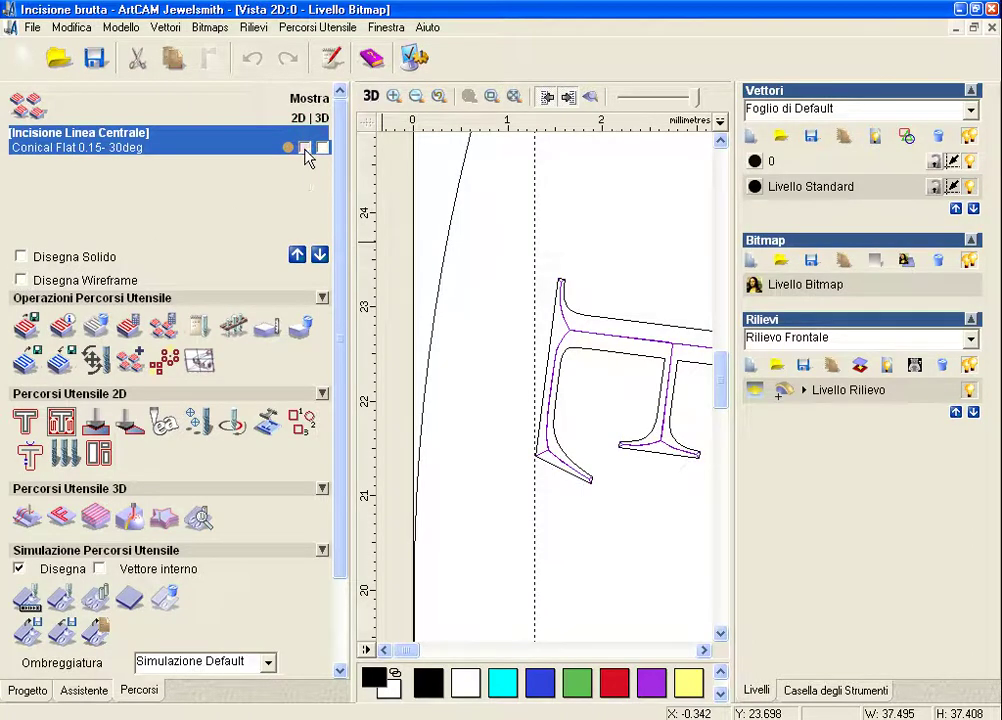
click(20, 256)
click(21, 280)
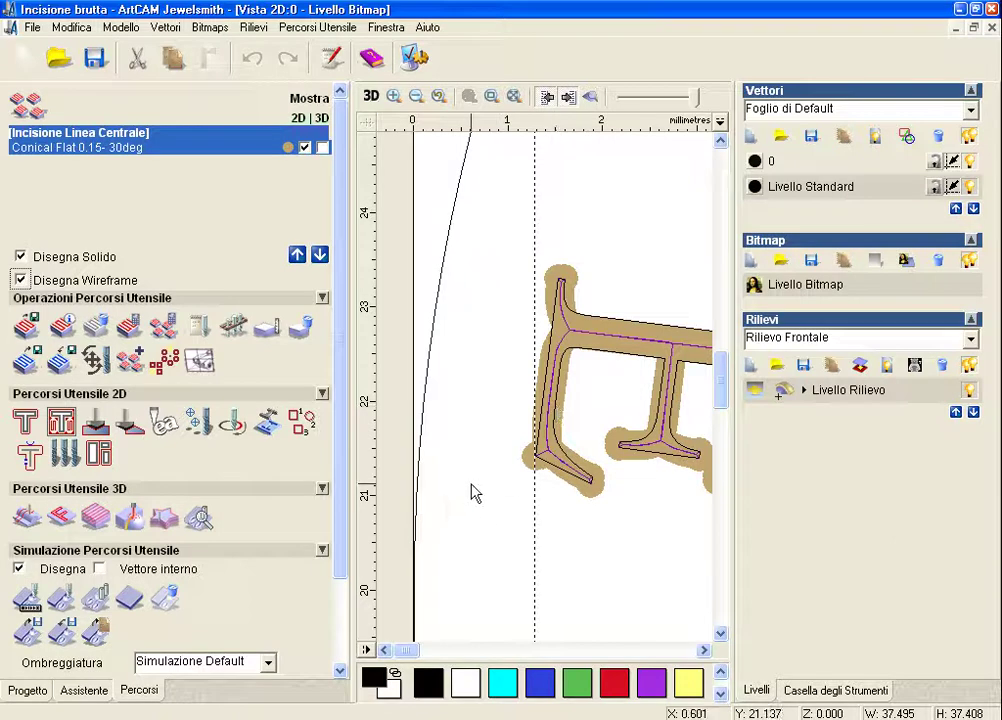
- Zoom in to inspect the tan cut band and red centre line over the letters
scroll(475, 493, down, 2)
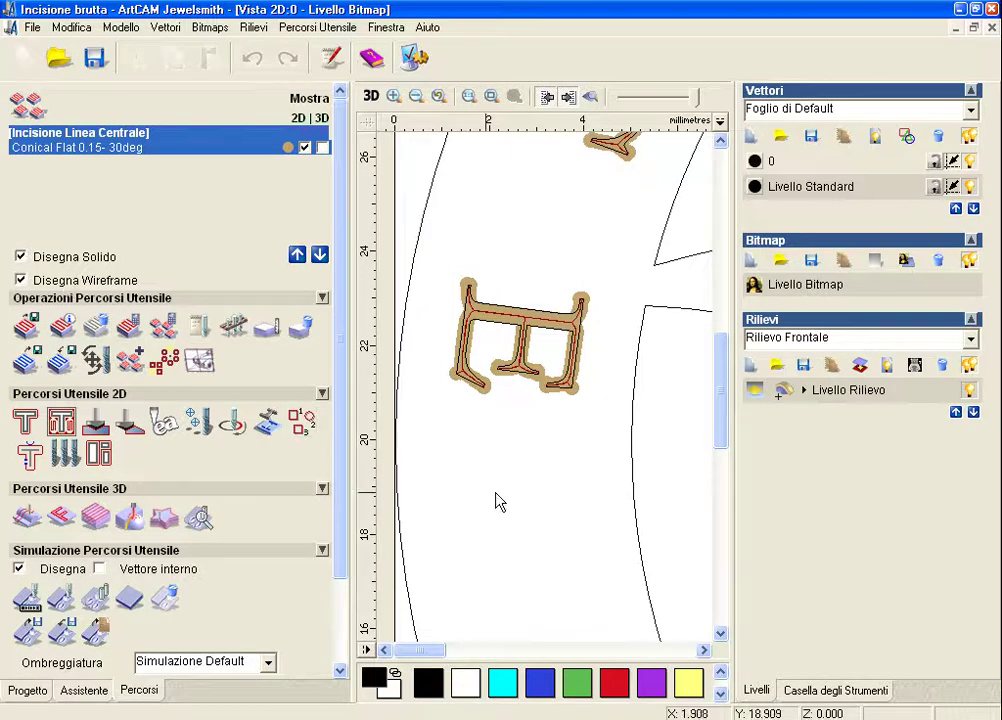
scroll(496, 503, up, 3)
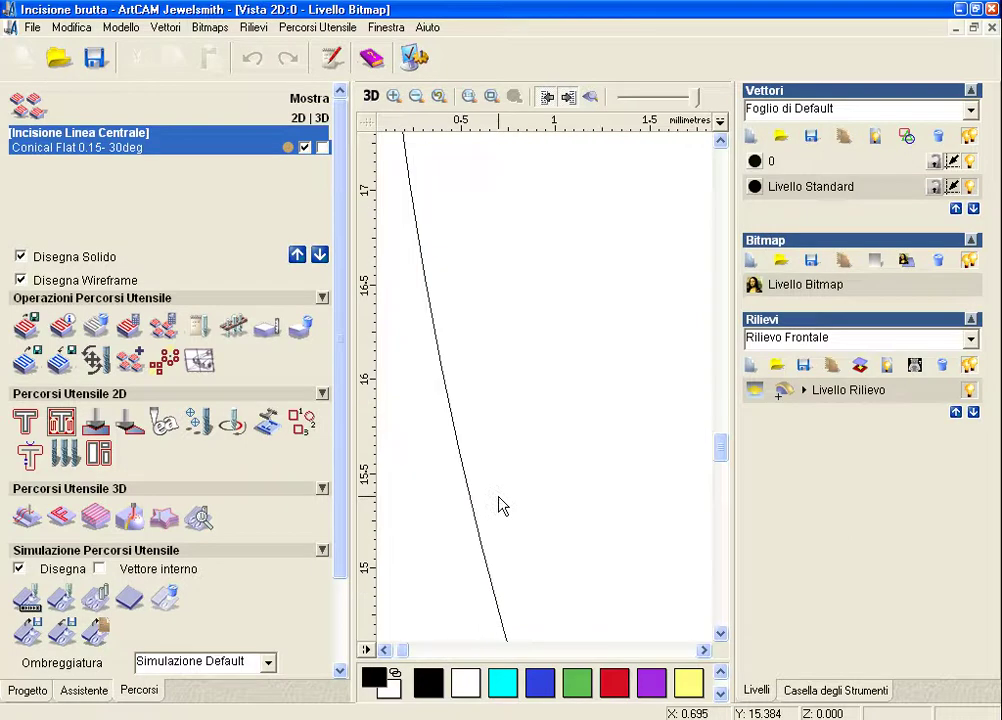
drag(722, 456, 727, 387)
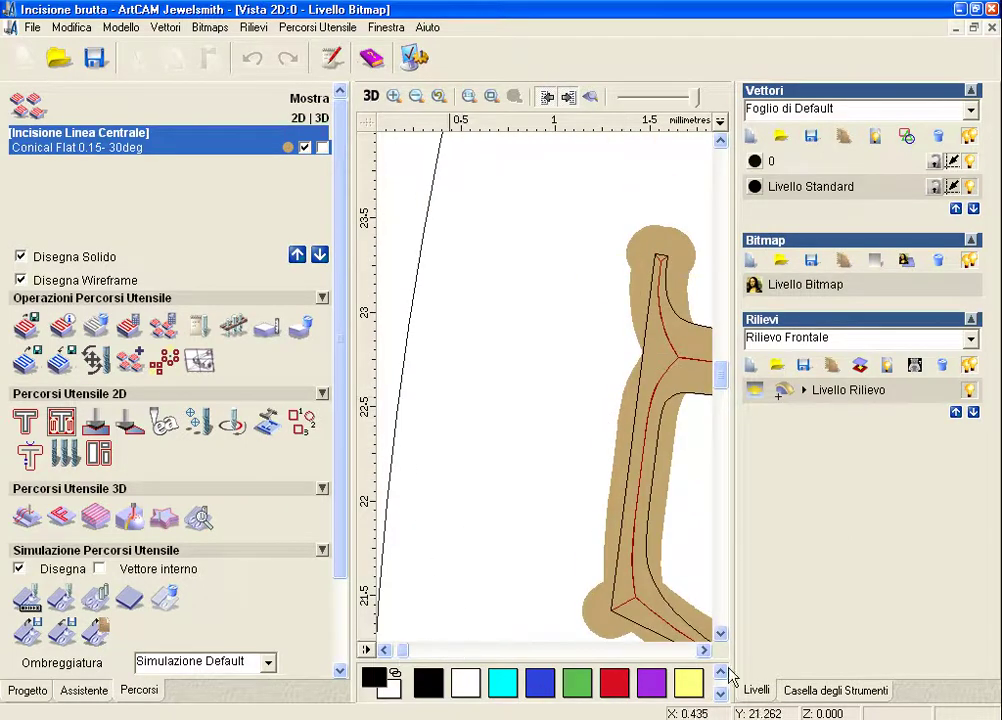
click(704, 650)
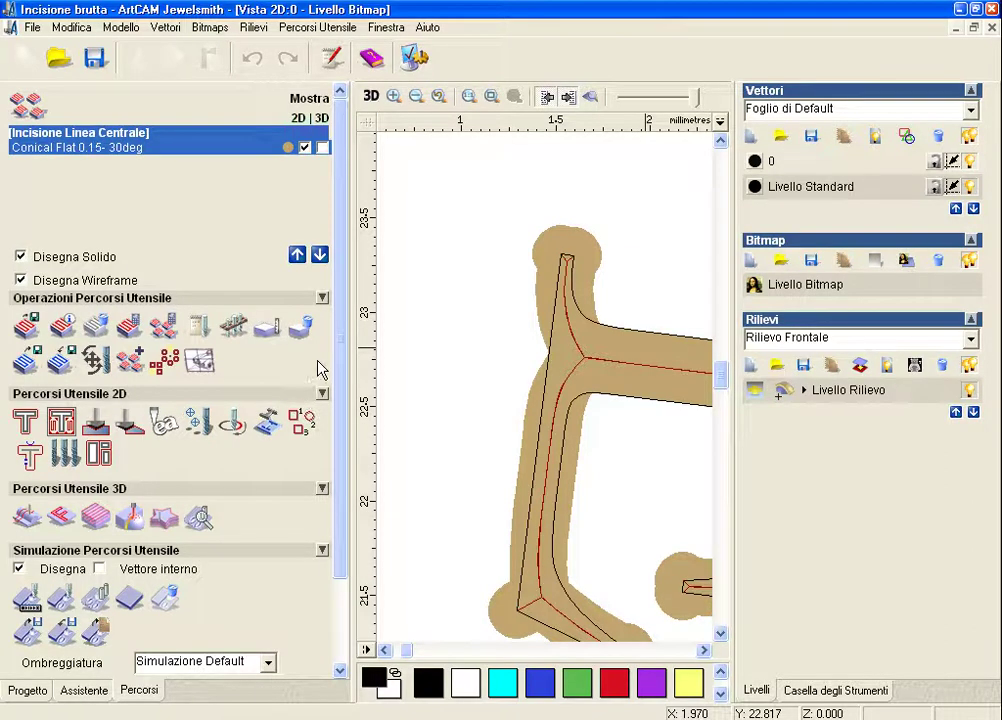
- Hide the toolpath and its solid/wireframe previews, then start a new Incisione Linea Centrale toolpath
click(305, 147)
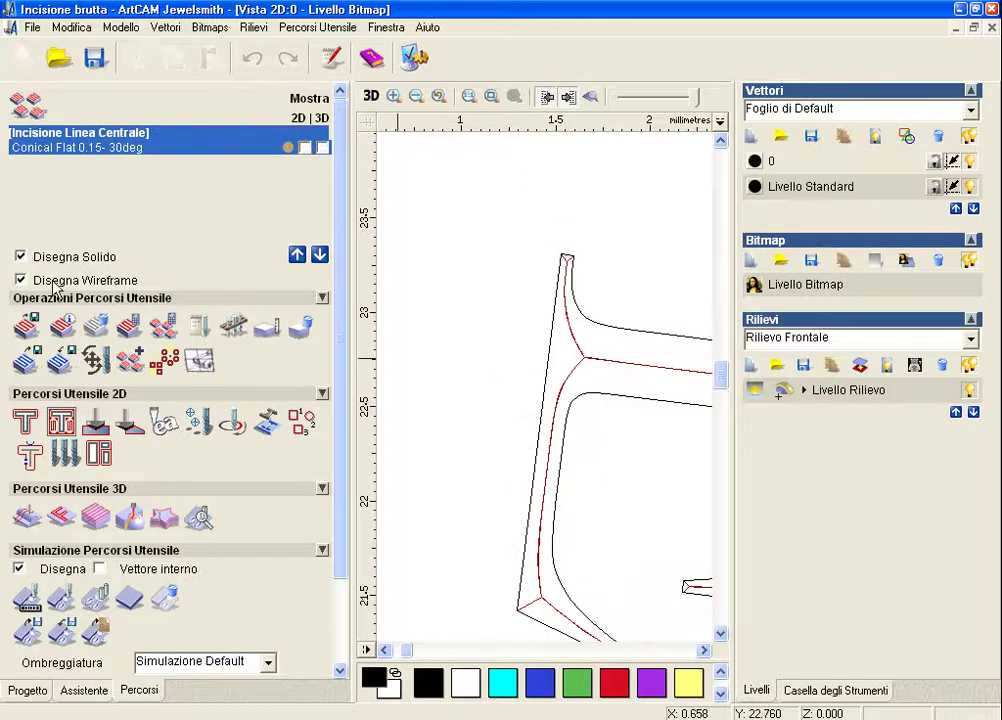
click(21, 280)
click(21, 256)
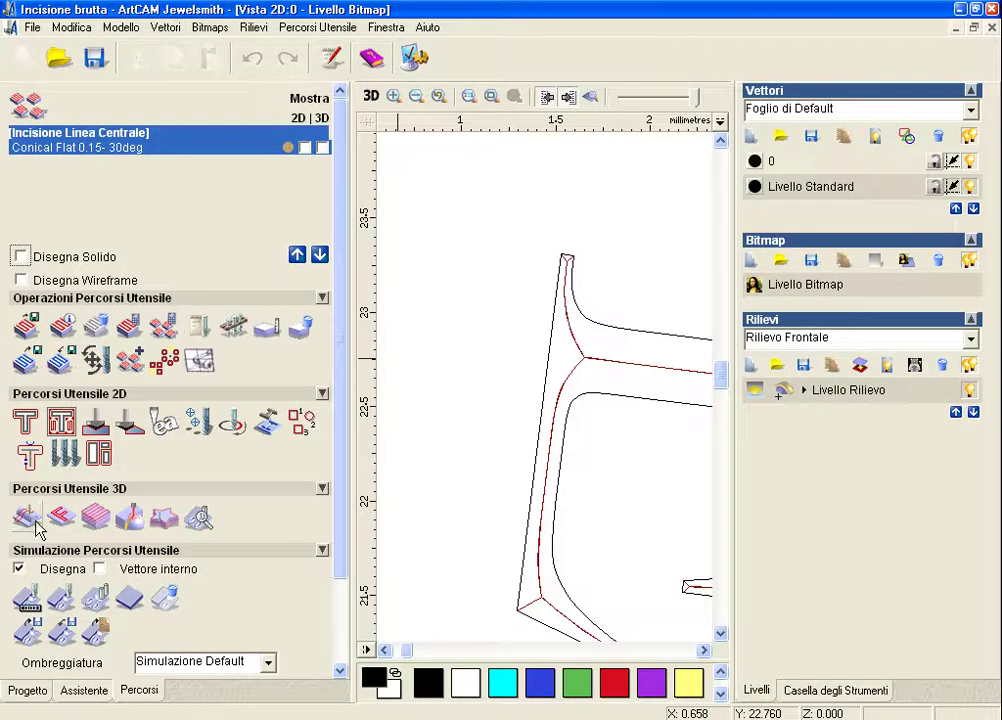
click(96, 425)
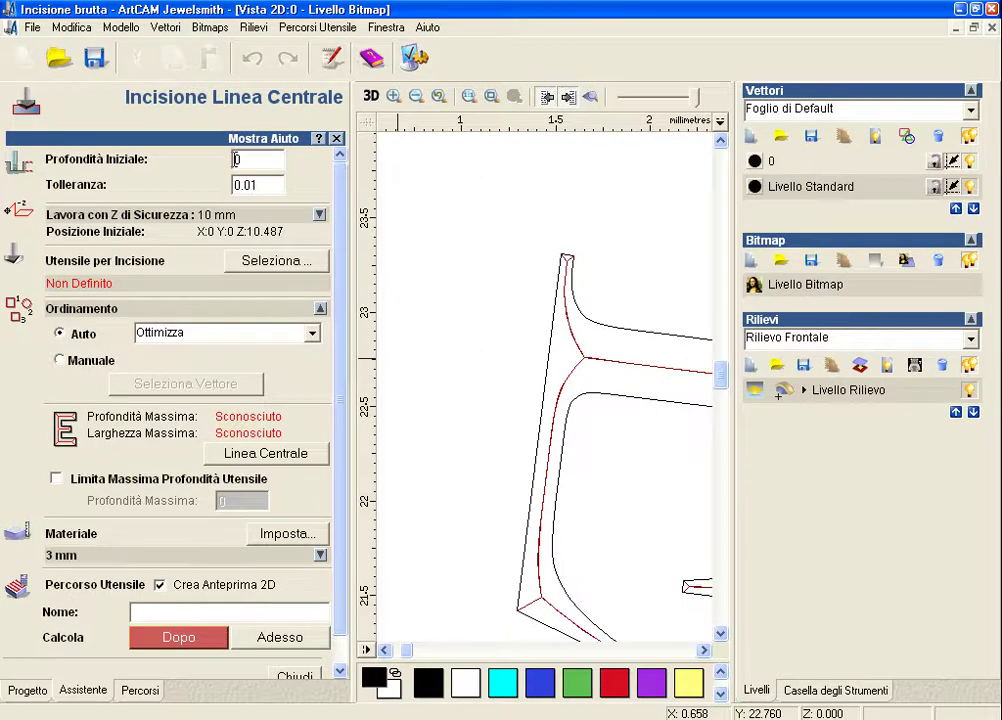
- Choose the Bulino 60° V-bit (10 mm, 60°) from the Wax (Jewelry) tool group
click(306, 262)
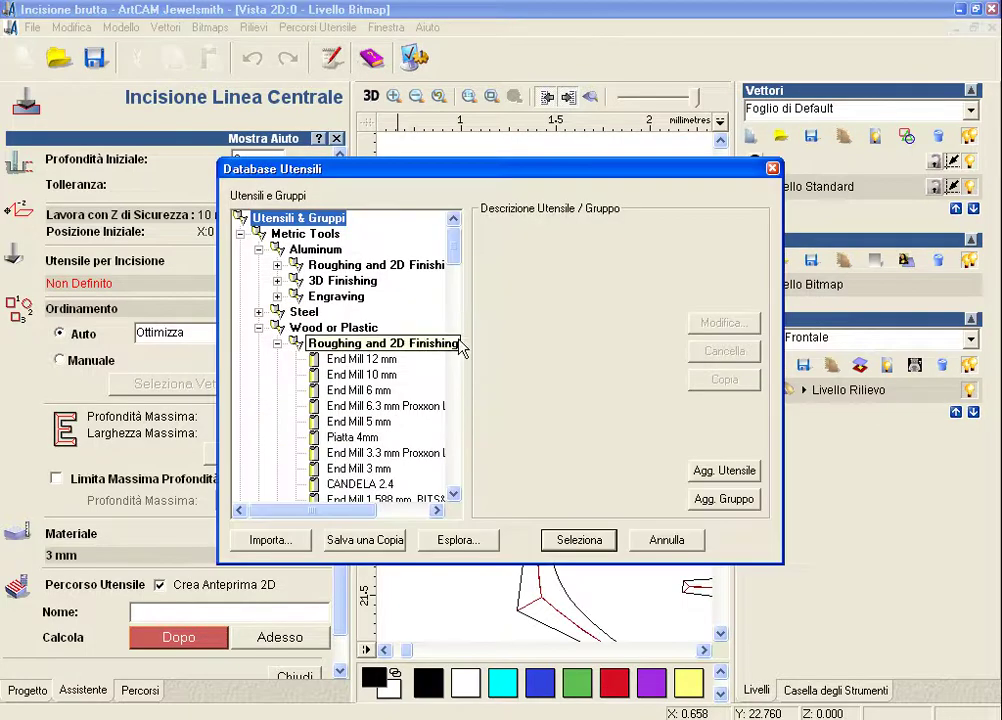
drag(455, 262, 469, 388)
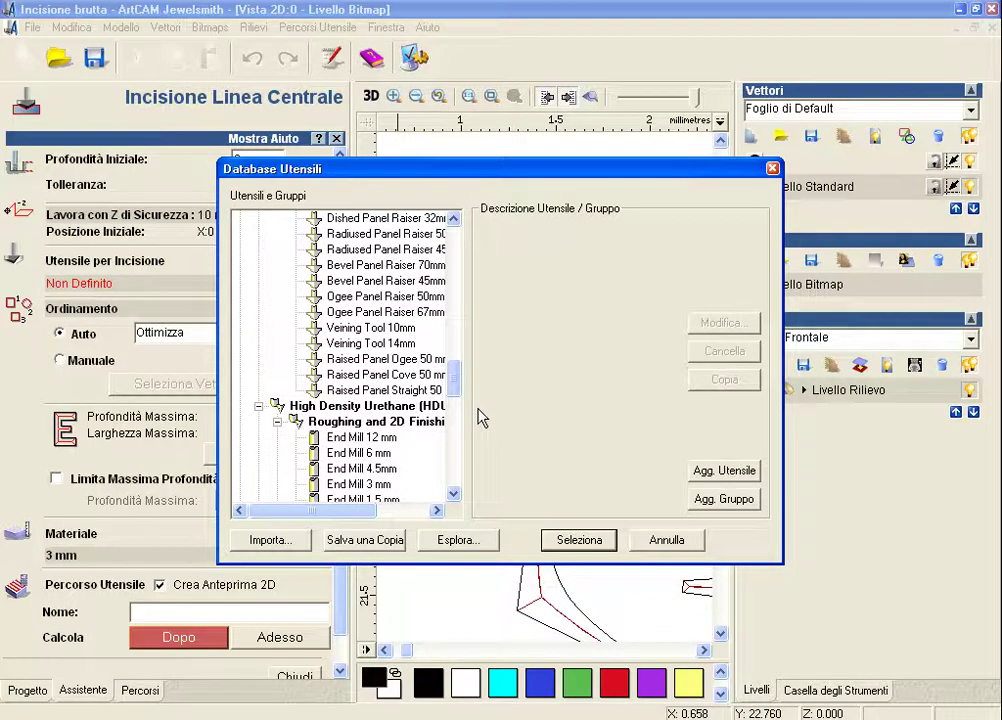
drag(456, 385, 453, 460)
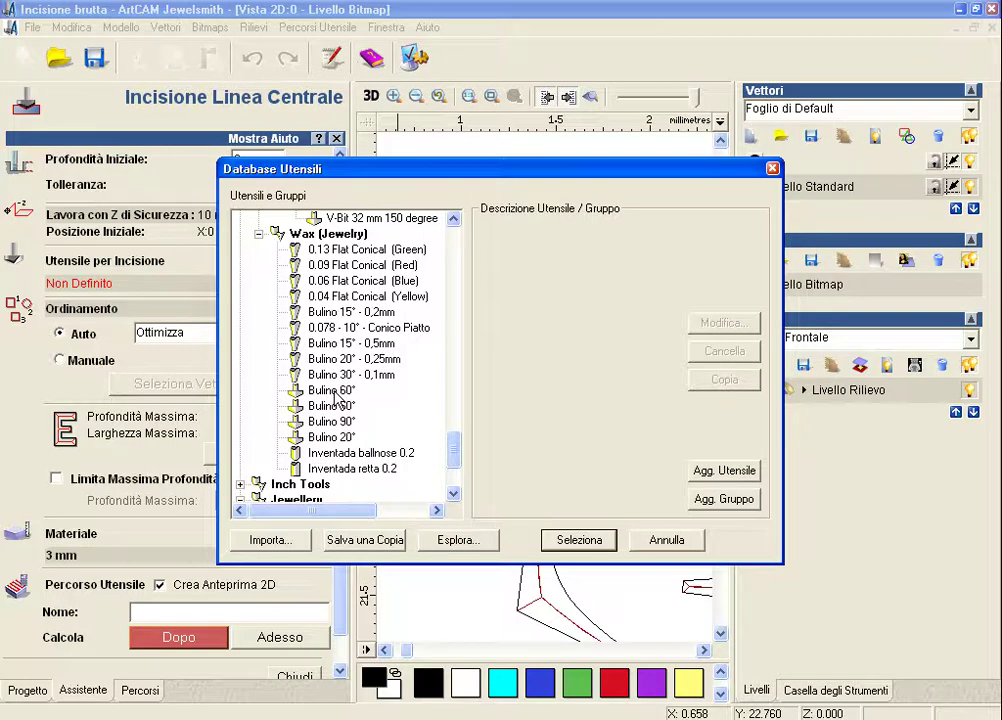
click(336, 394)
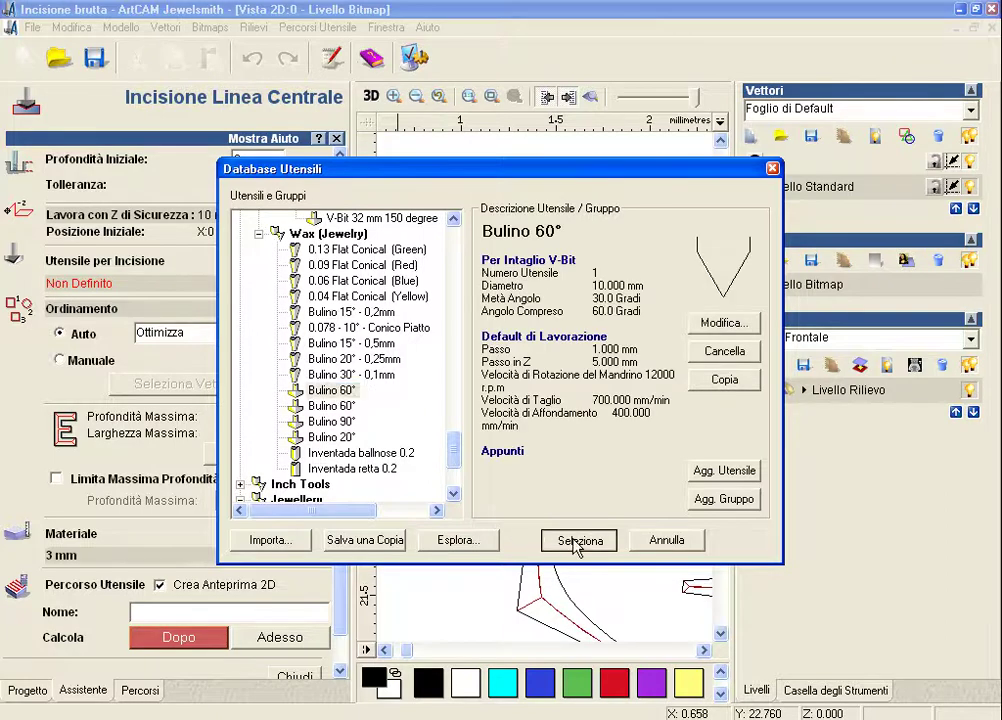
click(578, 543)
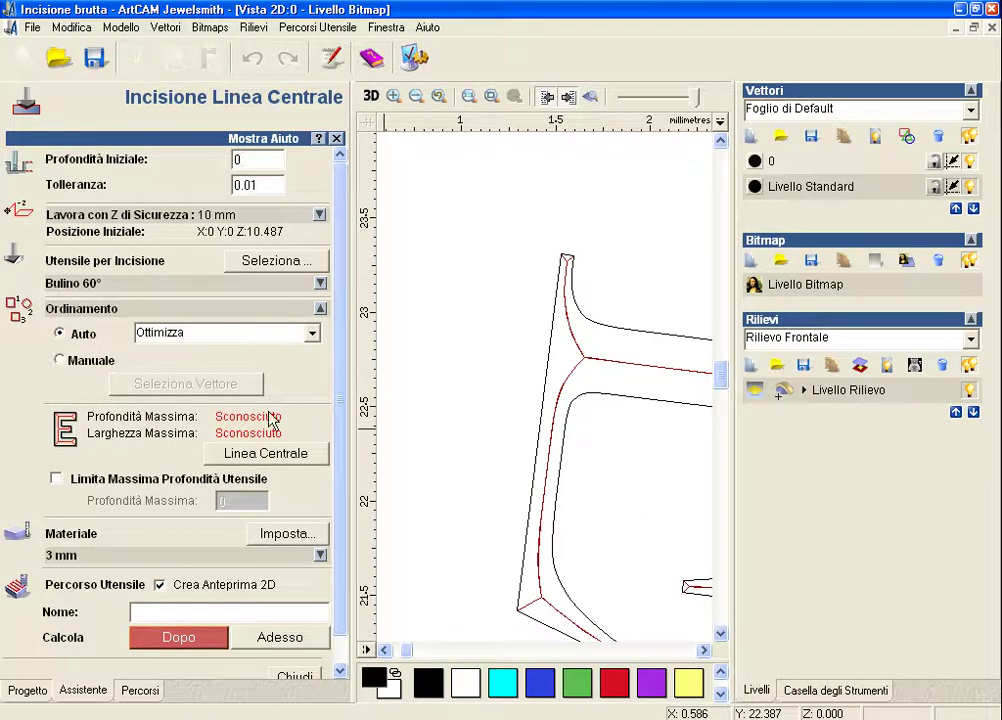
- Dismiss the no-vector error and box-select the lower-right ALICE lettering
click(279, 458)
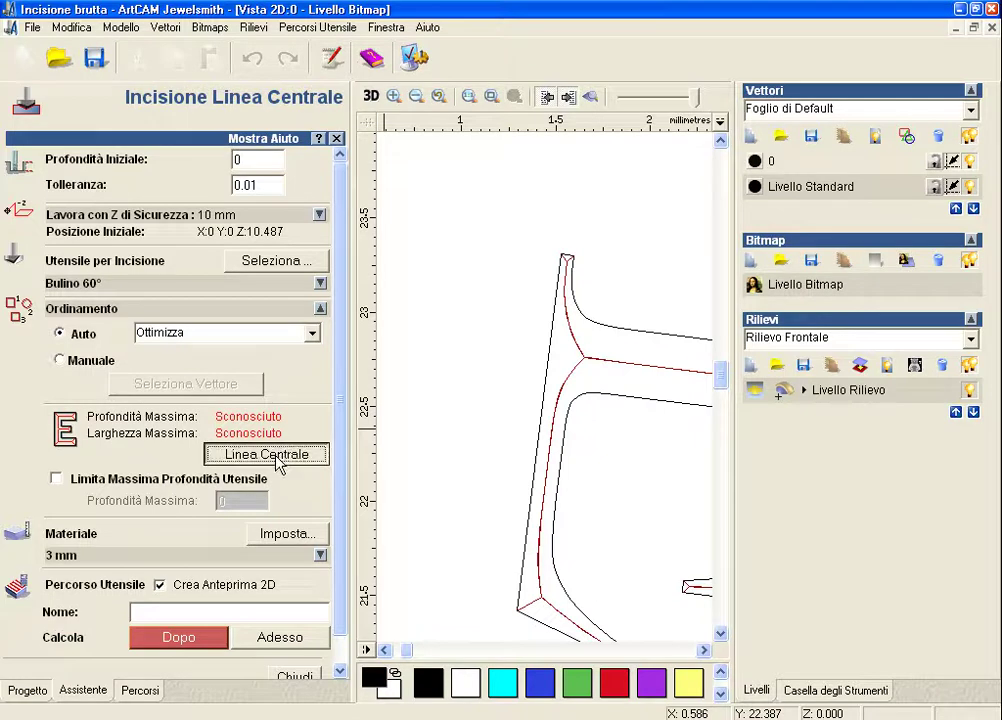
click(494, 402)
scroll(494, 402, down, 2)
scroll(494, 402, down, 3)
drag(414, 275, 487, 376)
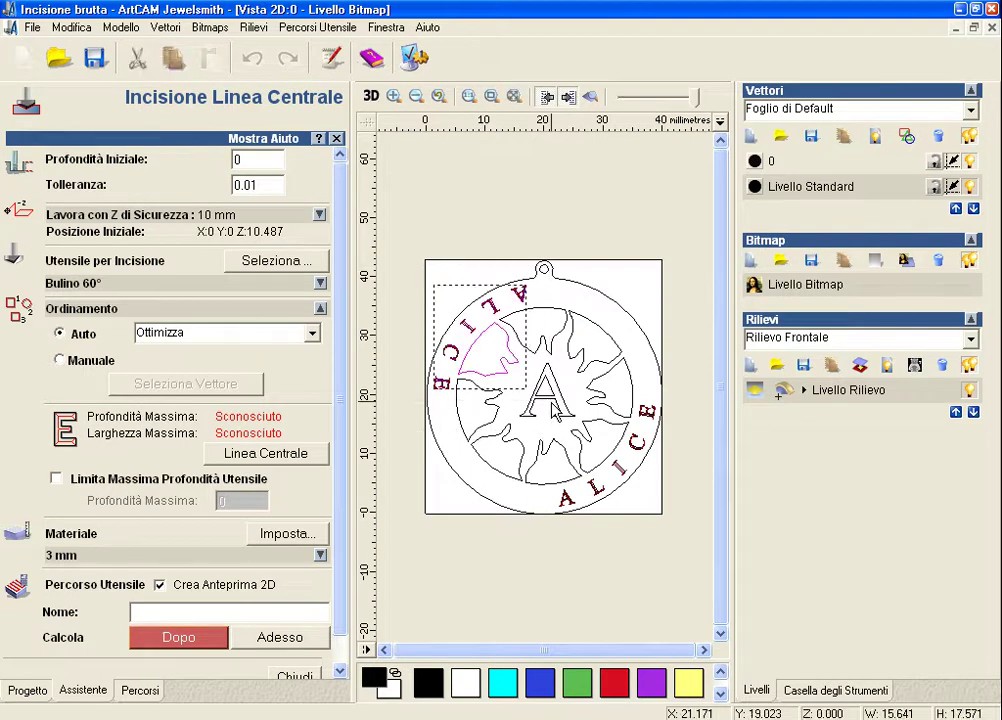
click(497, 405)
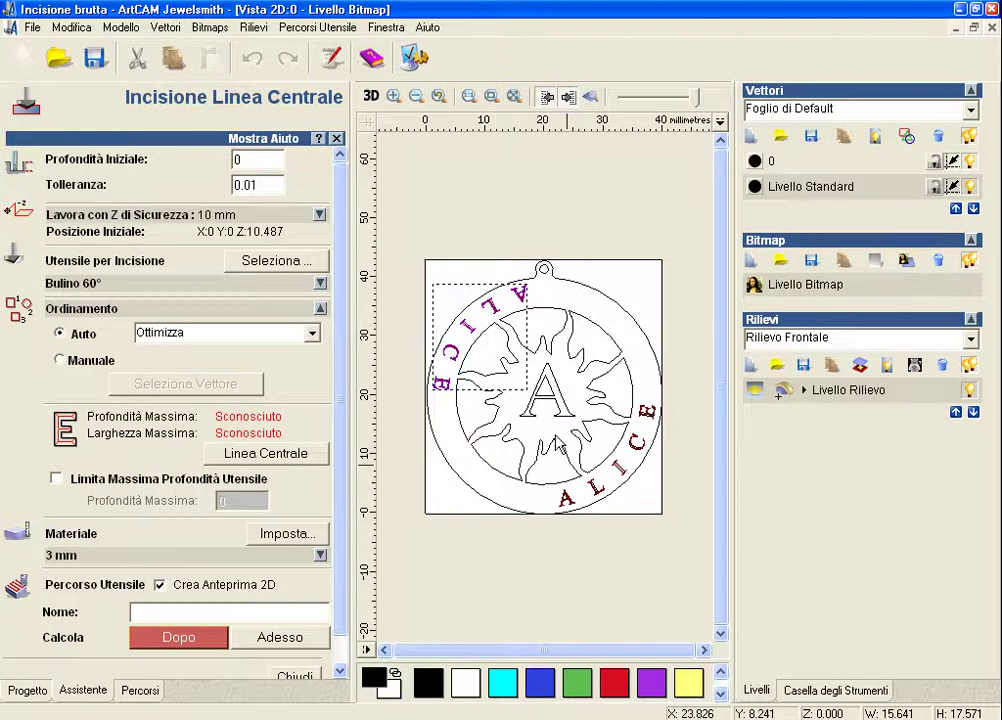
drag(537, 428, 682, 530)
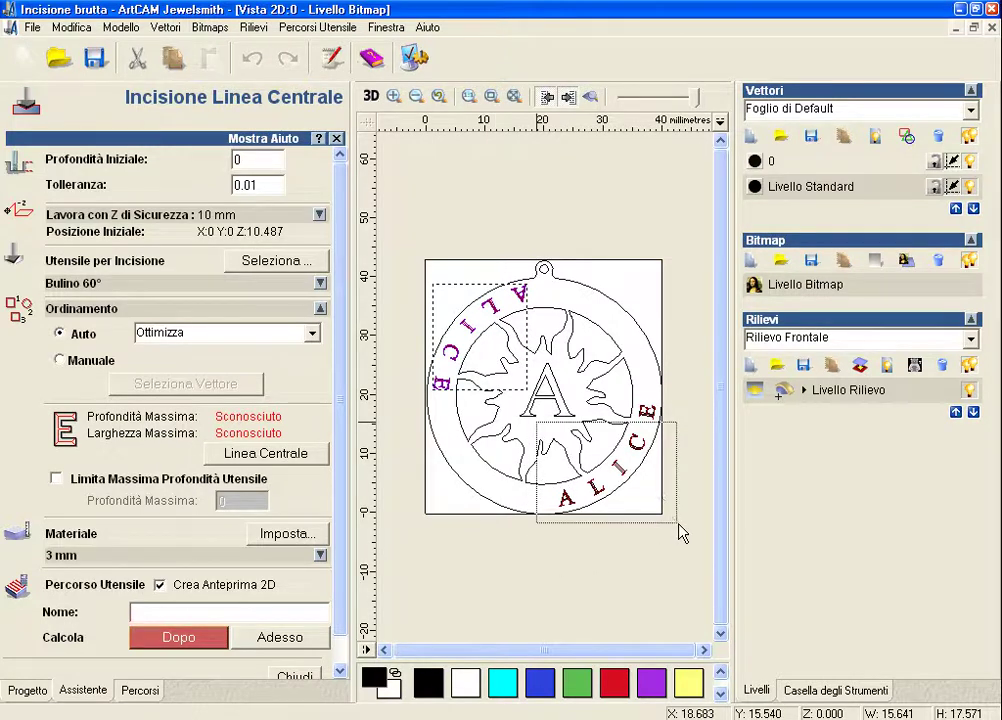
click(630, 403)
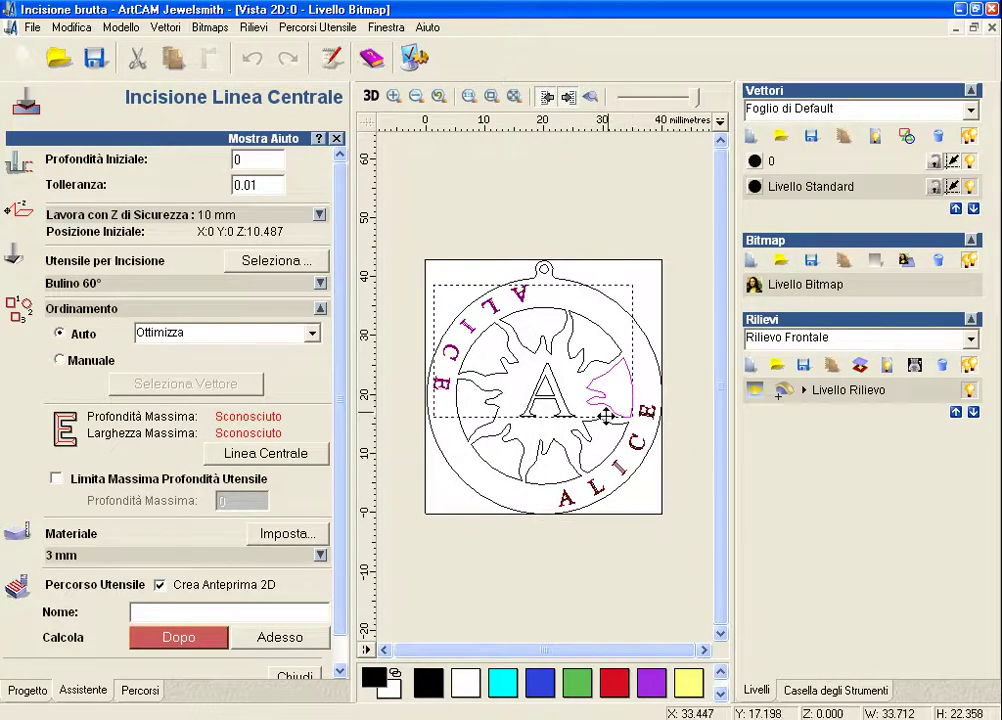
drag(558, 425, 662, 563)
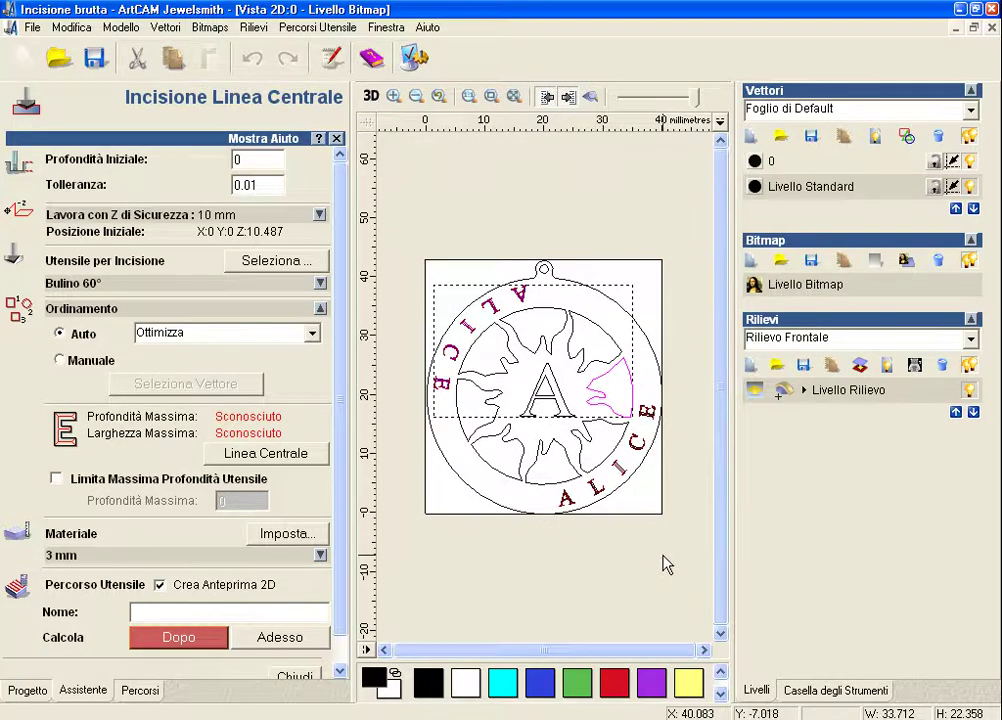
click(664, 563)
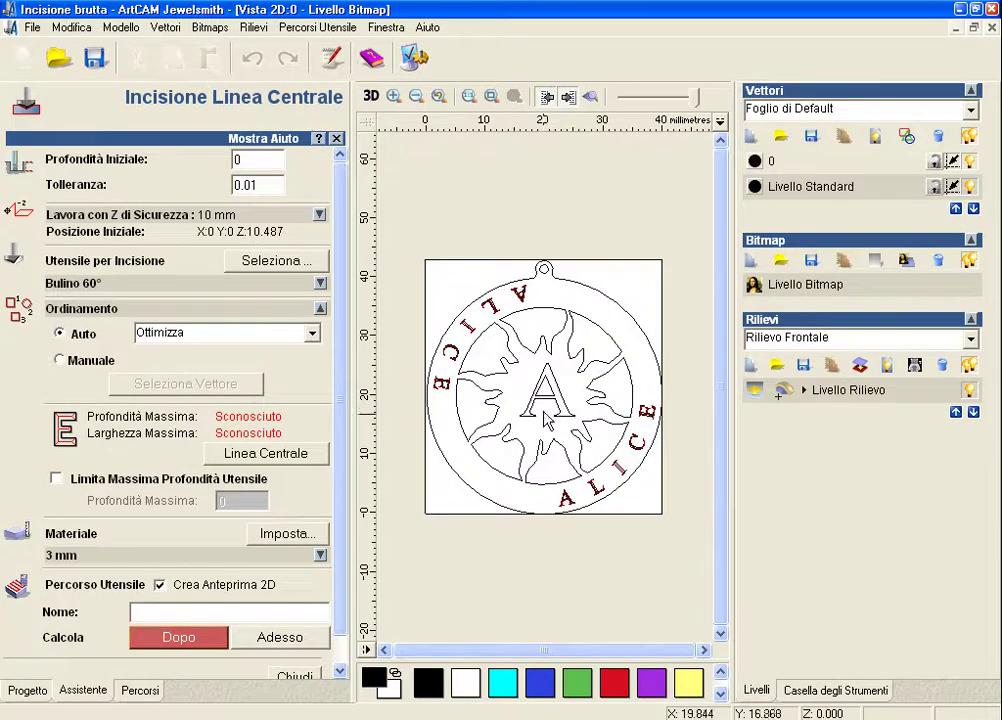
mouse_move(543, 404)
mouse_down()
mouse_move(607, 557)
mouse_move(695, 558)
mouse_up()
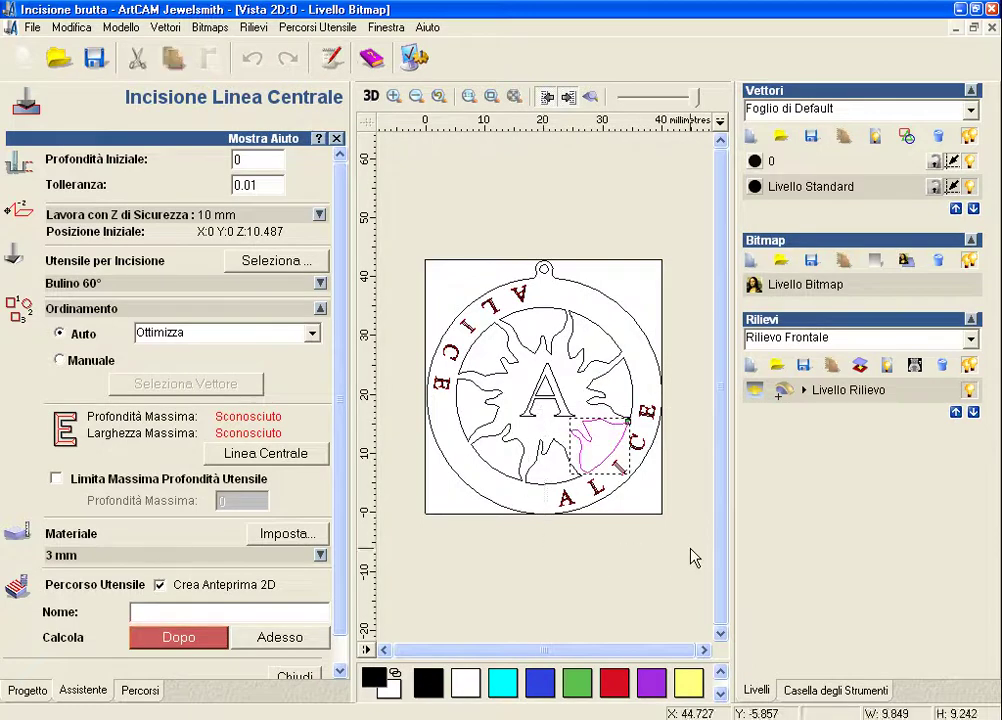
- Pick the ALICE letter vectors, zoom out and add the central letter A to the selection
scroll(645, 553, up, 3)
scroll(645, 553, up, 3)
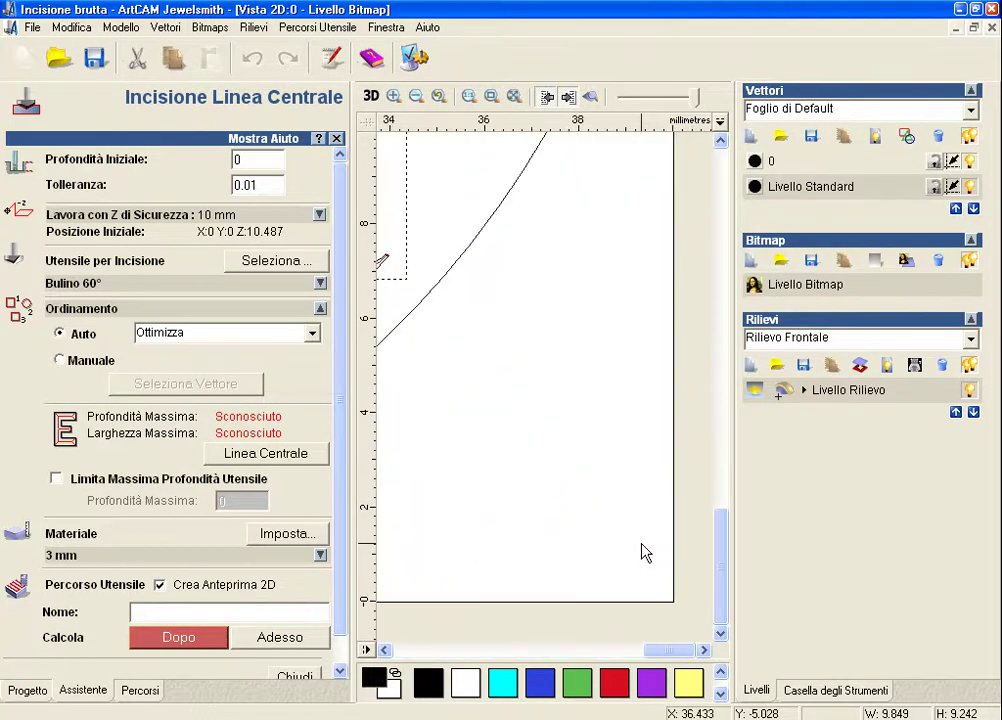
scroll(645, 553, down, 3)
scroll(593, 369, up, 2)
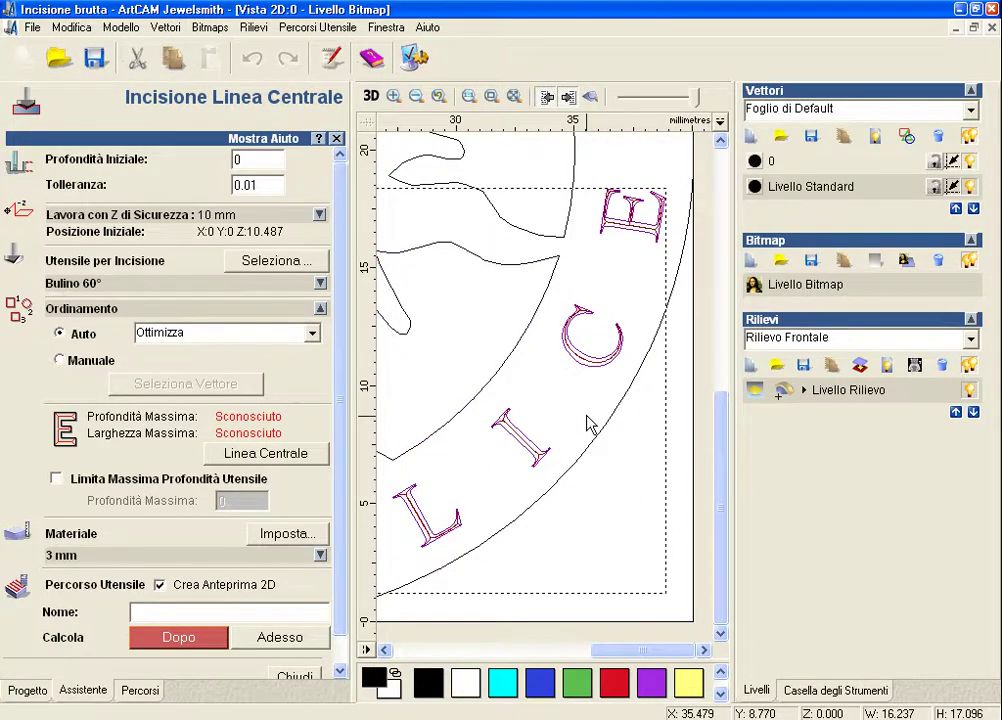
drag(647, 651, 458, 650)
drag(720, 488, 740, 286)
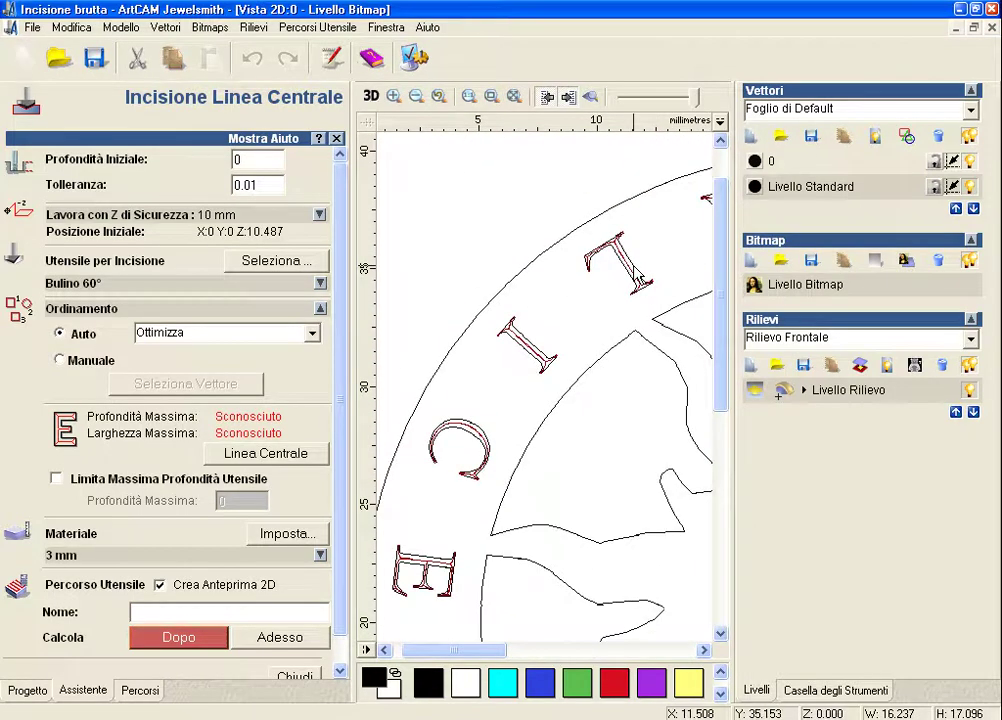
click(637, 277)
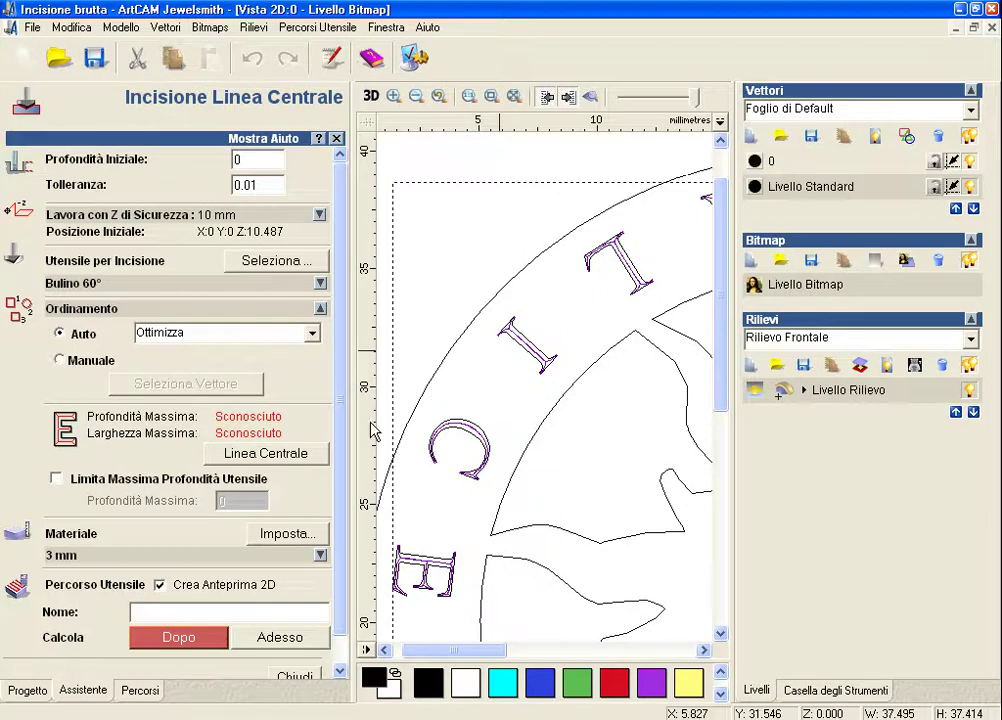
drag(497, 648, 592, 652)
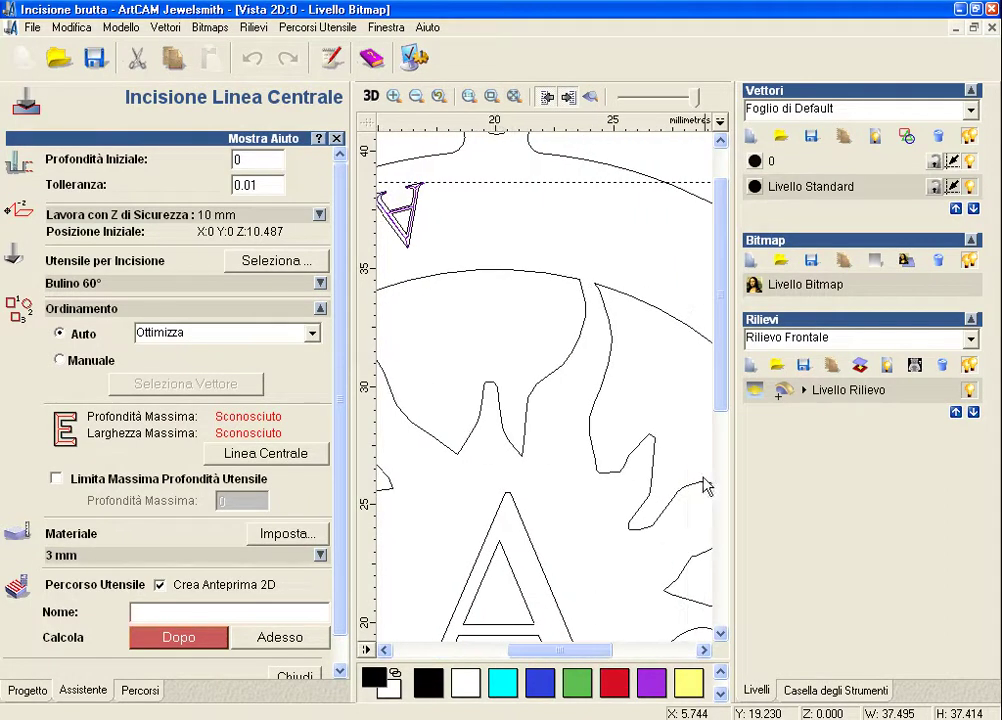
drag(724, 388, 745, 467)
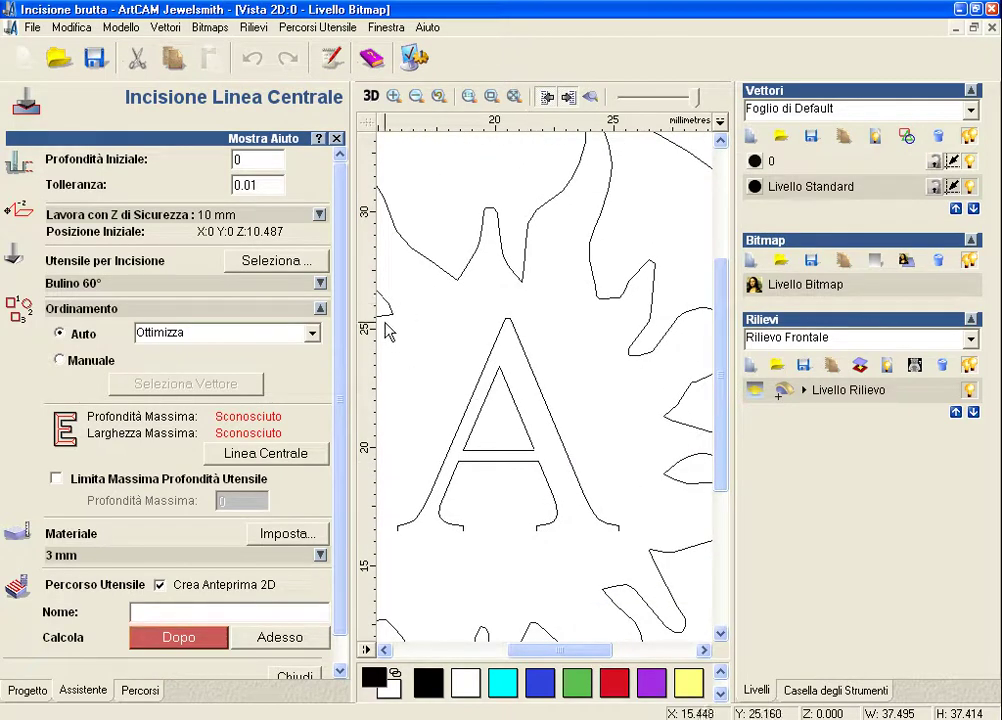
click(416, 97)
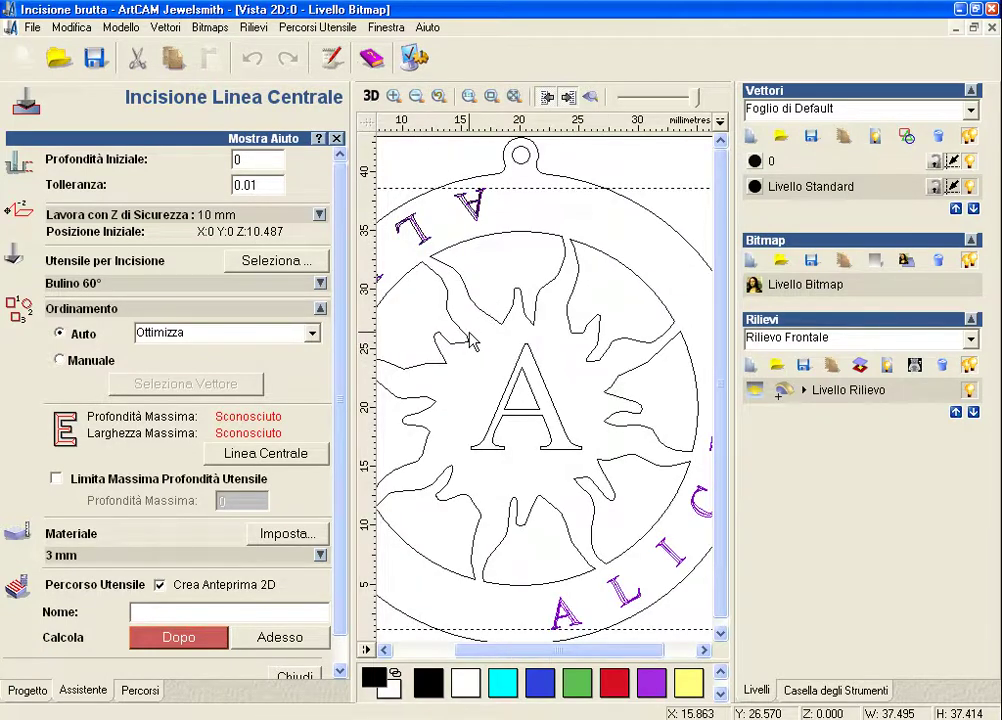
drag(468, 332, 600, 498)
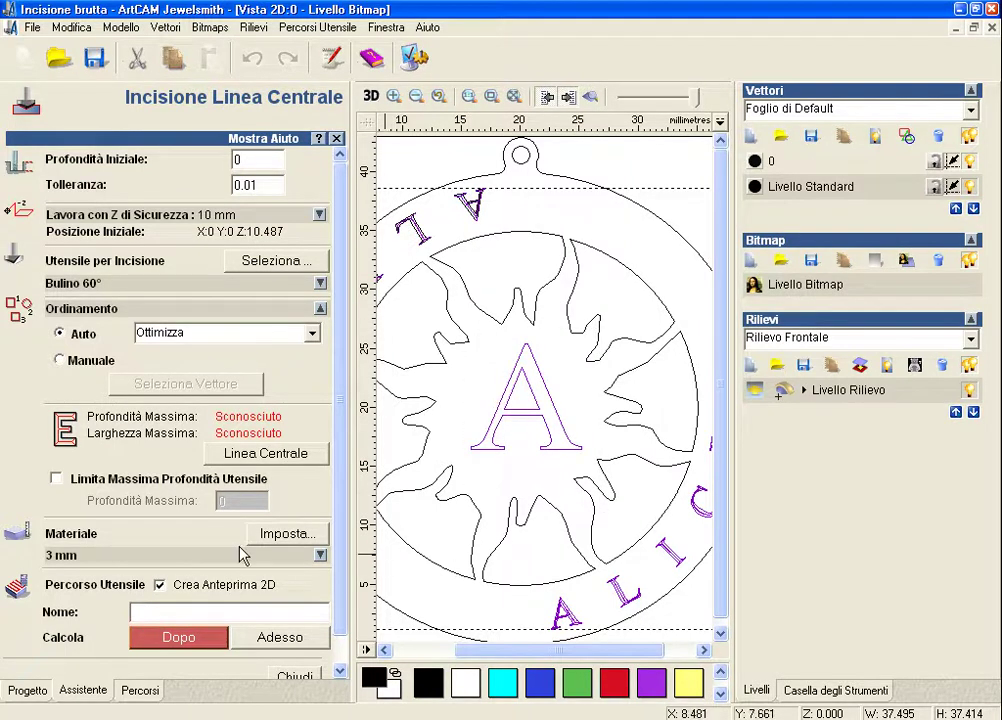
- Compute the centre line, accept the self-intersecting vectors warning, and close the Incisione Linea Centrale form
click(272, 456)
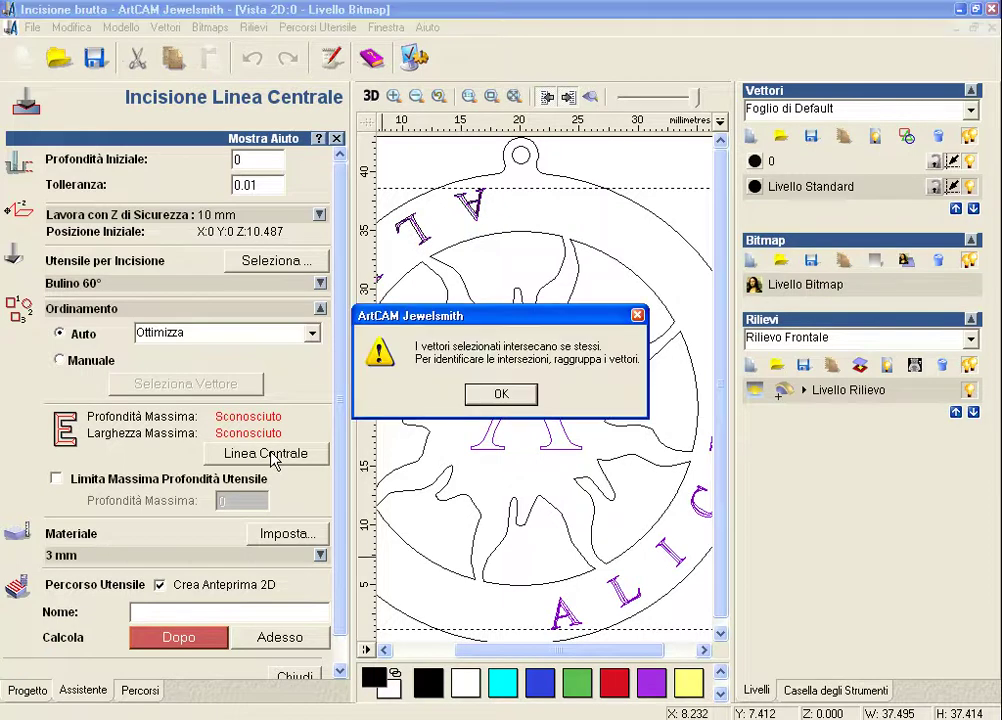
click(503, 396)
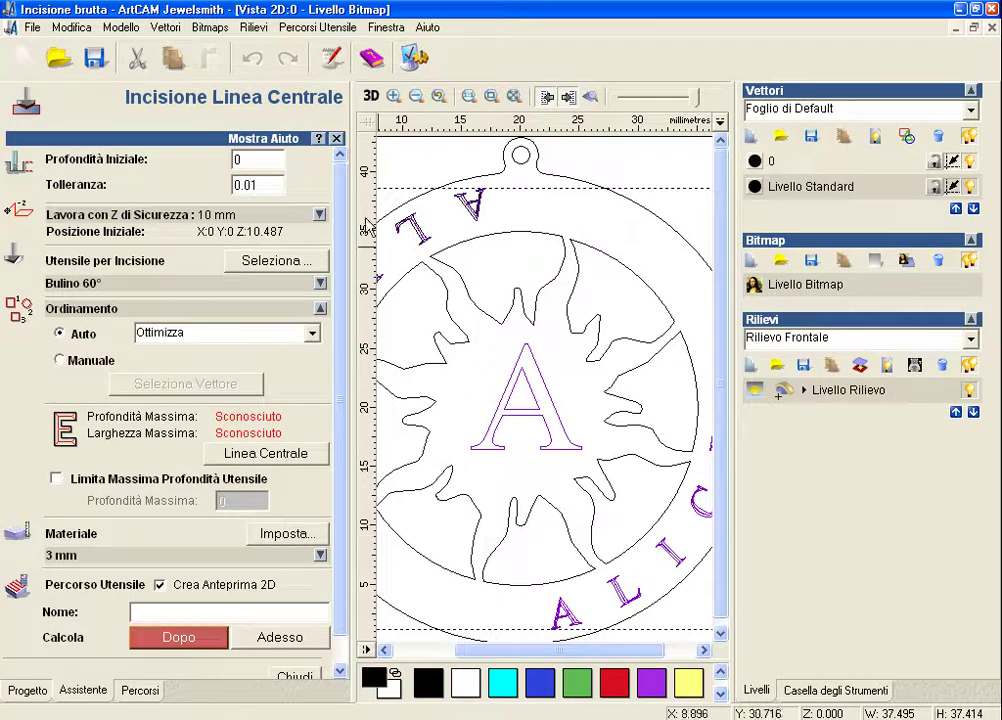
click(337, 138)
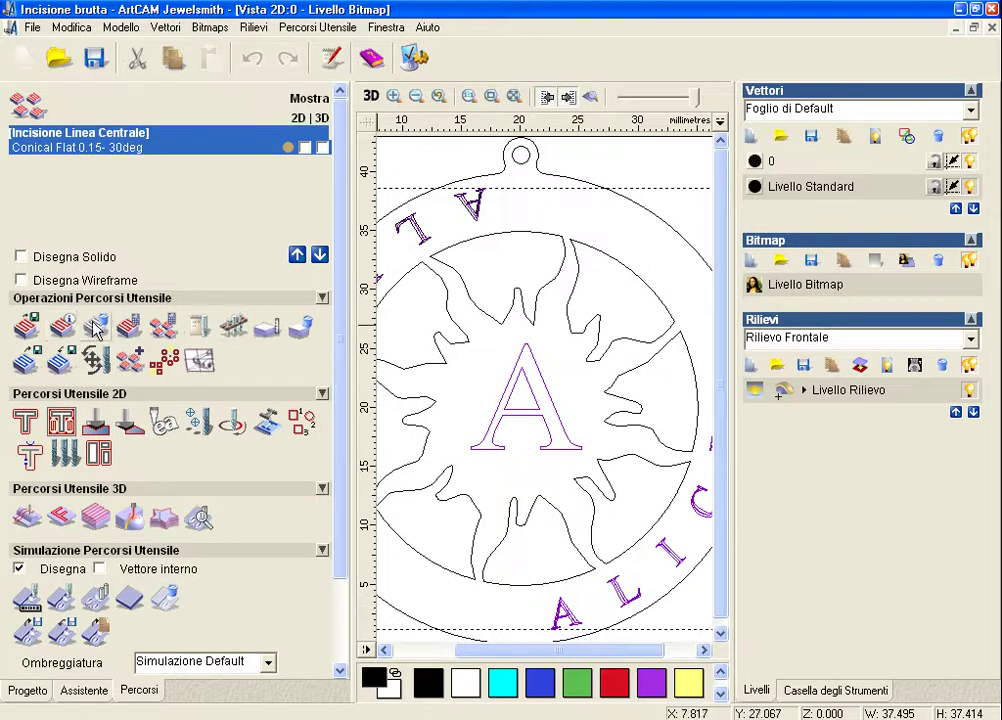
- Delete the Conical Flat 0.15-30deg toolpath and return to the Assistente tools, viewing the whole pendant
click(110, 147)
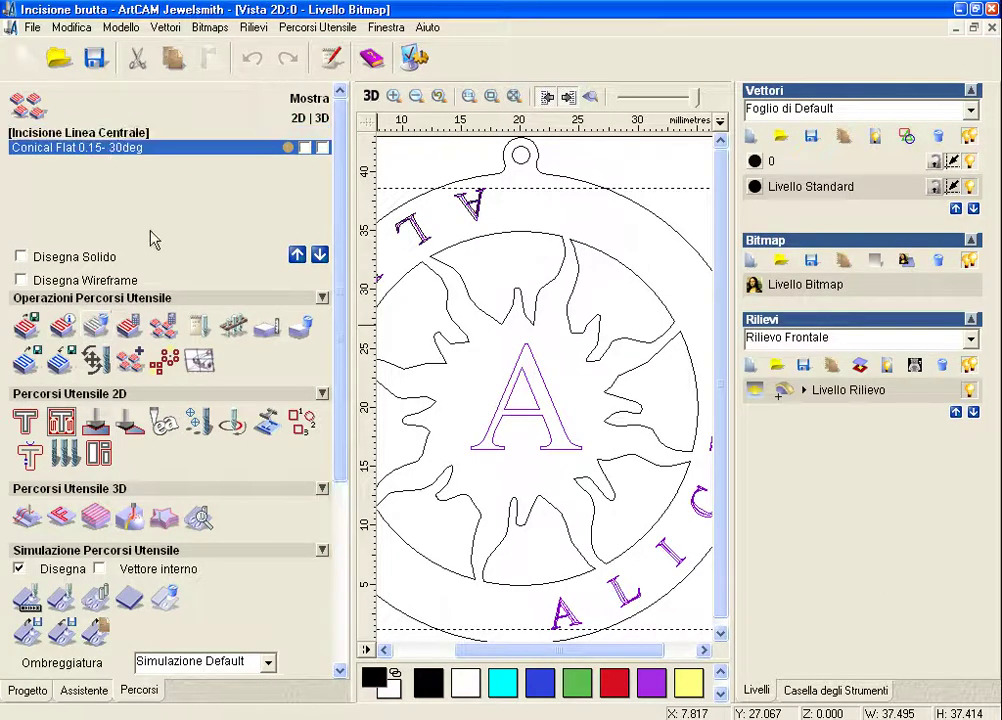
key(Delete)
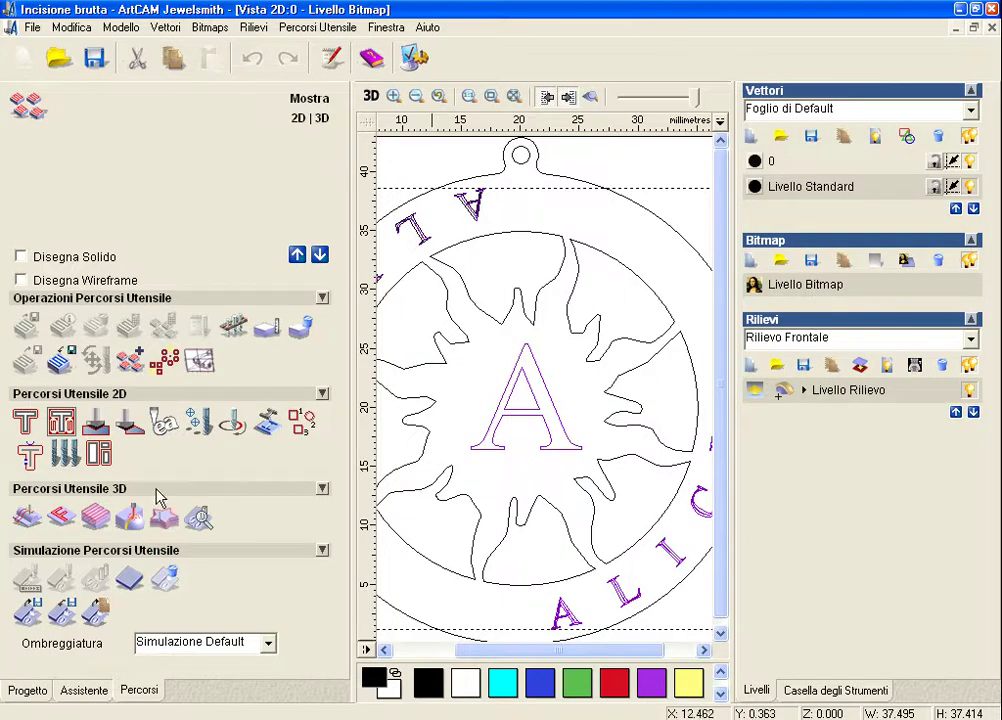
click(90, 690)
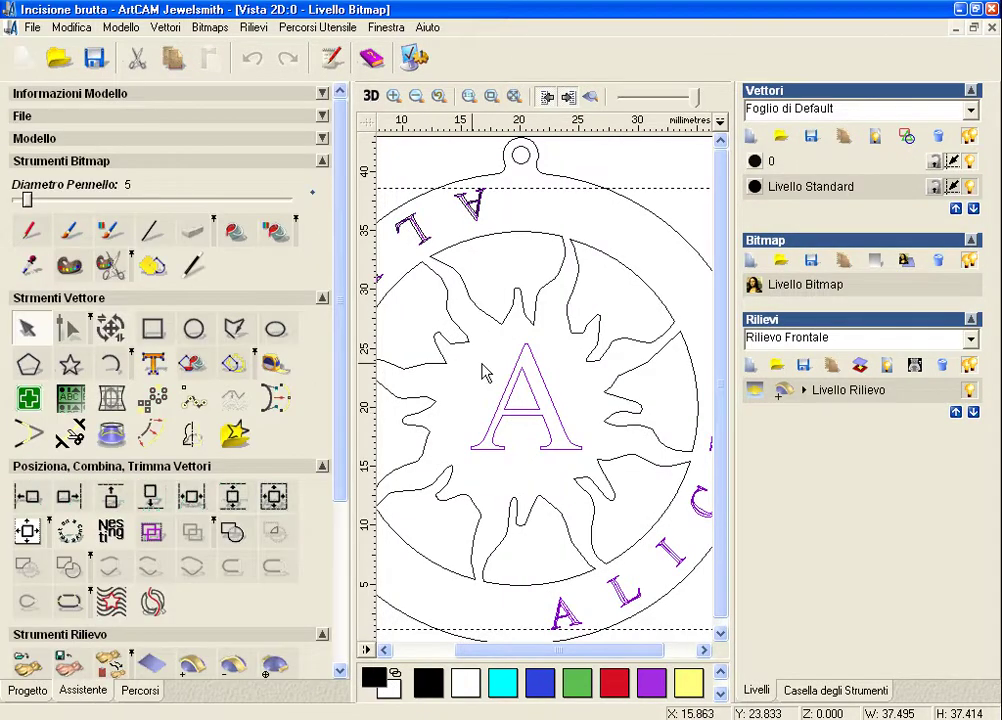
scroll(483, 371, down, 3)
scroll(493, 388, up, 5)
scroll(493, 388, up, 2)
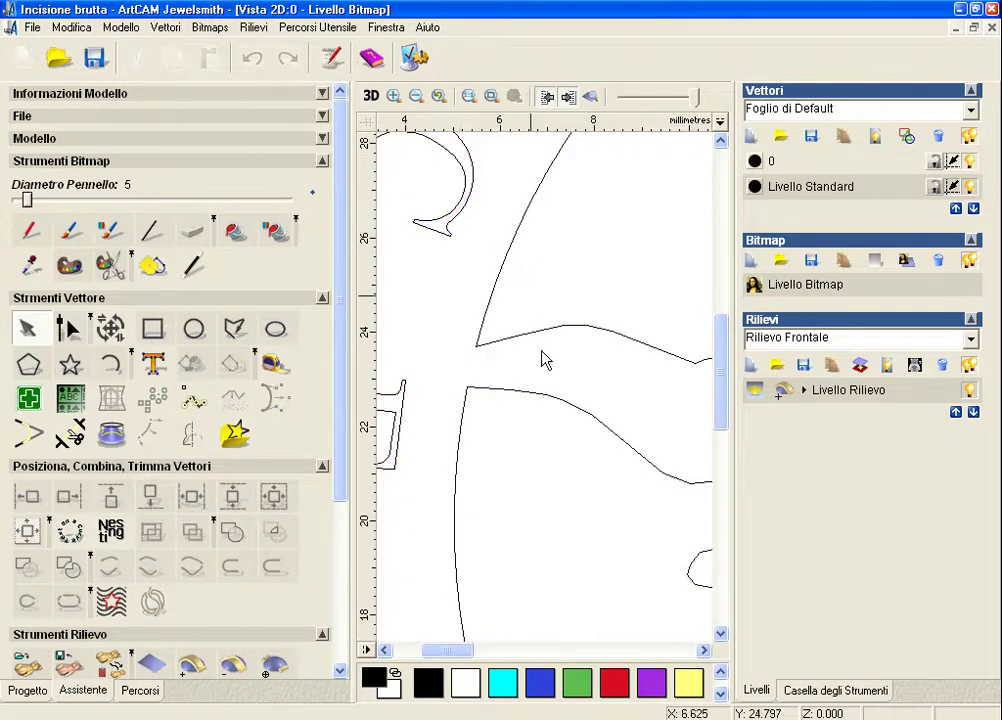
scroll(532, 320, down, 6)
scroll(593, 476, up, 2)
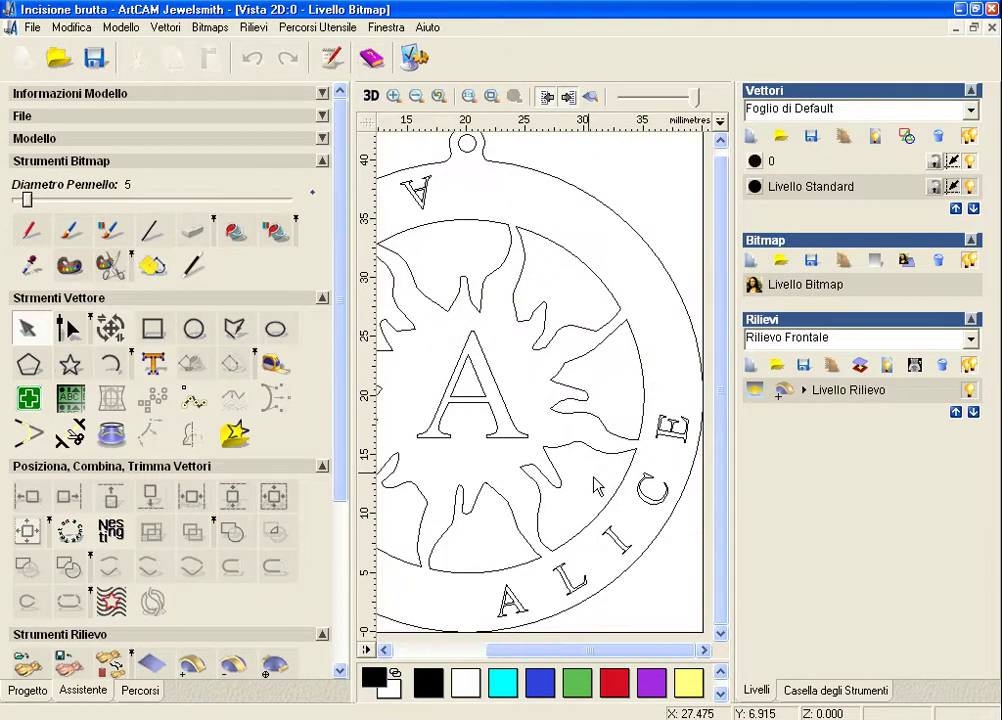
scroll(586, 485, down, 4)
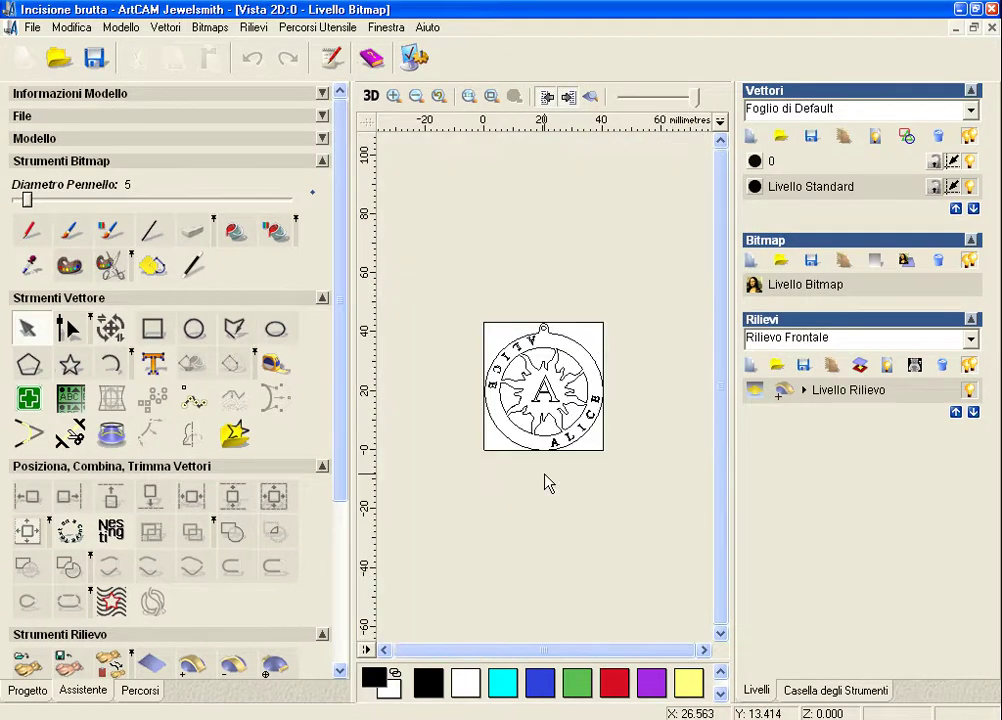
scroll(540, 387, up, 2)
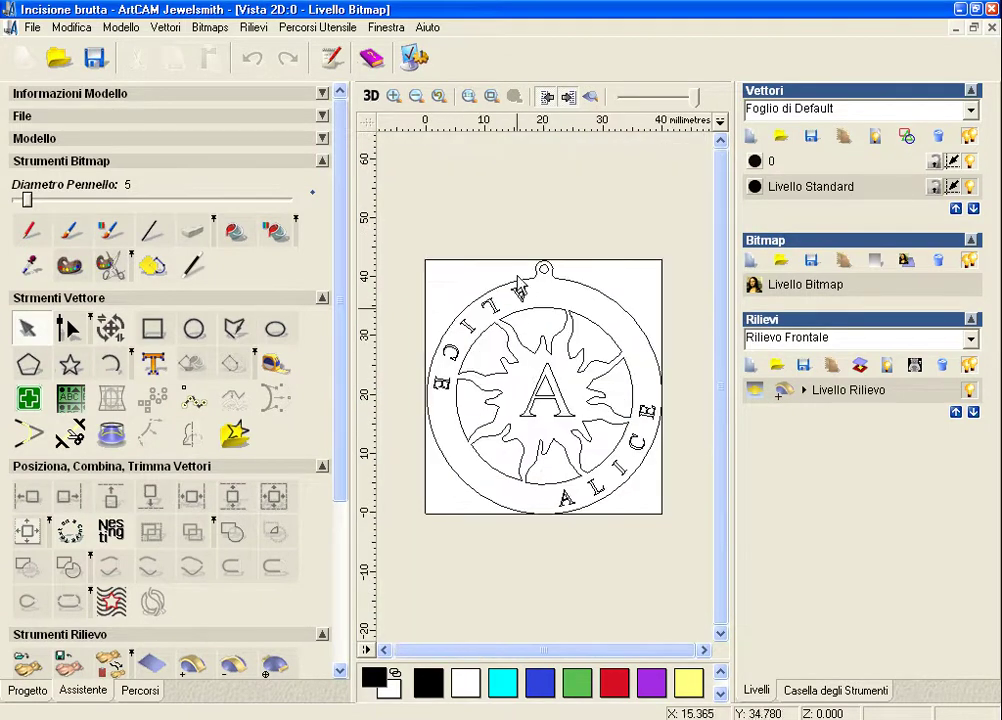
- Select both ALICE lettering rings plus the central A and start a new Incisione Linea Centrale toolpath
click(492, 306)
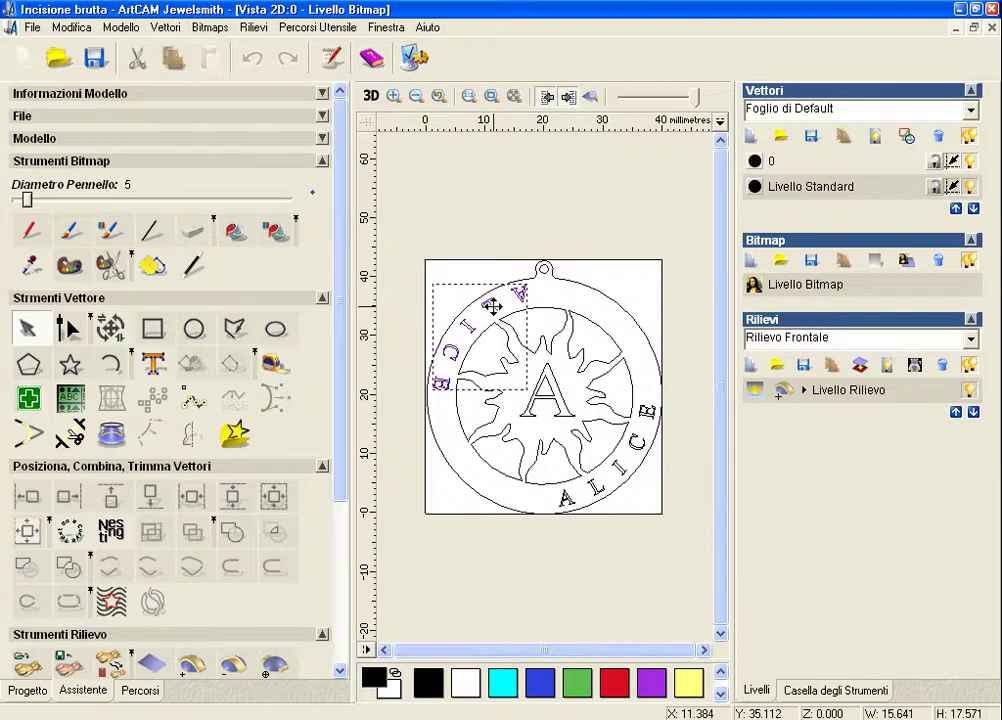
shift+click(646, 410)
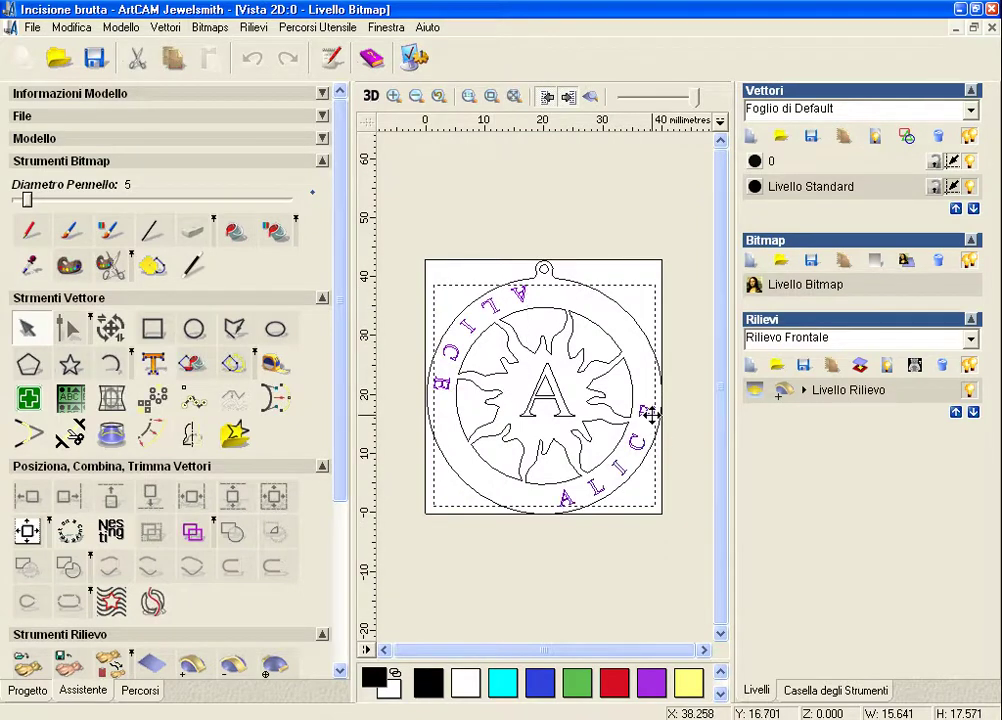
shift+click(559, 409)
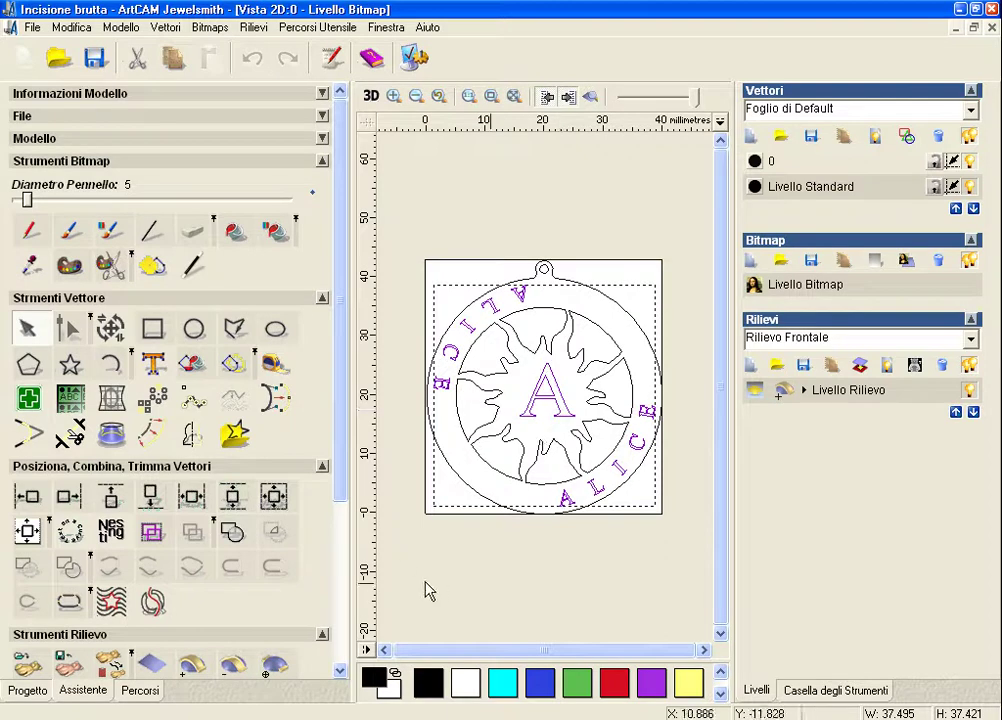
click(139, 689)
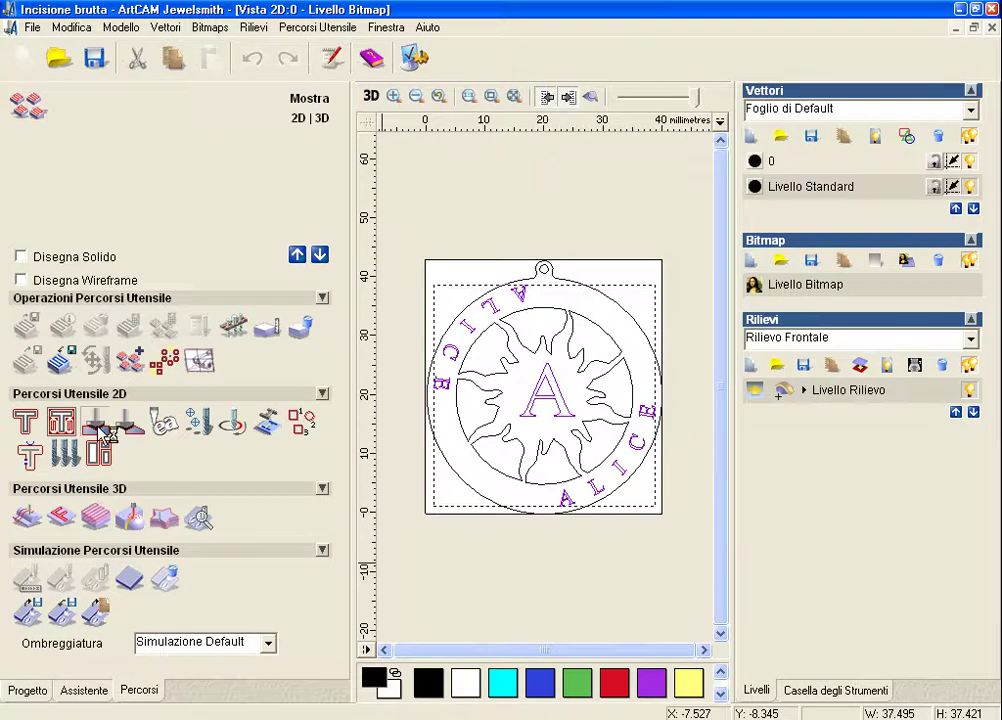
click(125, 428)
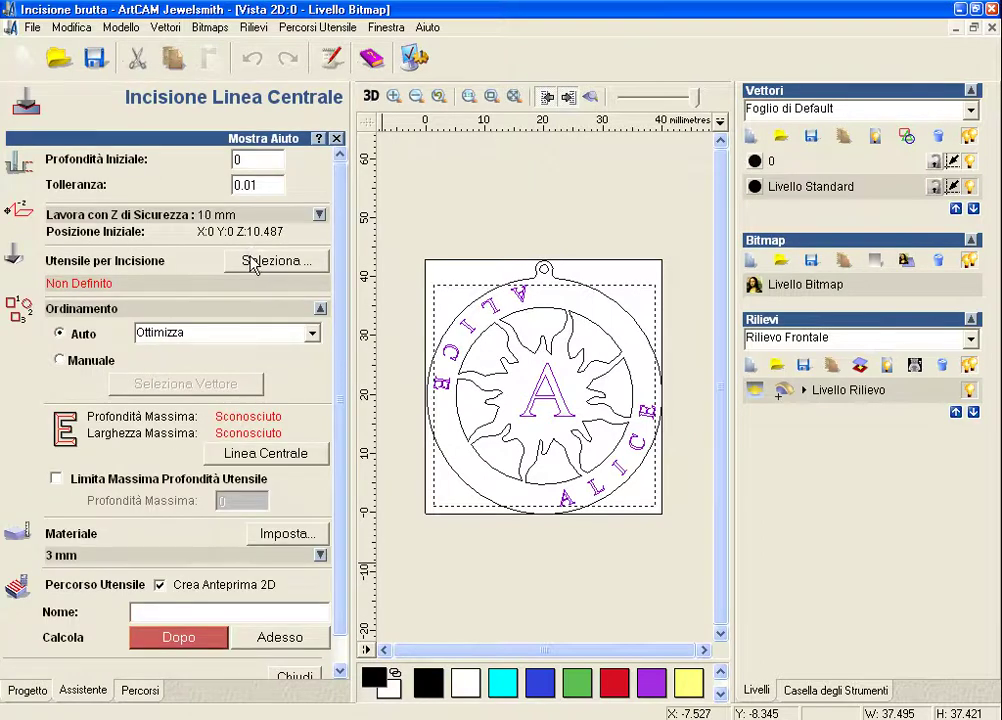
- In the tool database's Wax (Jewelry) group, compare the Bulino tools and pick the second Bulino 60° entry
click(290, 261)
drag(454, 246, 457, 435)
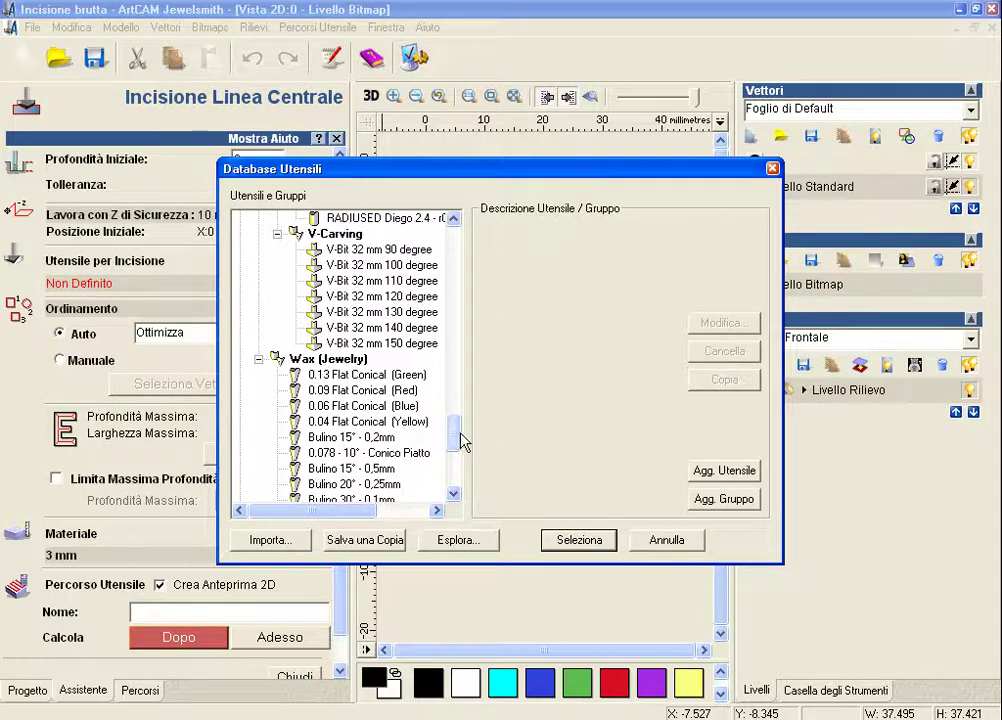
drag(458, 438, 456, 461)
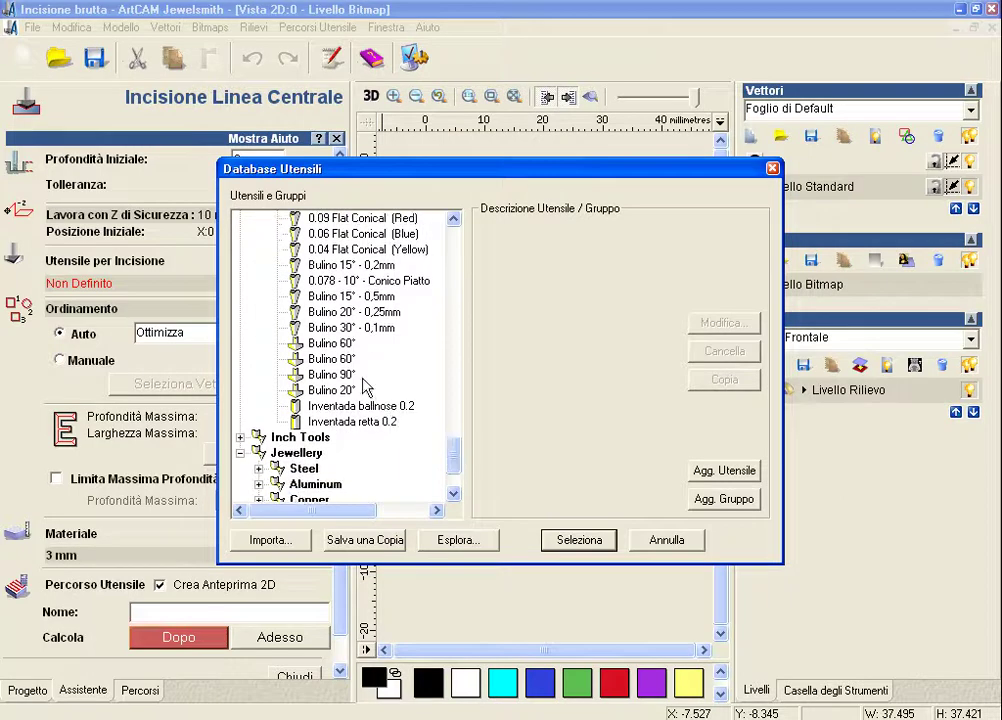
click(331, 343)
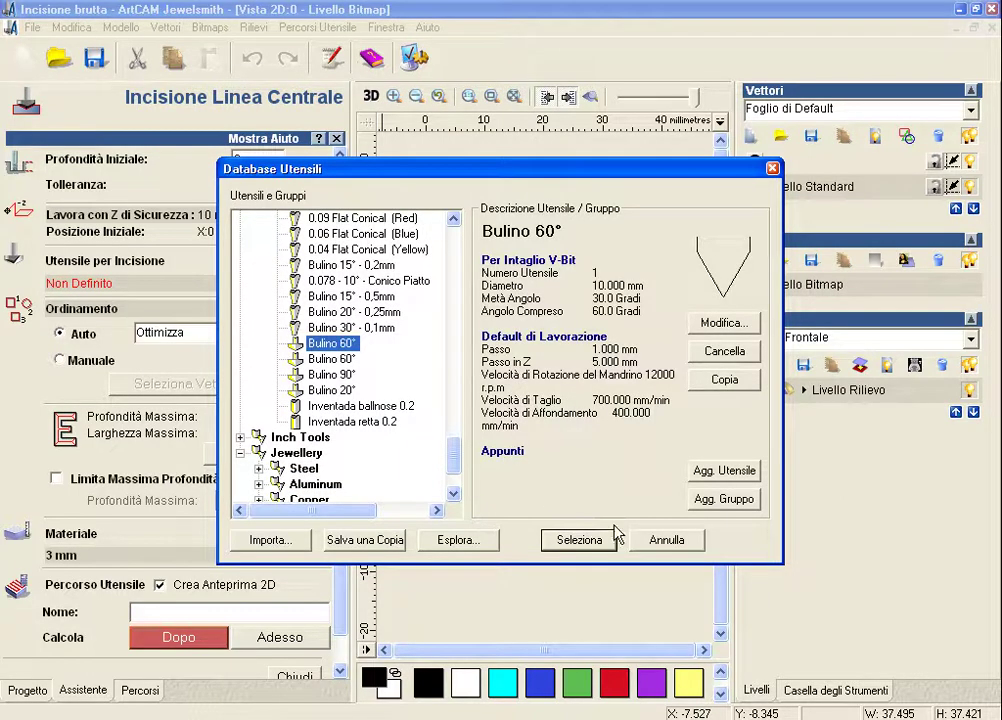
click(588, 543)
scroll(455, 453, up, 1)
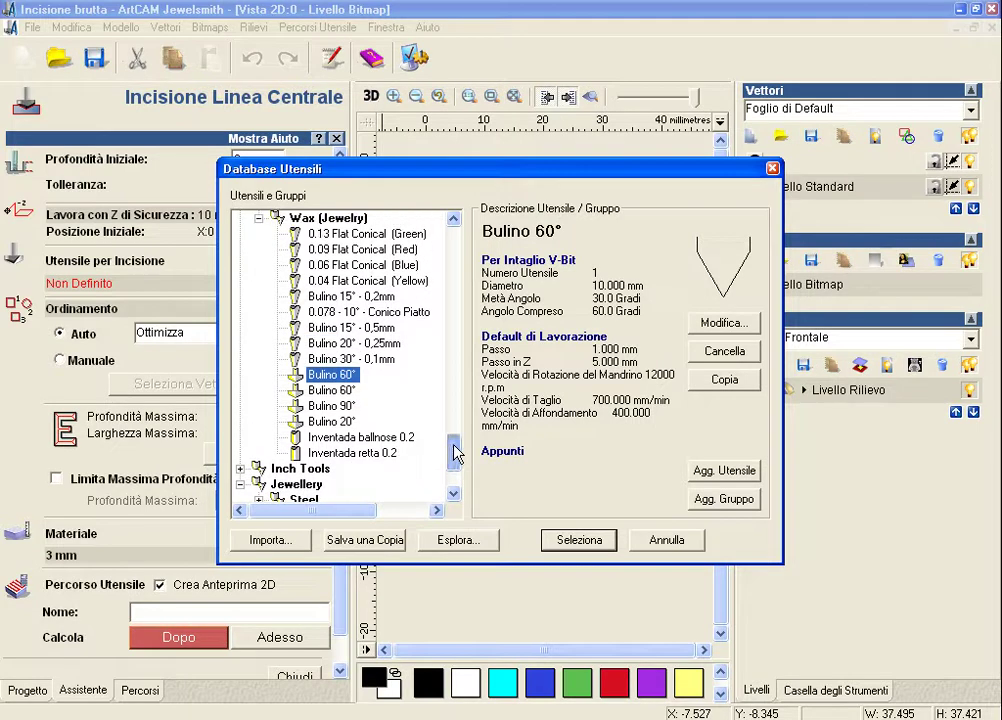
click(342, 330)
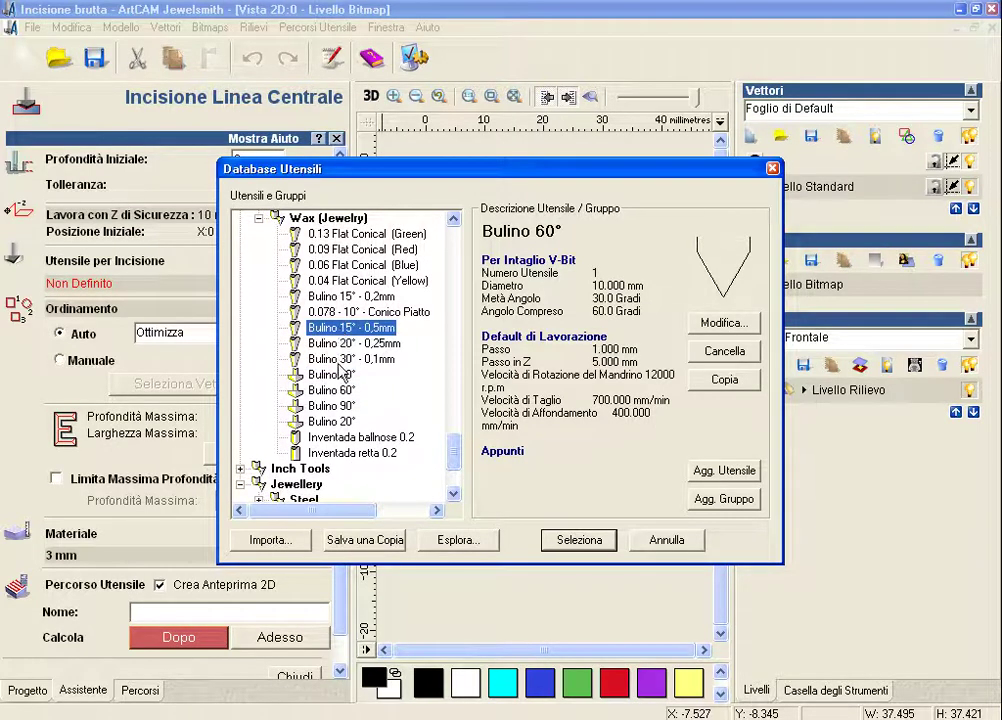
click(333, 376)
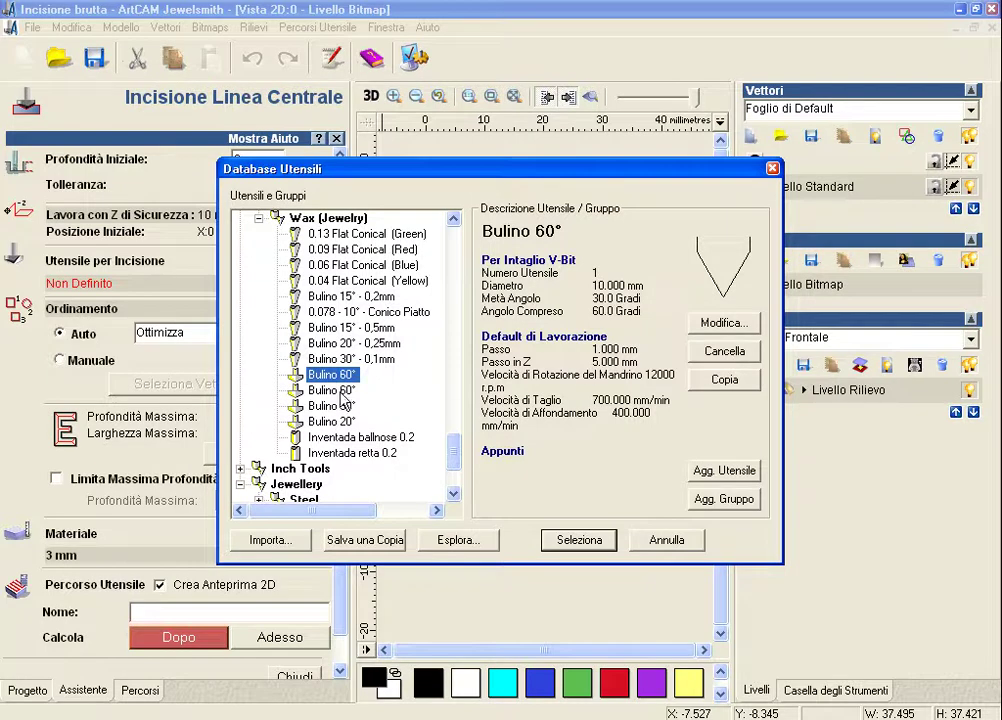
click(338, 394)
click(330, 375)
click(322, 390)
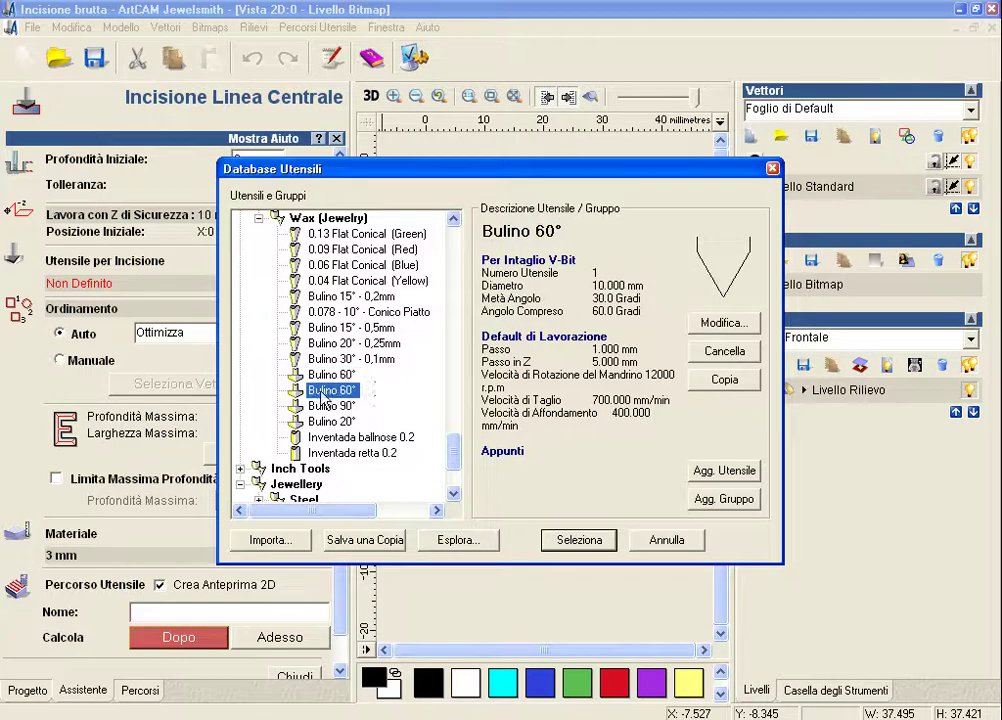
click(690, 319)
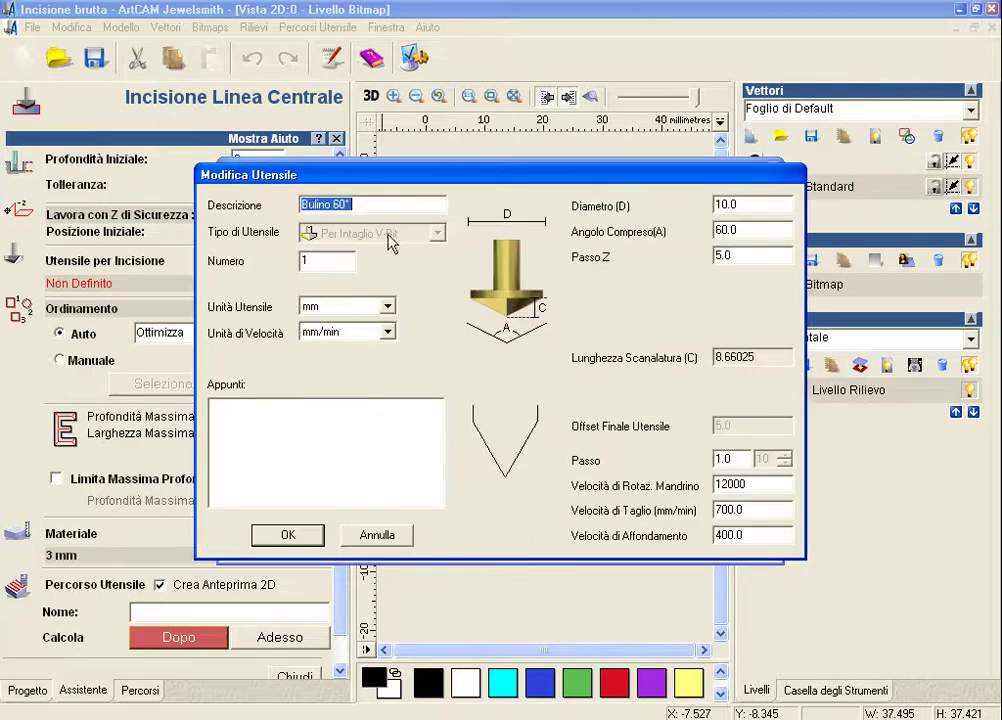
click(371, 207)
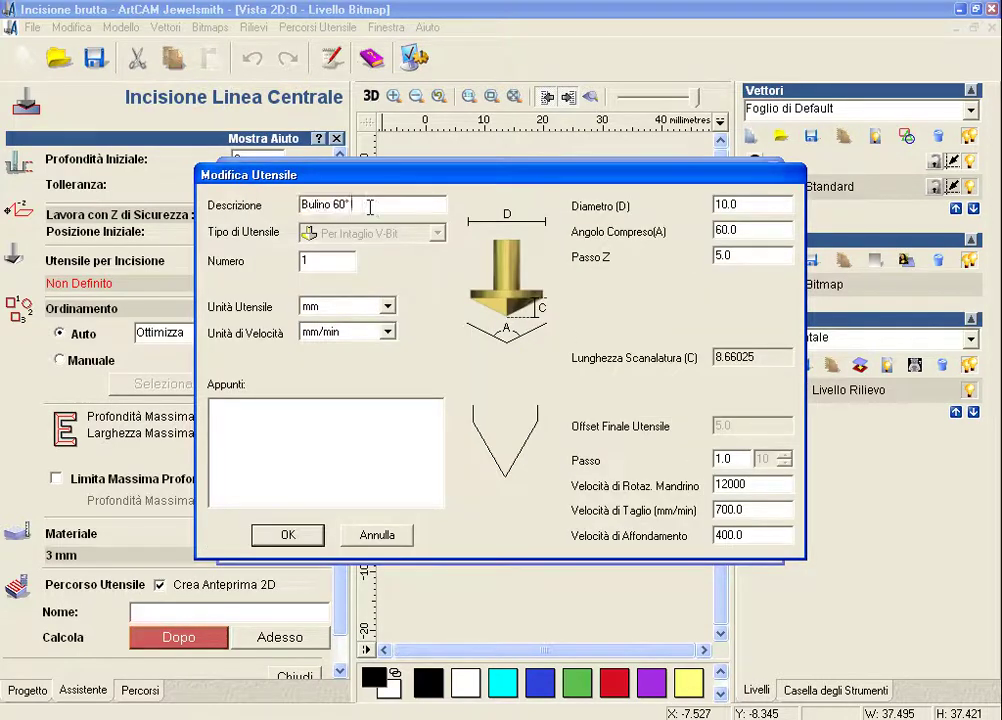
text(punta 0.)
text(1)
click(350, 537)
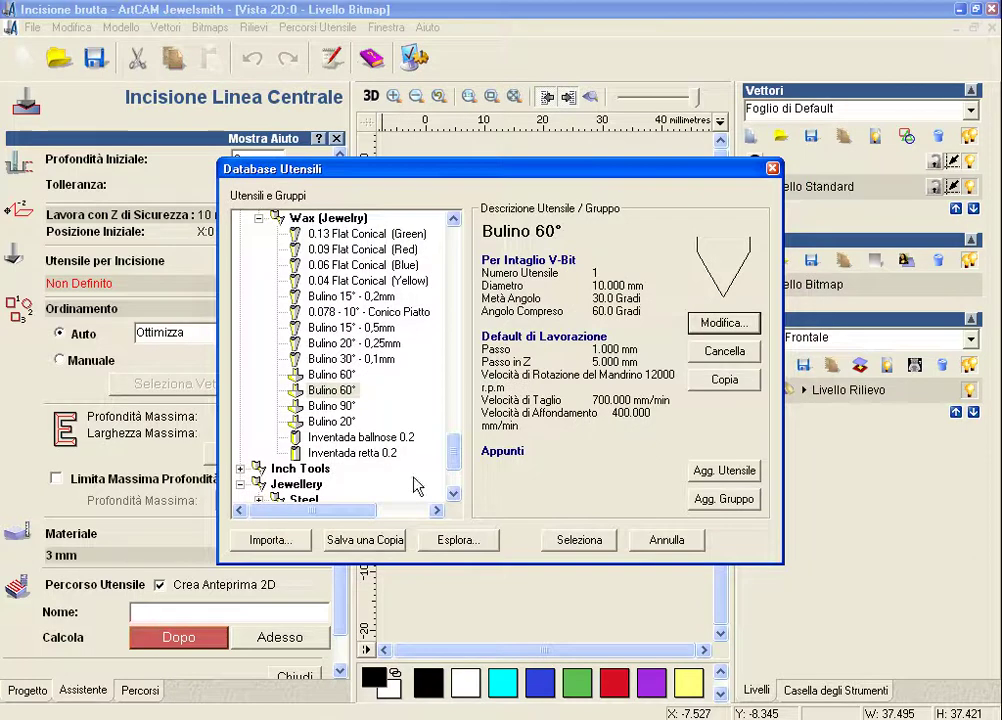
- Add a new tool named 'bulino 60° punta 0.1' of type Conico Piatto
click(722, 471)
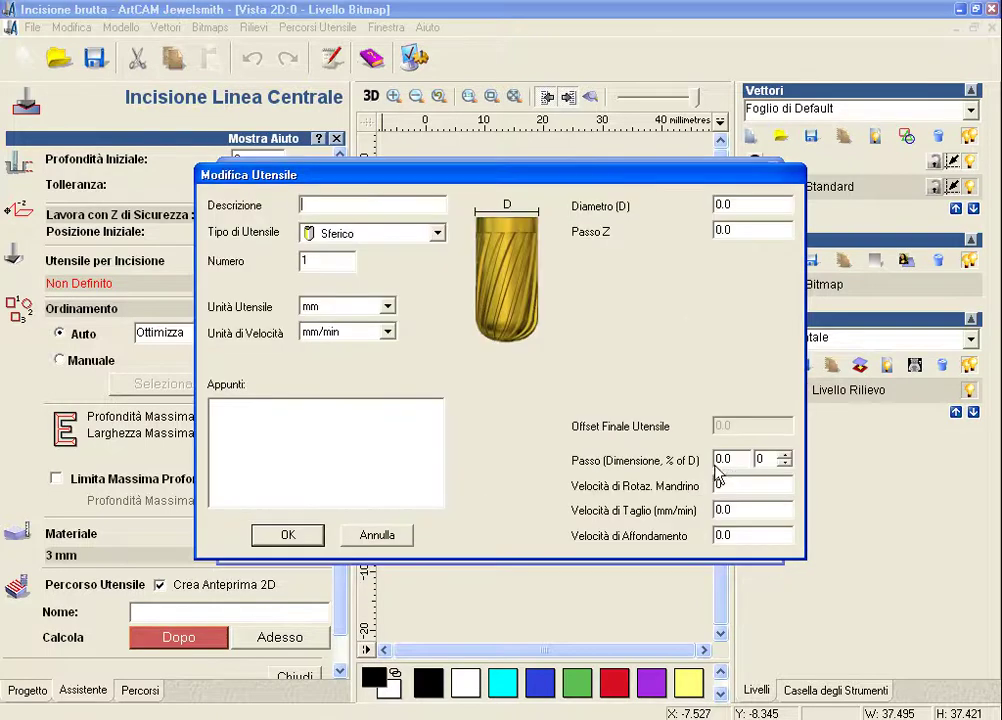
click(321, 202)
text(b)
text( 60)
text(punta 0)
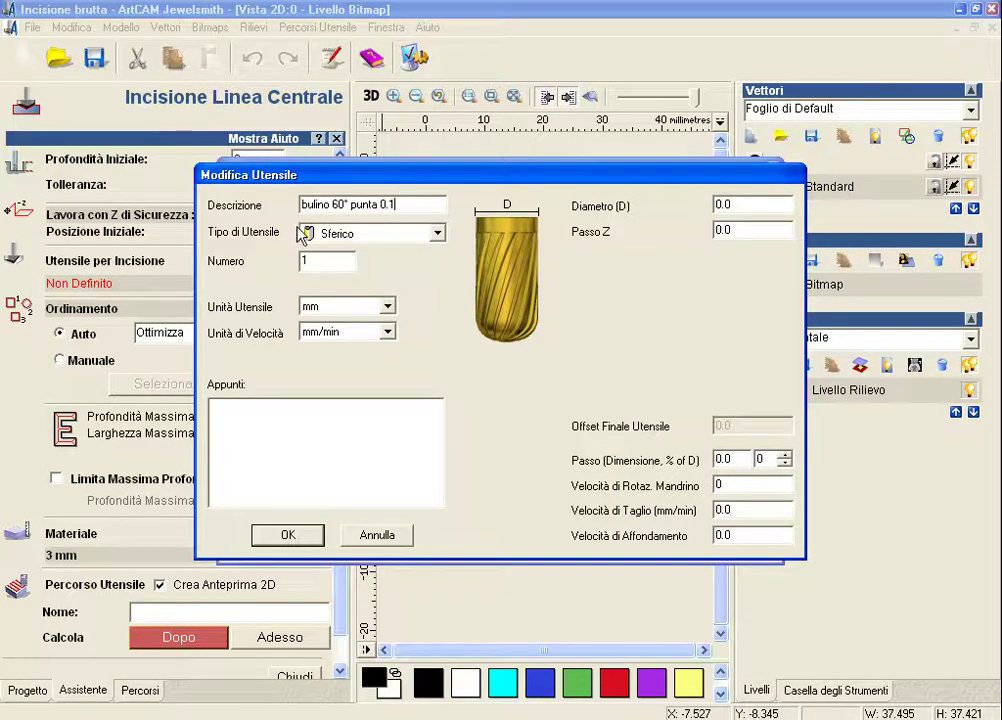
click(437, 233)
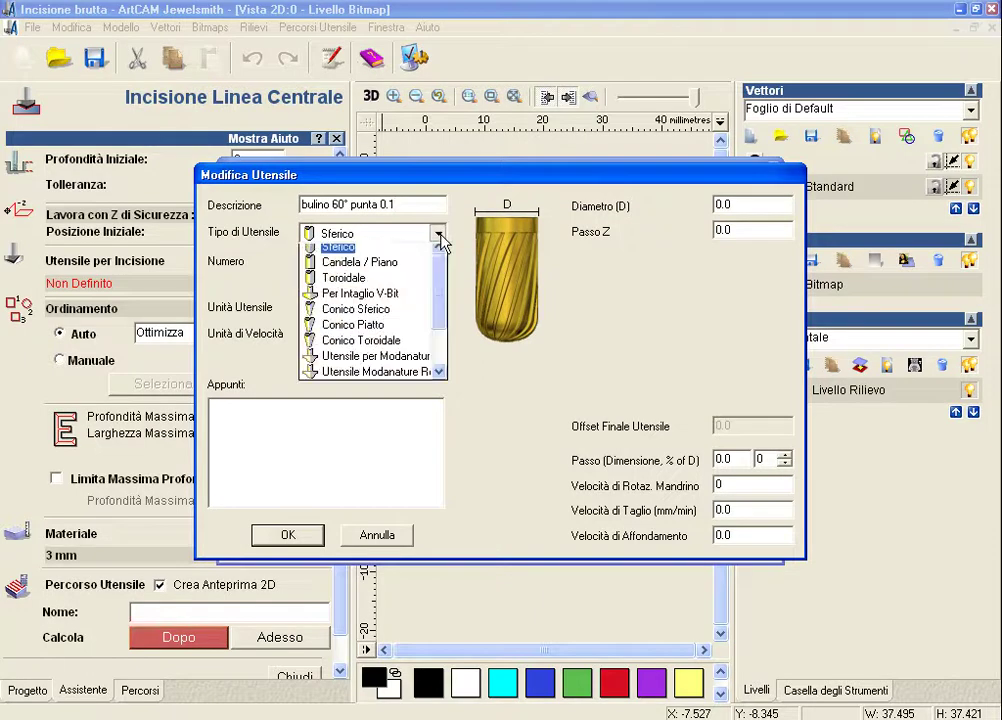
click(388, 332)
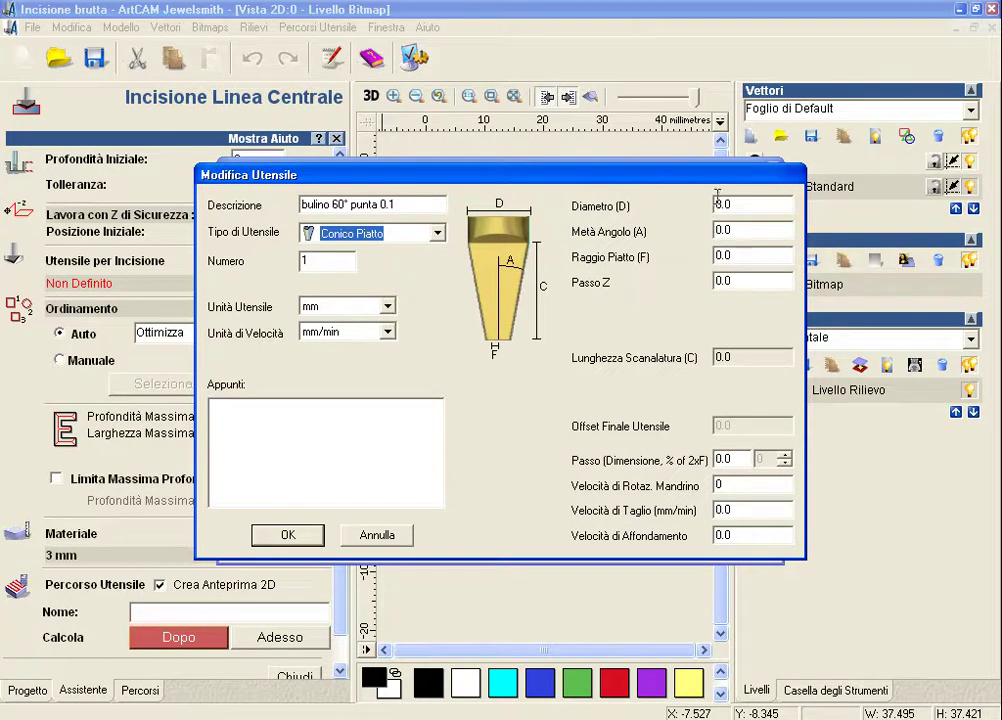
- Give the tool diameter 3, half-angle 30°, flat radius 0.05 and Z step 0.5
click(716, 204)
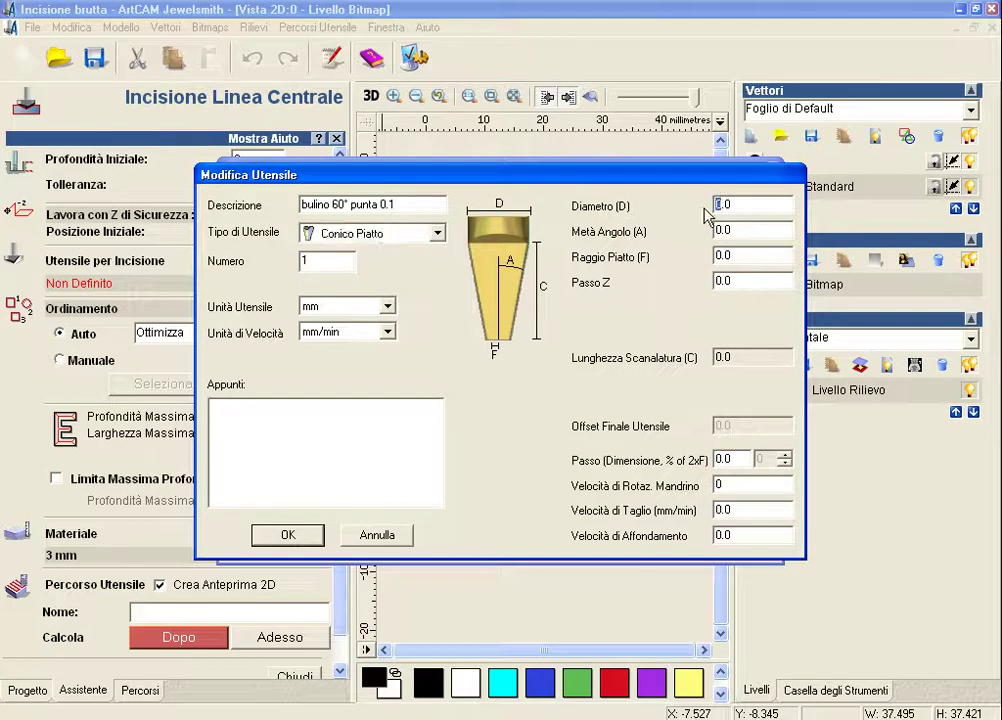
text(3)
click(760, 204)
double_click(717, 230)
text(30)
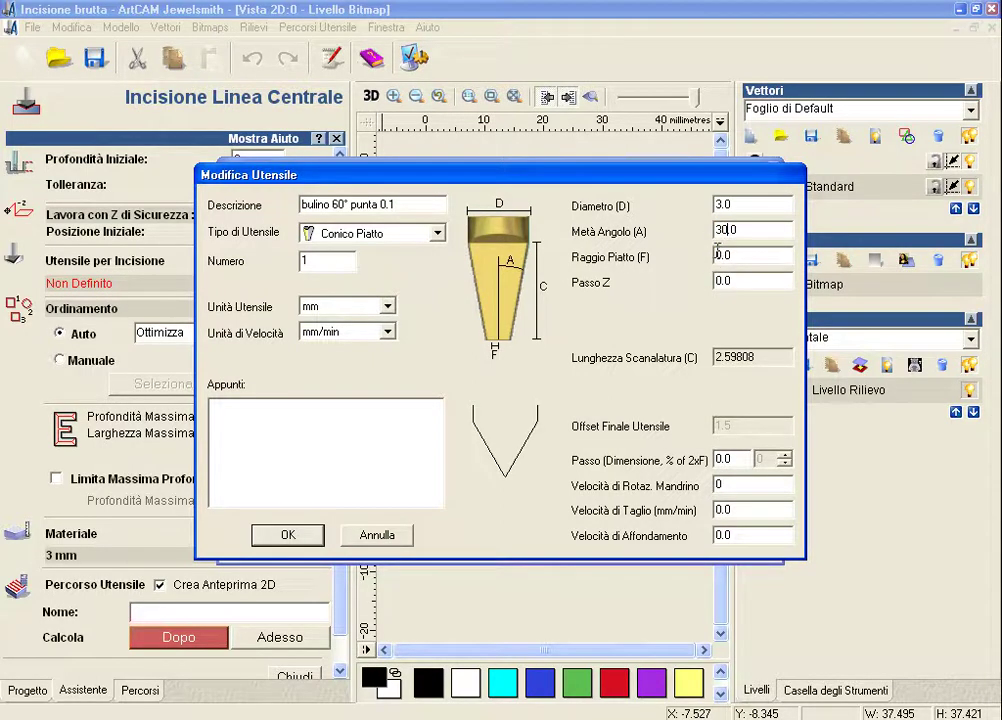
click(733, 255)
double_click(733, 255)
text(05)
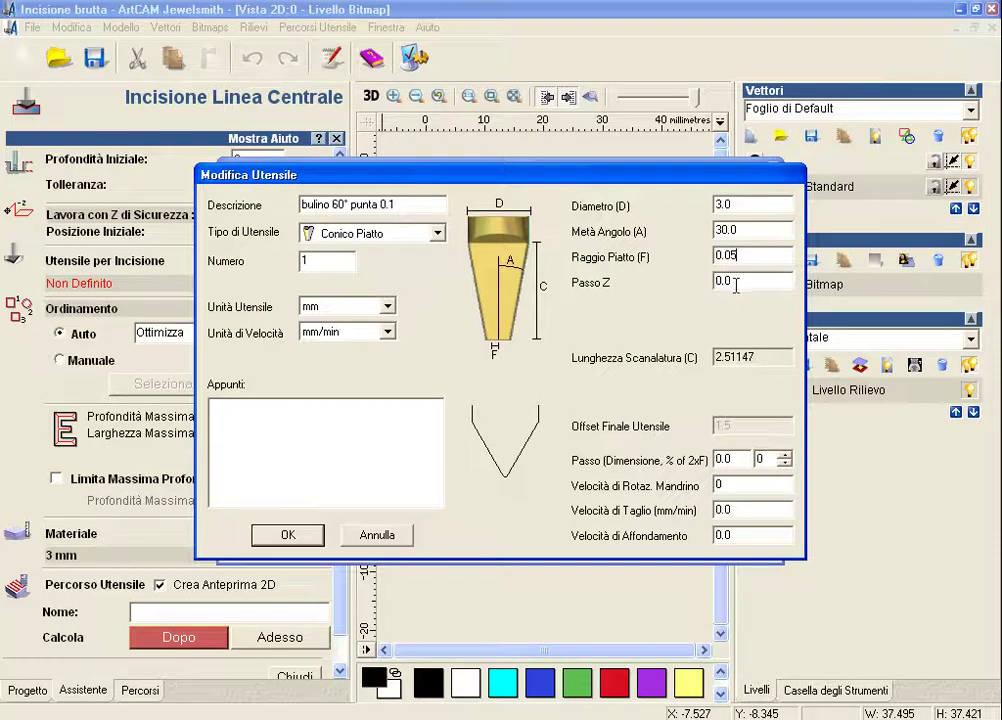
drag(736, 283, 705, 283)
text(0)
text(.)
- Enter spindle speed 20000, feed 200 and plunge 100, then attempt to save the tool
click(718, 484)
text(2000)
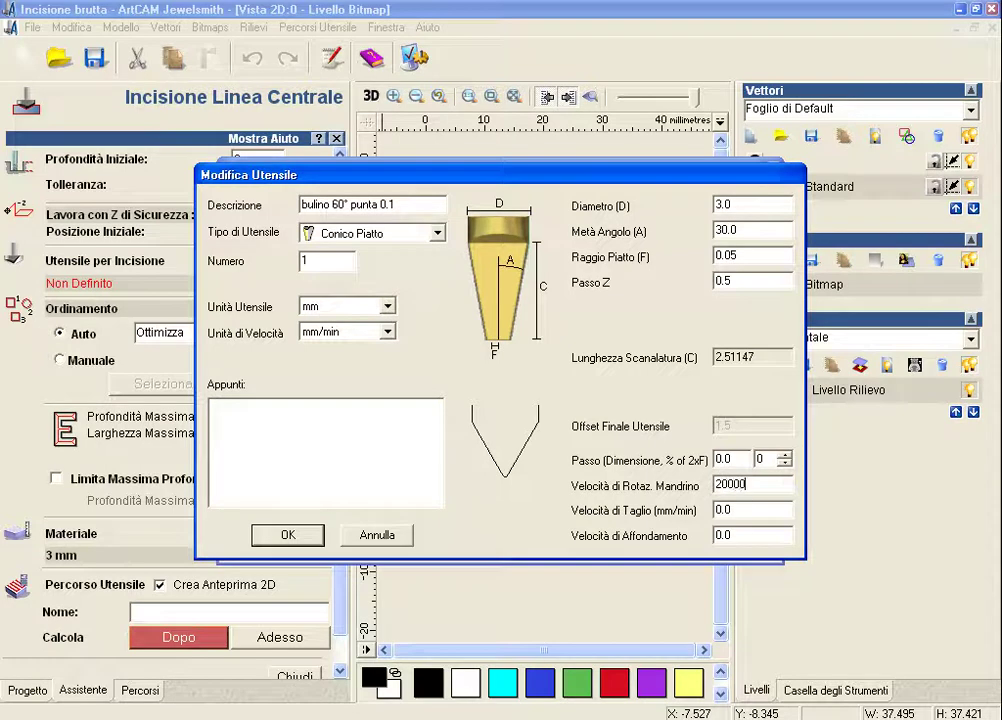
key(Tab)
text(200)
key(Tab)
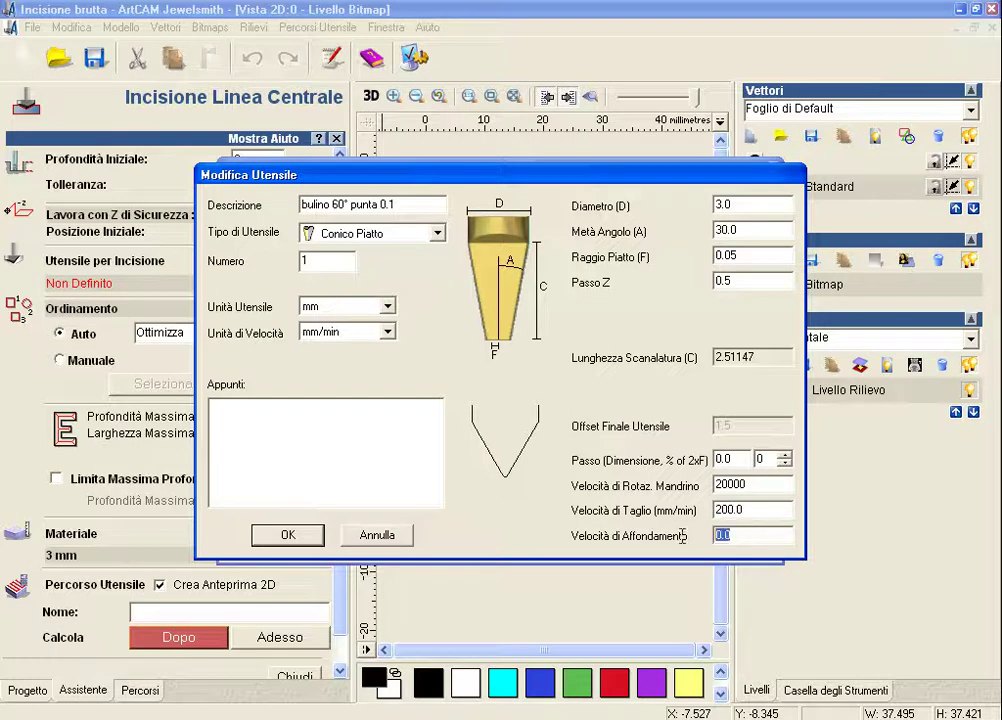
text(100)
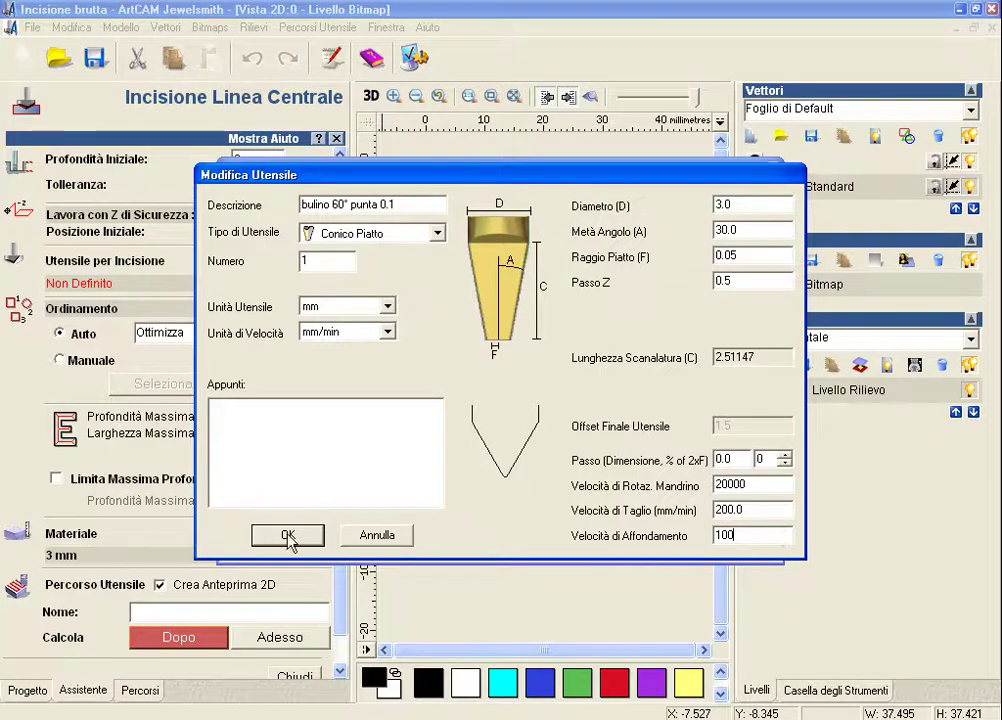
click(288, 536)
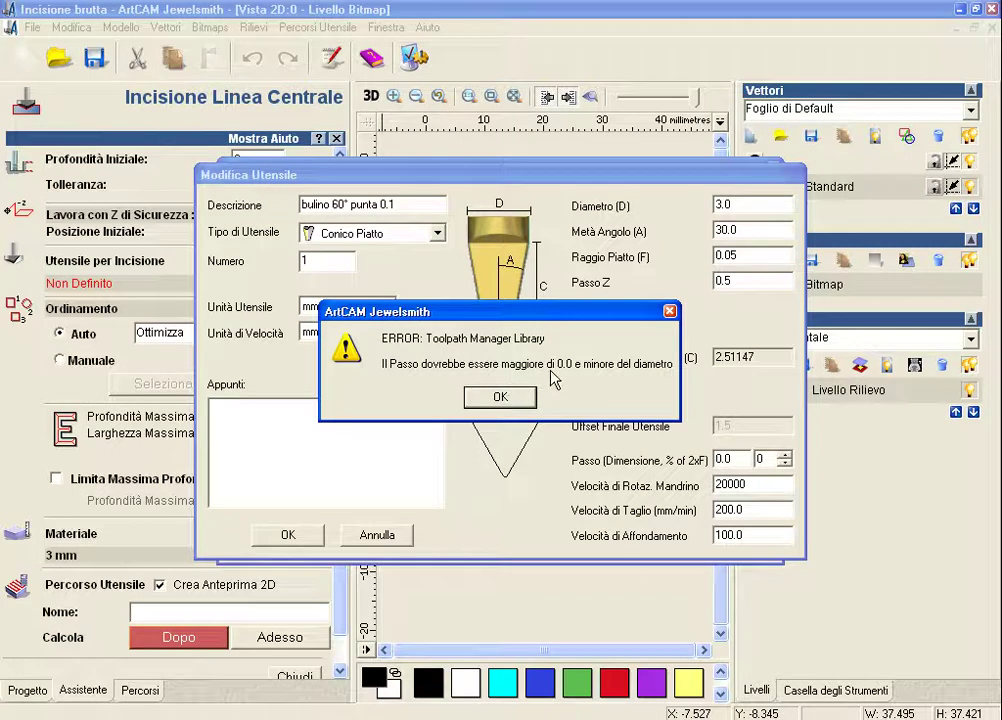
- Set the tool's Passo to 0.1 mm, save 'bulino 60° punta 0.1', and select it for the engraving
click(490, 398)
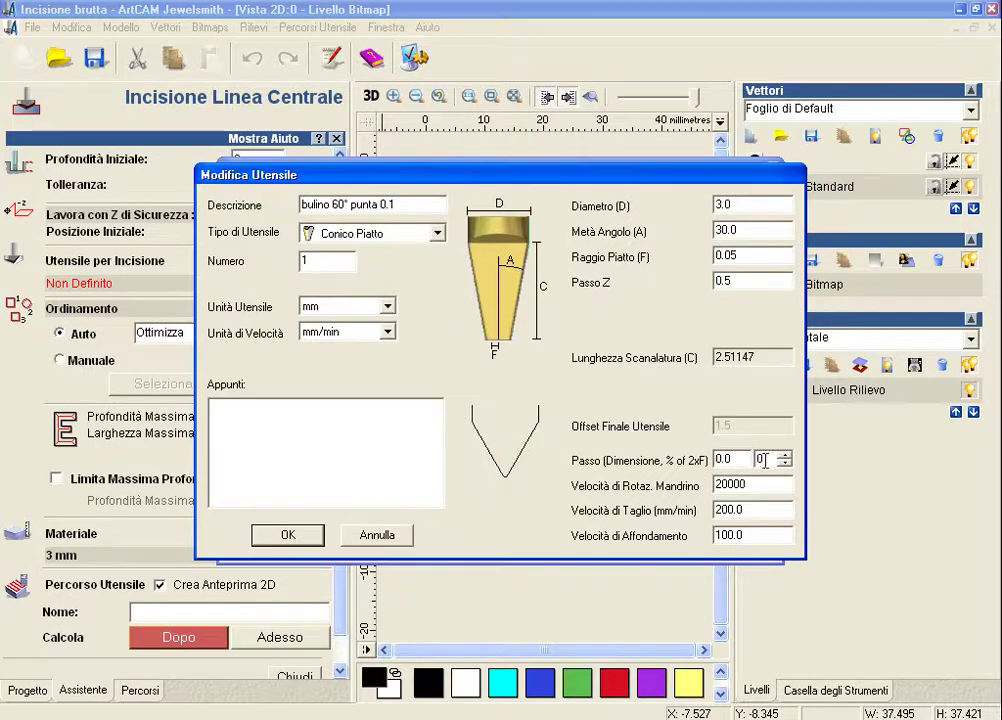
double_click(725, 458)
click(735, 459)
drag(735, 459, 727, 459)
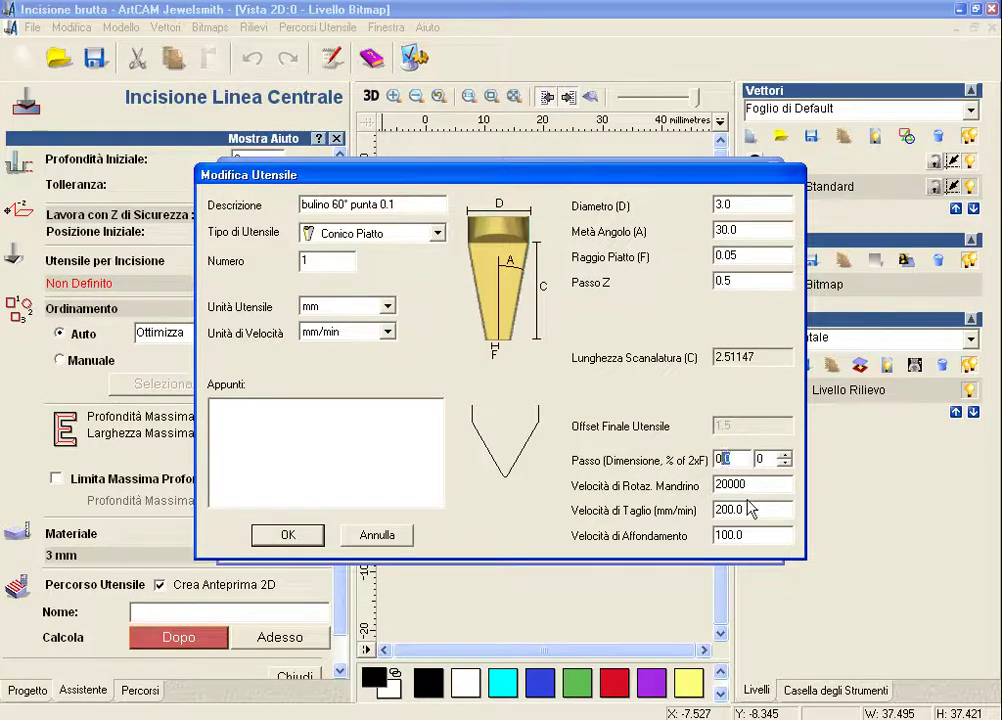
text(0)
key(BackSpace)
text(.1)
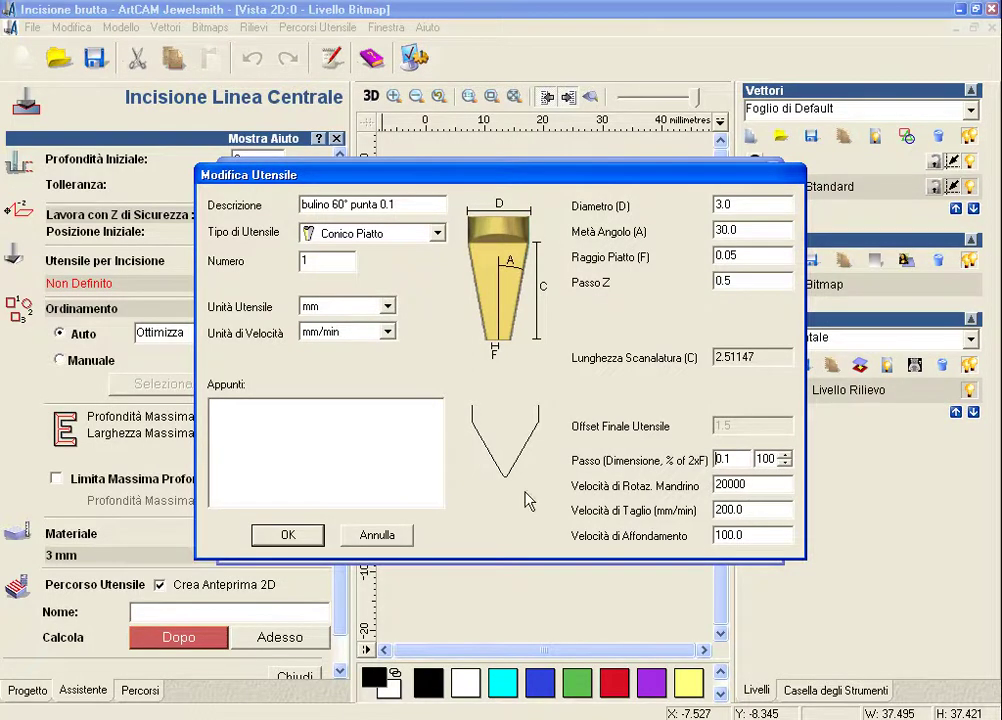
click(302, 538)
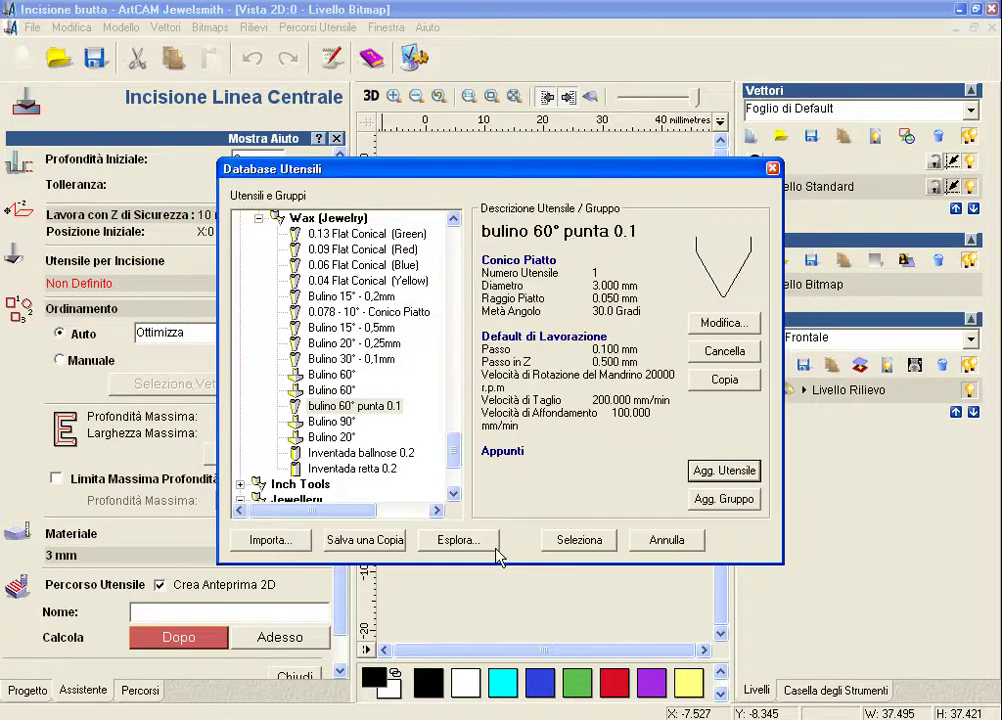
click(590, 541)
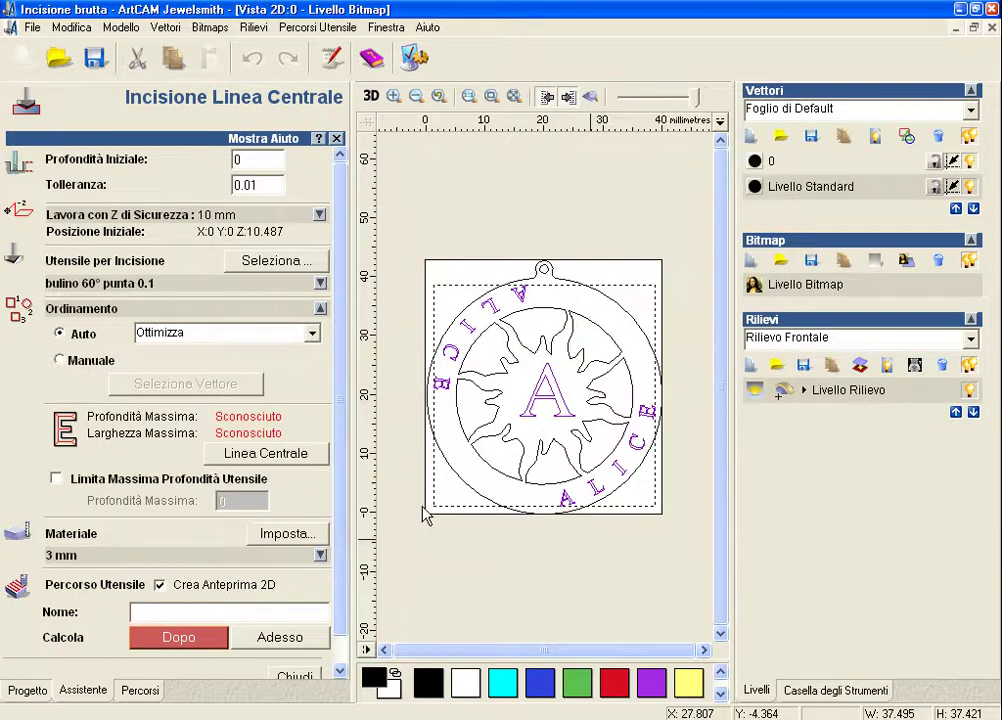
- Calculate the centre line with the new tool, giving 1.168 mm max depth and 1.449 mm max width
click(266, 453)
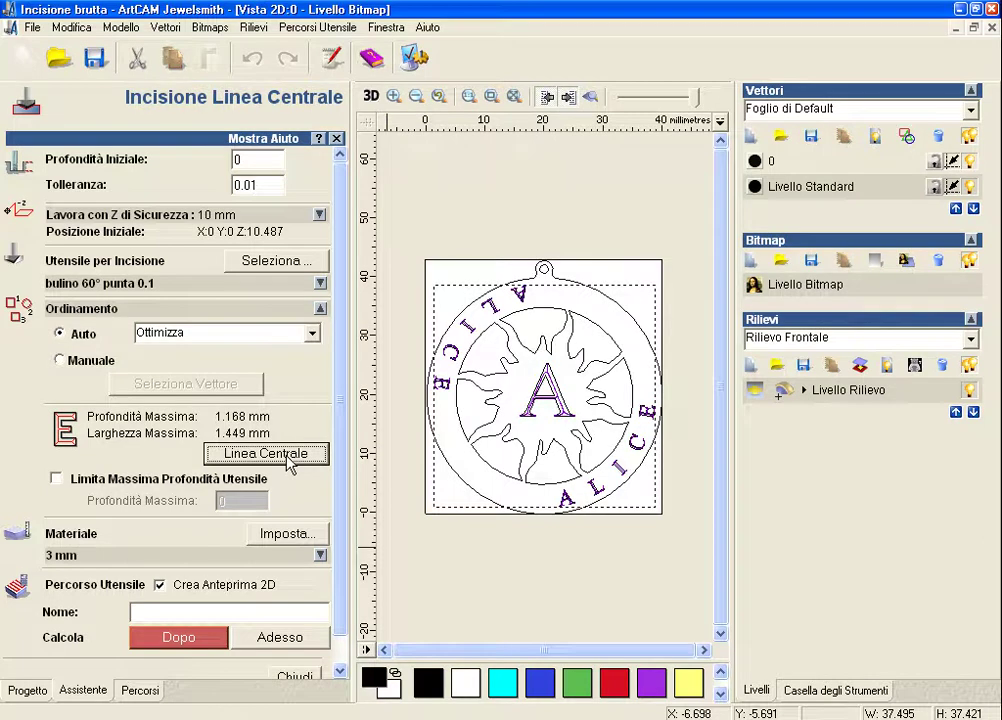
scroll(345, 520, down, 1)
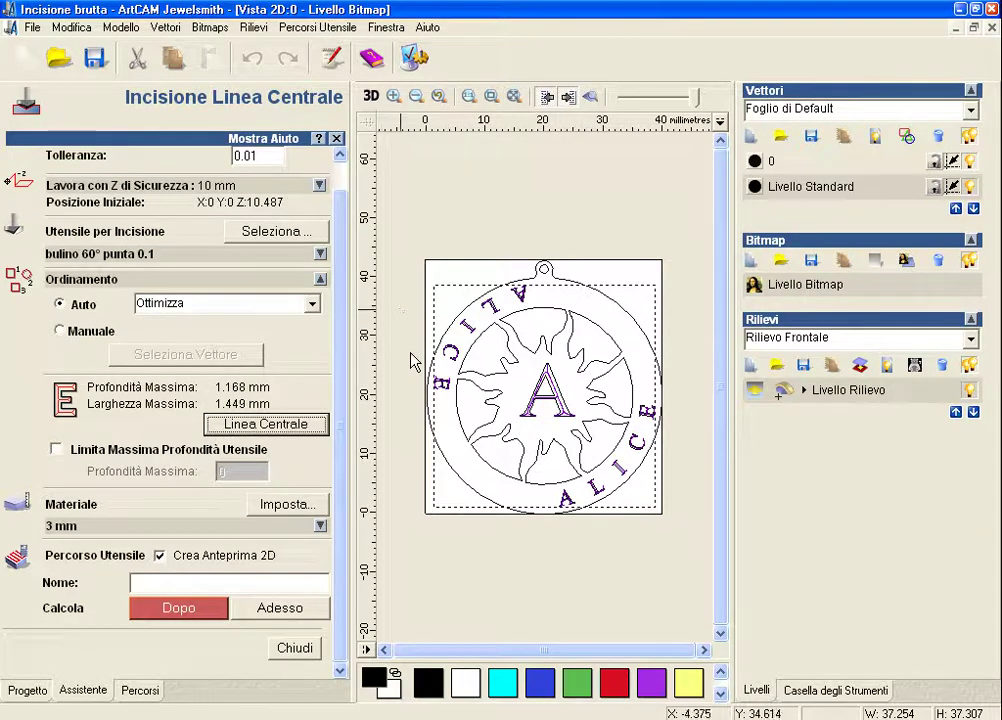
- Close the engraving form, zoom into a letter, and measure its stroke at about 0.18 mm
click(337, 140)
click(84, 690)
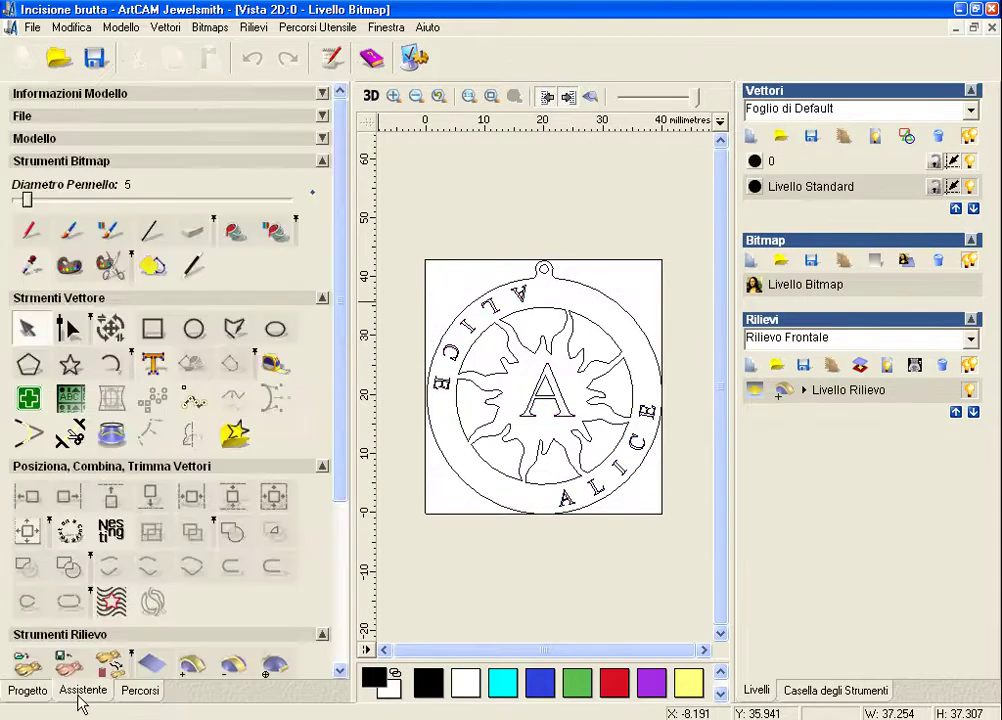
scroll(438, 540, up, 5)
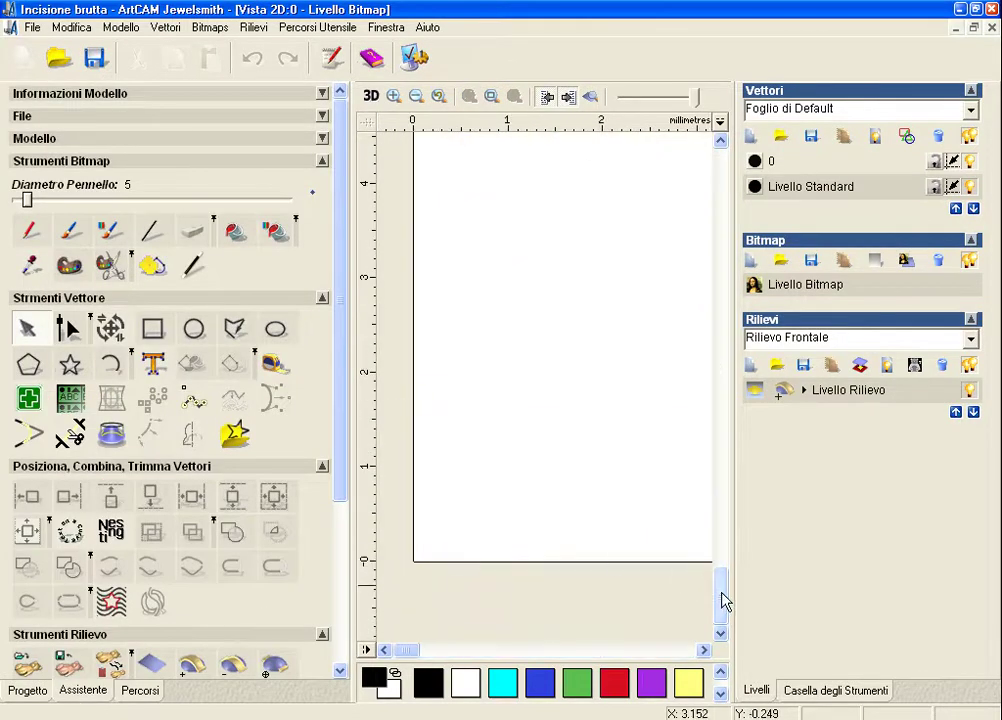
drag(720, 599, 750, 373)
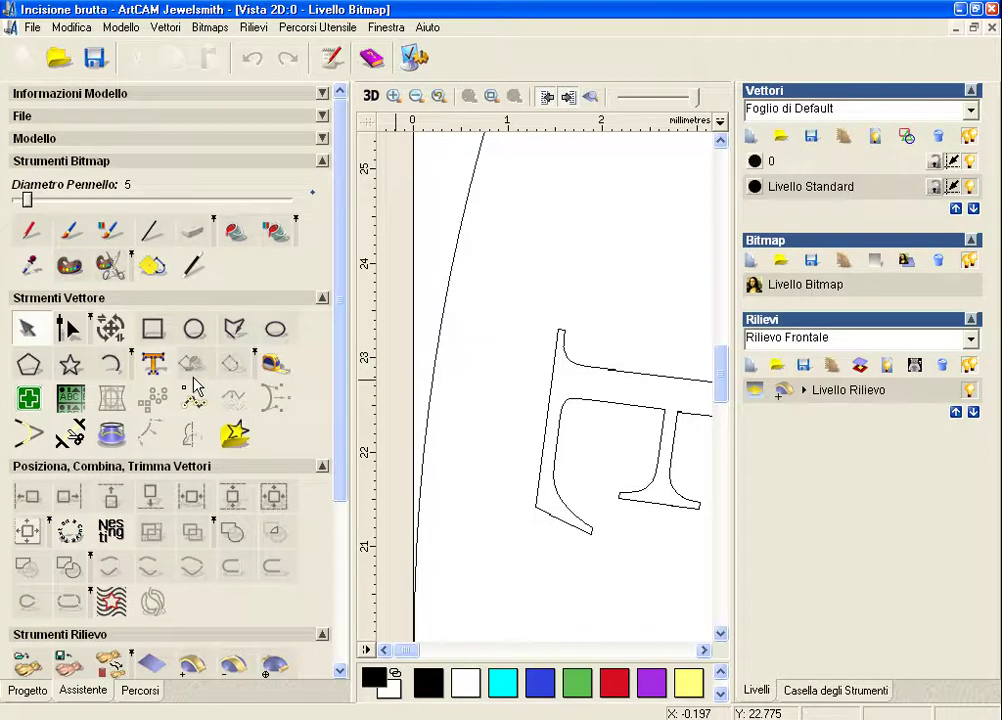
click(274, 364)
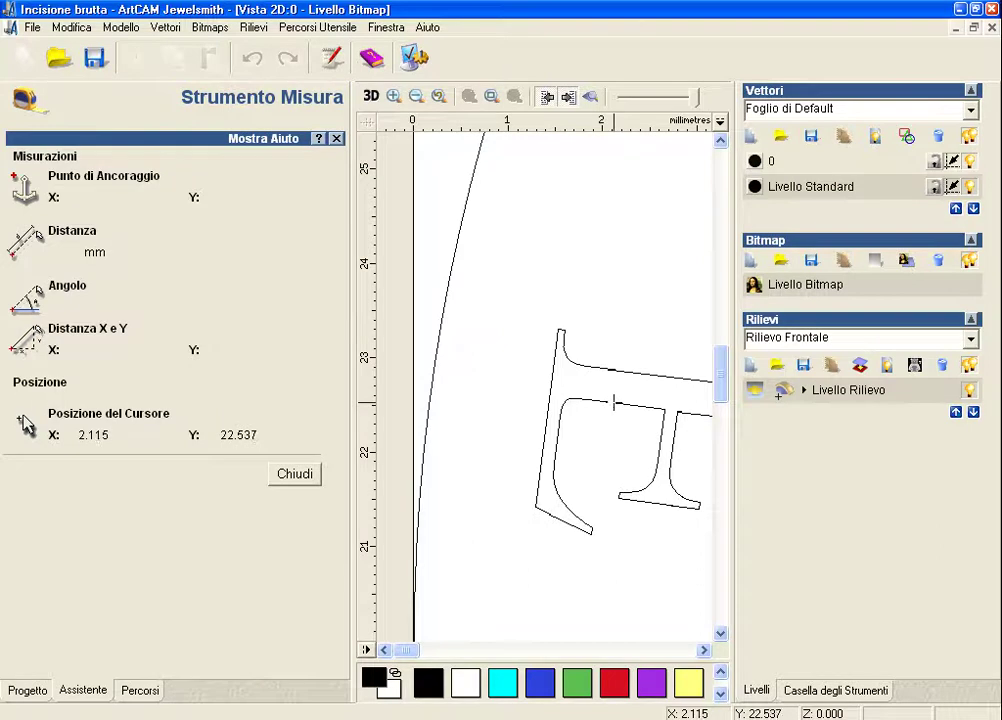
drag(612, 398, 617, 369)
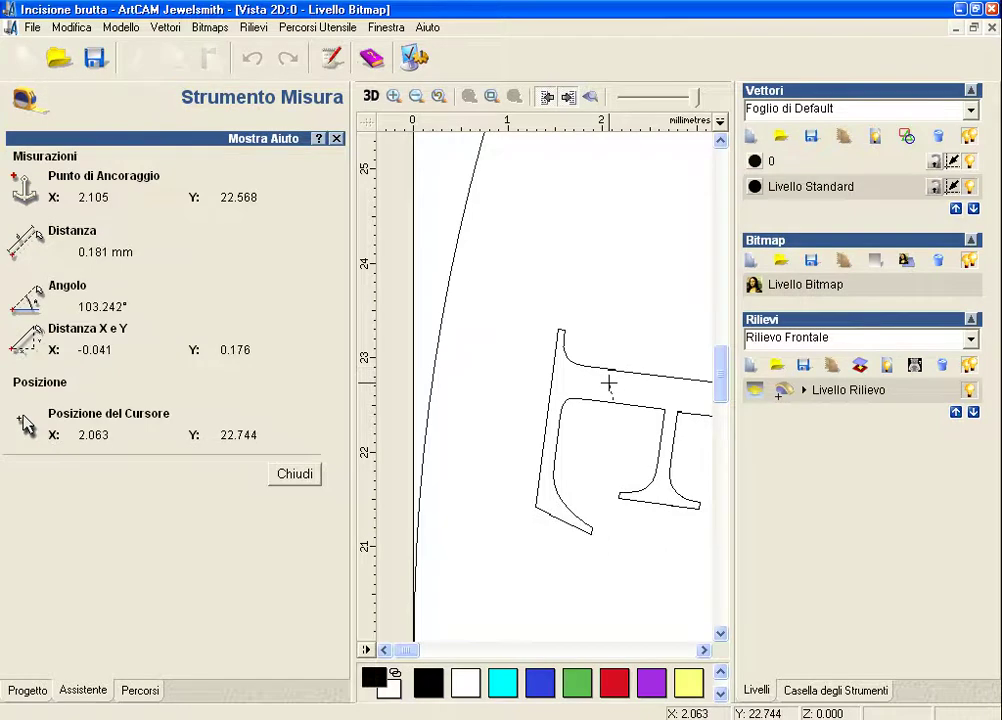
click(294, 474)
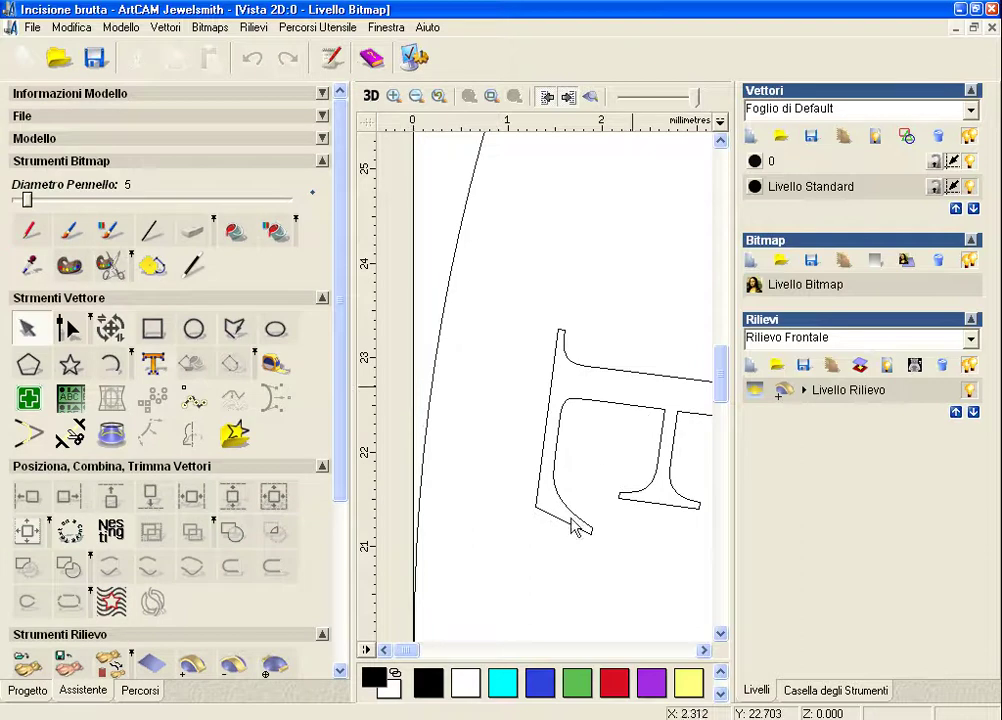
- Measure the E's strokes and narrow gaps (about 0.17–0.33 mm, 0.793 mm diagonally), then close the measuring tool
mouse_move(411, 652)
mouse_down()
mouse_move(425, 651)
mouse_move(412, 653)
mouse_move(420, 661)
mouse_up()
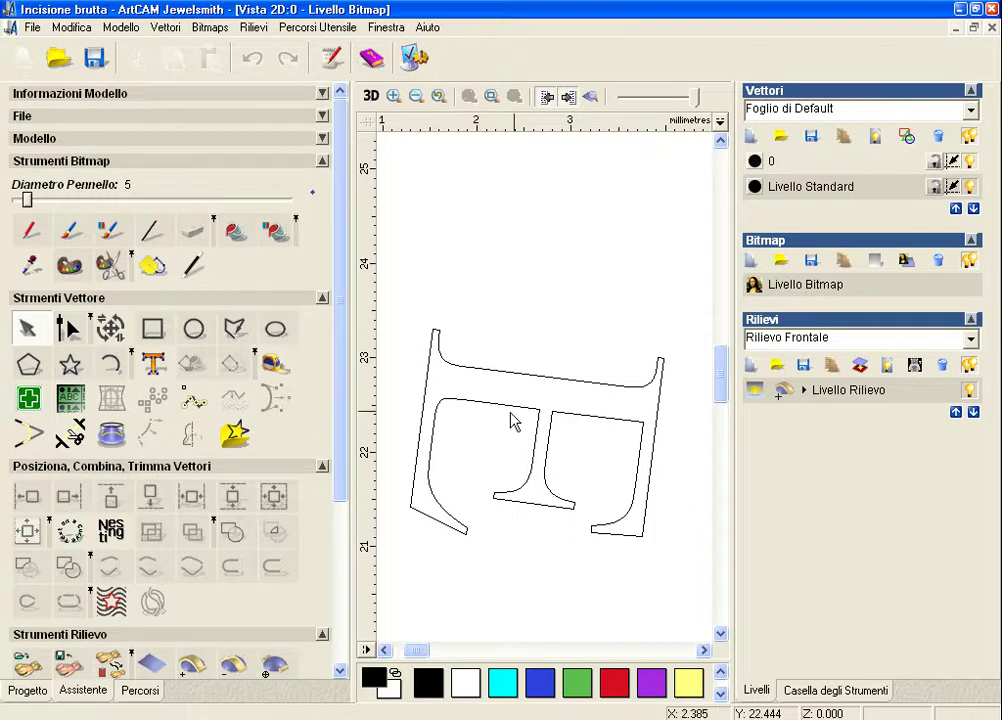
click(275, 363)
mouse_move(427, 373)
mouse_down()
mouse_move(648, 405)
mouse_move(660, 398)
mouse_up()
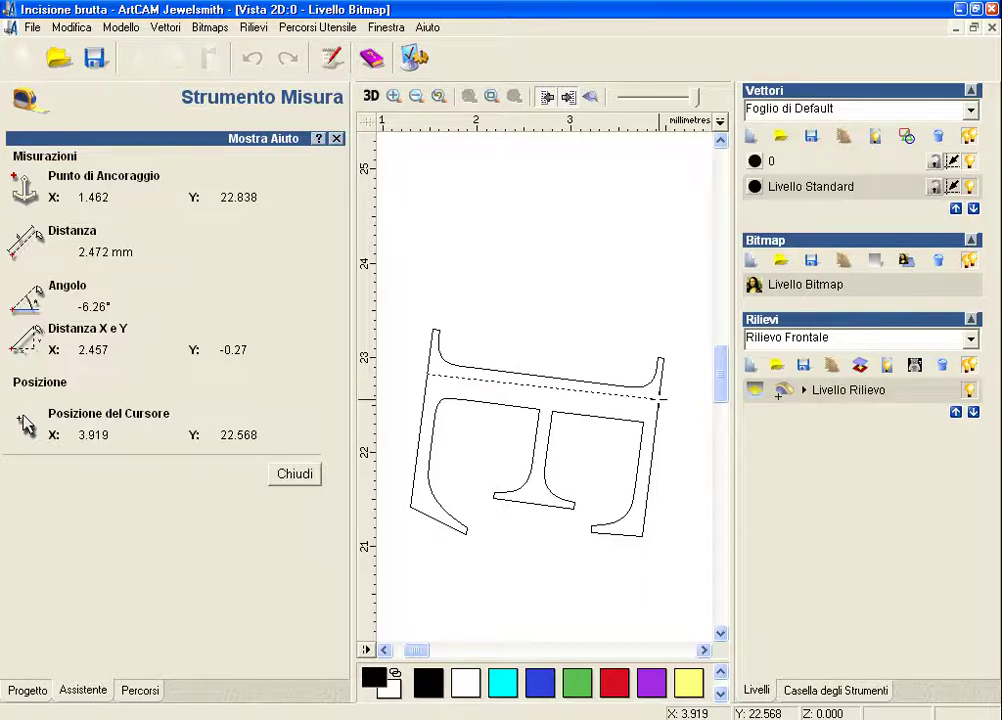
click(497, 402)
drag(497, 402, 503, 367)
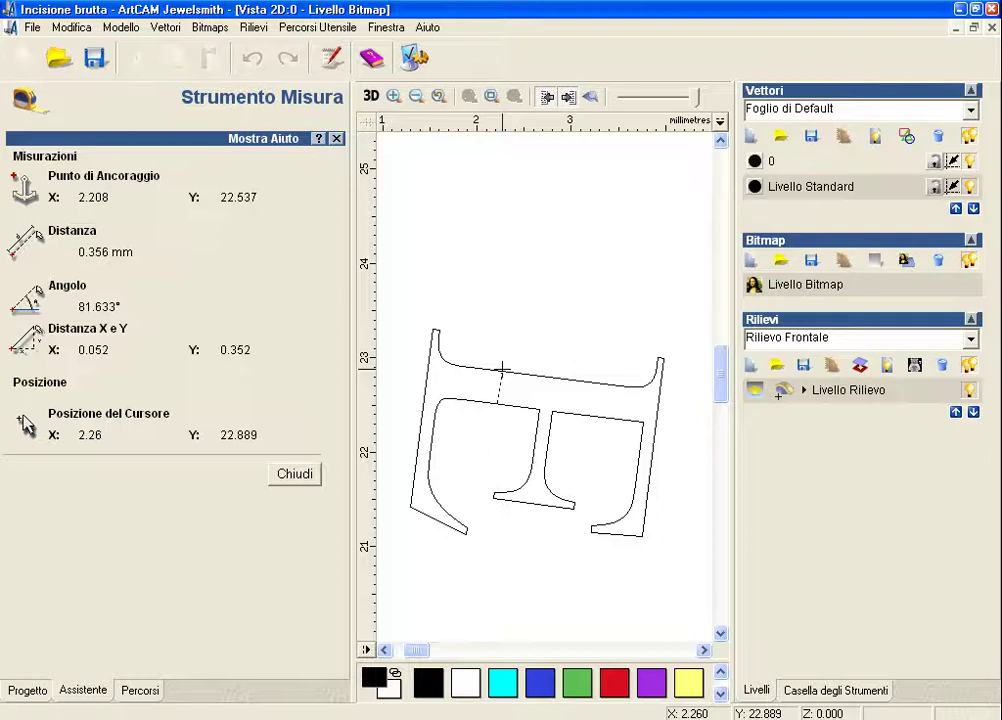
drag(503, 369, 400, 374)
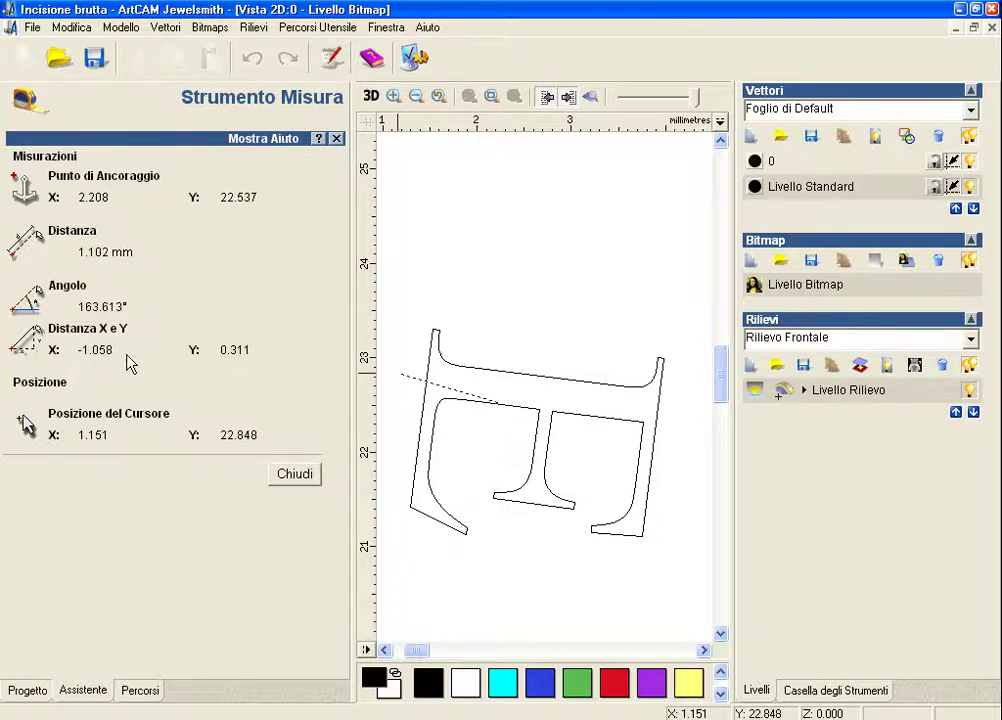
mouse_move(498, 403)
mouse_down()
mouse_move(503, 374)
mouse_move(380, 336)
mouse_up()
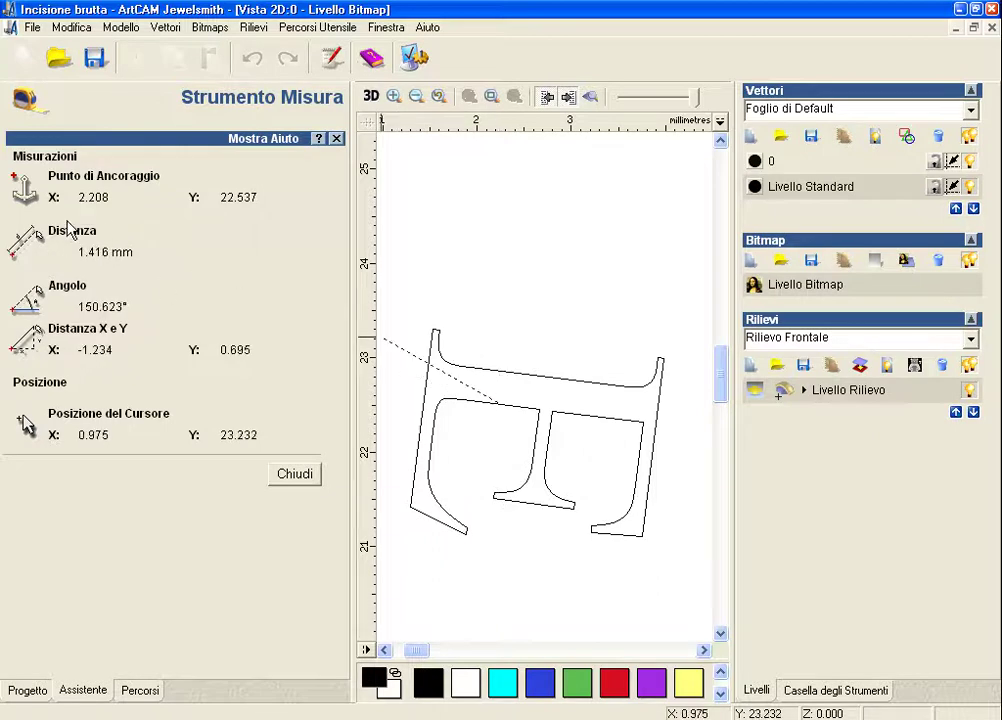
drag(77, 240, 500, 370)
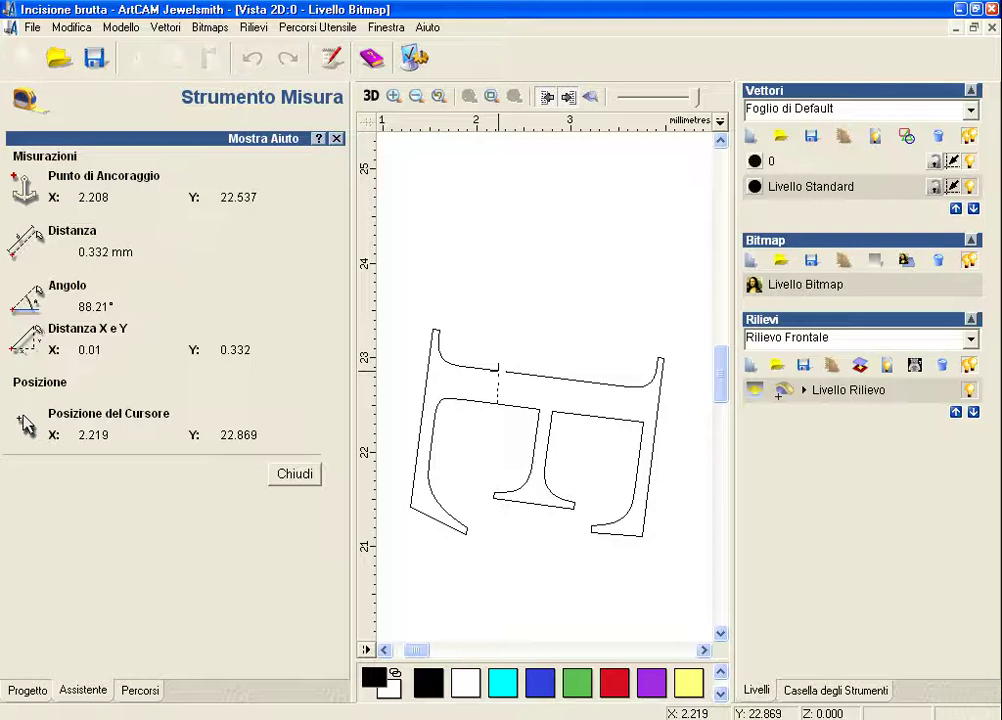
mouse_move(498, 368)
mouse_down()
mouse_move(548, 430)
mouse_move(514, 405)
mouse_move(573, 405)
mouse_move(541, 450)
mouse_move(524, 439)
mouse_move(548, 439)
mouse_up()
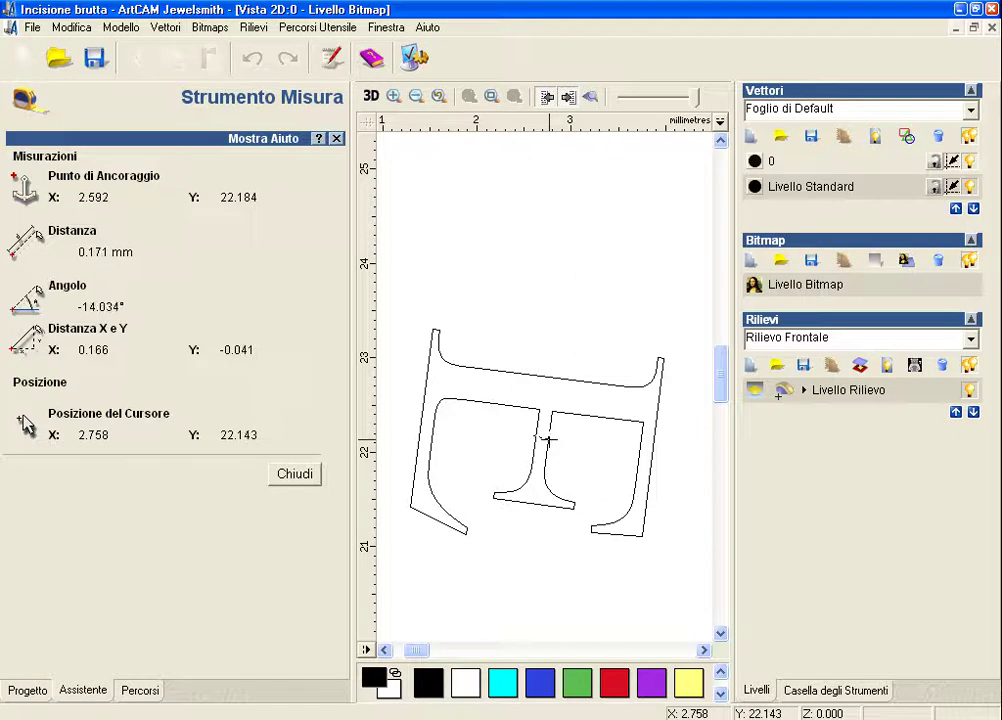
mouse_move(548, 438)
mouse_down()
mouse_move(497, 384)
mouse_move(500, 370)
mouse_up()
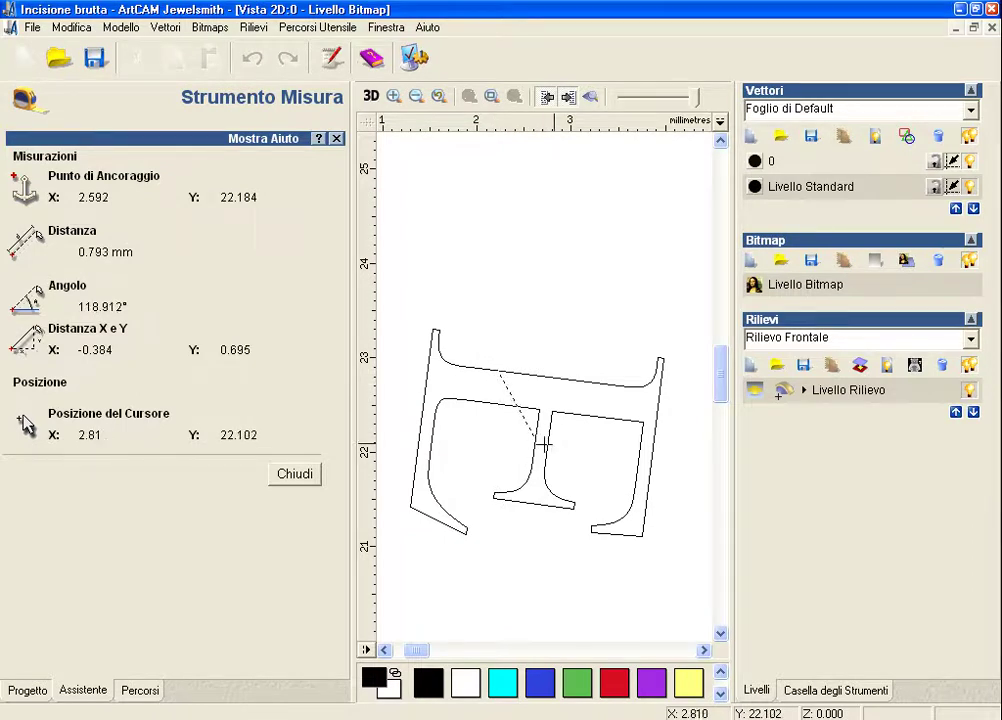
click(316, 480)
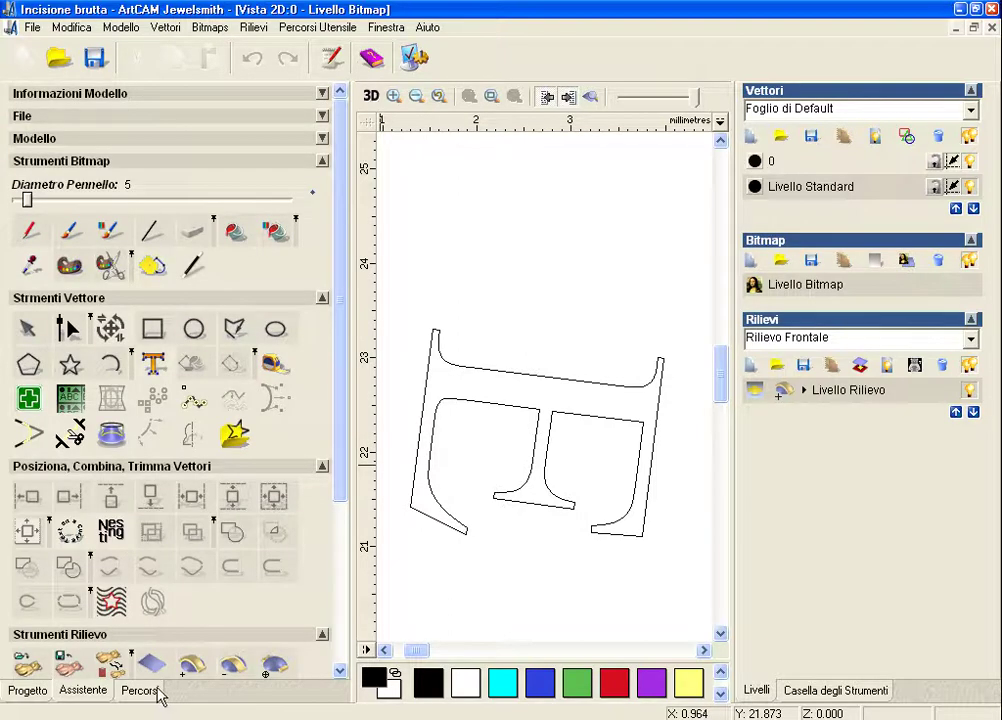
- Start another Incisione Linea Centrale toolpath and select both ALICE texts and the central A
click(139, 690)
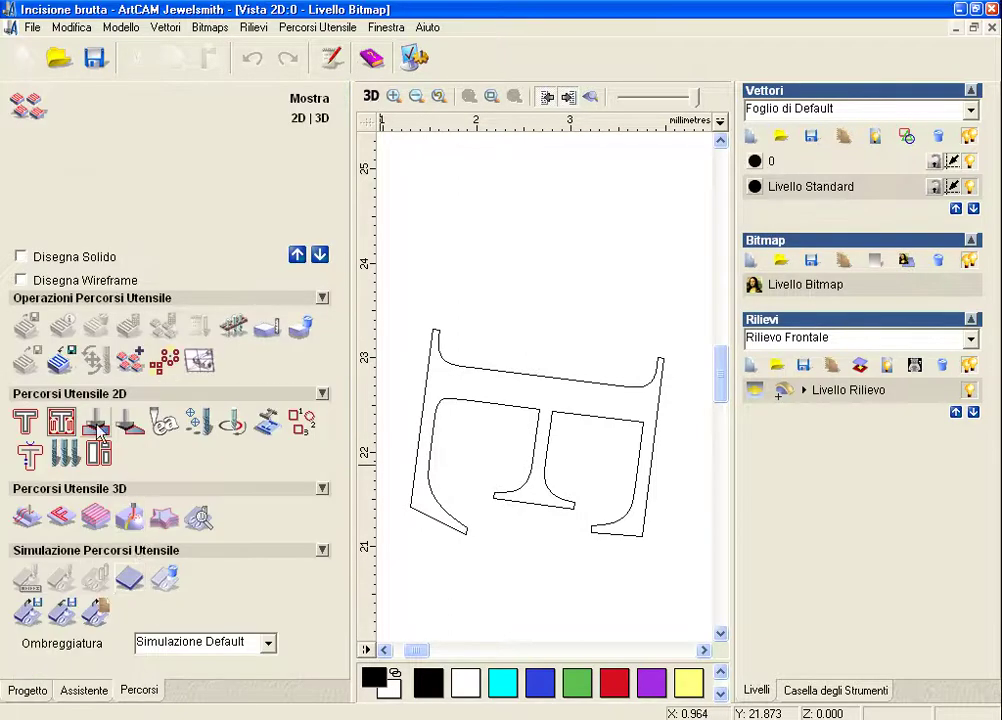
click(130, 421)
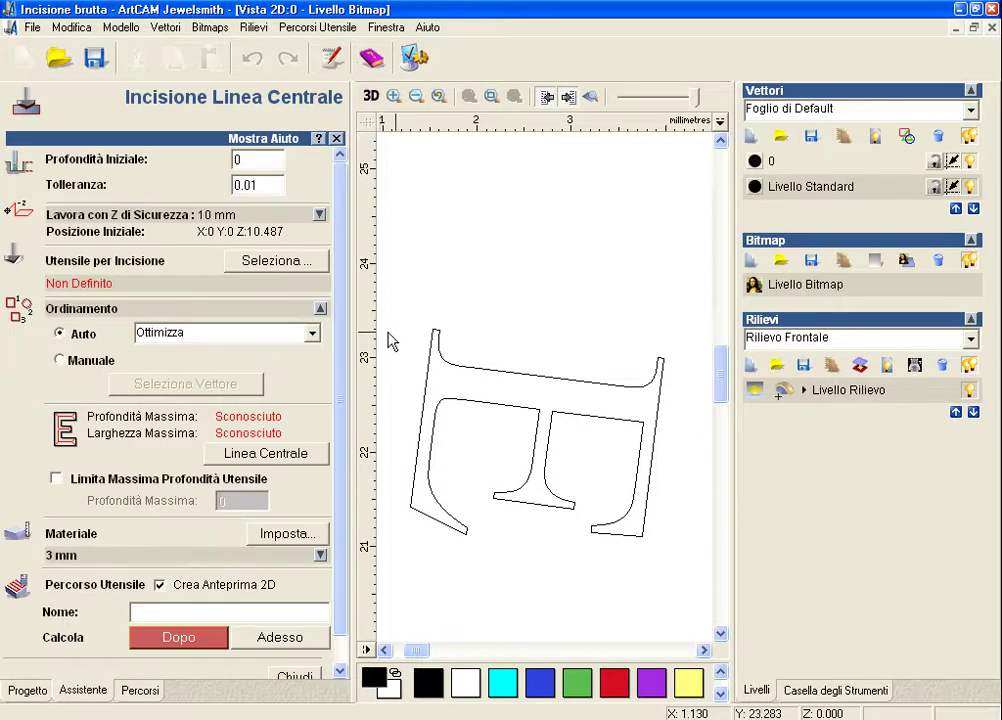
scroll(514, 270, down, 3)
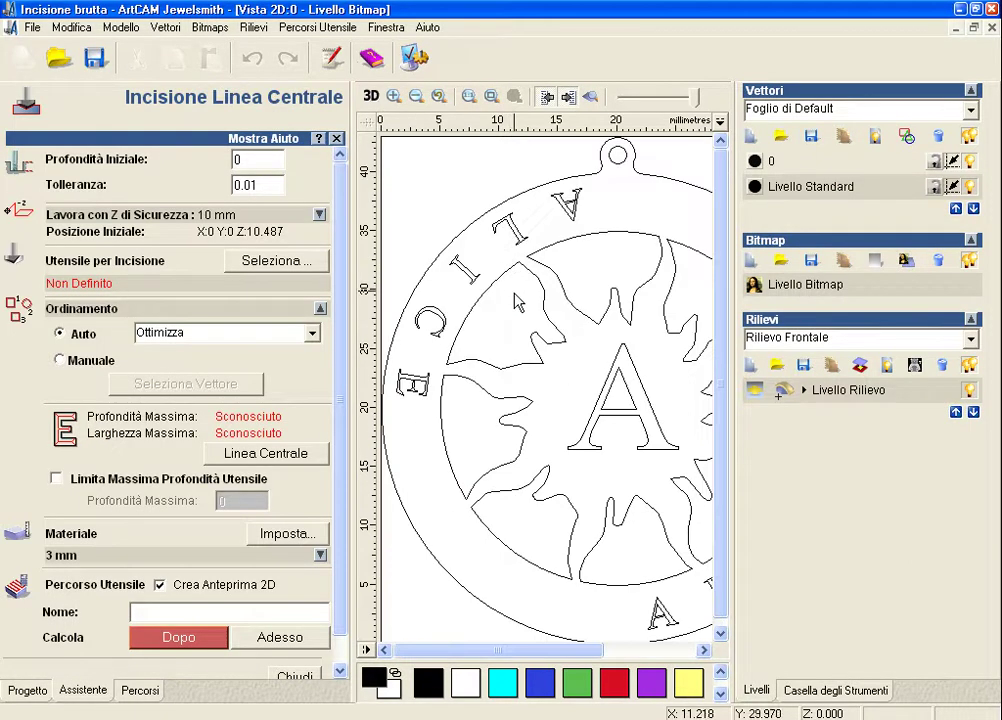
scroll(515, 280, down, 3)
scroll(530, 345, up, 2)
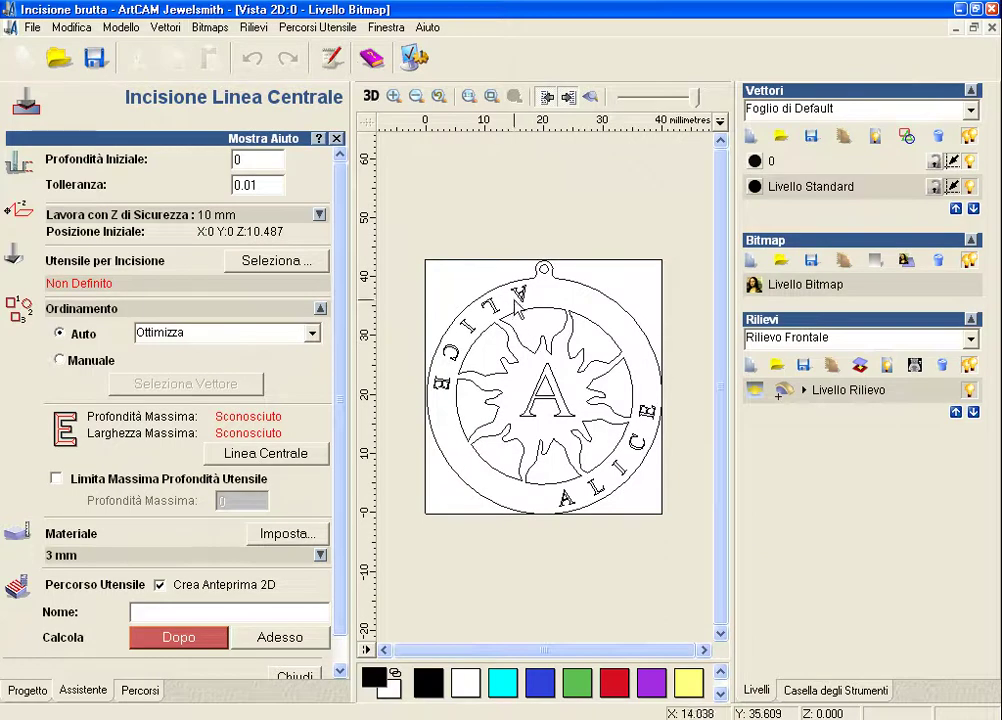
drag(405, 240, 530, 395)
shift+click(645, 410)
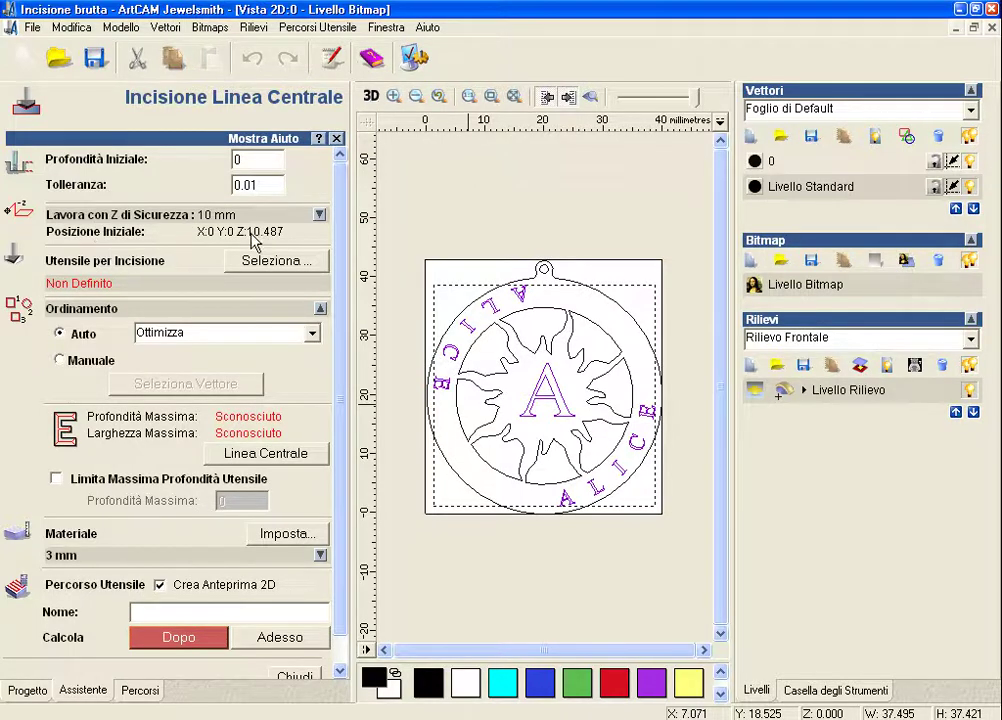
- Select the bulino 60° punta 0.1 engraver from the tool database
click(272, 262)
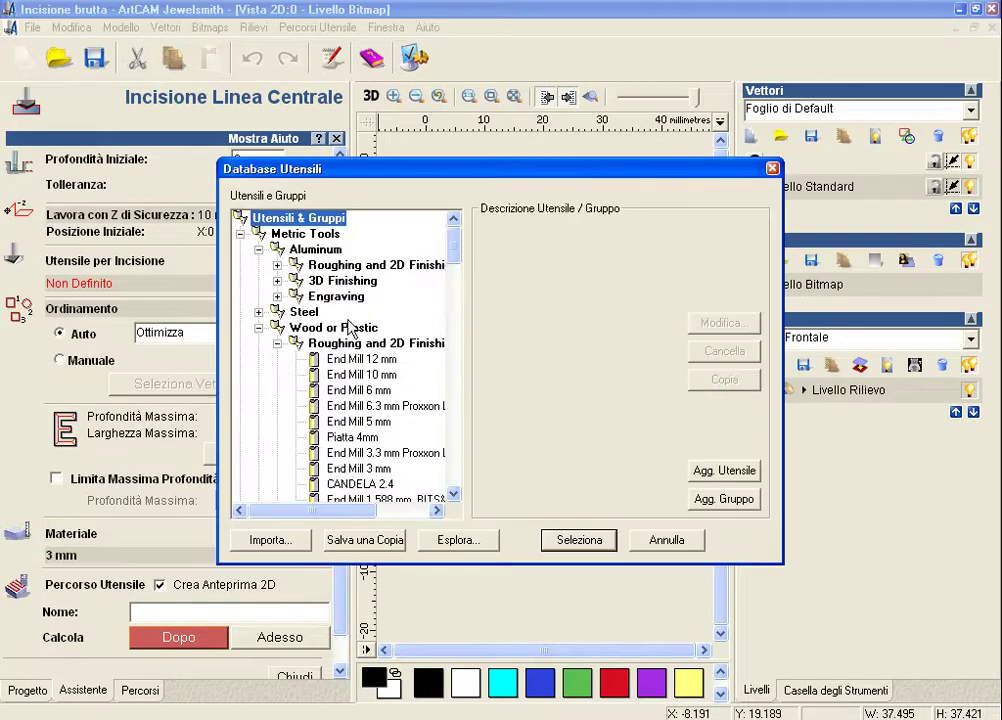
drag(455, 250, 466, 455)
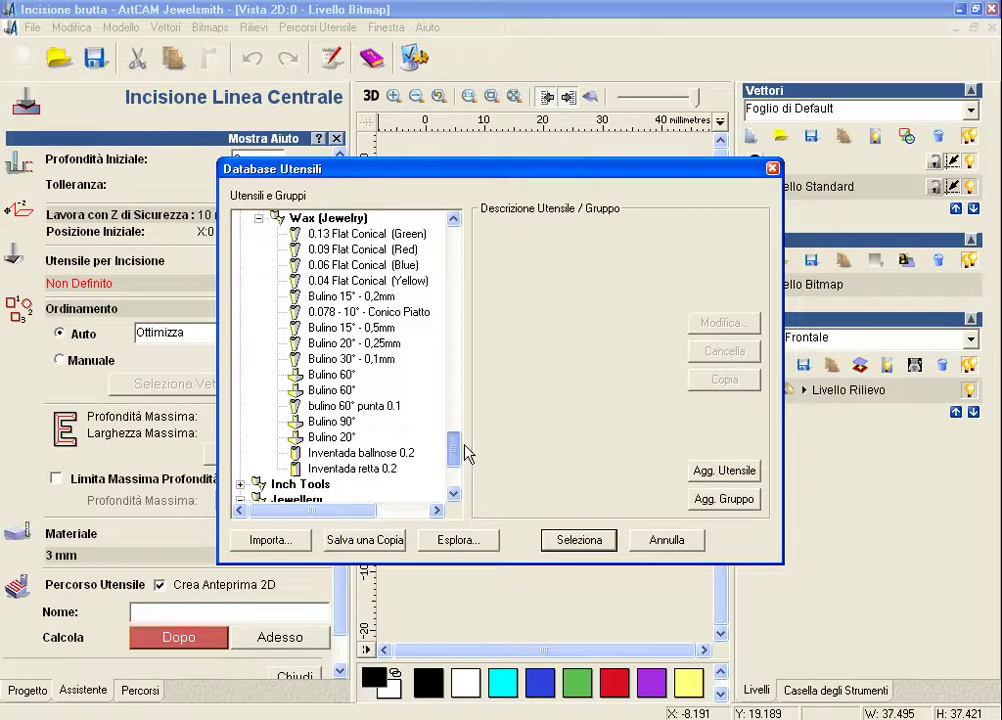
click(345, 406)
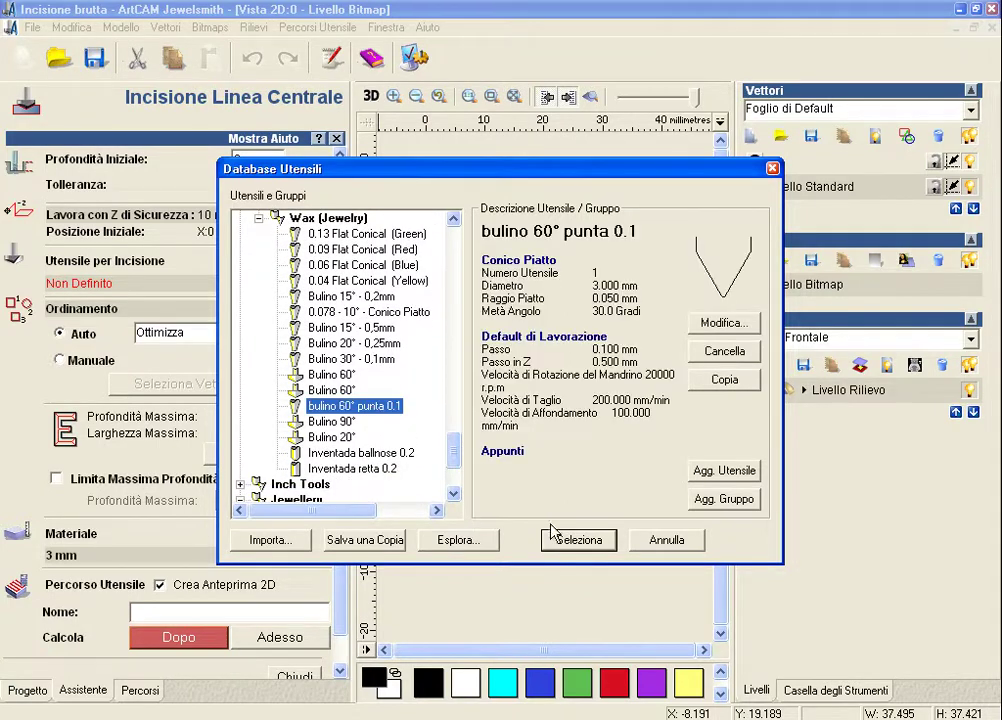
click(579, 541)
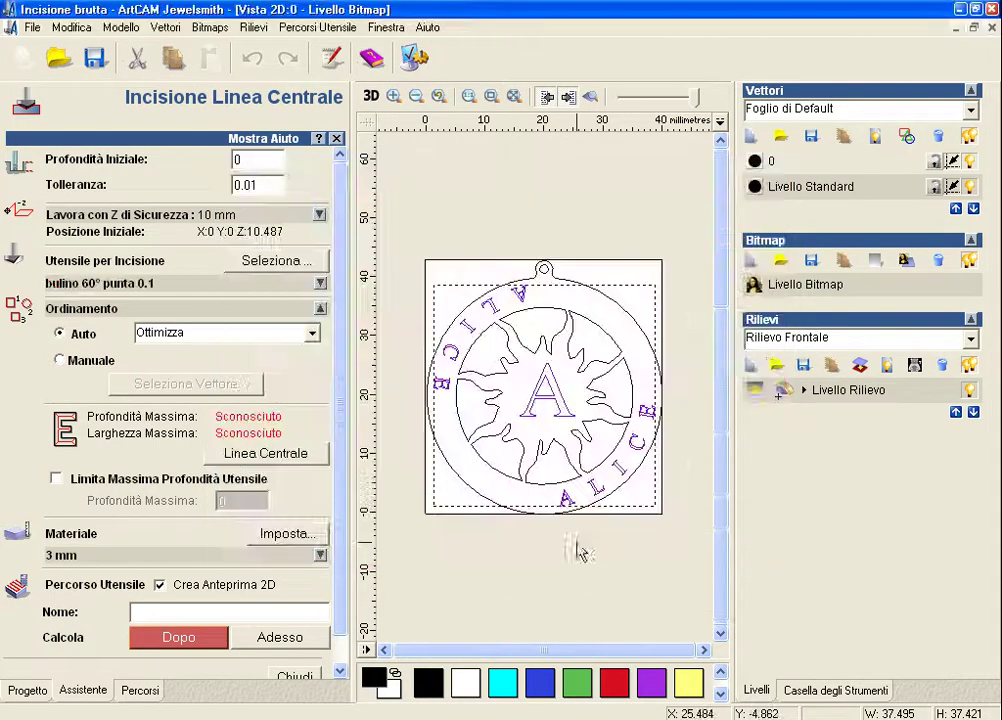
- Compute the centre line, giving 1.168 mm maximum depth and 1.449 mm width
click(286, 455)
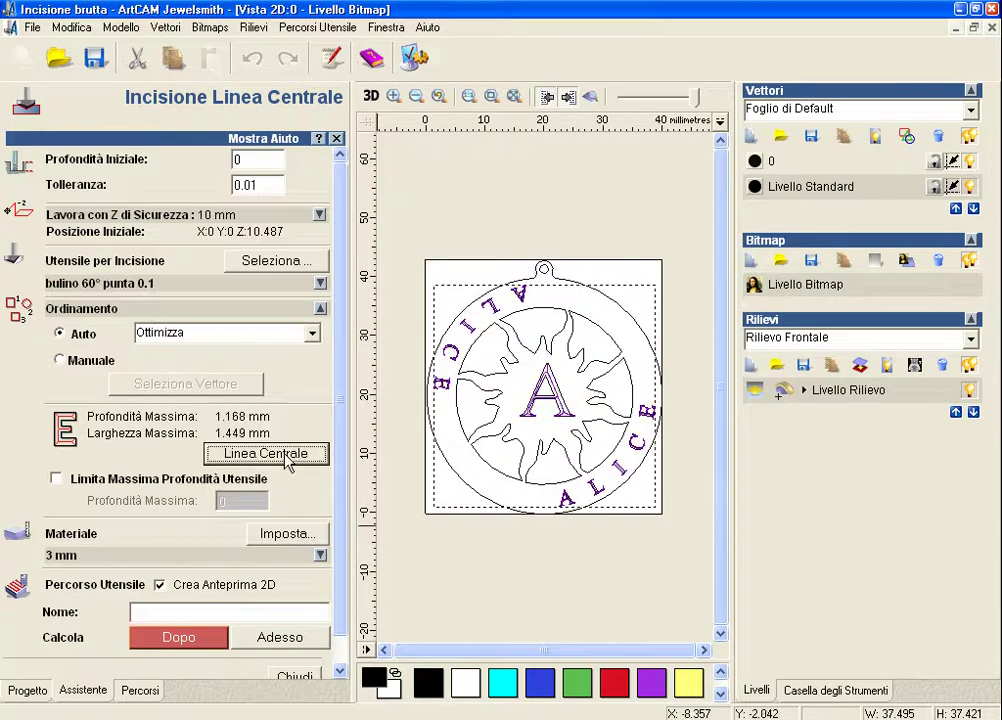
scroll(347, 481, down, 2)
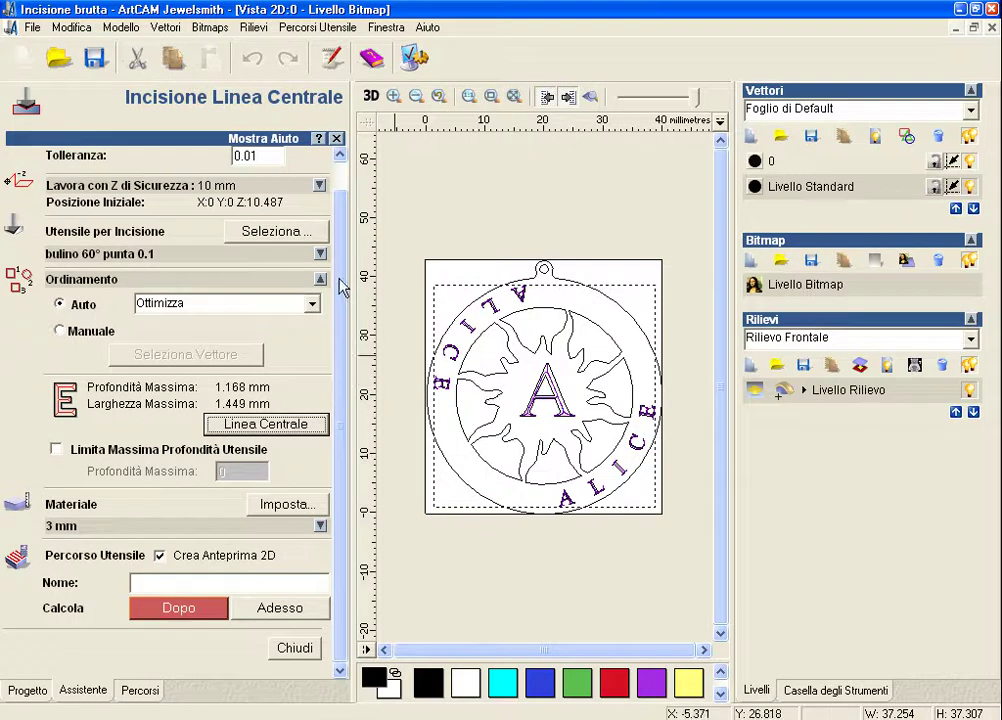
scroll(268, 225, up, 2)
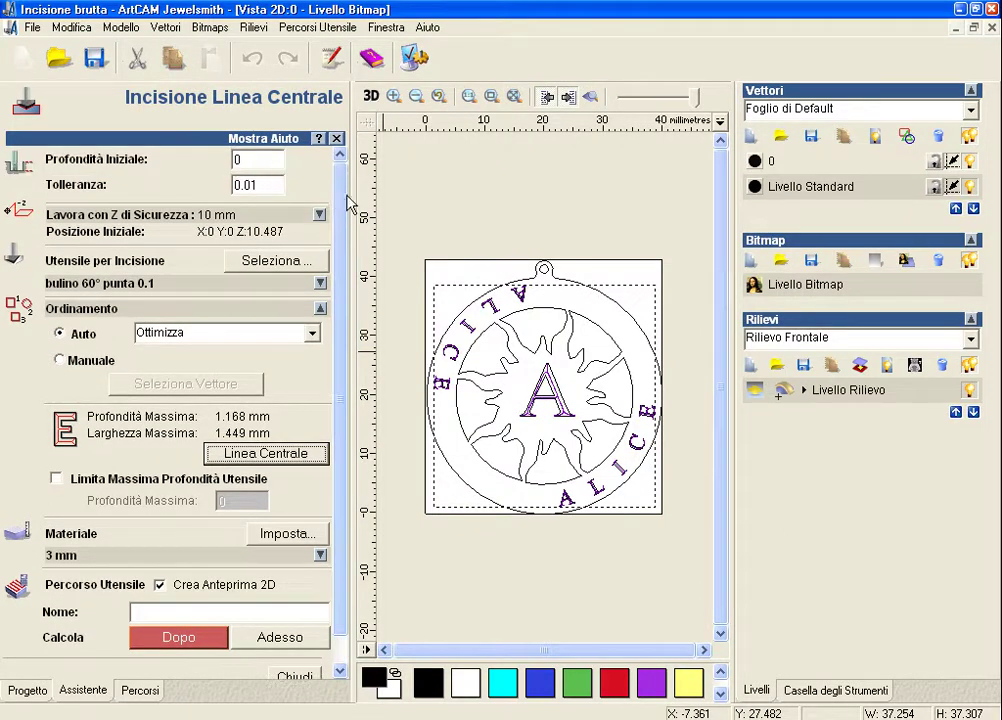
scroll(270, 310, down, 2)
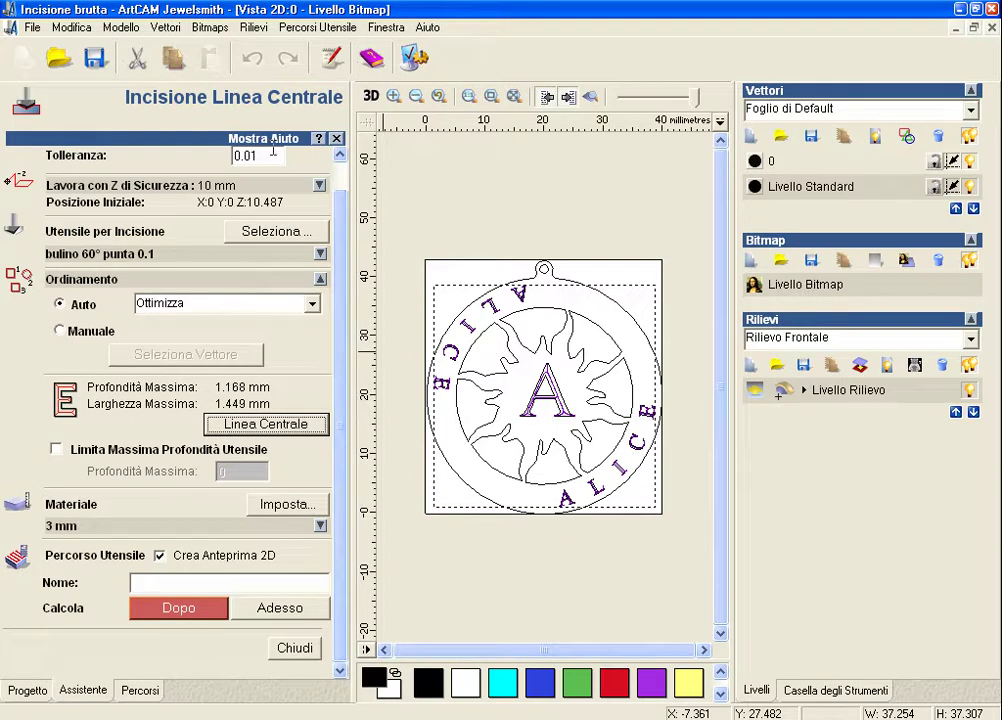
- Limit tool depth to 0.2 mm, calculate the Incisione Linea Centrale toolpath, and show 3D
click(56, 449)
click(226, 471)
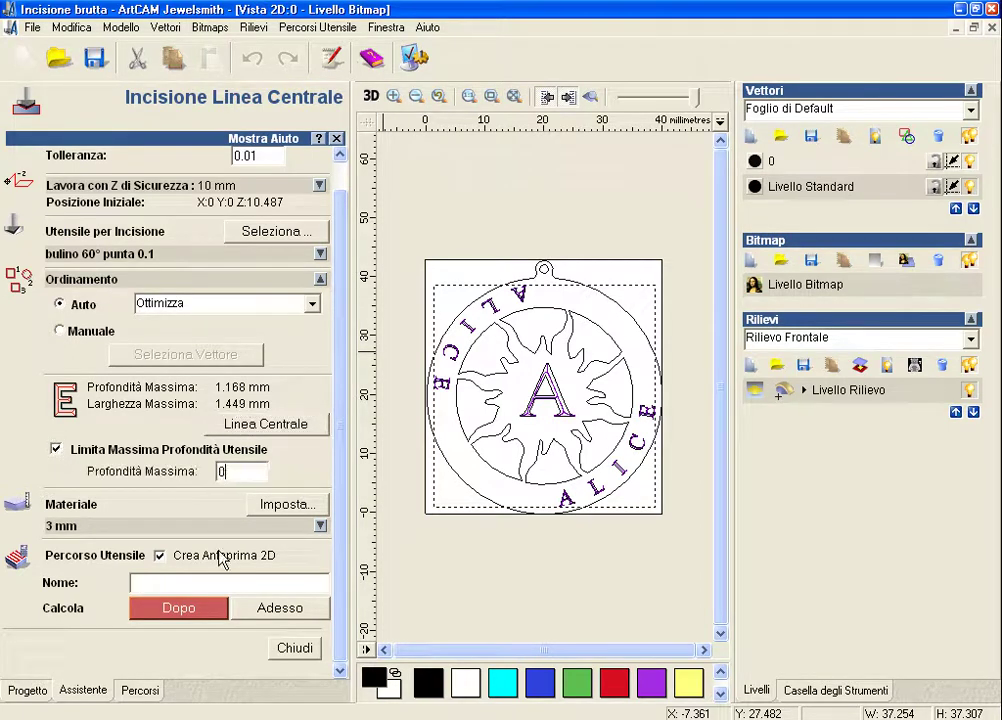
text(.2)
click(268, 614)
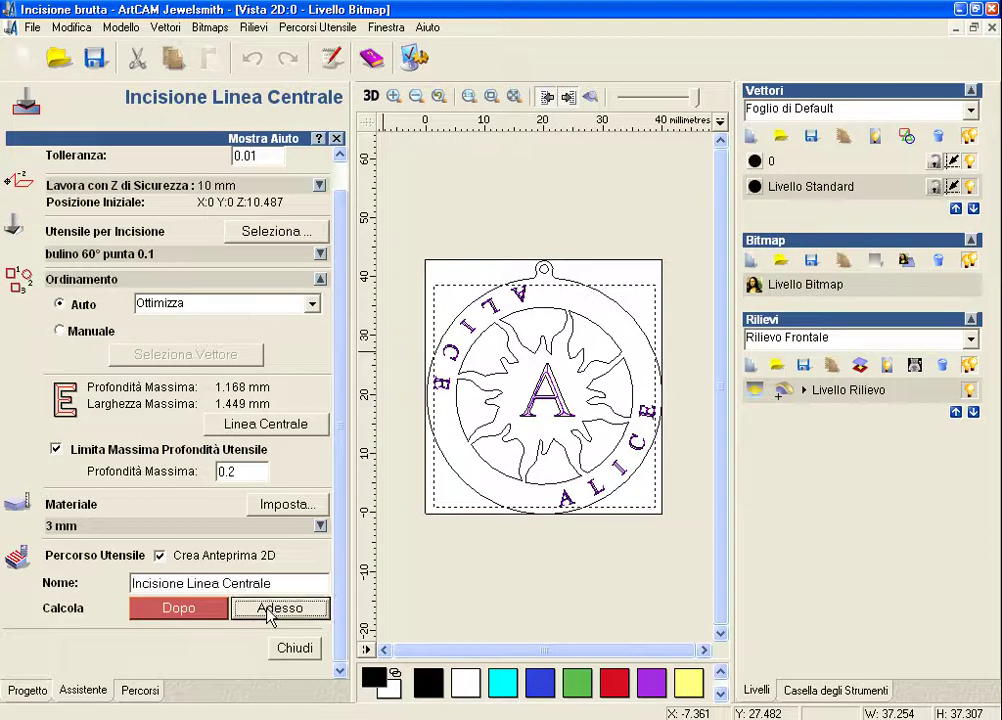
click(296, 648)
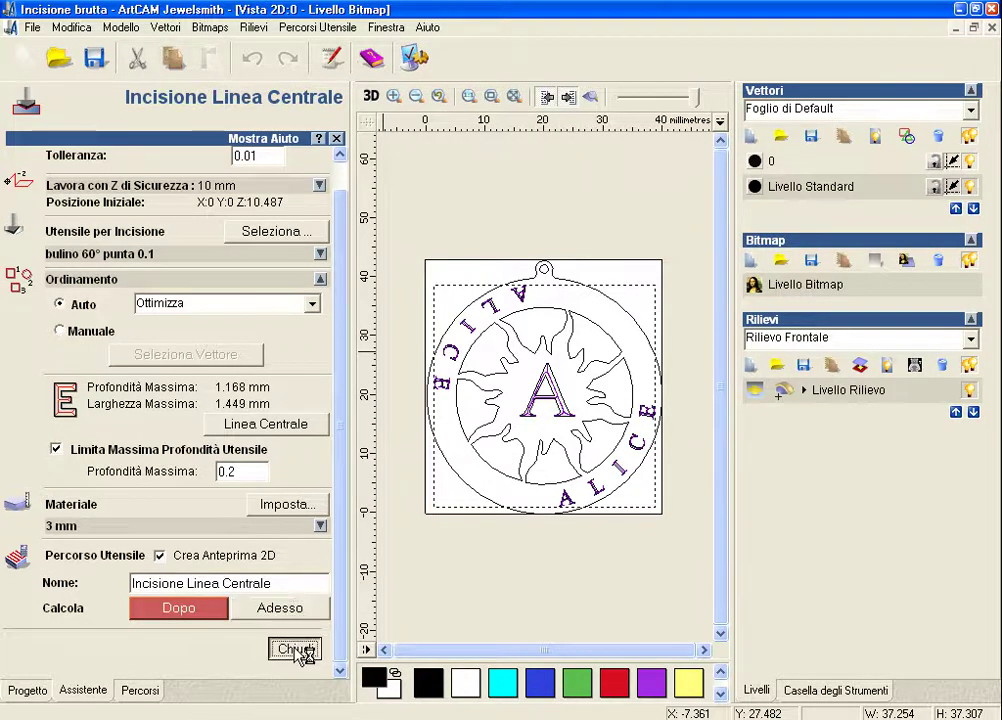
click(371, 96)
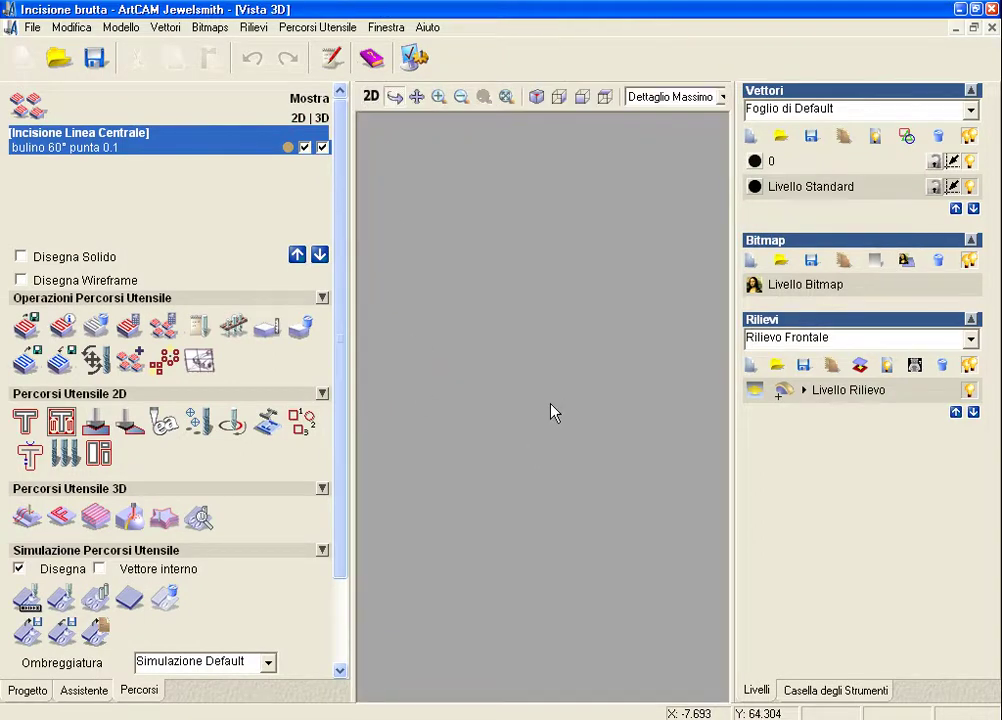
- Reset the engraved simulation block to plain yellow relief and zoom onto it
drag(552, 411, 566, 280)
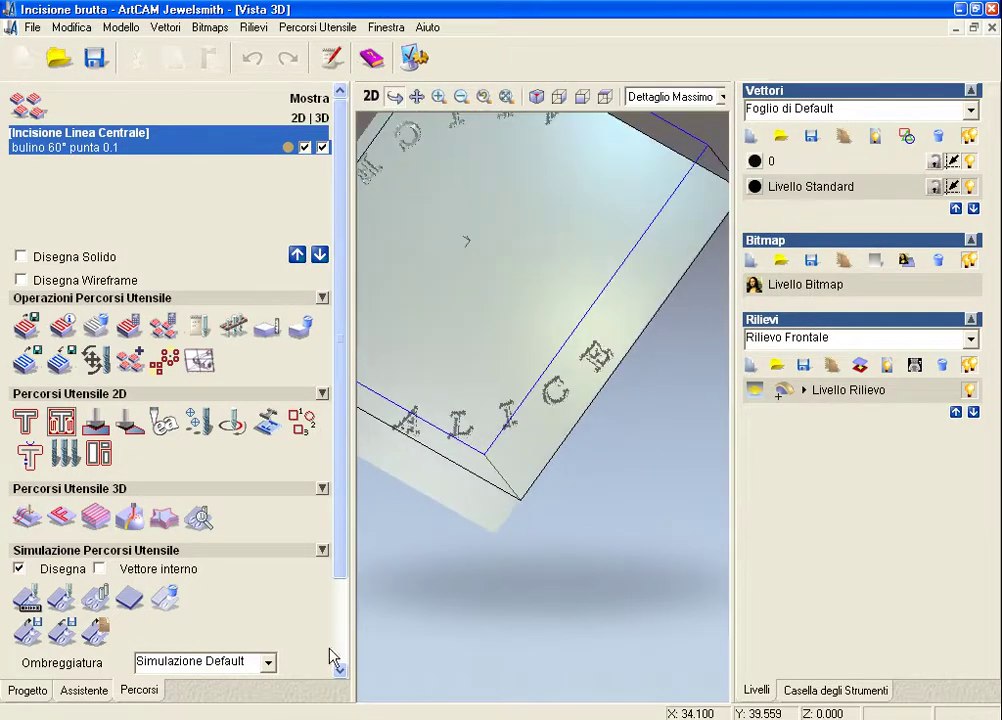
click(172, 598)
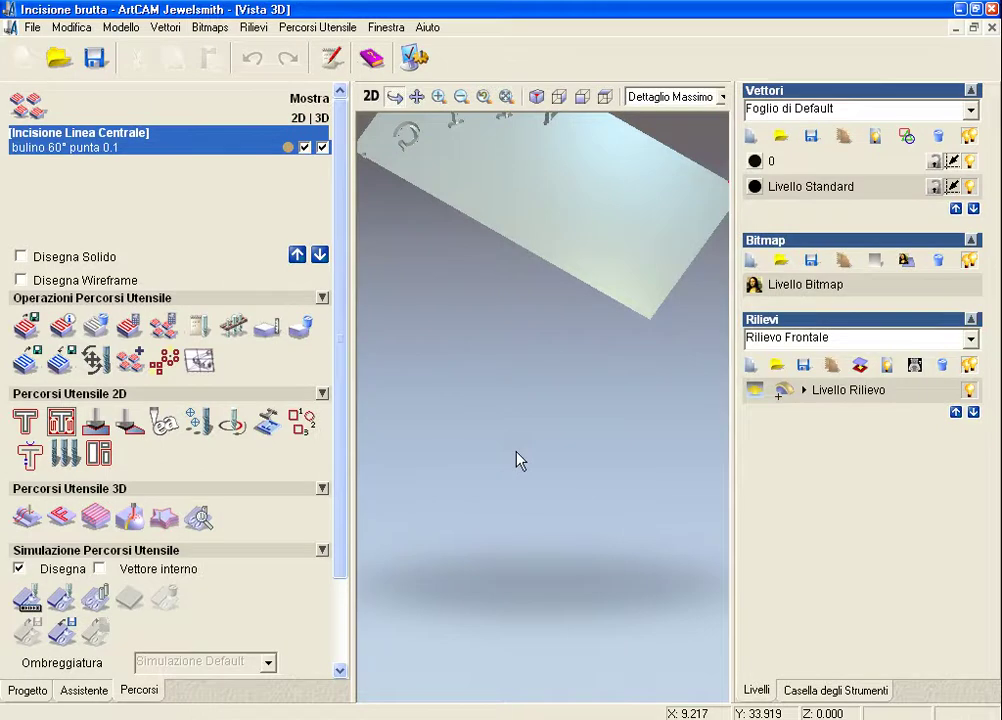
scroll(517, 462, up, 5)
middle_drag(505, 476, 497, 303)
mouse_move(497, 303)
mouse_down()
mouse_move(555, 517)
mouse_move(458, 577)
mouse_move(405, 463)
mouse_move(450, 483)
mouse_move(528, 425)
mouse_up()
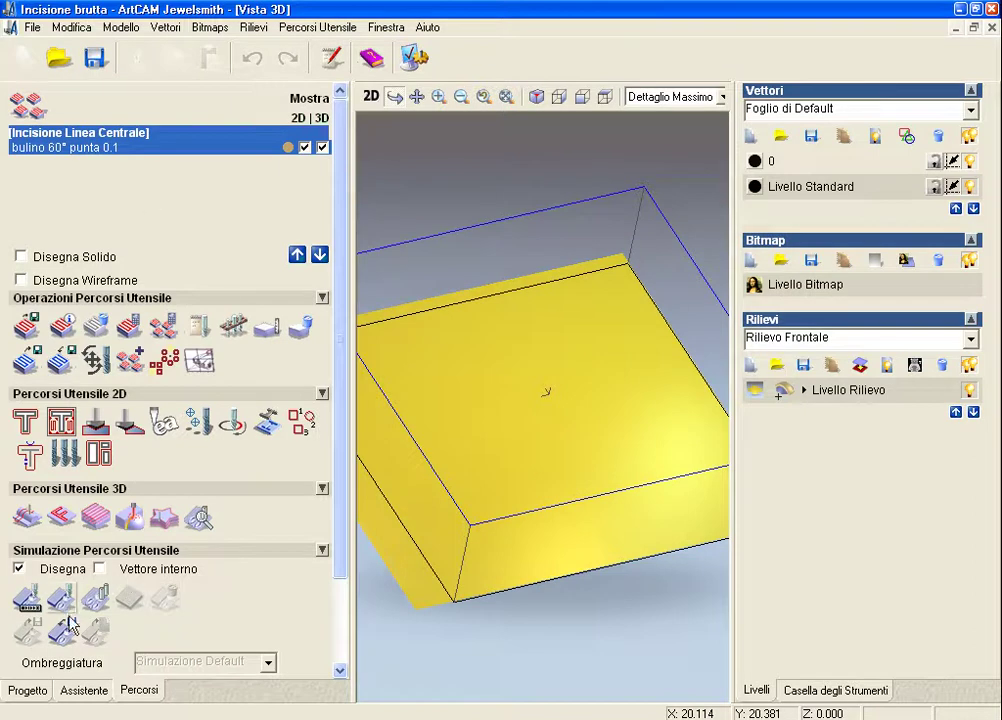
- Simulate the toolpath on a 0.0 to -3.0 mm block at Standard resolution
click(27, 598)
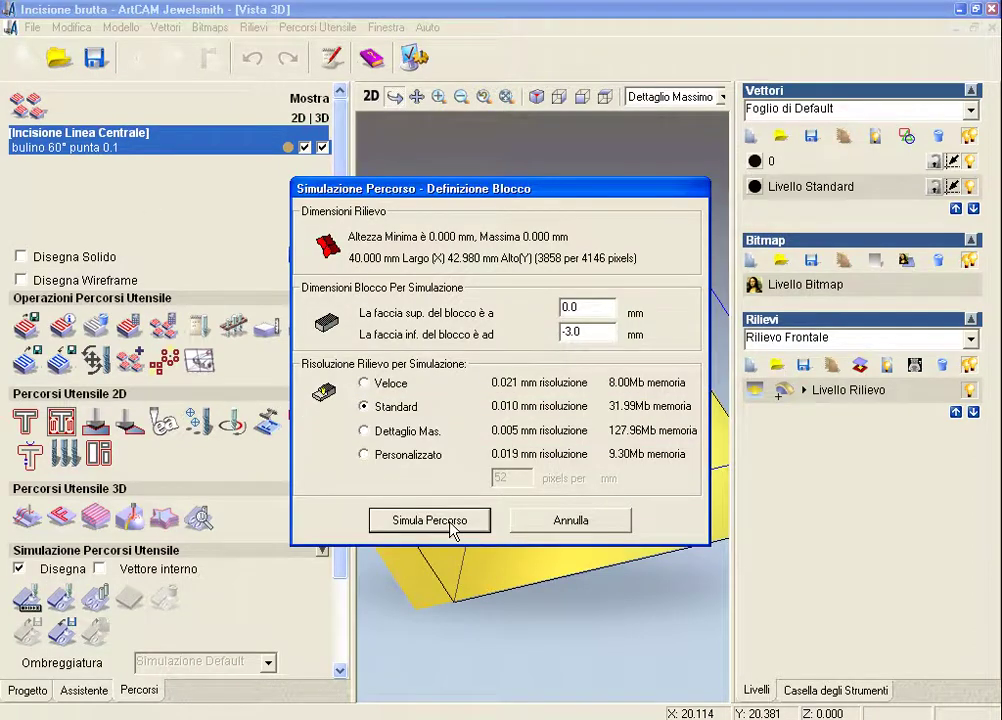
click(448, 522)
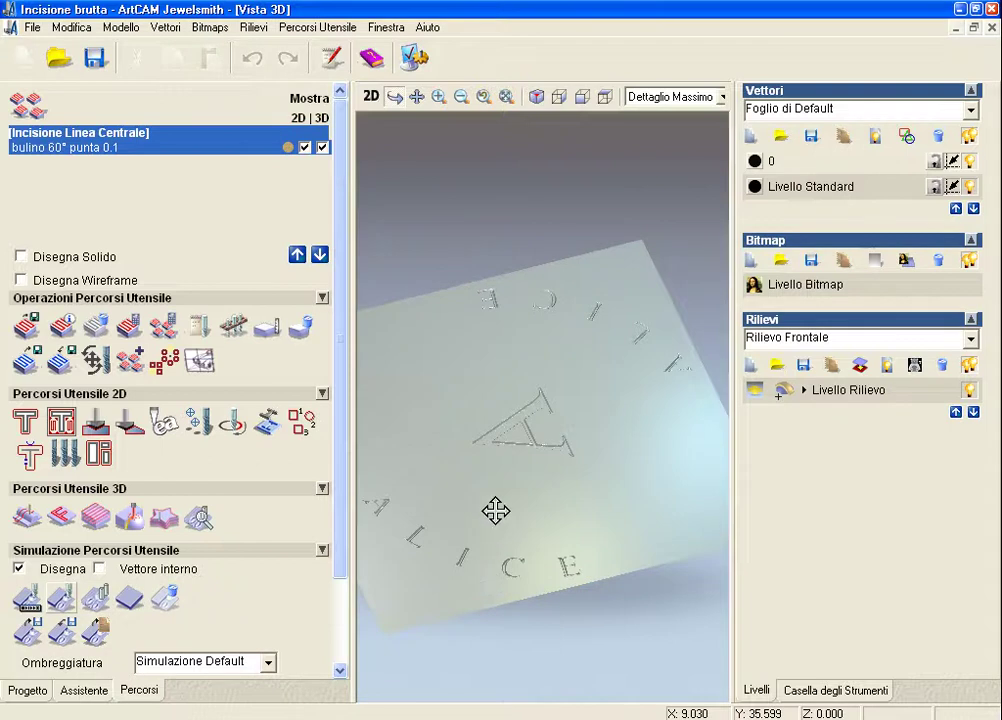
drag(495, 511, 554, 537)
scroll(554, 570, up, 1)
scroll(554, 570, up, 2)
scroll(554, 570, up, 1)
scroll(554, 570, up, 1)
scroll(554, 570, down, 1)
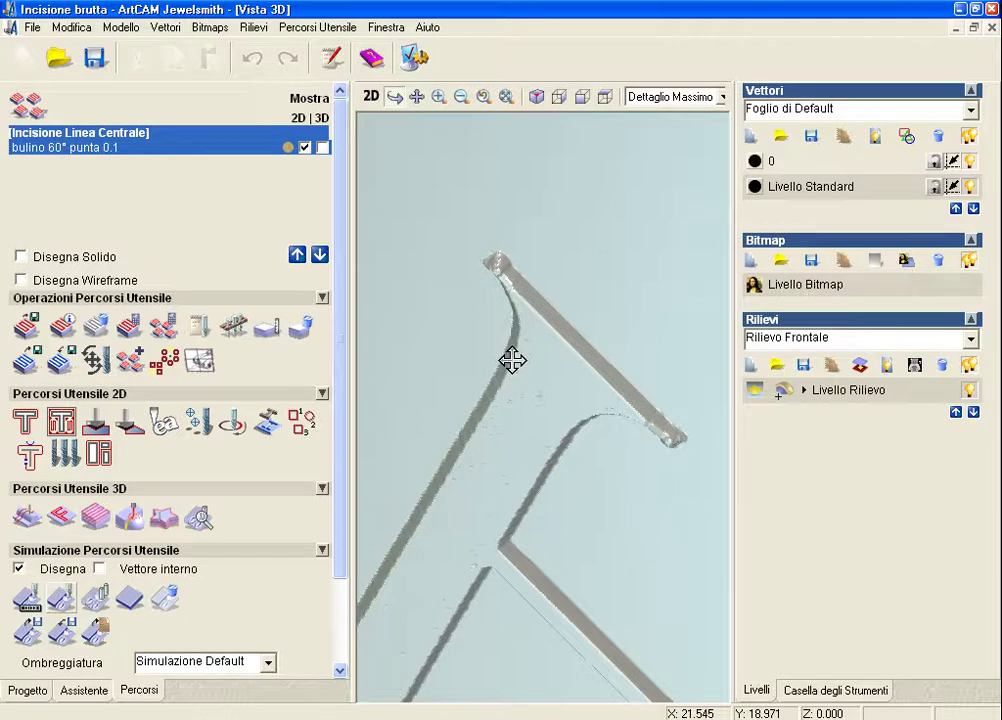
scroll(510, 387, down, 2)
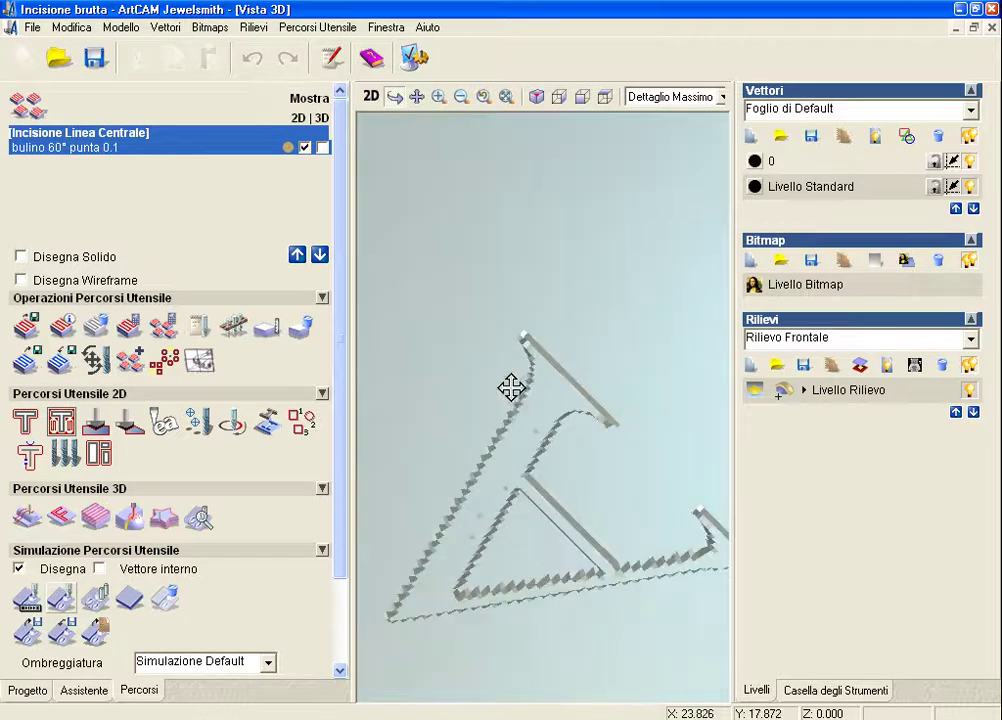
scroll(510, 398, down, 1)
scroll(512, 403, down, 2)
scroll(505, 450, down, 1)
mouse_move(500, 506)
mouse_down()
mouse_move(523, 595)
mouse_move(539, 577)
mouse_move(548, 612)
mouse_up()
mouse_move(572, 455)
mouse_down()
mouse_move(521, 351)
mouse_move(503, 447)
mouse_up()
scroll(501, 501, up, 2)
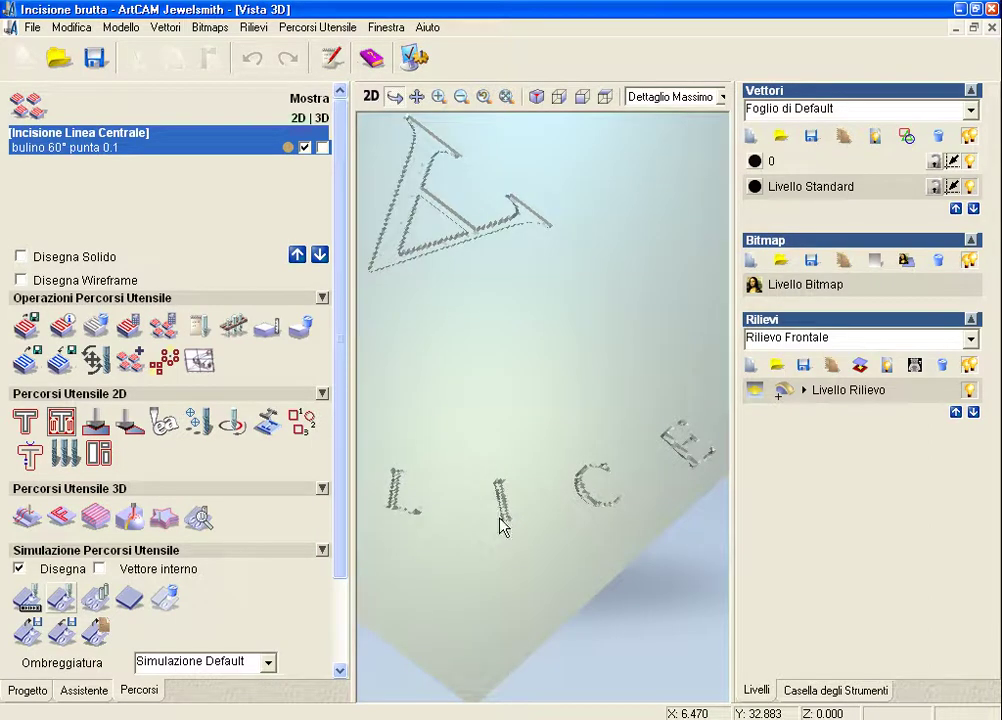
scroll(497, 575, up, 2)
scroll(583, 657, up, 1)
mouse_move(586, 659)
mouse_down()
mouse_move(575, 649)
mouse_move(569, 426)
mouse_up()
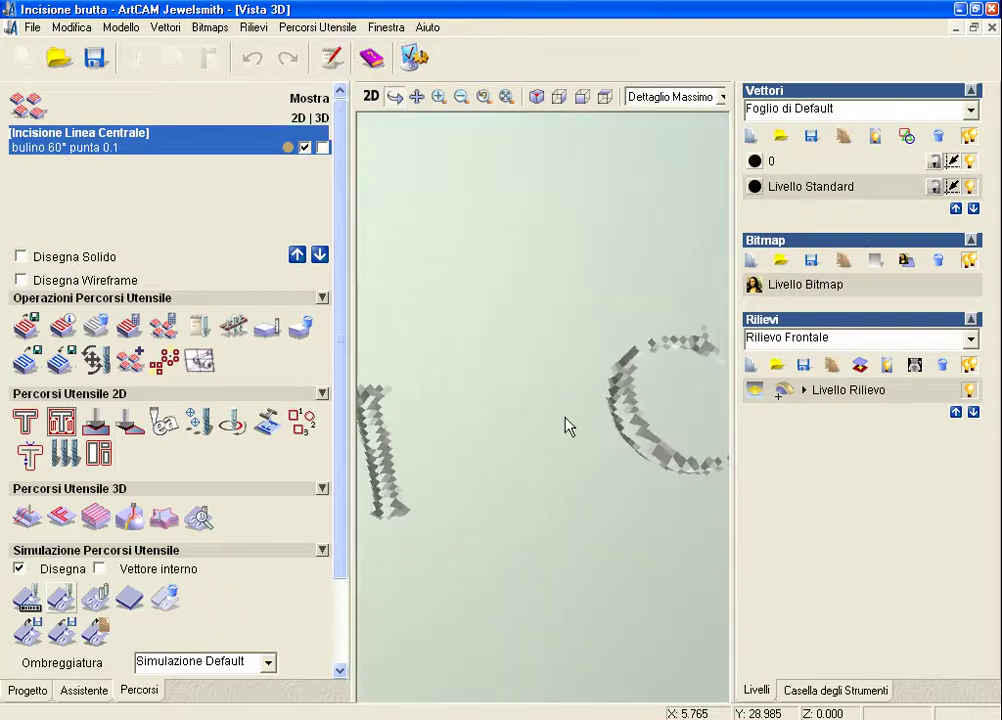
drag(732, 440, 919, 443)
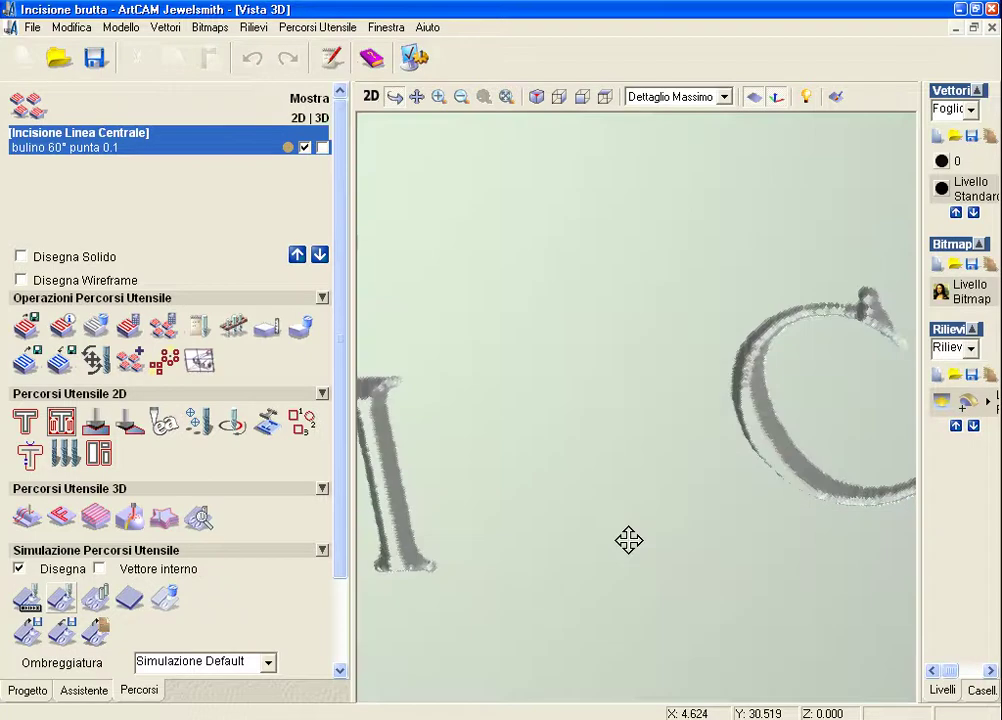
drag(682, 465, 549, 461)
drag(590, 541, 510, 593)
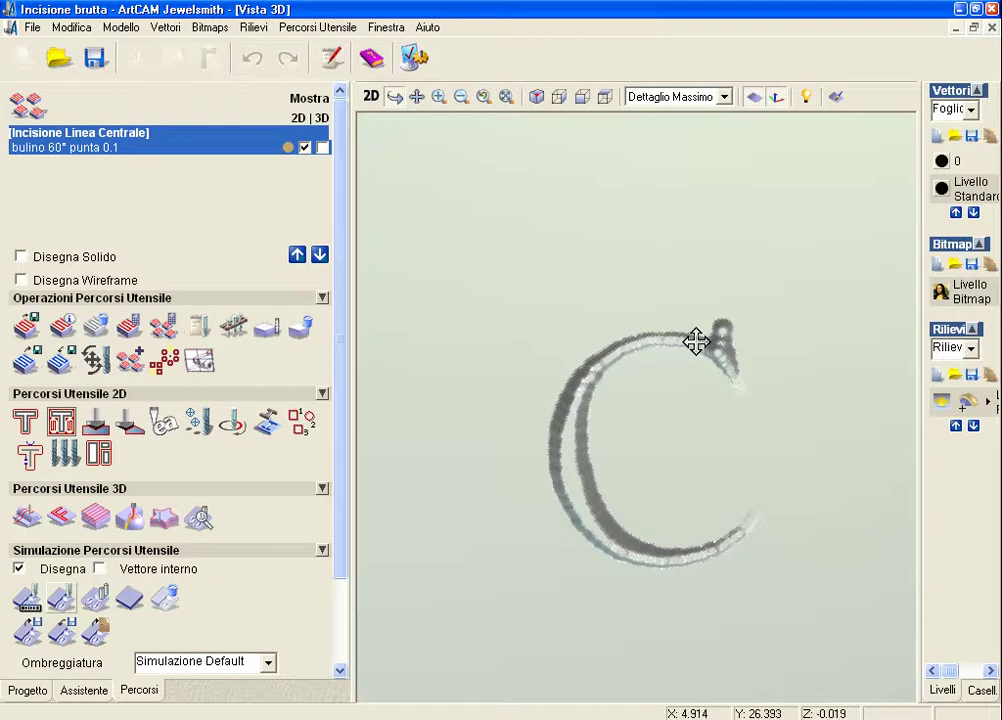
drag(740, 426, 669, 449)
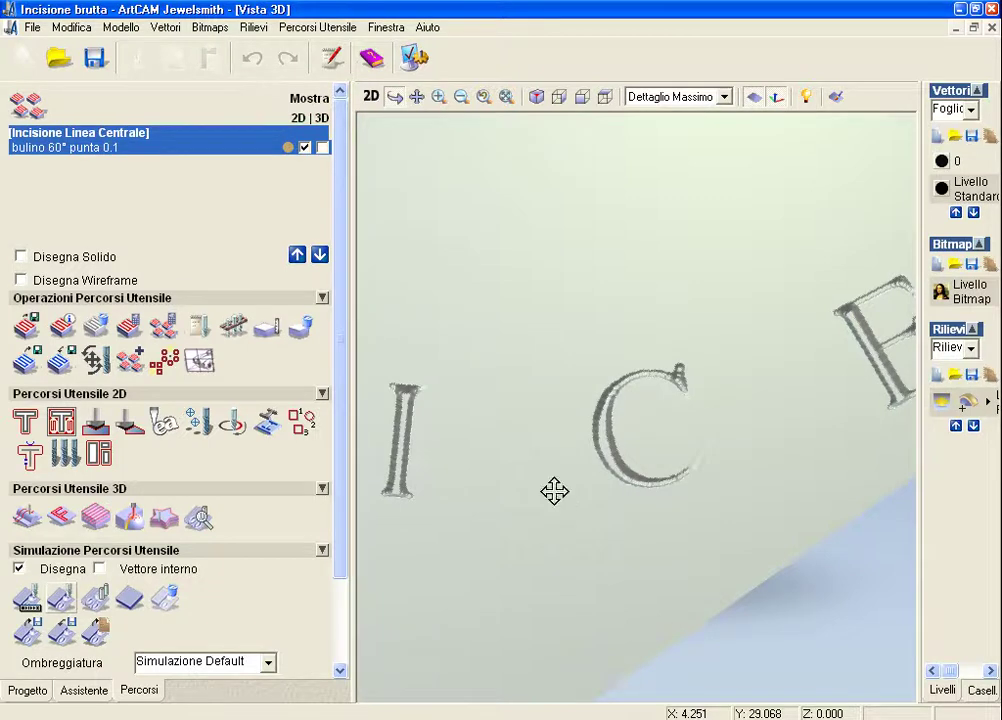
drag(396, 441, 463, 446)
mouse_move(441, 507)
mouse_down()
mouse_move(555, 528)
mouse_move(438, 399)
mouse_move(579, 463)
mouse_up()
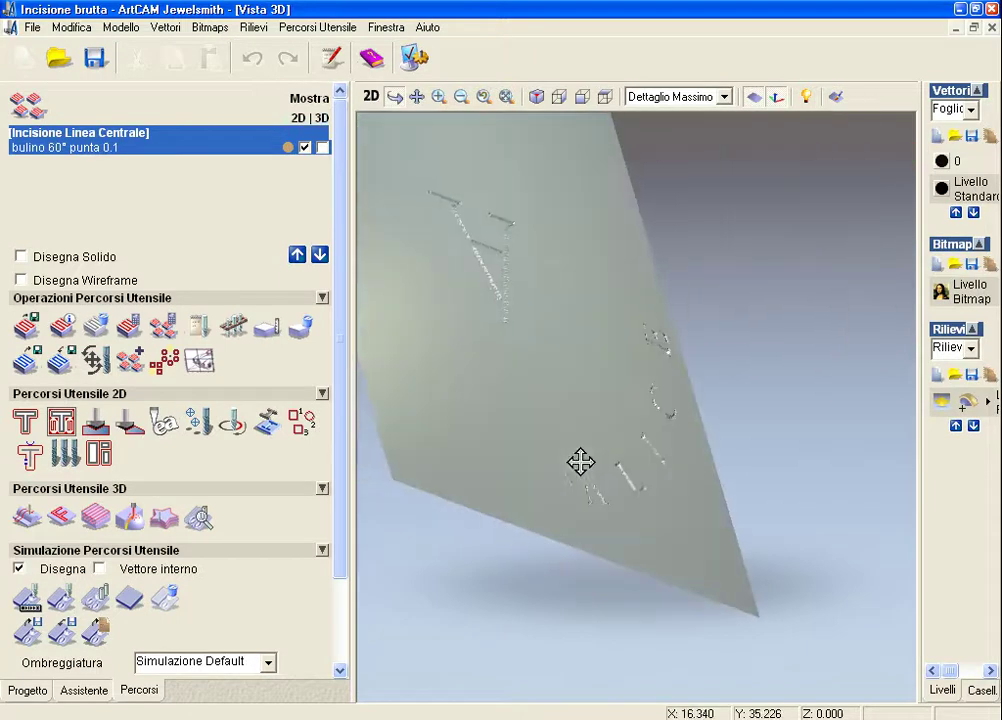
mouse_move(459, 358)
mouse_down()
mouse_move(590, 483)
mouse_move(594, 403)
mouse_move(519, 485)
mouse_move(421, 461)
mouse_move(394, 414)
mouse_move(426, 282)
mouse_move(494, 575)
mouse_move(409, 320)
mouse_move(456, 566)
mouse_move(396, 525)
mouse_move(391, 505)
mouse_move(396, 512)
mouse_up()
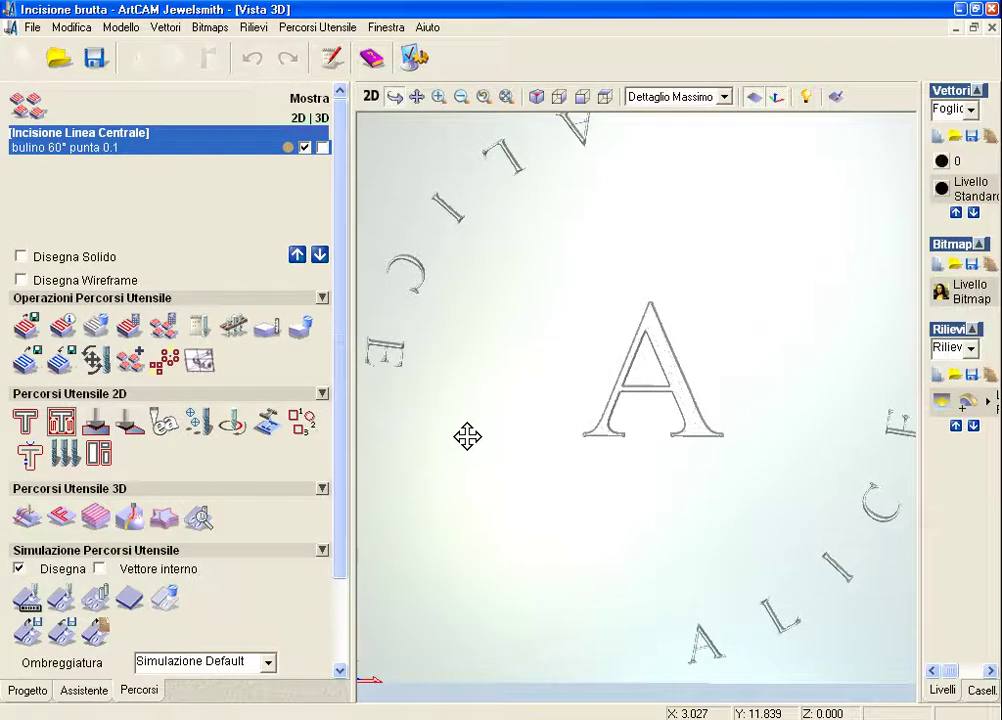
scroll(540, 468, up, 3)
scroll(515, 505, up, 3)
mouse_move(503, 519)
mouse_down()
mouse_move(635, 505)
mouse_move(640, 385)
mouse_up()
mouse_move(605, 455)
mouse_down()
mouse_move(640, 385)
mouse_move(582, 463)
mouse_up()
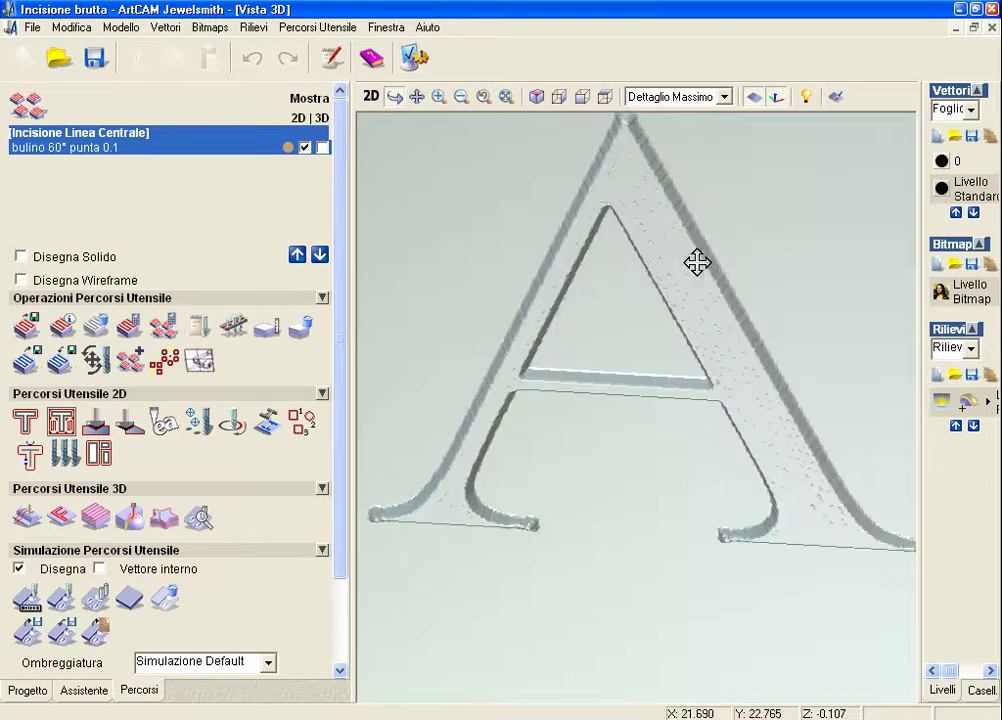
drag(615, 205, 655, 295)
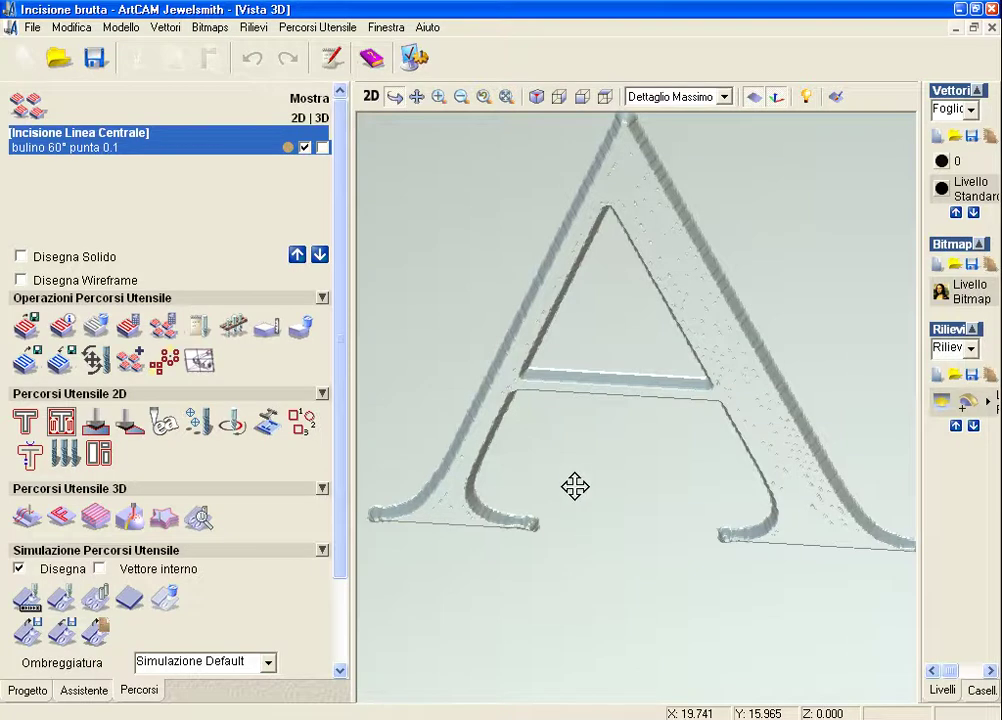
scroll(573, 485, down, 2)
scroll(575, 486, down, 1)
scroll(574, 486, up, 2)
scroll(573, 488, up, 1)
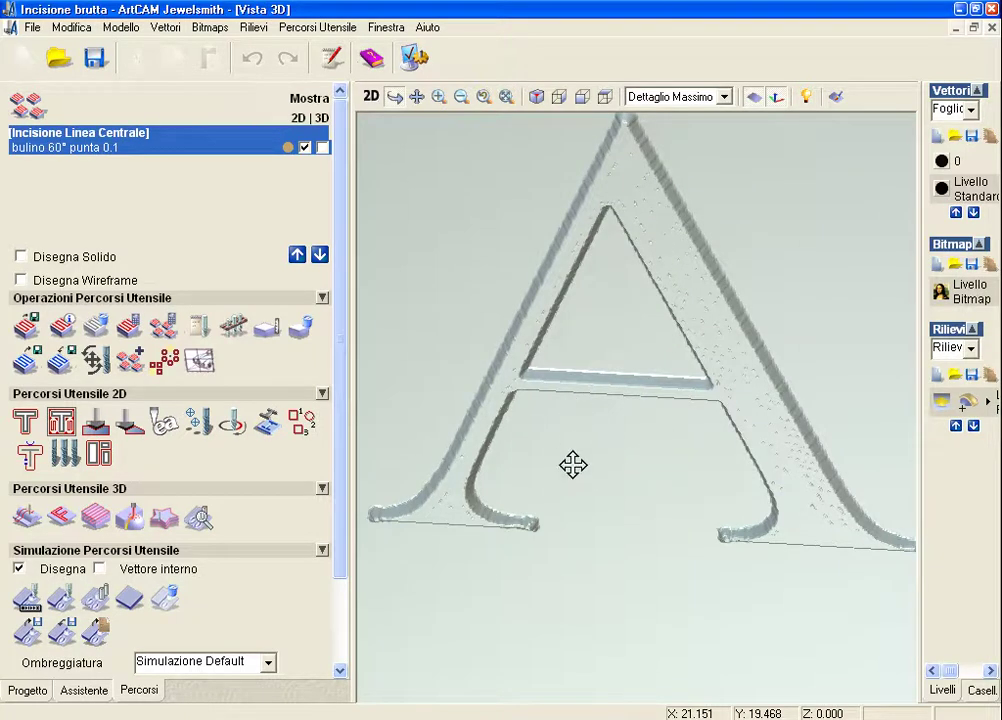
scroll(573, 468, down, 2)
- Orbit, pan and zoom the simulated plate to inspect the engraved ALICE letters closely
scroll(573, 468, down, 2)
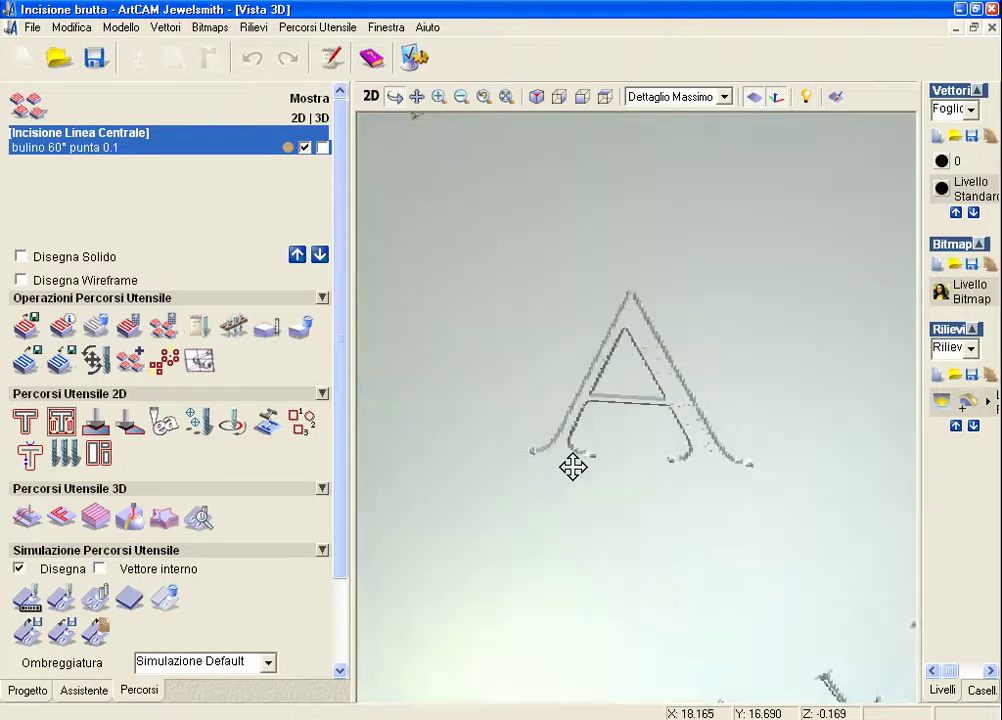
scroll(573, 468, down, 3)
drag(700, 573, 517, 514)
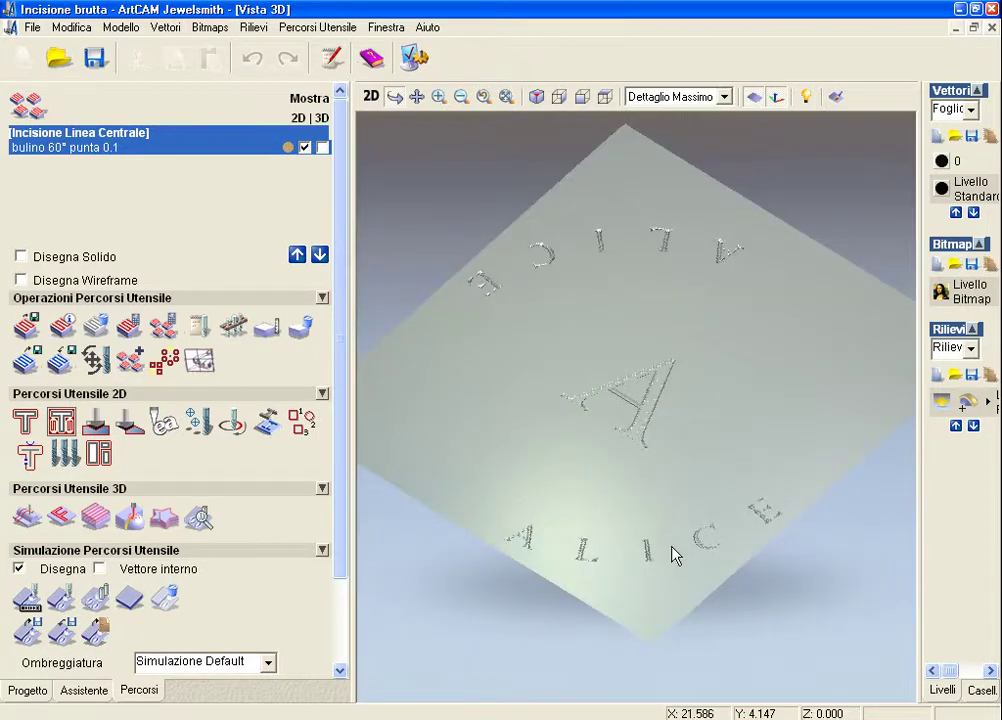
scroll(666, 535, up, 2)
scroll(660, 545, up, 1)
mouse_move(651, 559)
middle_down()
mouse_move(640, 411)
mouse_move(650, 336)
middle_up()
drag(650, 336, 632, 544)
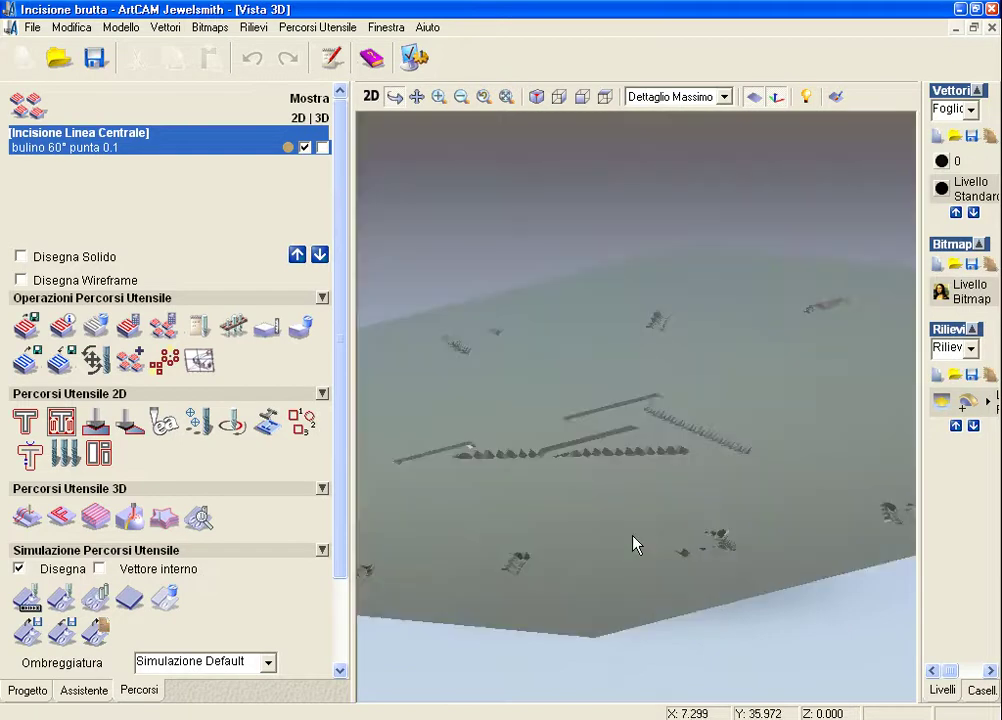
middle_drag(632, 544, 637, 666)
drag(637, 666, 640, 420)
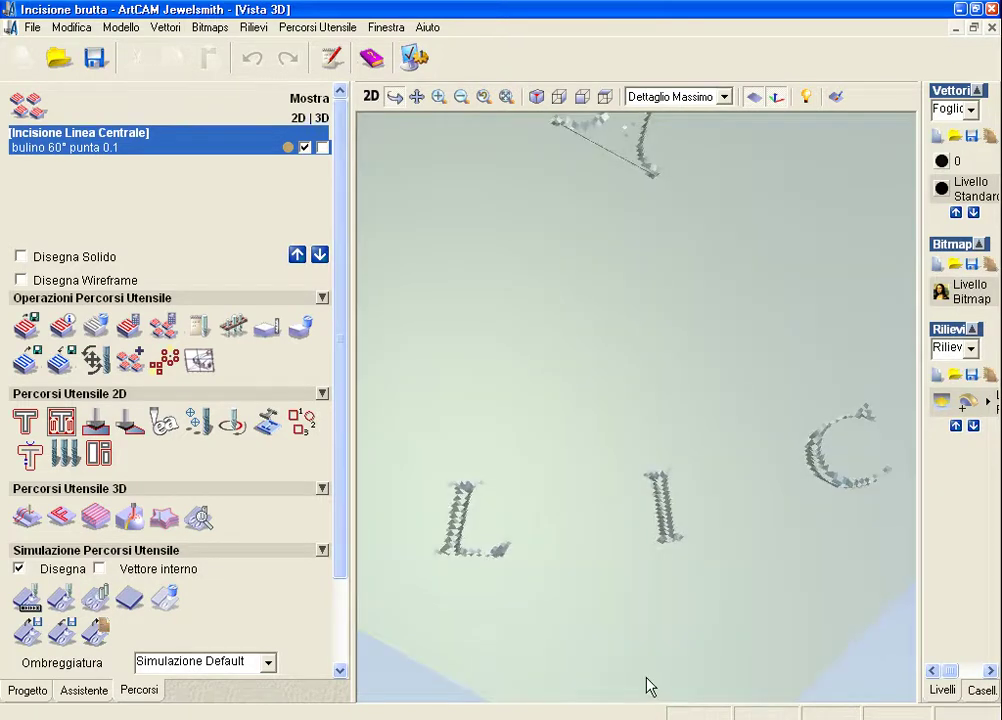
middle_drag(648, 680, 642, 659)
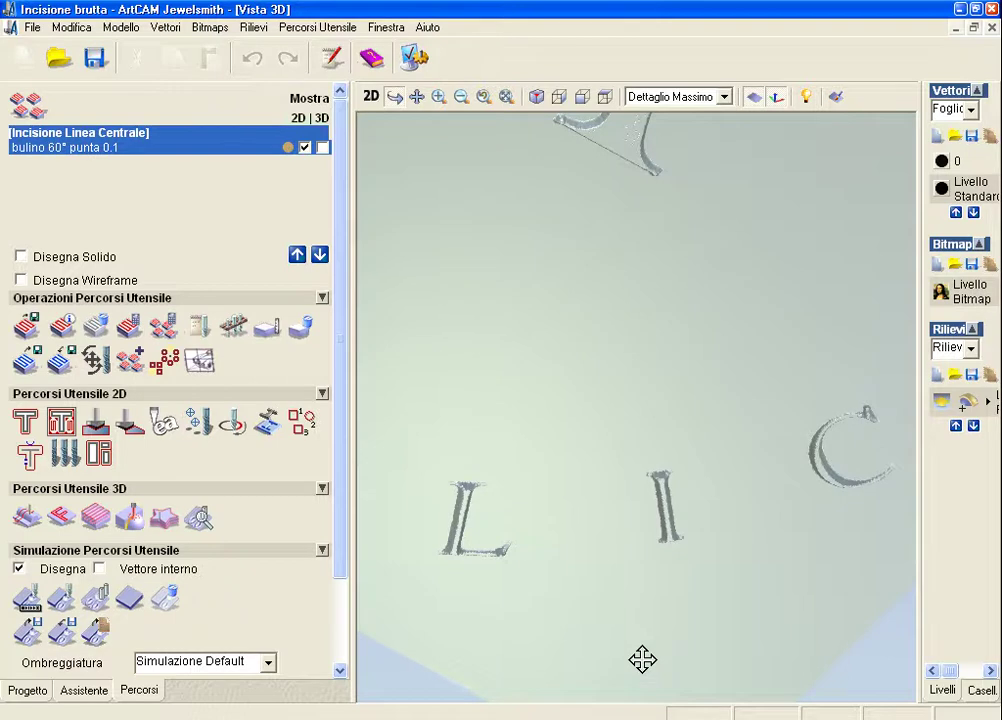
scroll(640, 656, up, 3)
scroll(640, 656, up, 2)
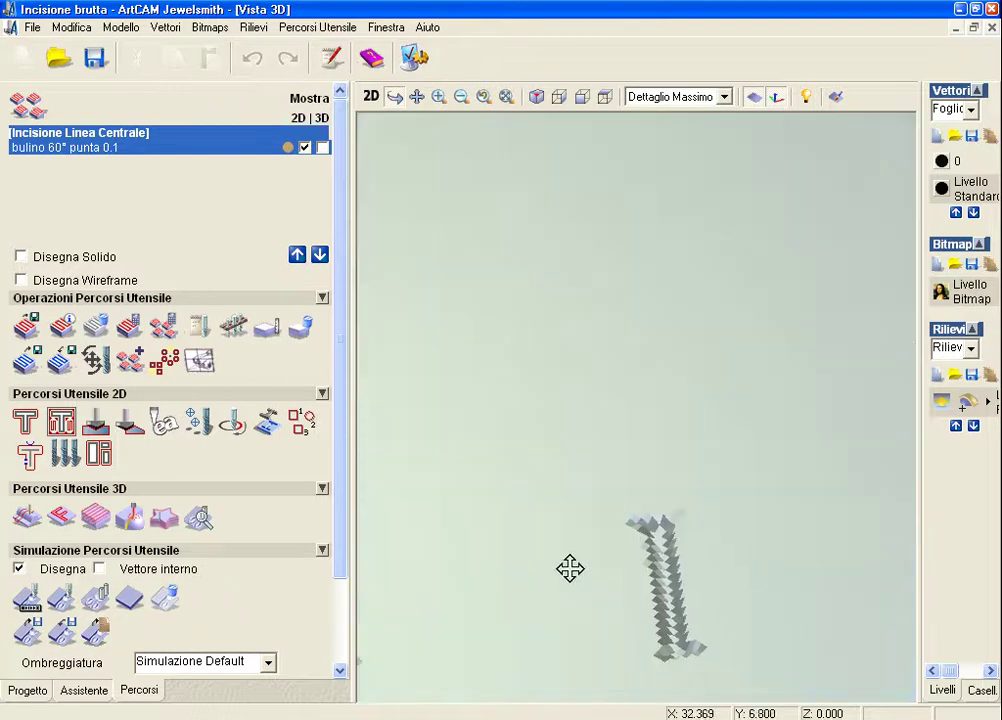
middle_drag(570, 568, 537, 490)
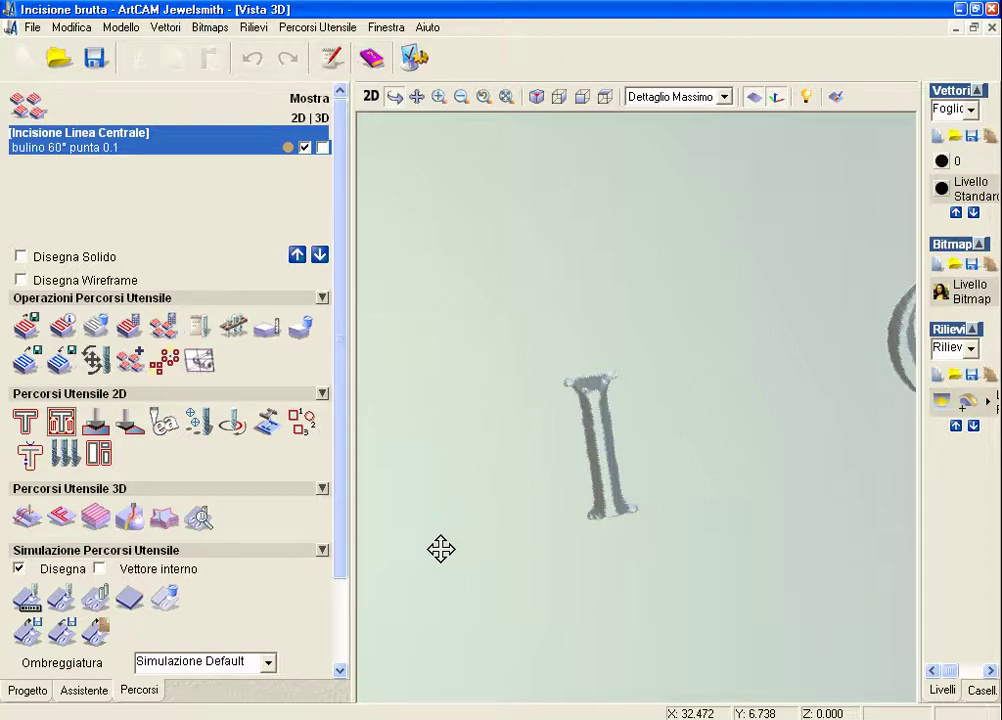
- Turn off the simulation drawing and return to the 2D pendant view
click(164, 598)
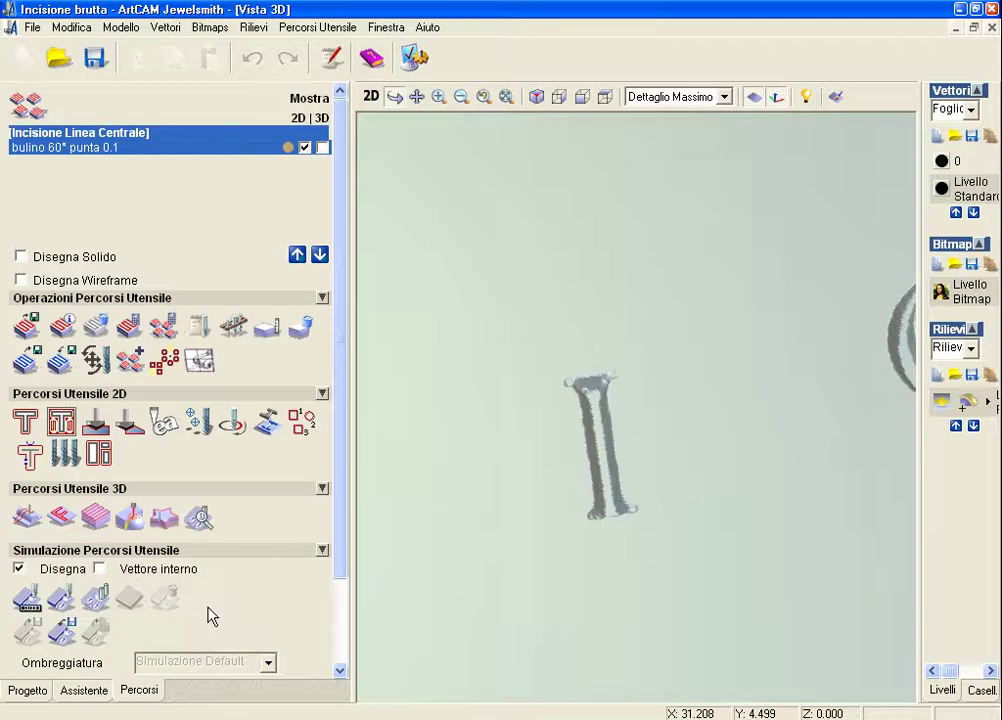
click(309, 147)
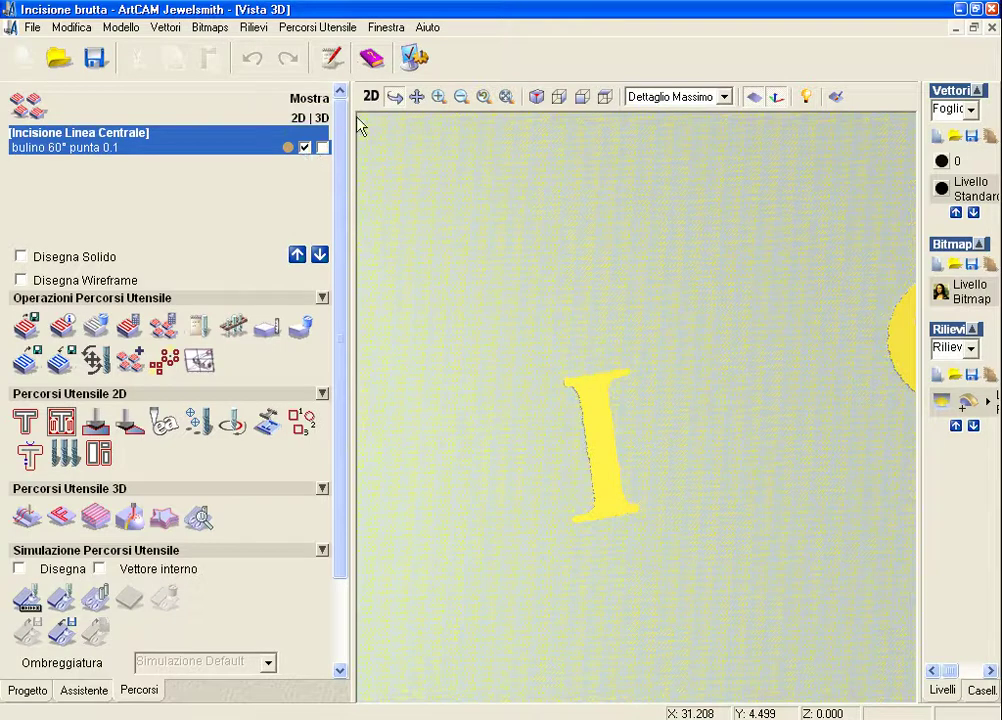
click(370, 96)
- Hide the bulino 60° punta 0.1 toolpath in 2D and select all ALICE and A lettering
click(305, 147)
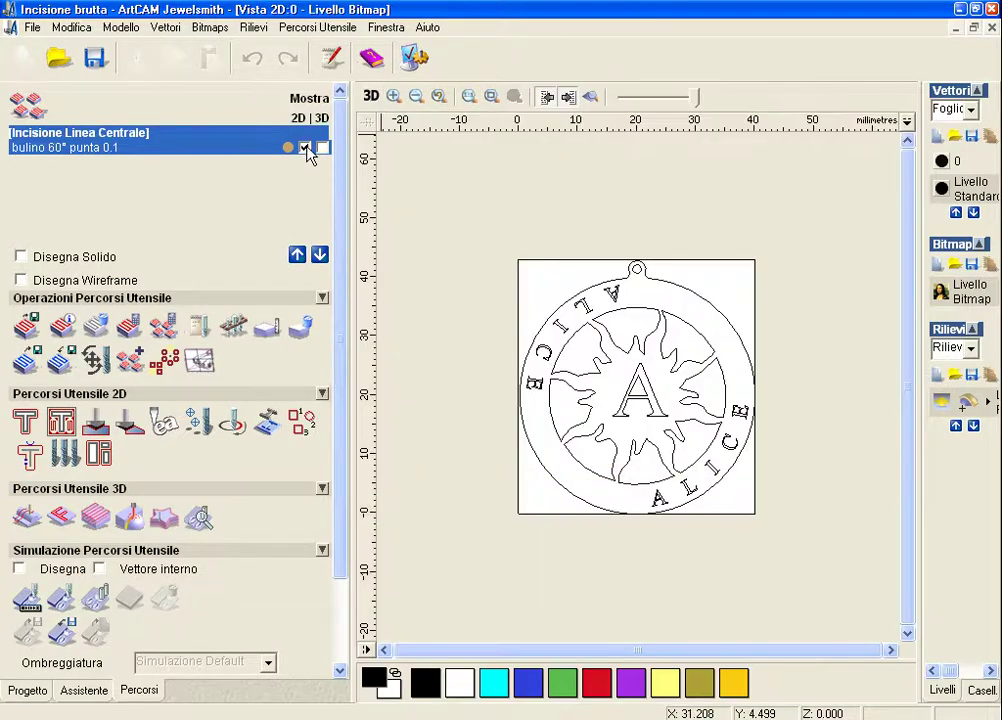
click(614, 305)
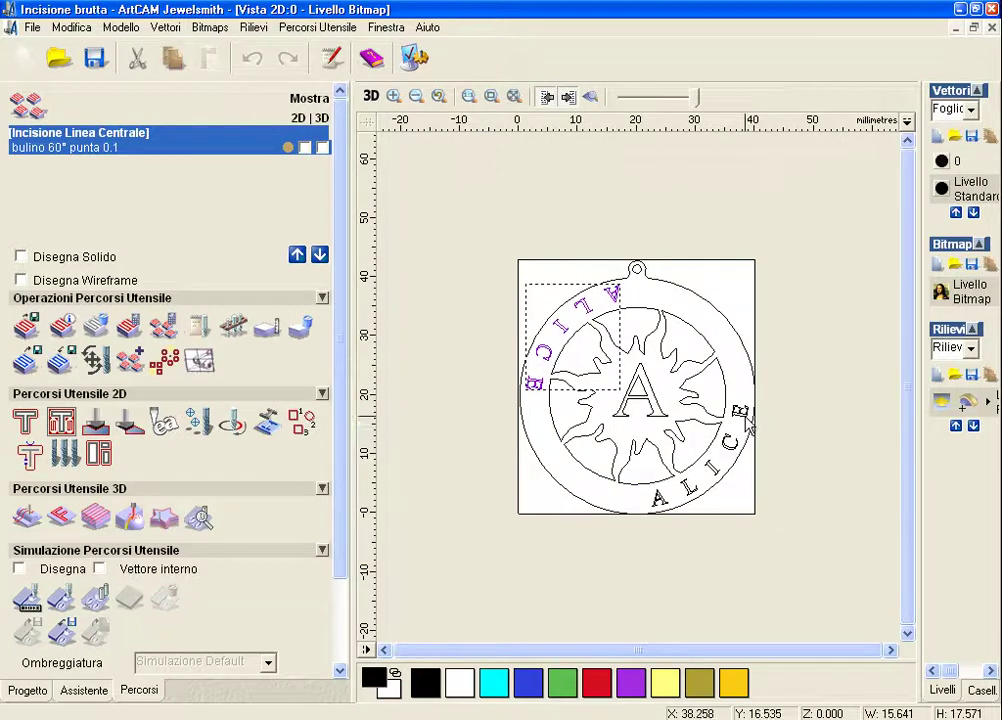
key(ctrl+a)
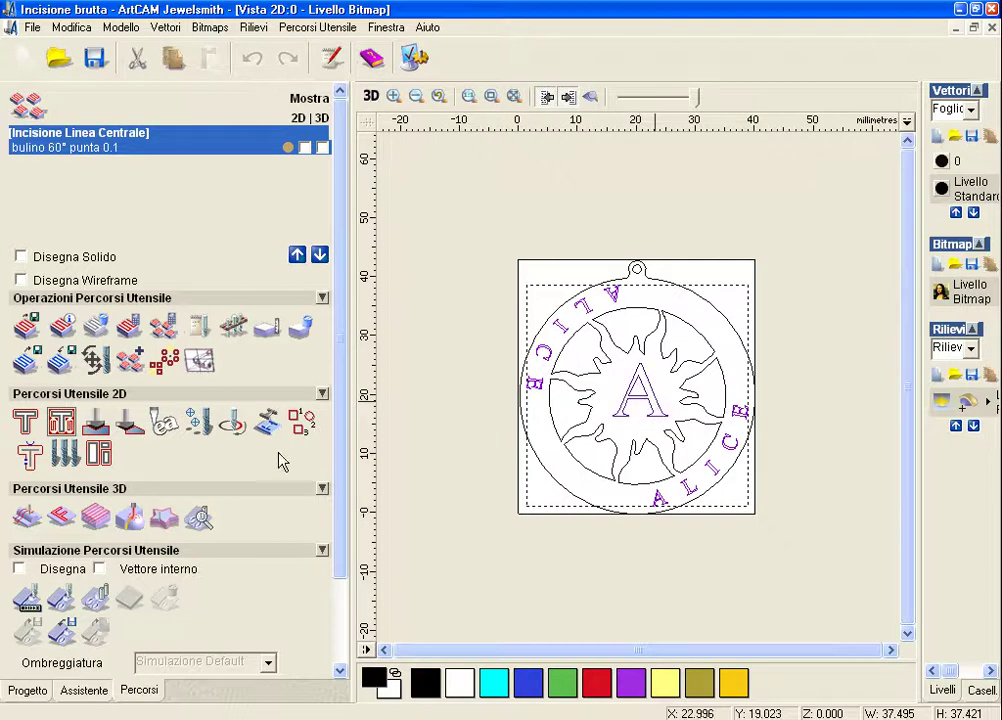
- Start a new Incisione Linea Centrale setup using the V-Bit 32 mm 90 degree tool
click(95, 424)
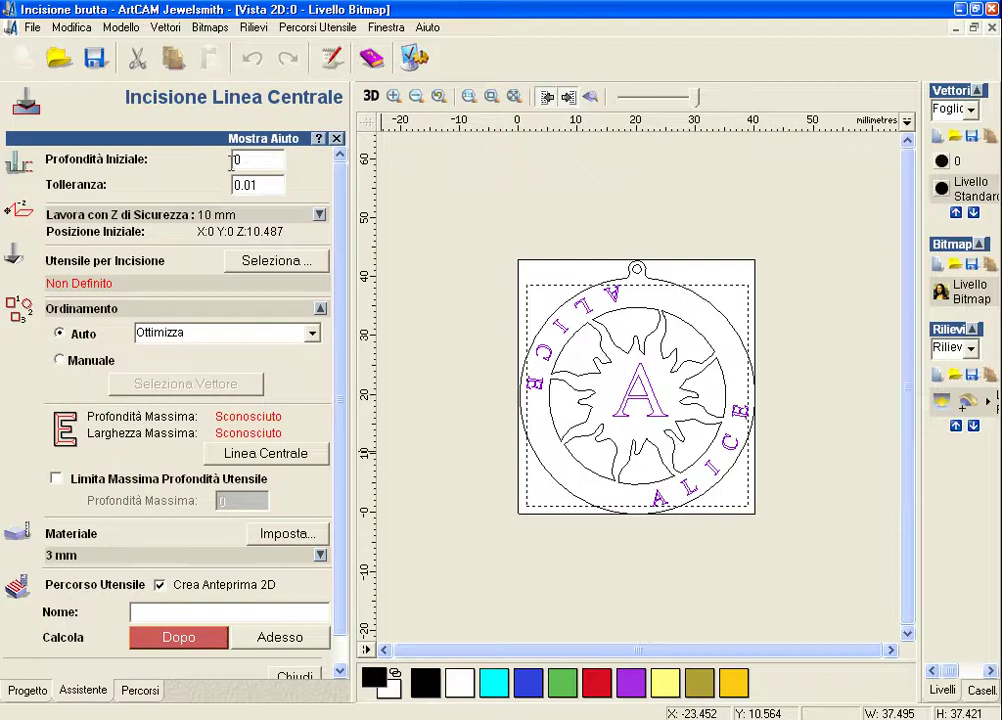
click(303, 260)
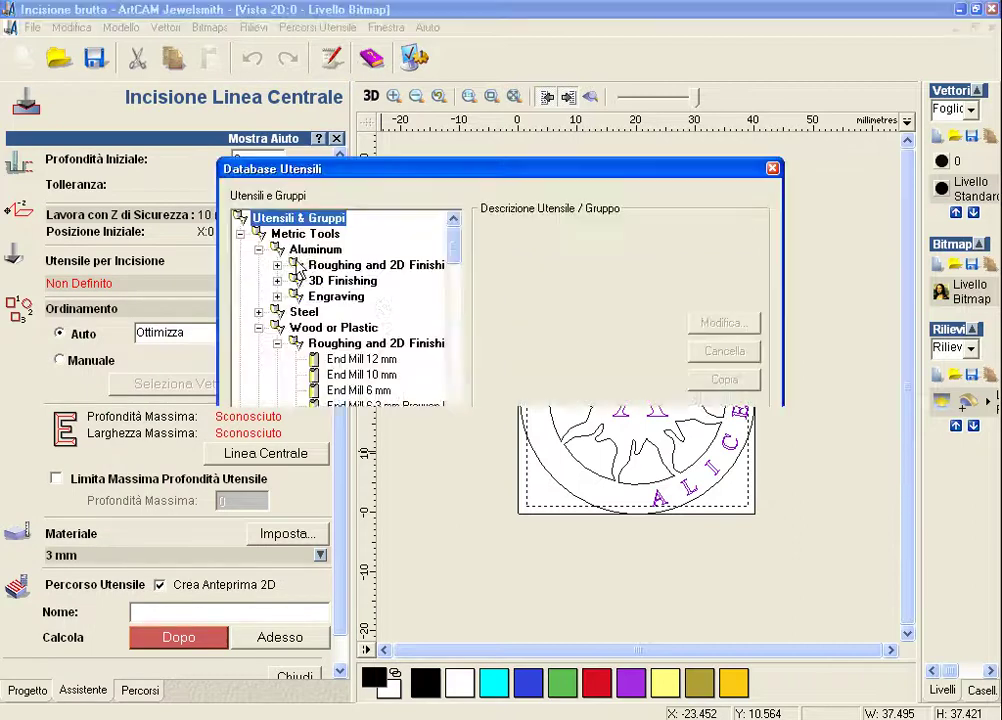
mouse_move(454, 257)
mouse_down()
mouse_move(474, 430)
mouse_move(454, 336)
mouse_up()
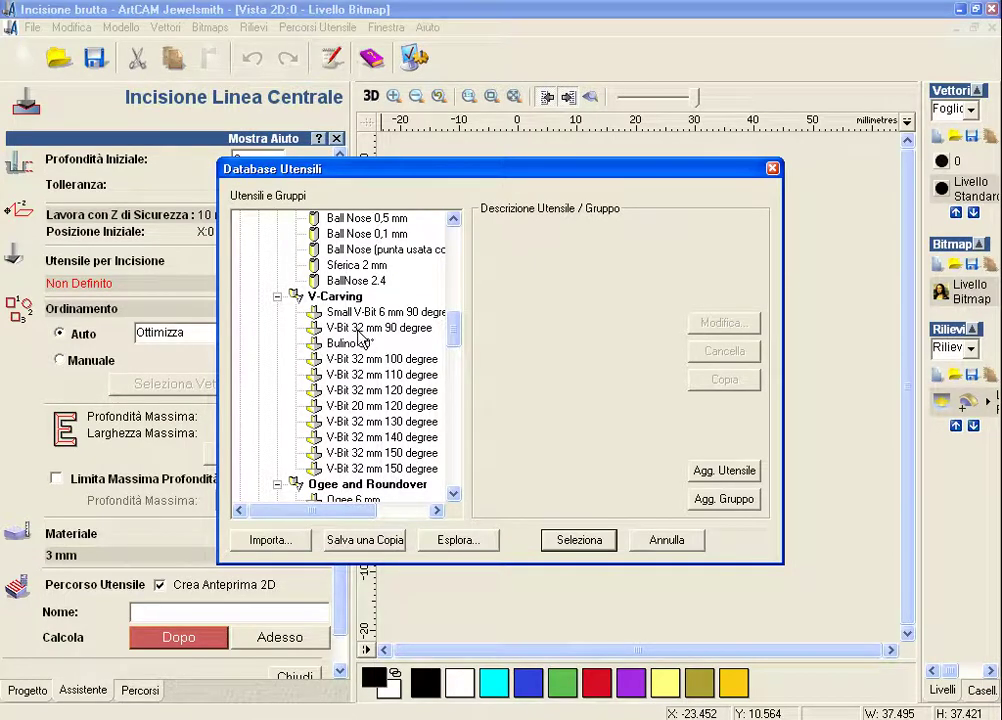
click(380, 328)
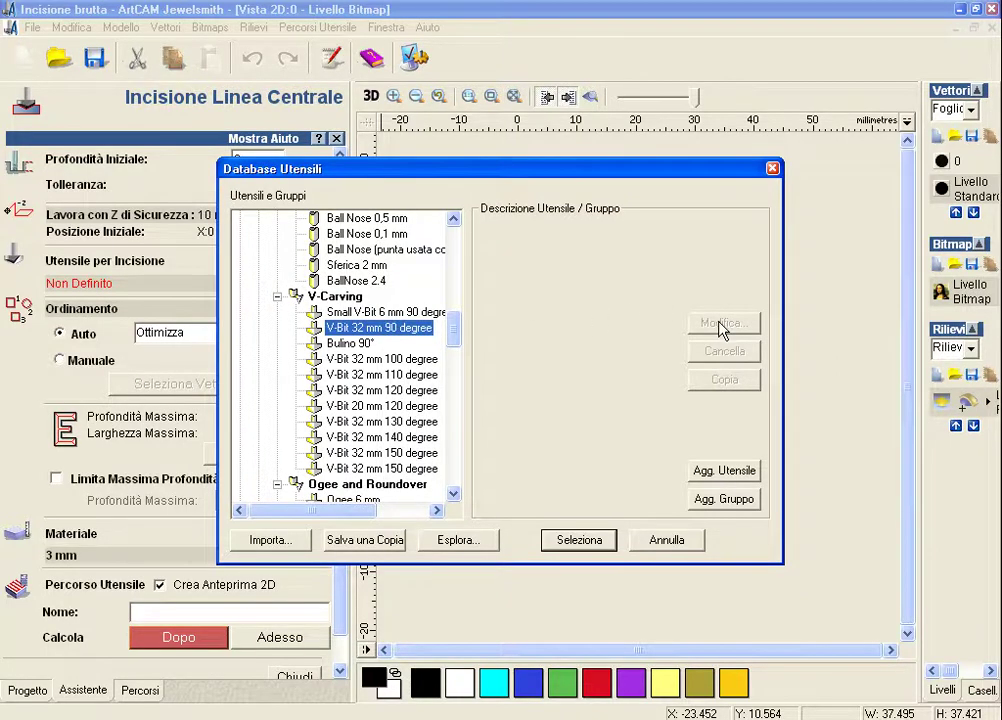
click(585, 540)
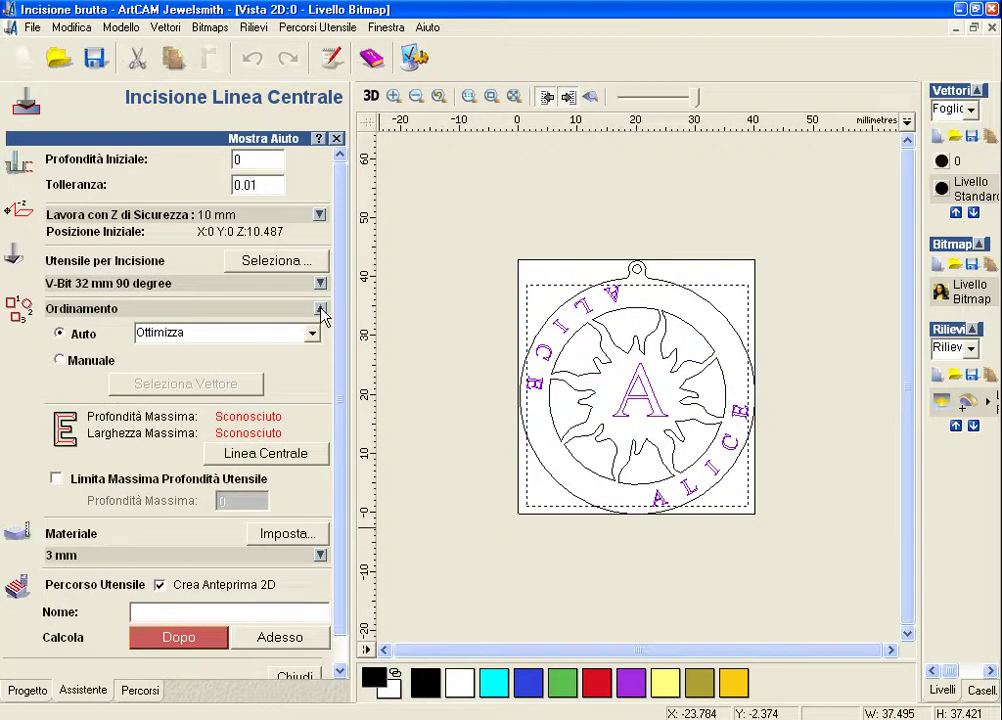
- Change the V-bit's Passo value and set Passo in Z to 0.1
click(320, 284)
click(157, 341)
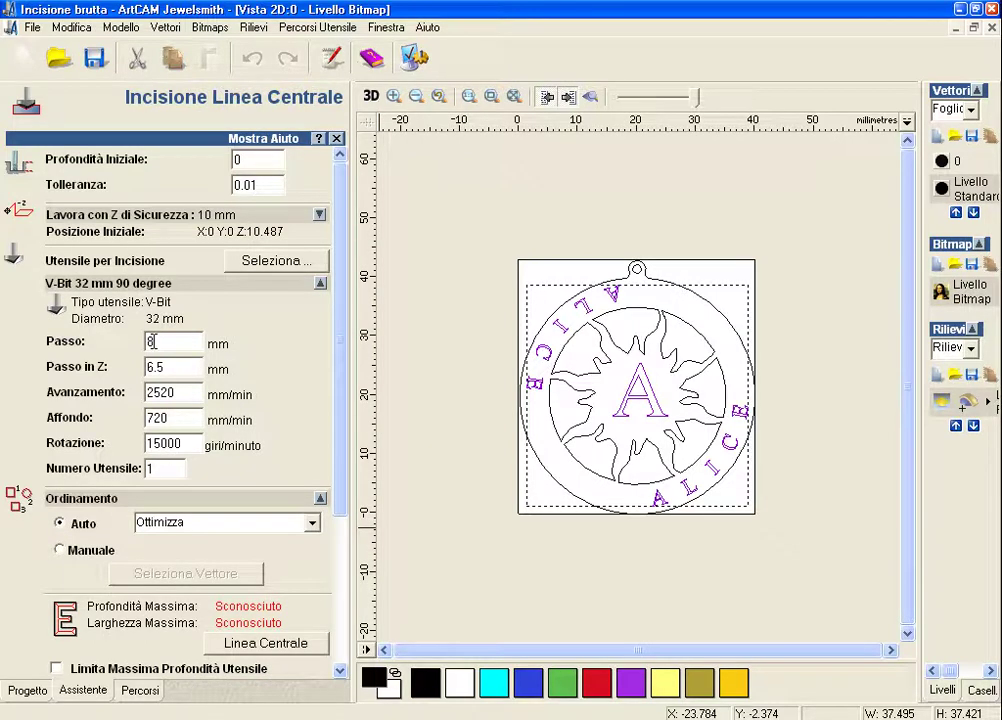
drag(153, 341, 139, 351)
text(0)
text(1)
key(Tab)
text(0.)
text(1)
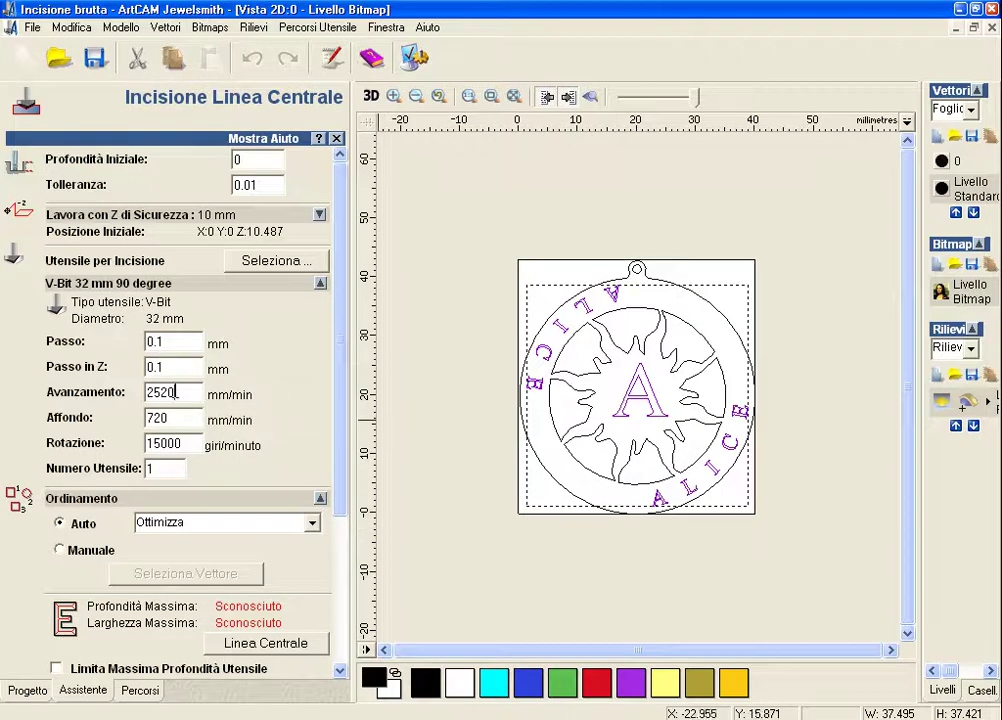
- Set the feed rate to 400 and the plunge rate to 200 mm/min
drag(182, 392, 113, 399)
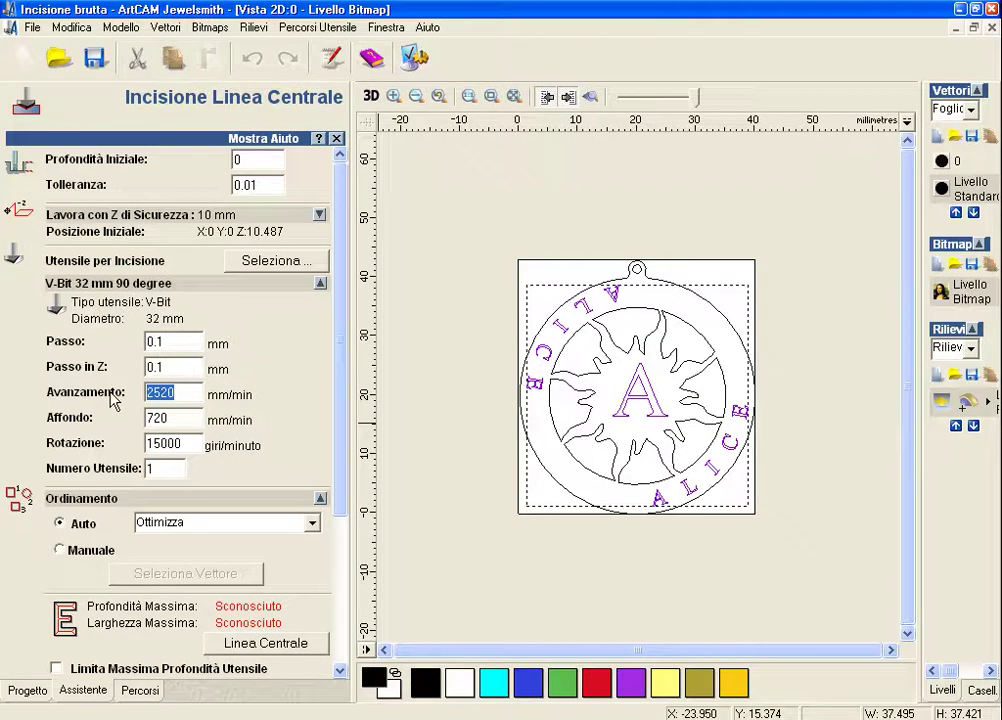
text(1)
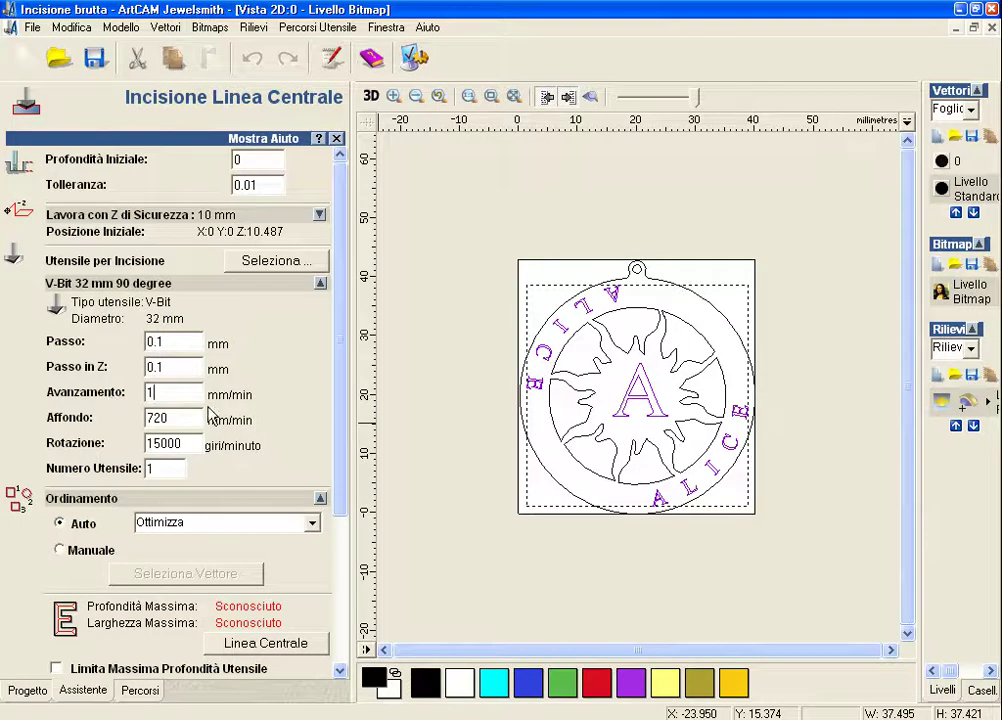
double_click(150, 394)
text(00)
key(Tab)
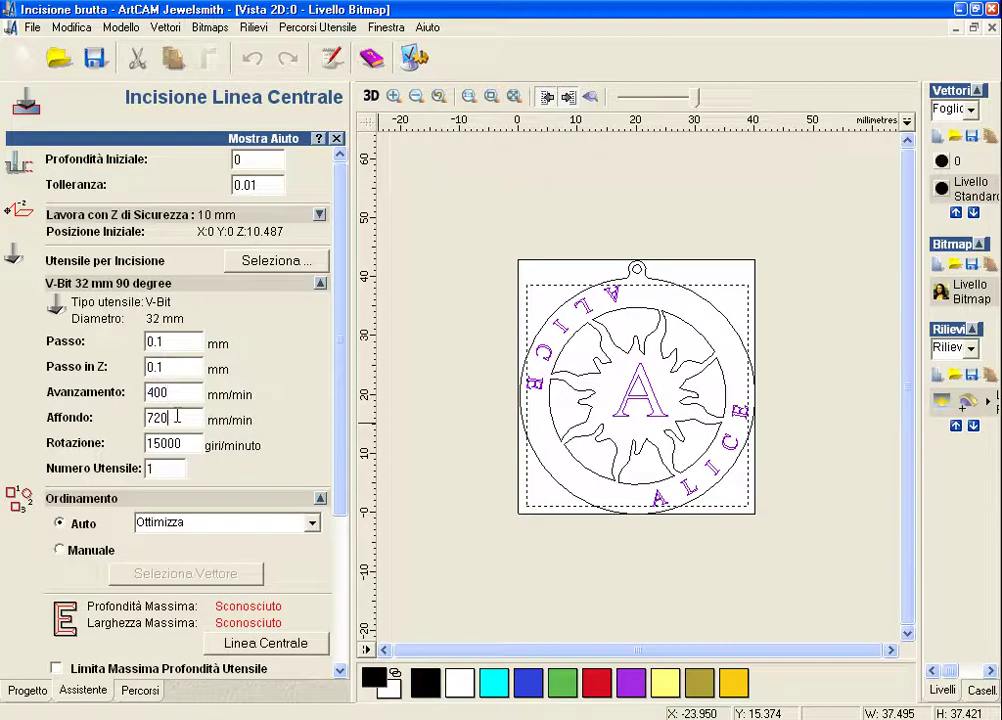
text(3)
text(0)
- Compute the centre line and calculate the Incisione Linea Centrale 1 toolpath
drag(342, 470, 330, 598)
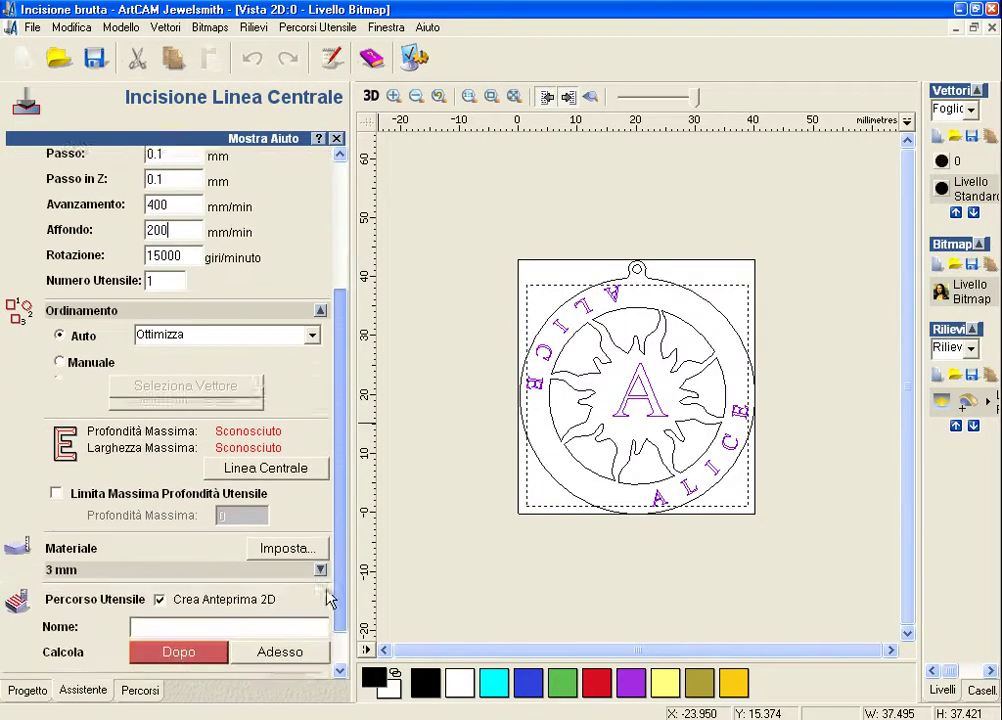
click(279, 454)
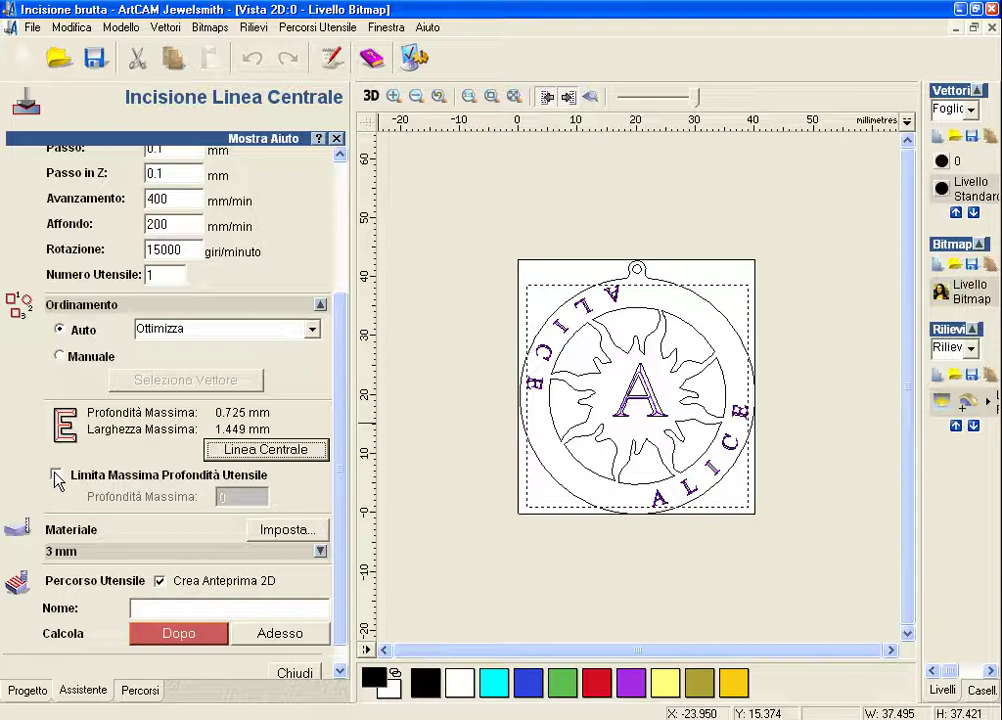
click(285, 636)
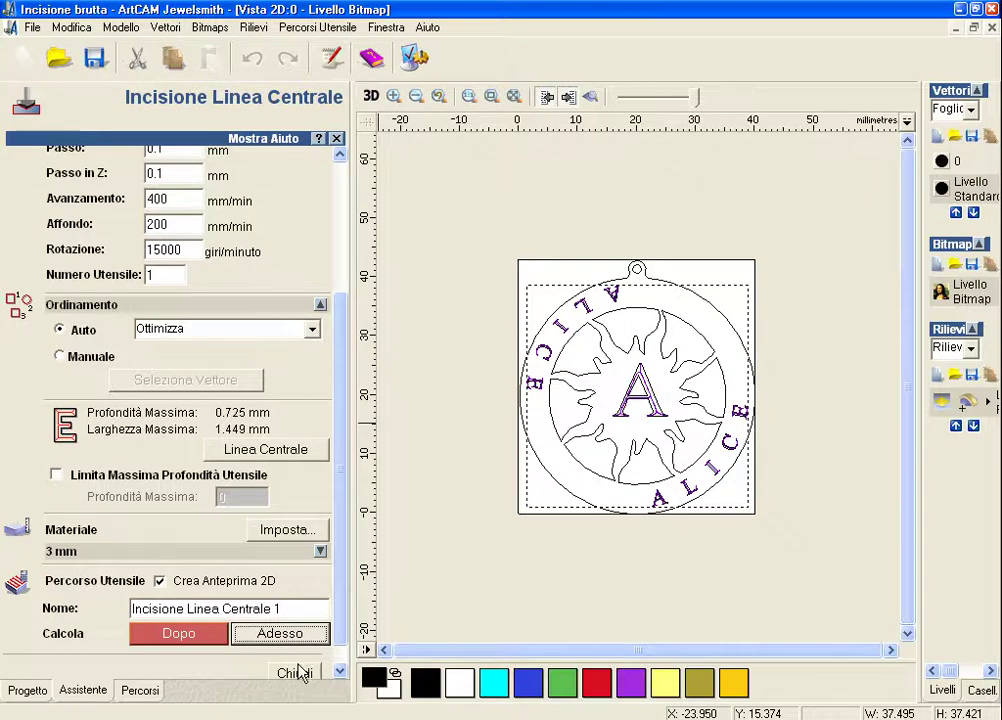
click(296, 677)
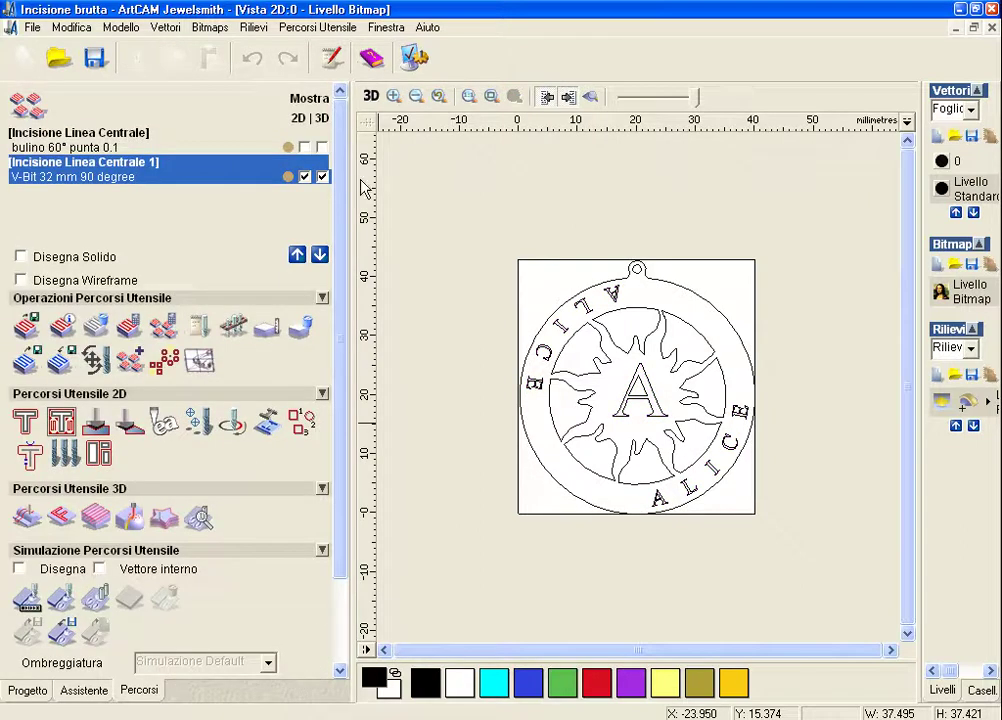
- Simulate the V-bit toolpath in 3D, carving the central A as a wide V-groove
click(371, 96)
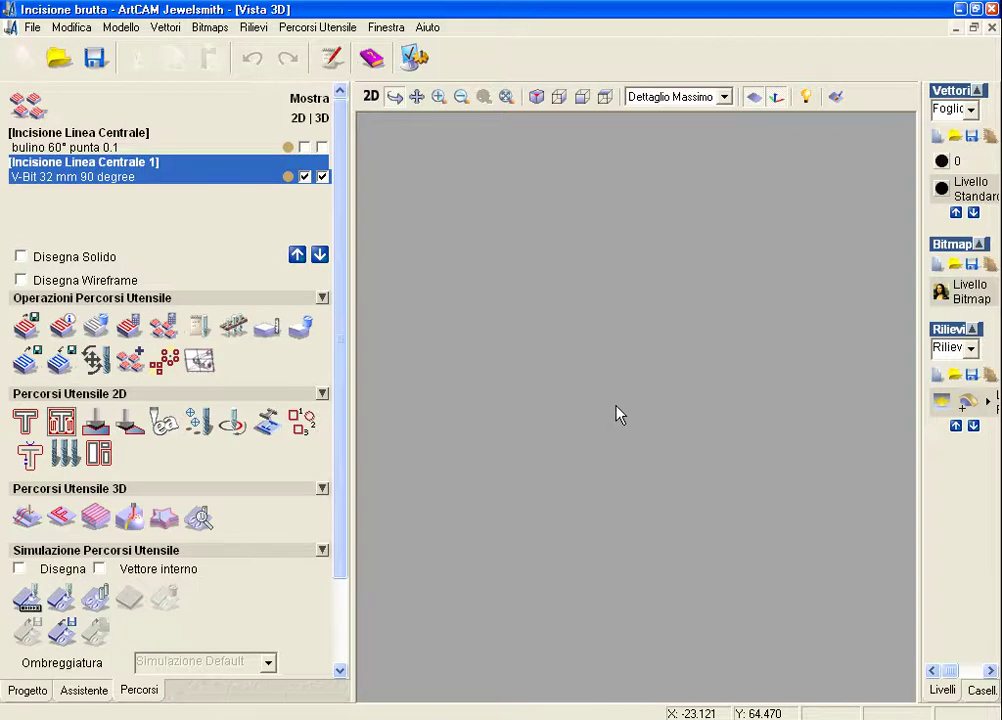
scroll(566, 429, down, 3)
scroll(569, 426, down, 2)
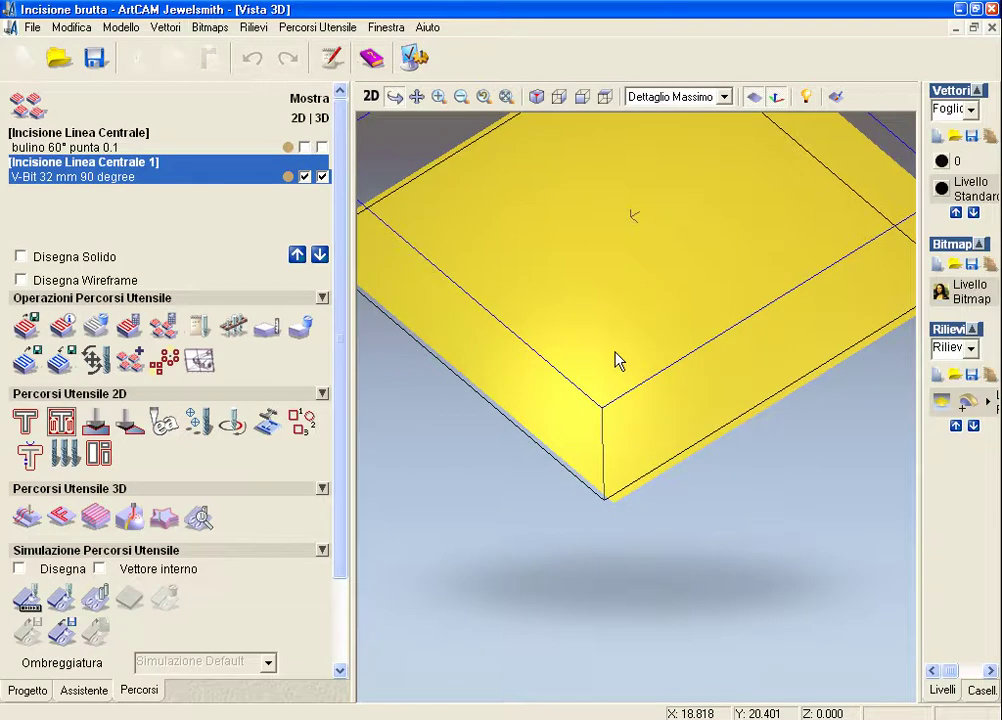
drag(617, 362, 620, 416)
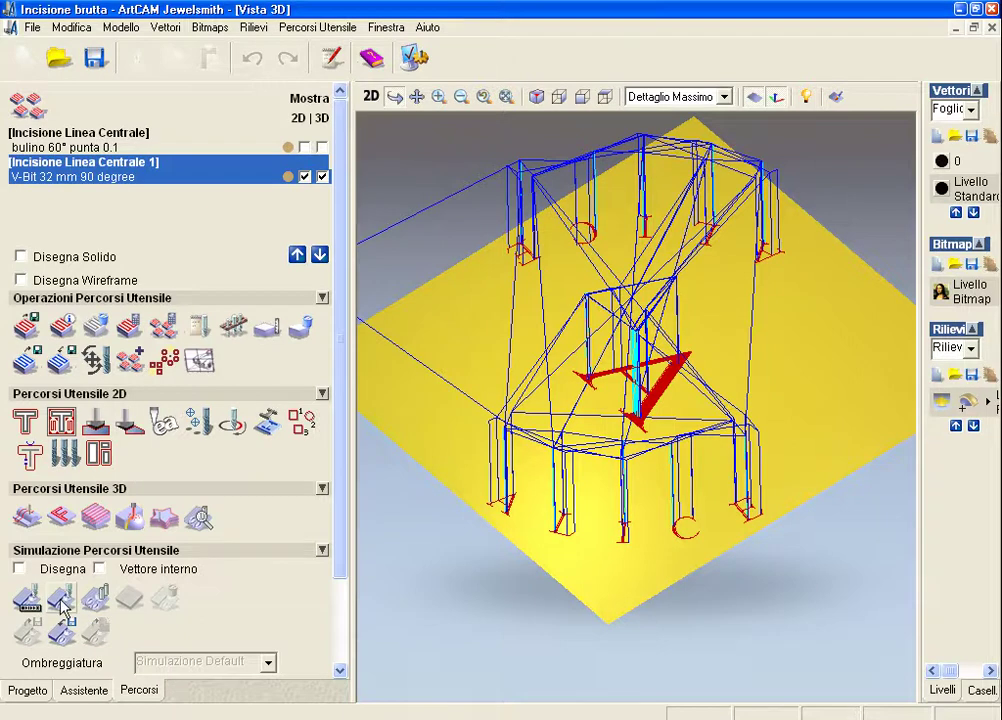
click(60, 600)
click(432, 528)
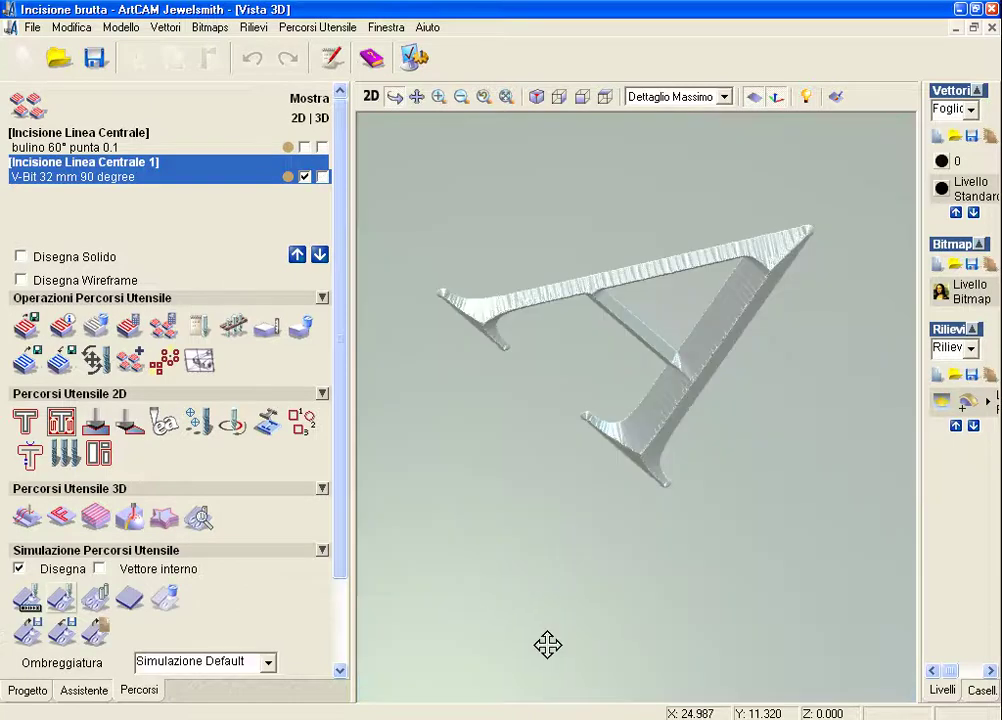
mouse_move(580, 617)
mouse_down()
mouse_move(687, 546)
mouse_move(646, 519)
mouse_move(683, 572)
mouse_up()
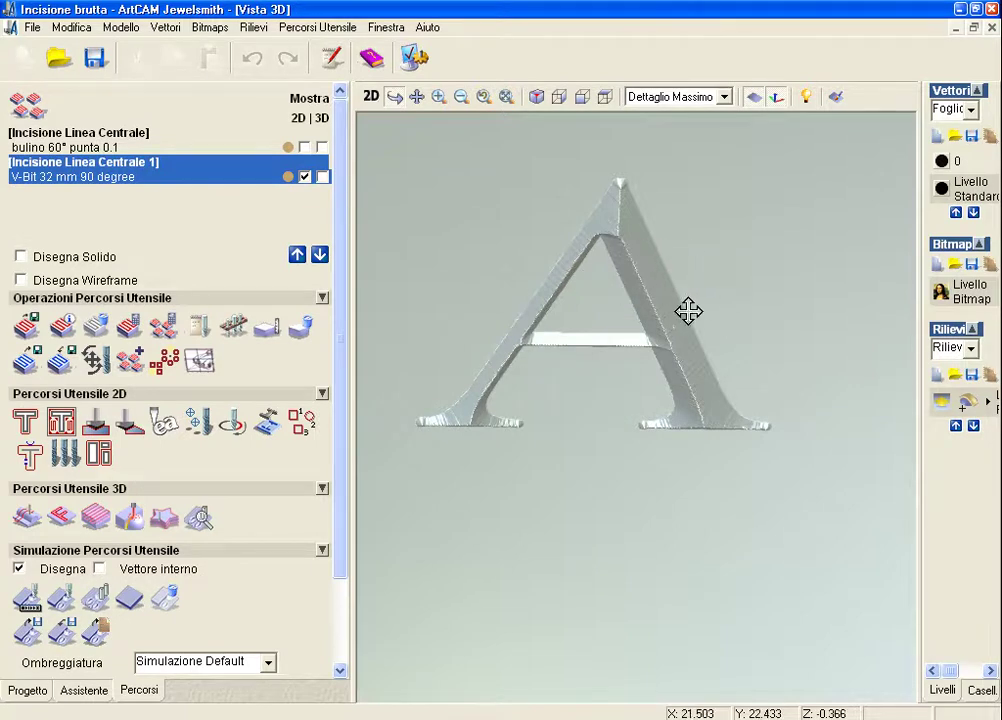
mouse_move(715, 326)
mouse_down()
mouse_move(581, 429)
mouse_move(708, 570)
mouse_move(631, 577)
mouse_up()
scroll(586, 418, down, 3)
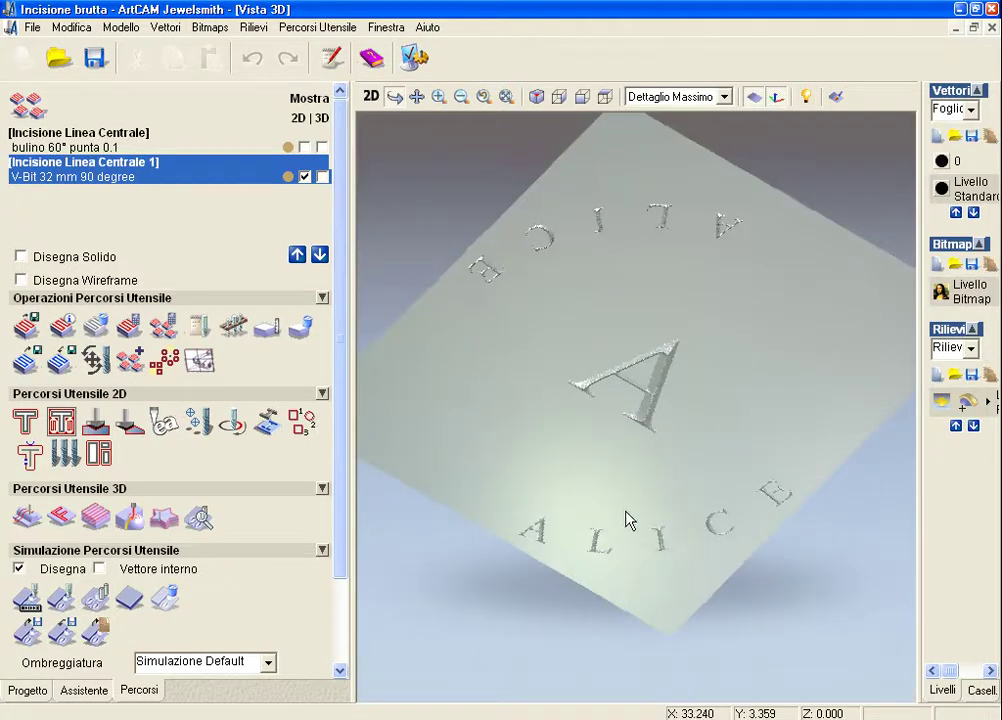
drag(627, 486, 653, 304)
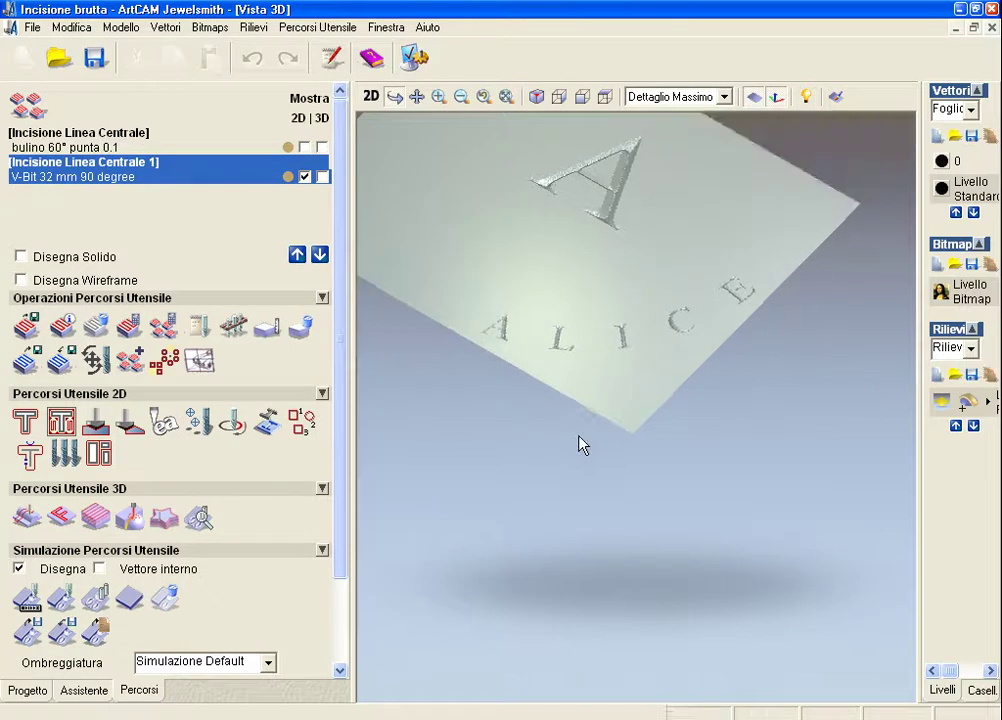
scroll(582, 443, up, 3)
mouse_move(586, 445)
mouse_down()
mouse_move(557, 311)
mouse_move(608, 465)
mouse_move(607, 508)
mouse_move(653, 512)
mouse_move(667, 552)
mouse_up()
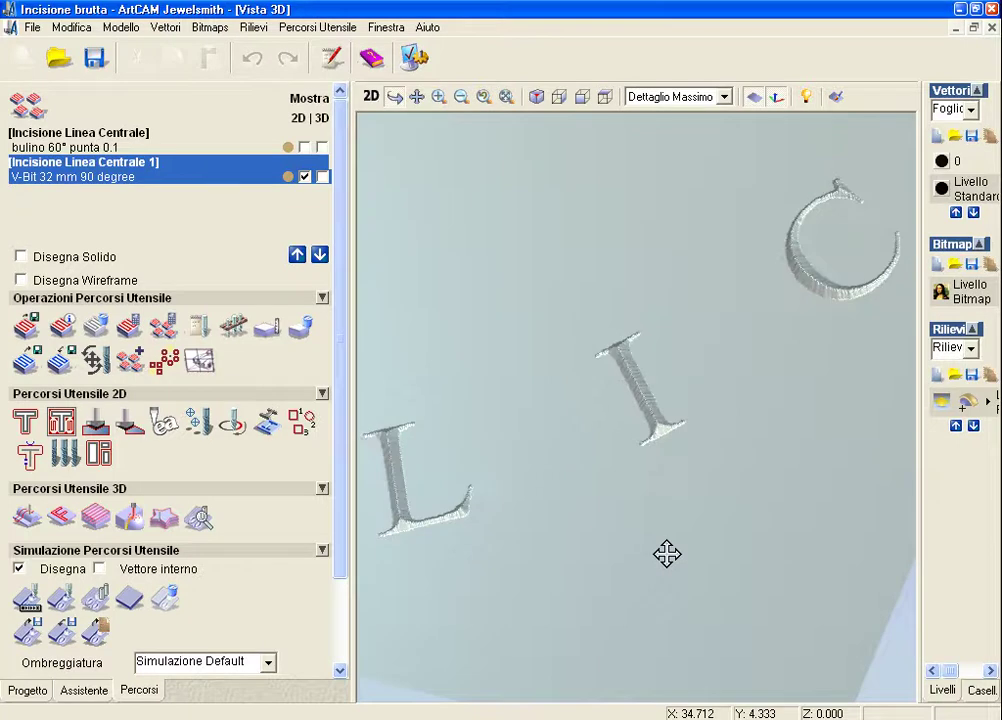
drag(557, 505, 601, 442)
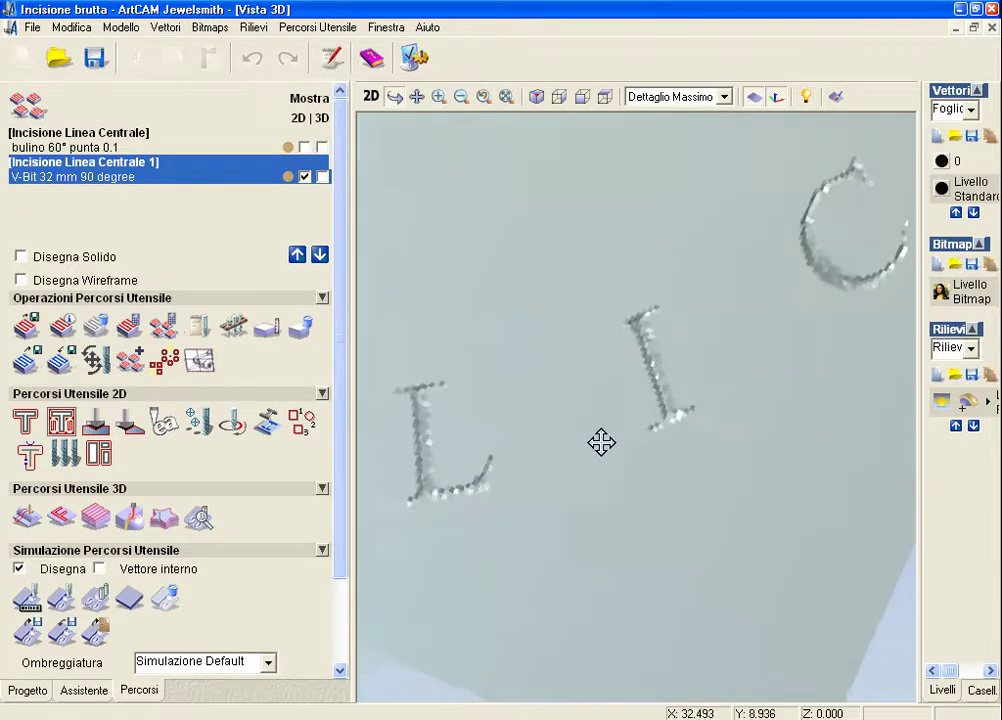
drag(752, 436, 729, 394)
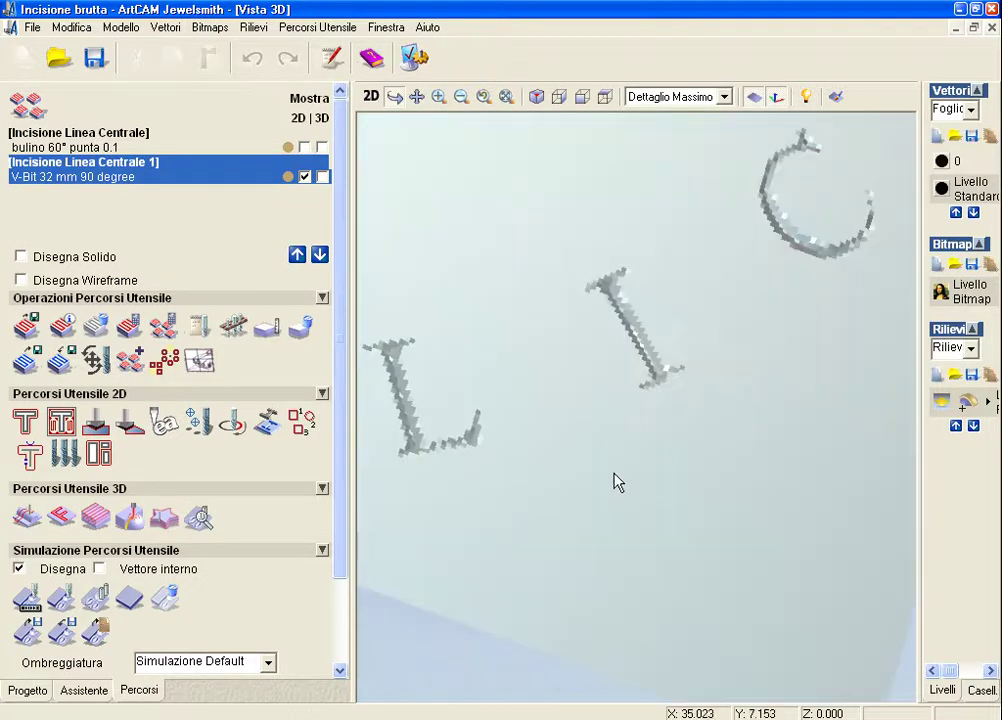
drag(550, 416, 476, 490)
scroll(527, 480, up, 5)
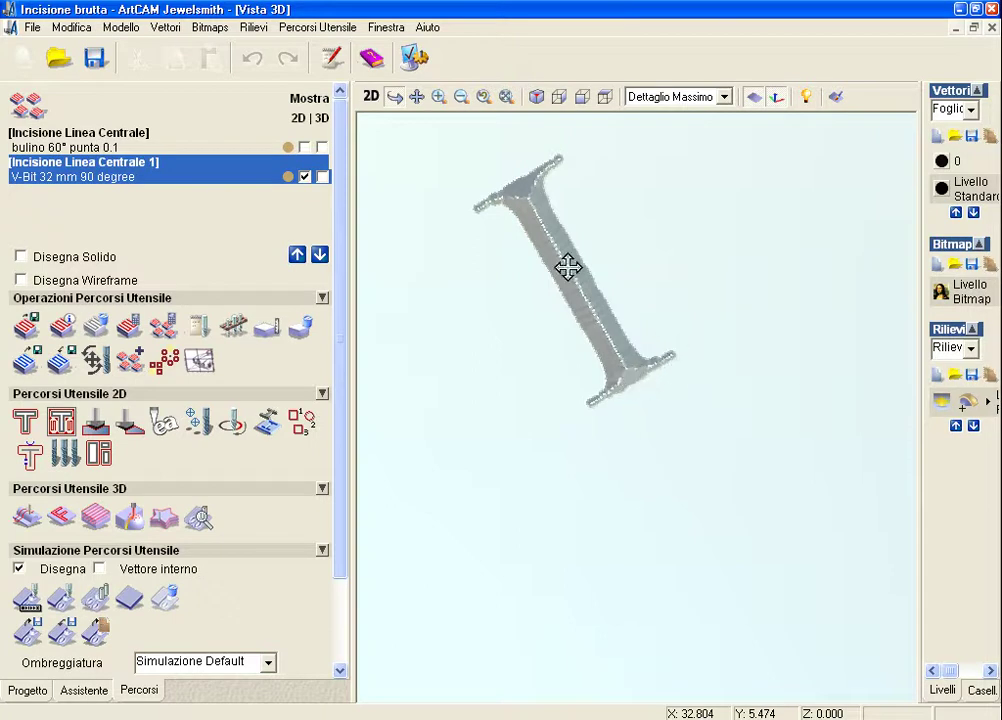
drag(645, 527, 645, 411)
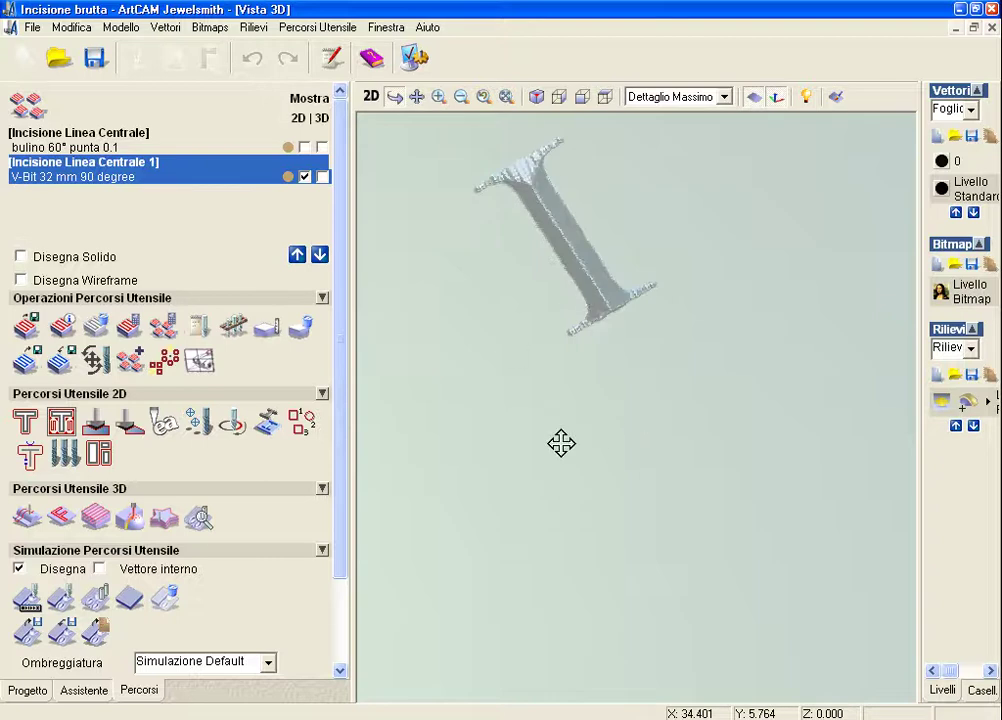
drag(684, 394, 412, 624)
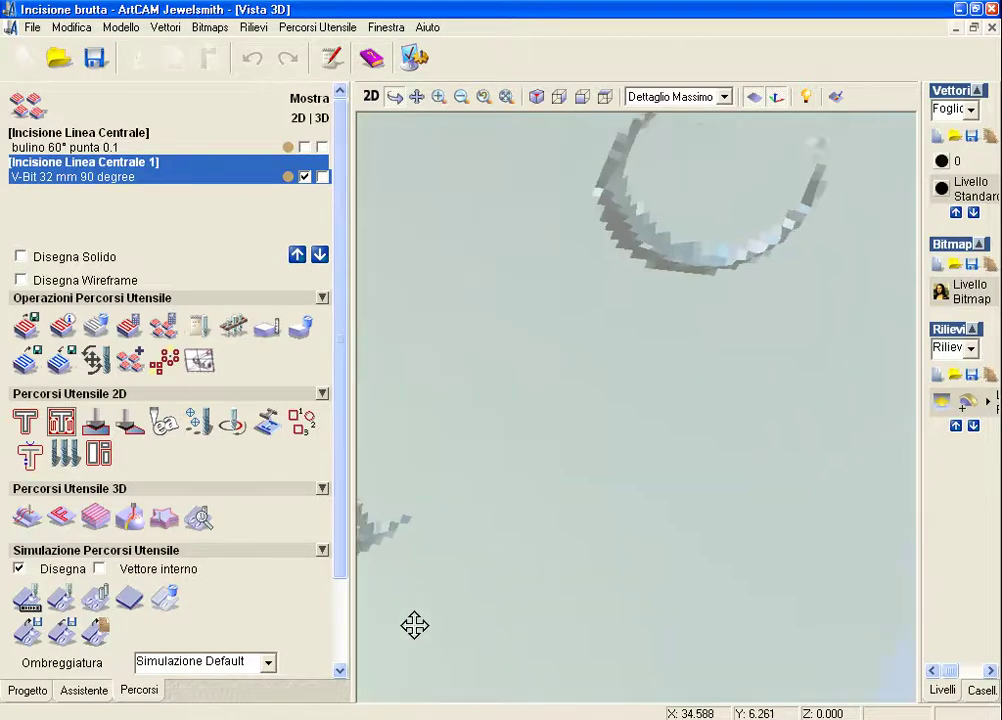
mouse_move(698, 381)
mouse_down()
mouse_move(551, 557)
mouse_move(652, 538)
mouse_move(656, 547)
mouse_up()
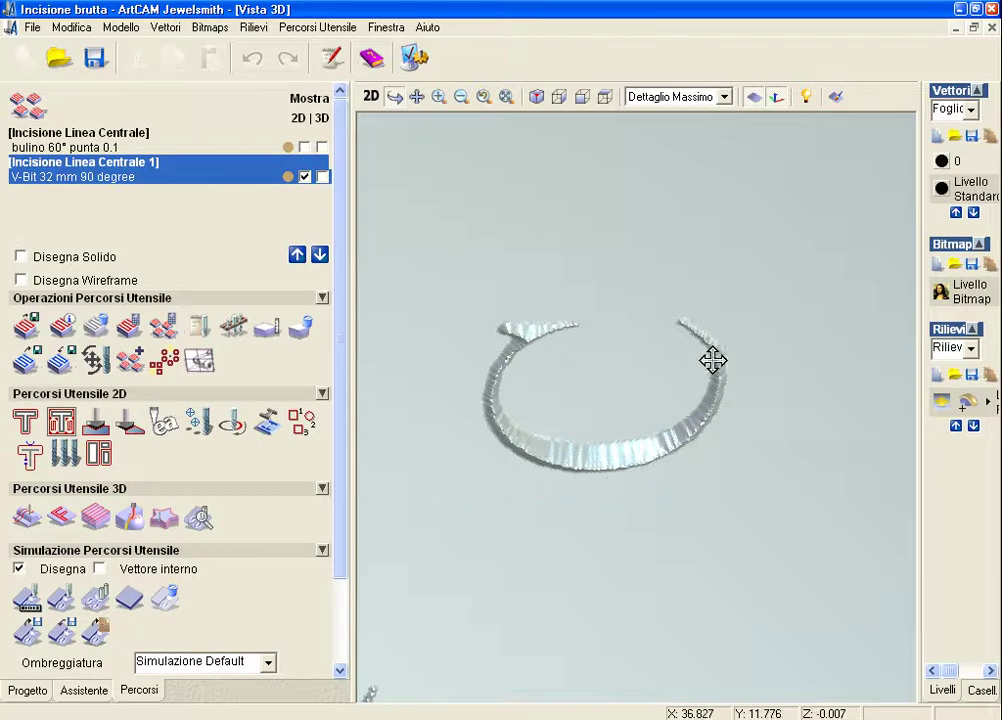
drag(785, 443, 768, 485)
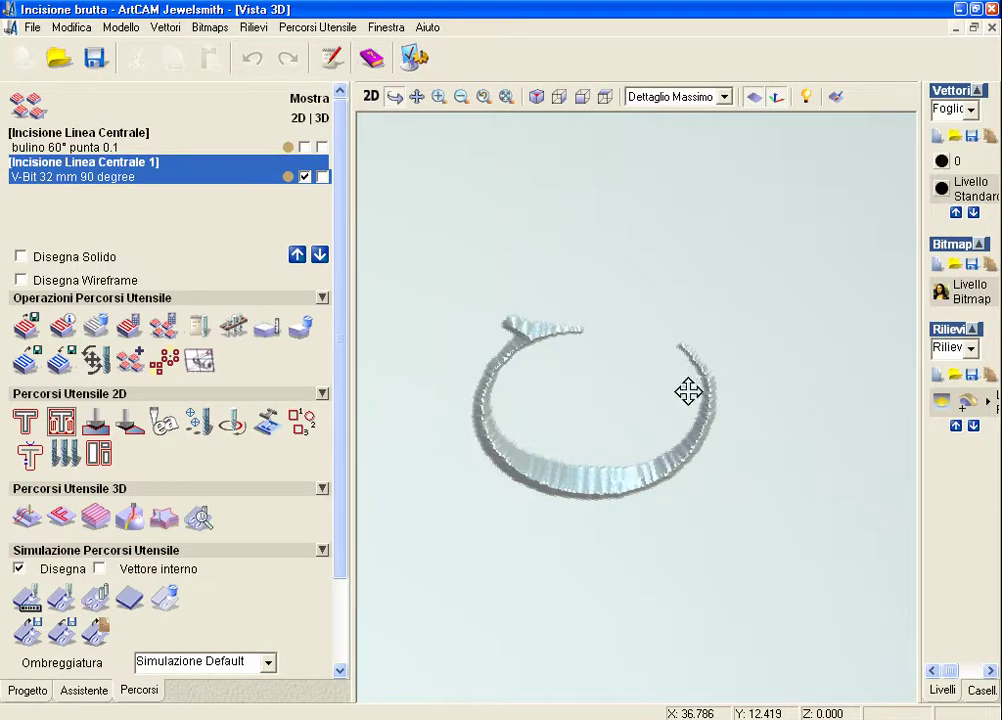
drag(749, 530, 619, 620)
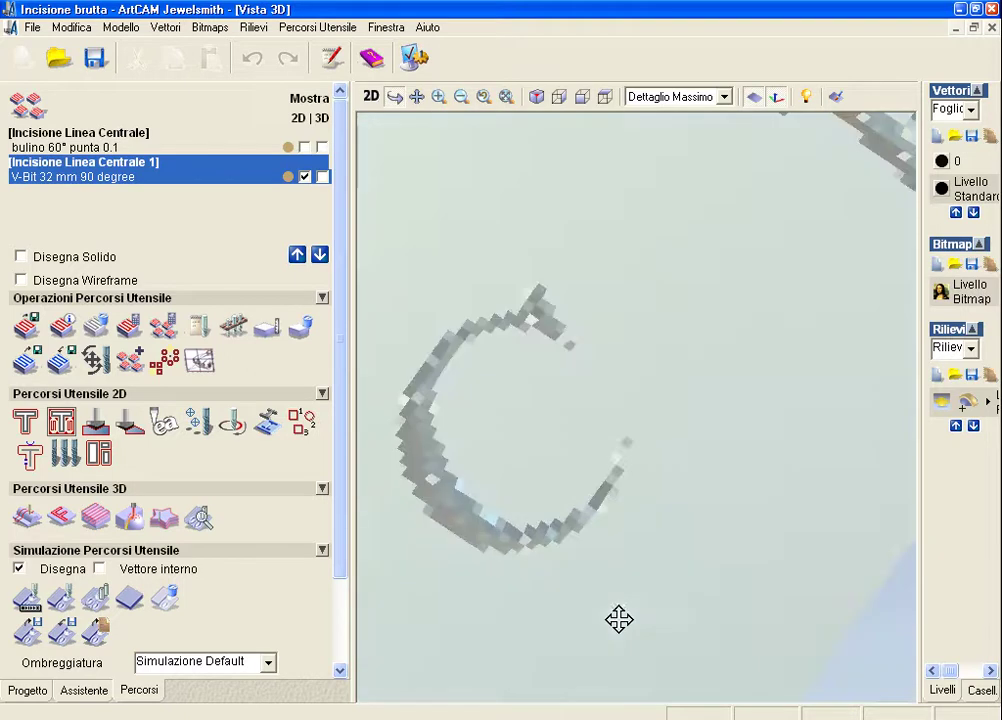
drag(660, 525, 662, 509)
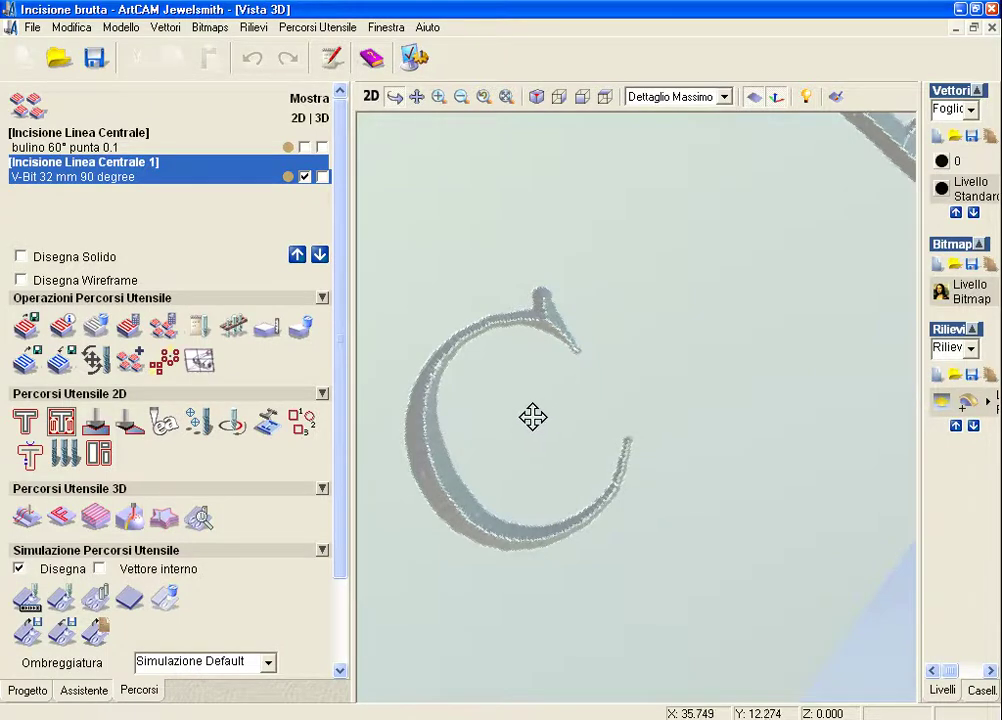
drag(532, 418, 503, 390)
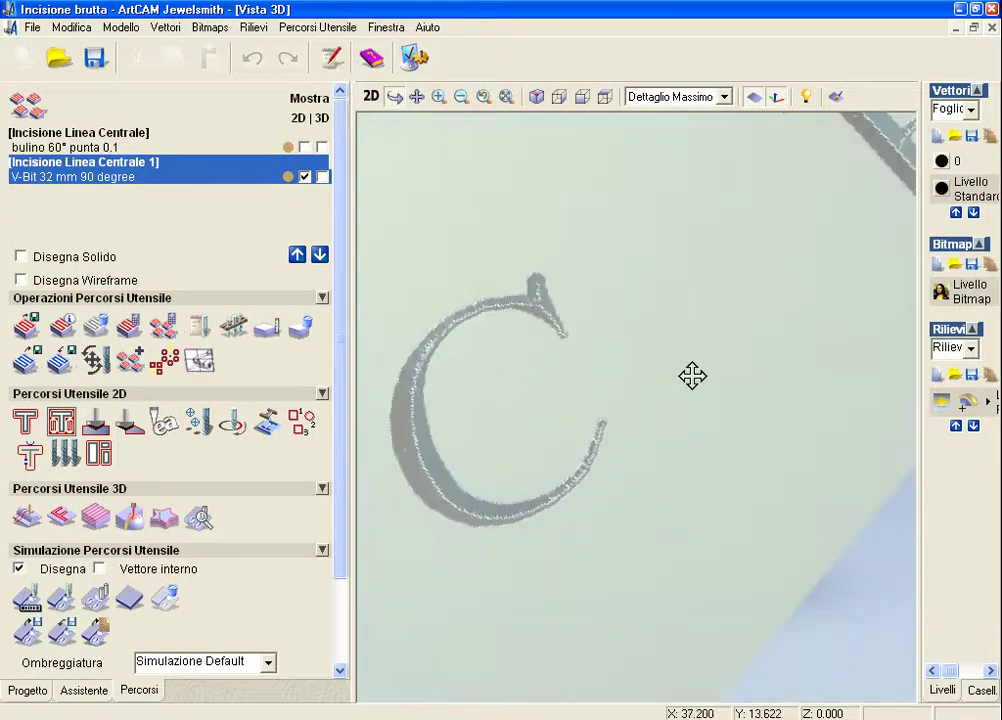
scroll(690, 376, down, 2)
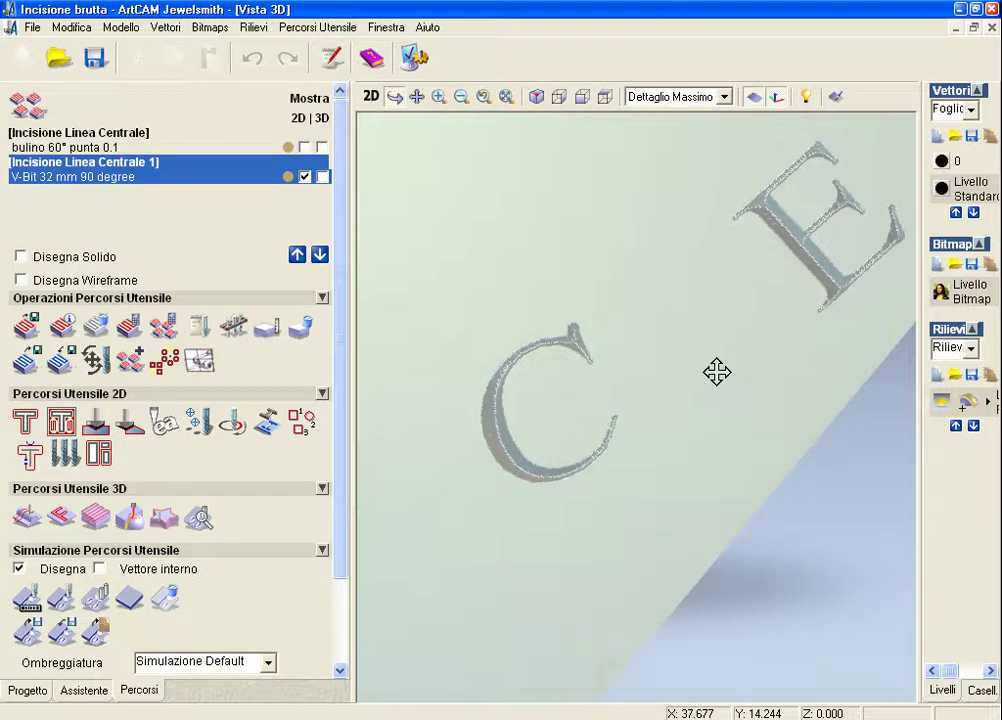
mouse_move(717, 372)
mouse_down()
mouse_move(641, 467)
mouse_move(720, 371)
mouse_move(724, 401)
mouse_up()
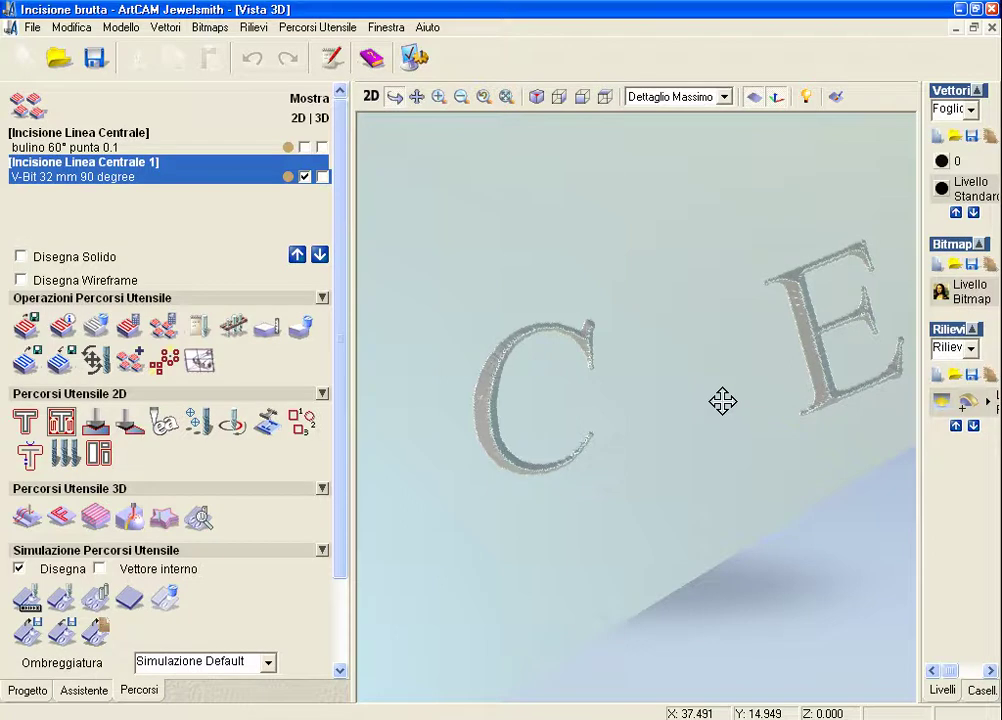
mouse_move(718, 405)
mouse_down()
mouse_move(699, 410)
mouse_move(738, 407)
mouse_up()
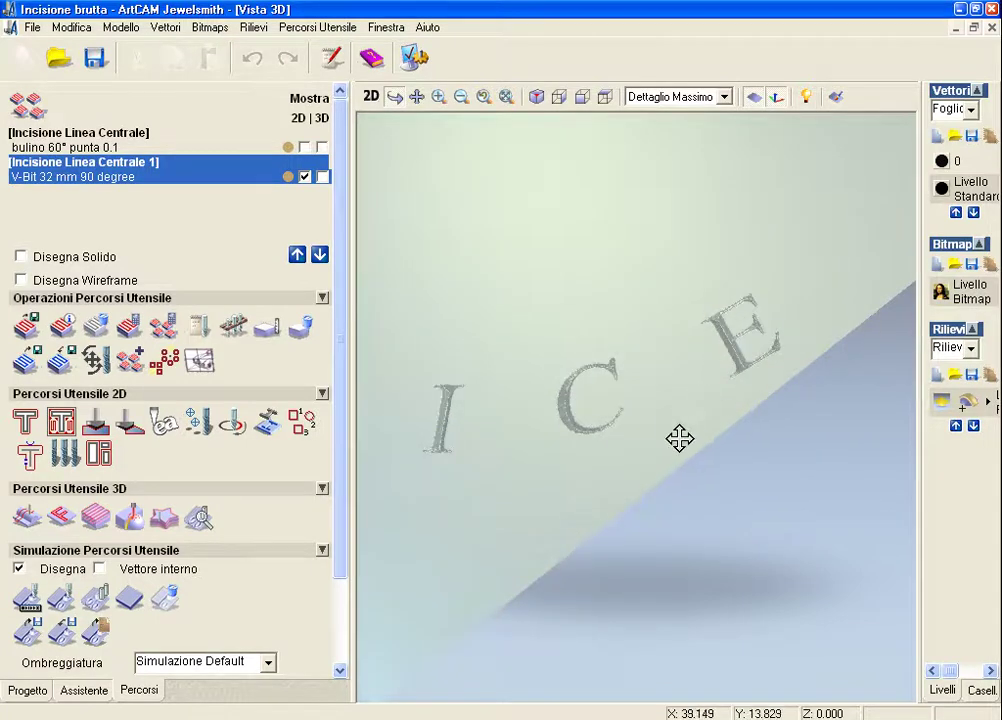
drag(521, 454, 615, 423)
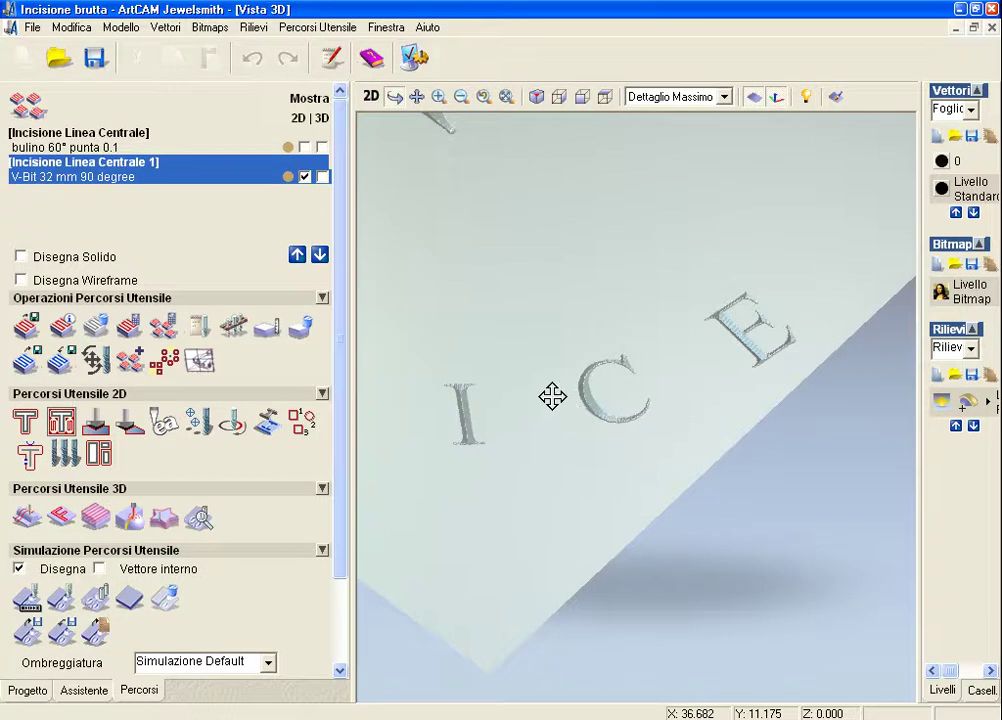
drag(550, 396, 673, 405)
mouse_move(548, 512)
mouse_down()
mouse_move(417, 480)
mouse_move(550, 539)
mouse_move(436, 528)
mouse_move(782, 469)
mouse_move(662, 409)
mouse_move(671, 385)
mouse_move(758, 385)
mouse_move(781, 408)
mouse_move(783, 429)
mouse_up()
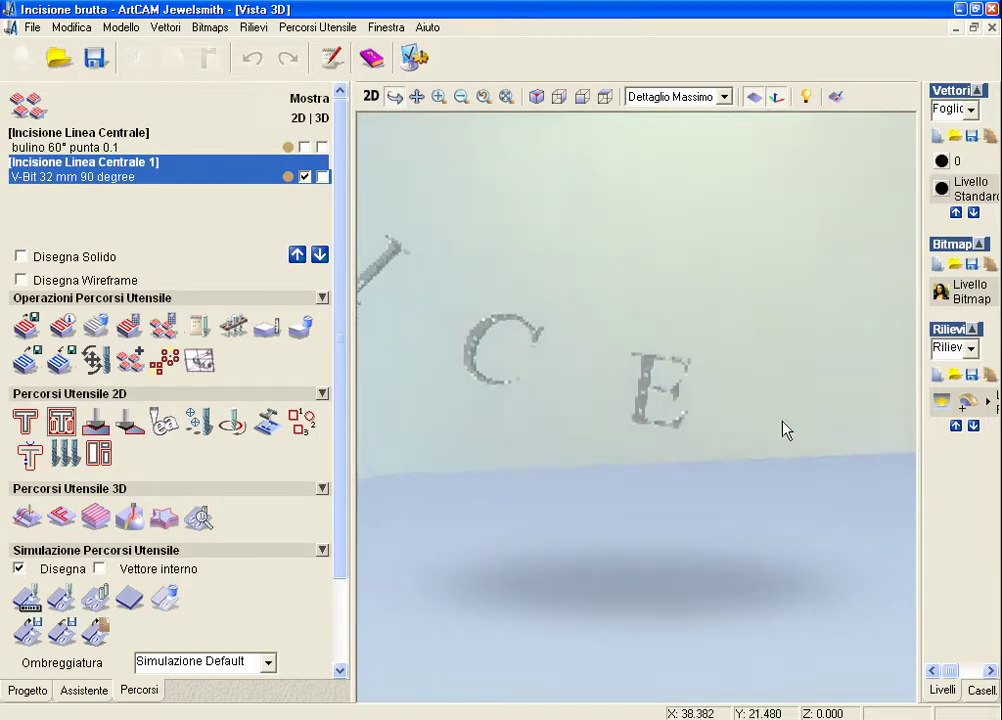
scroll(783, 429, up, 5)
drag(769, 505, 752, 510)
scroll(588, 529, up, 2)
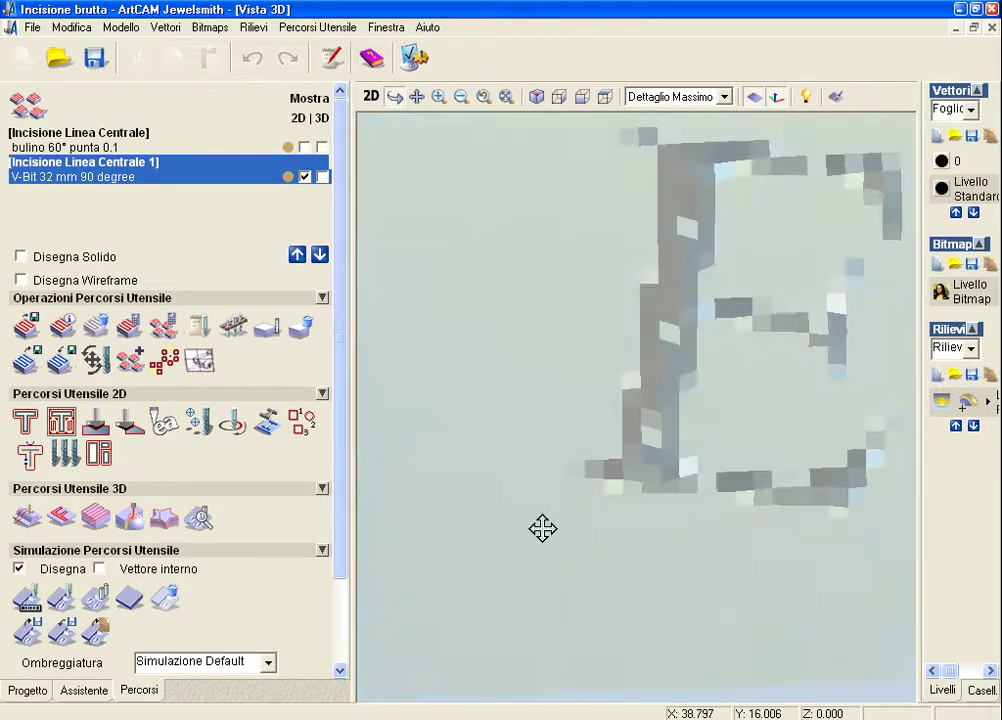
click(417, 97)
drag(526, 273, 449, 306)
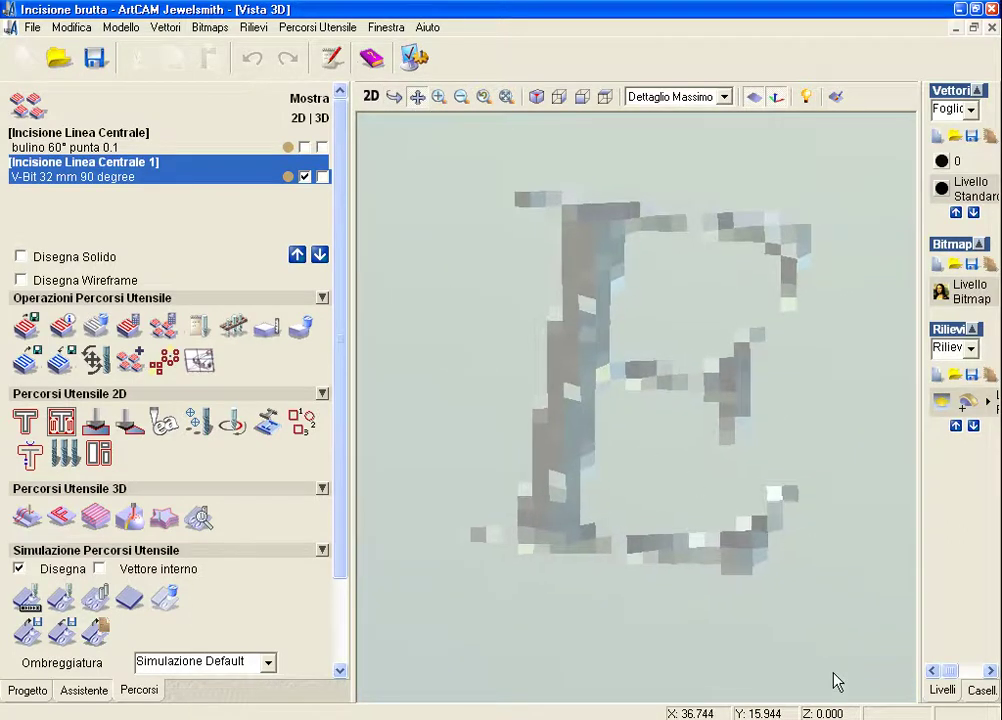
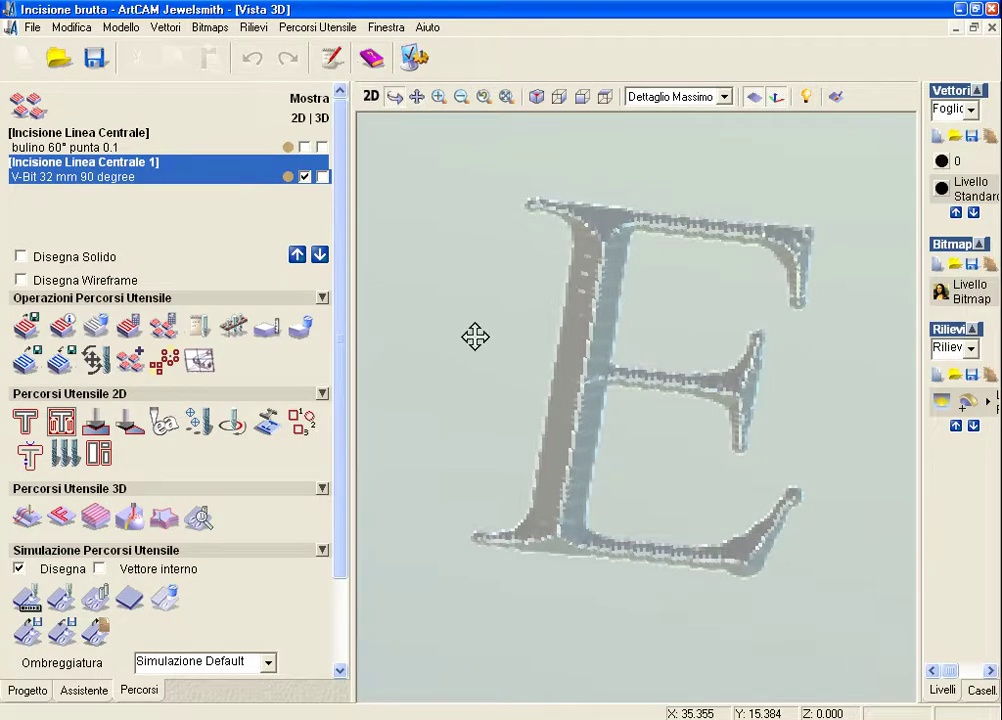
- Clear the engraving simulation from the E and bring up the Assistant design tools
scroll(479, 345, down, 3)
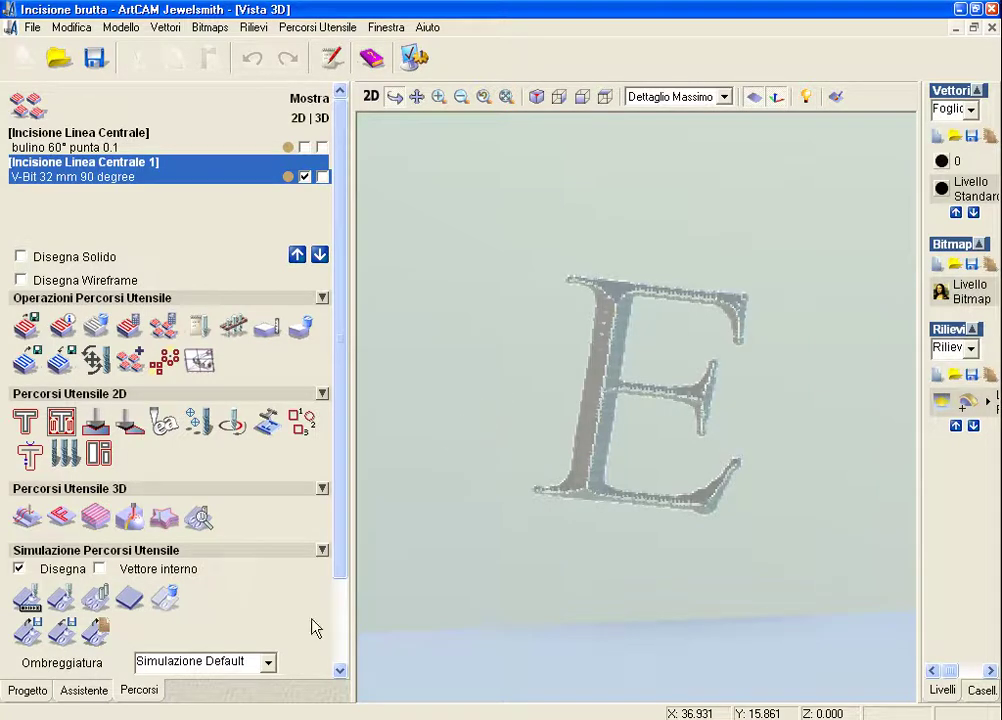
click(165, 597)
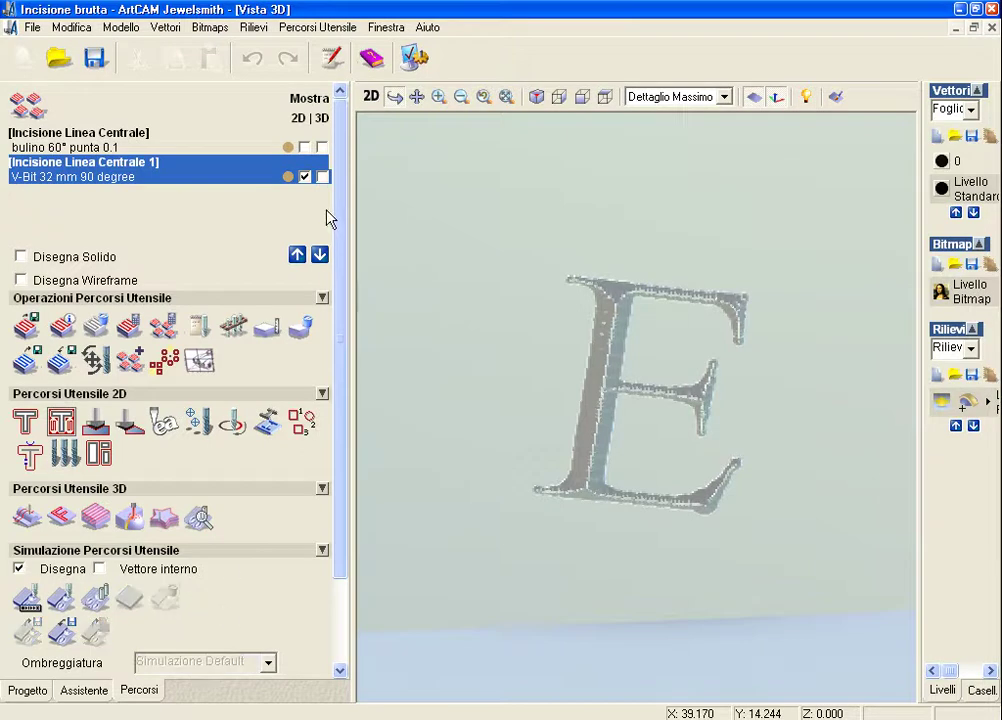
click(85, 690)
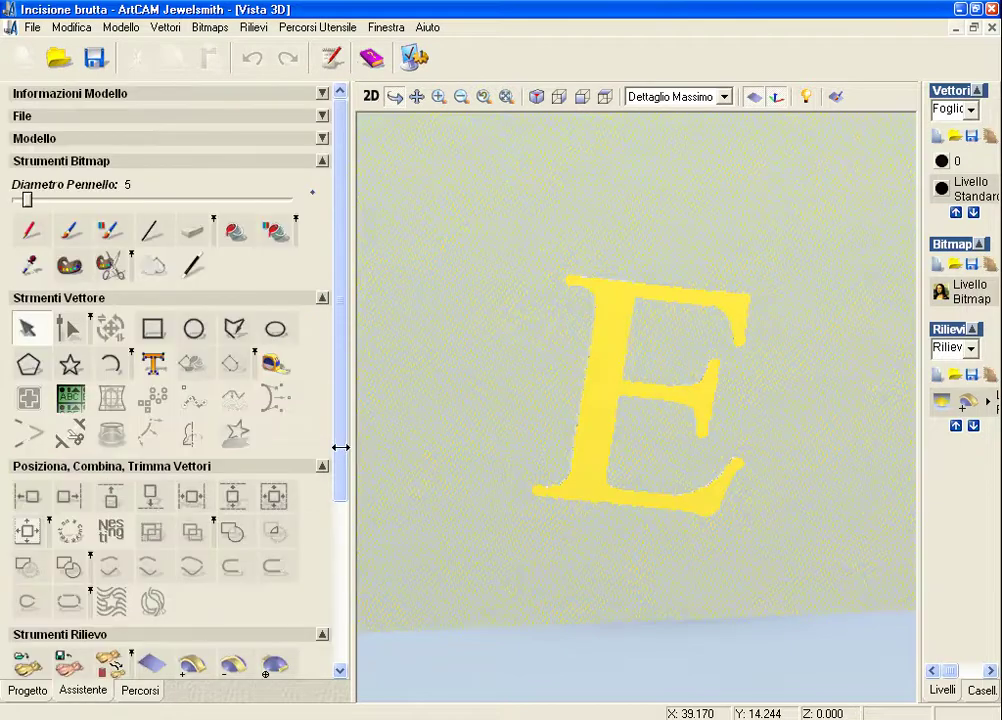
- In the 2D drawing, split the upper-left ALICE text with Separa Vettore(i) and select the E
click(371, 98)
click(371, 98)
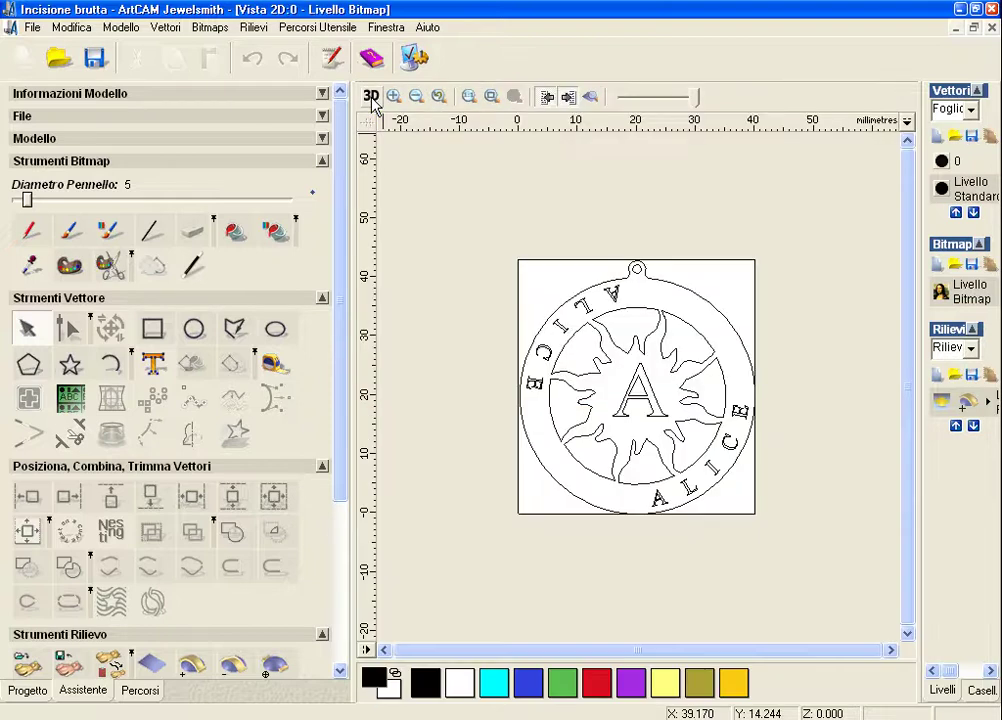
scroll(525, 355, up, 1)
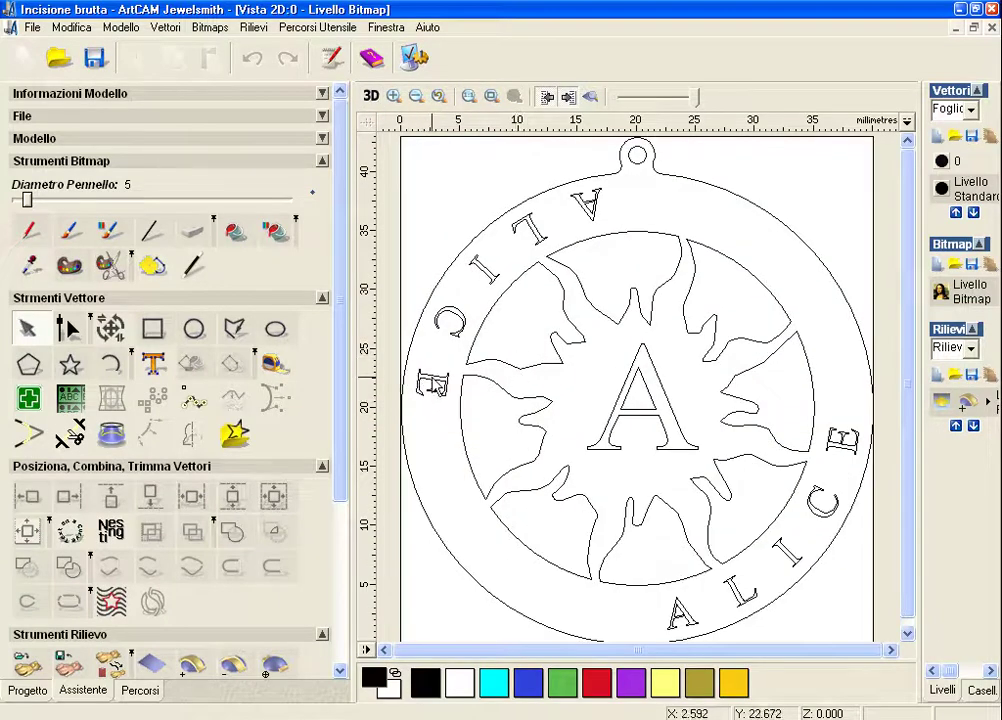
click(432, 380)
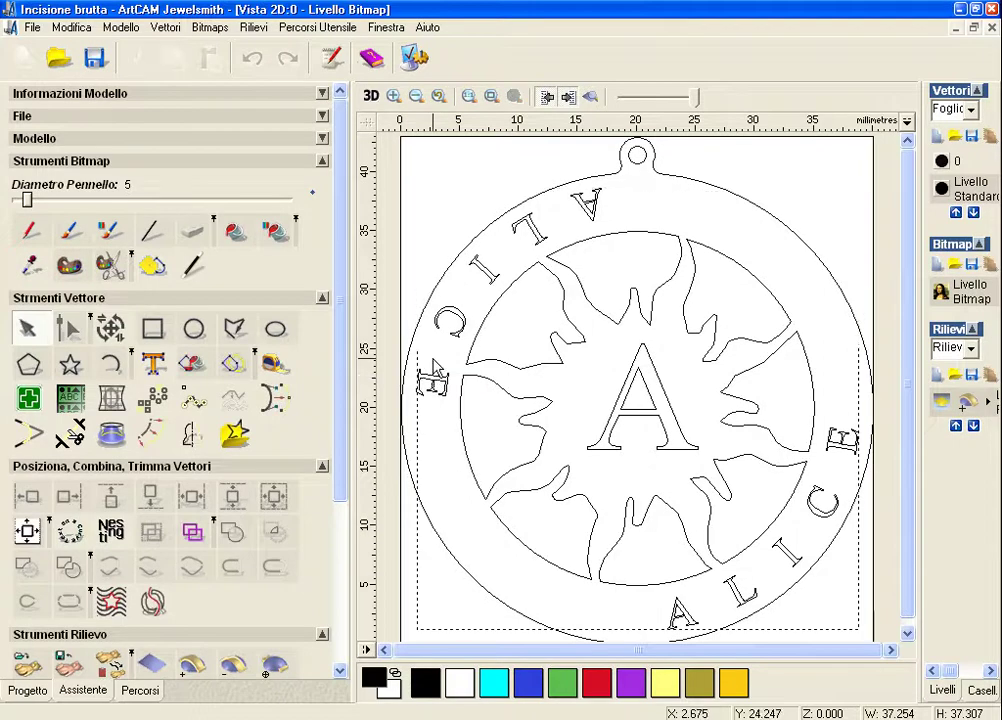
click(433, 379)
right_click(433, 377)
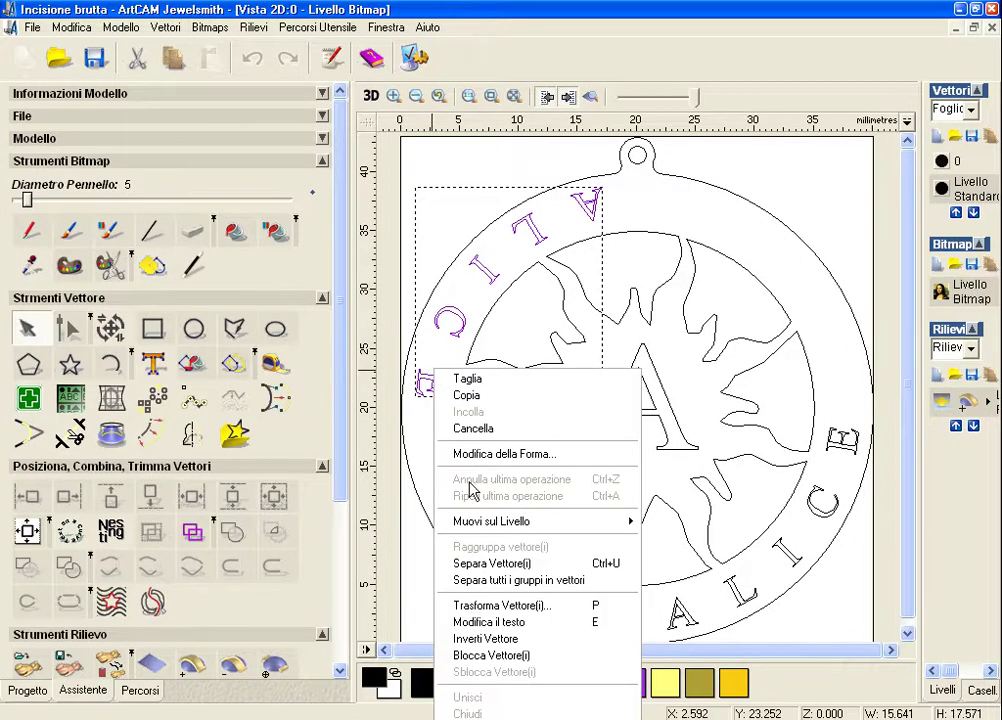
click(470, 557)
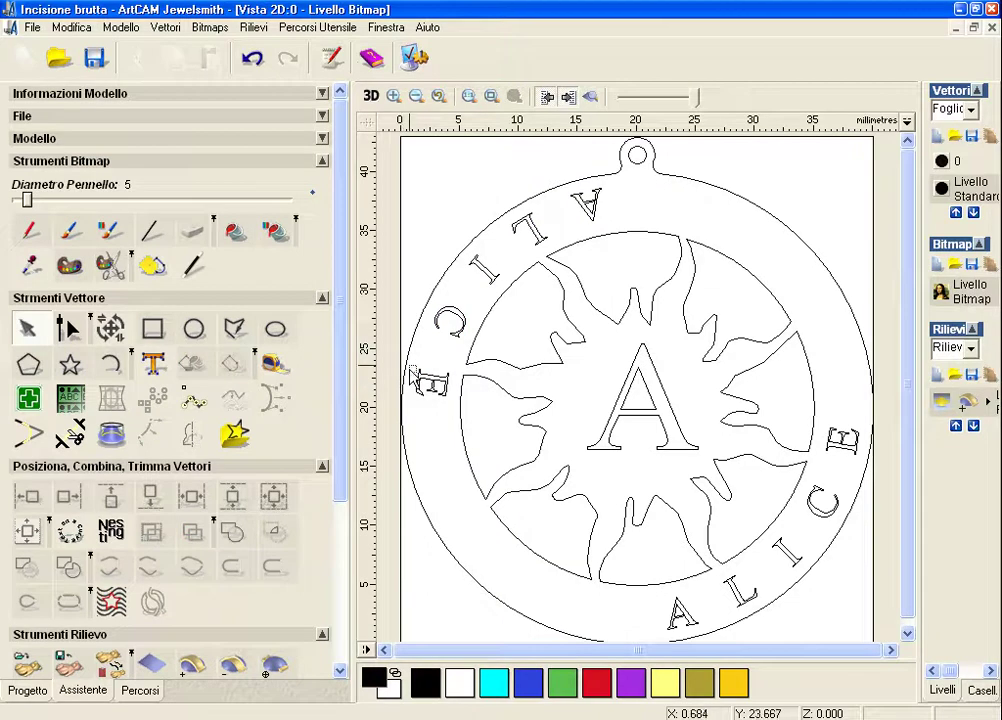
click(430, 383)
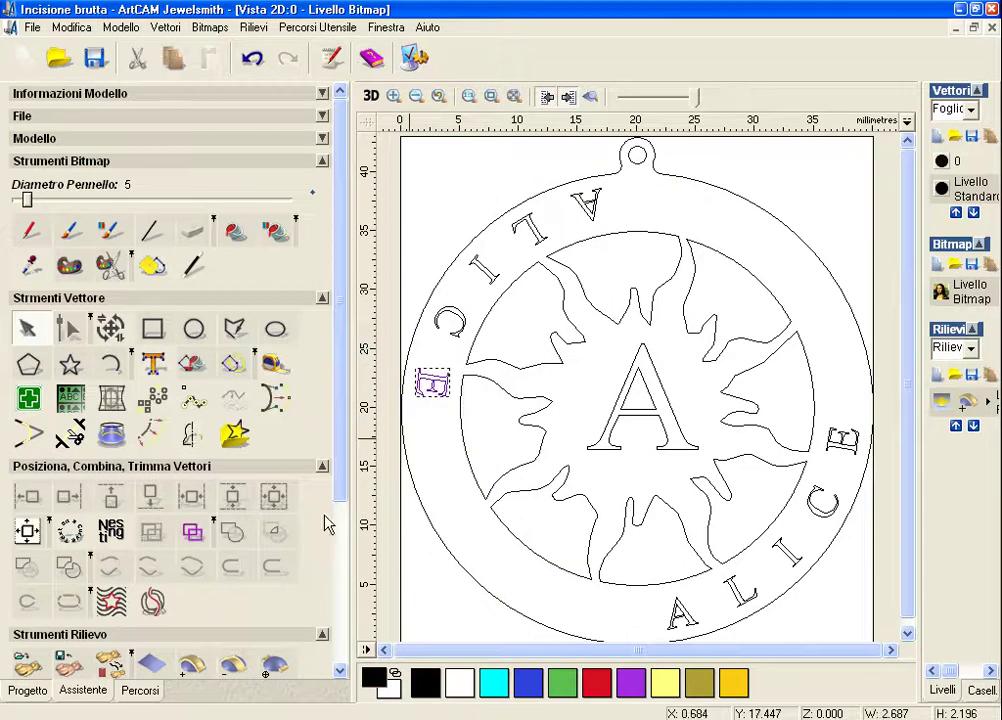
- Give the letter E a pyramid profile at a 45° angle and add it to the relief
double_click(422, 377)
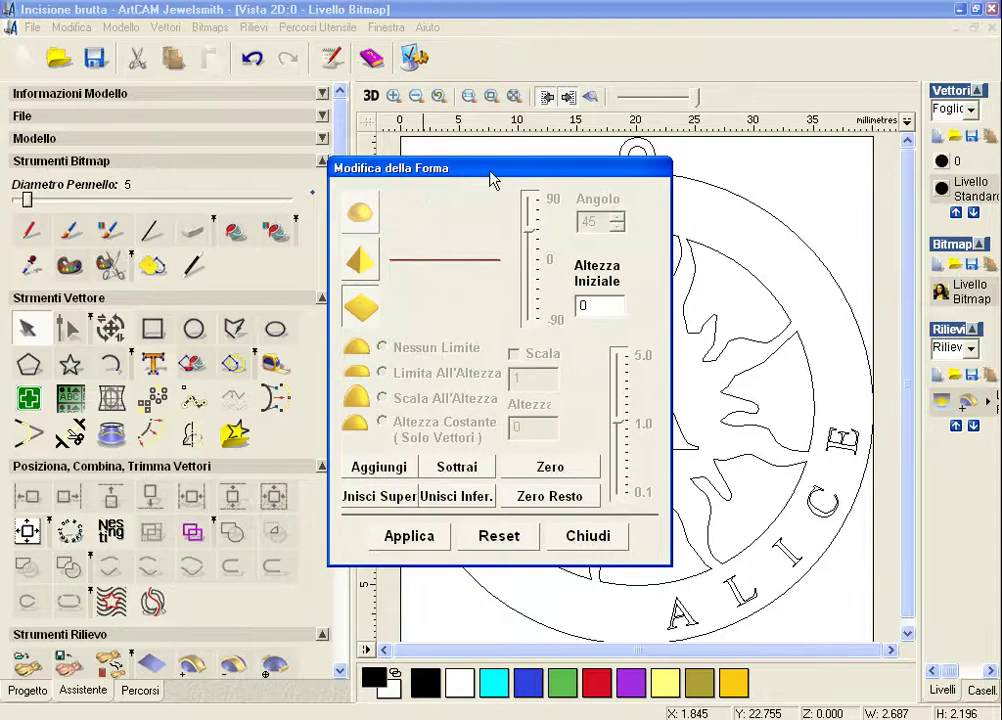
drag(490, 168, 200, 142)
click(140, 218)
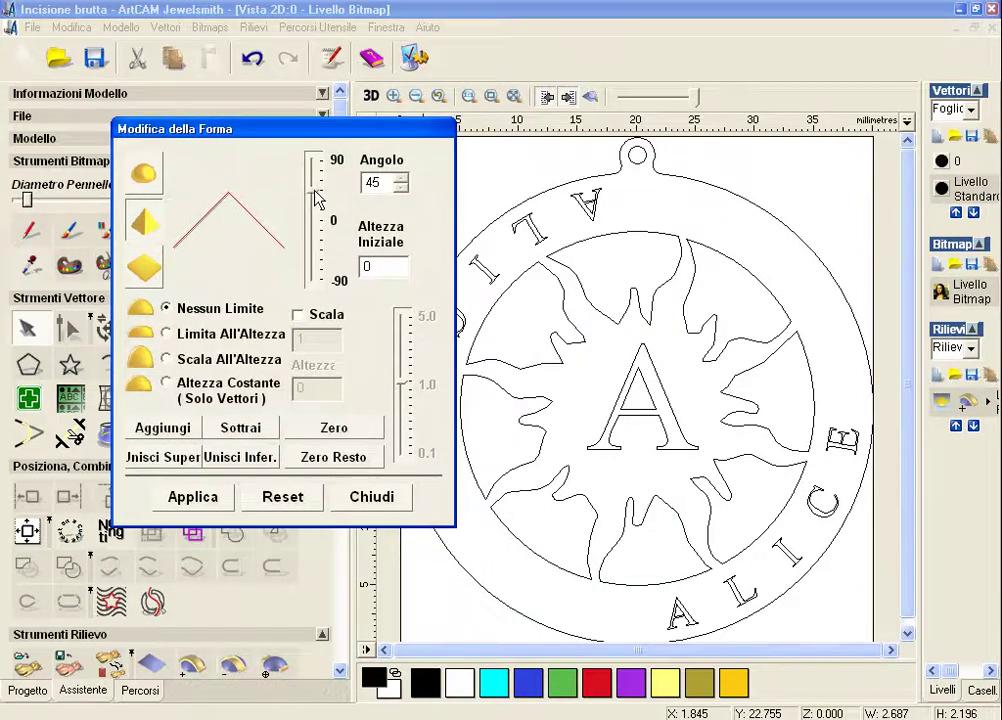
drag(313, 196, 314, 255)
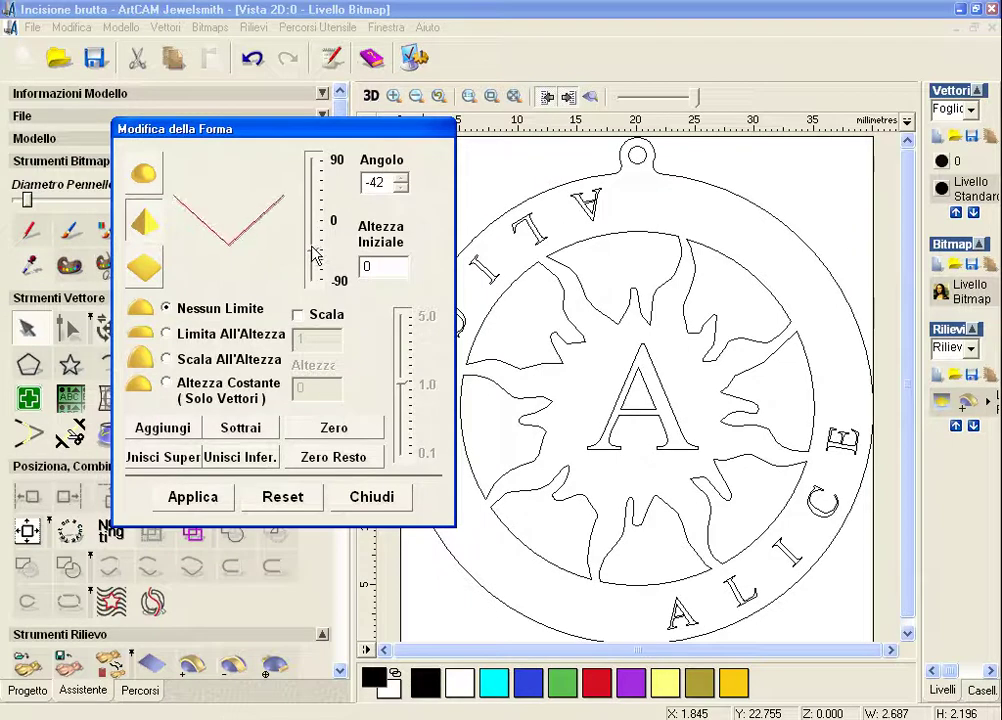
drag(315, 256, 318, 283)
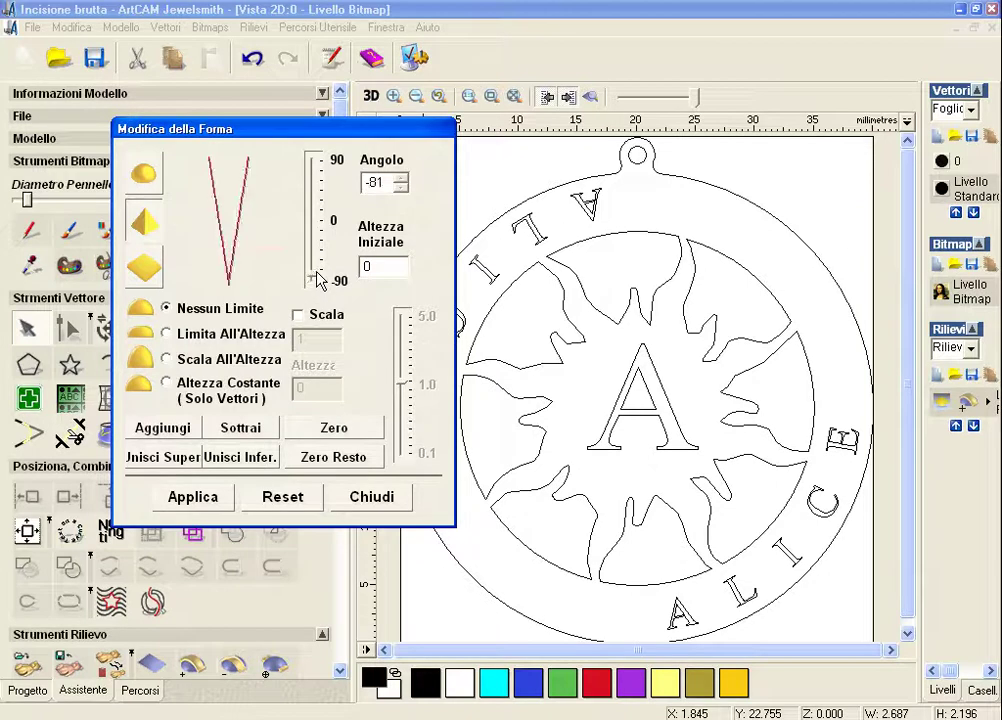
drag(318, 280, 322, 260)
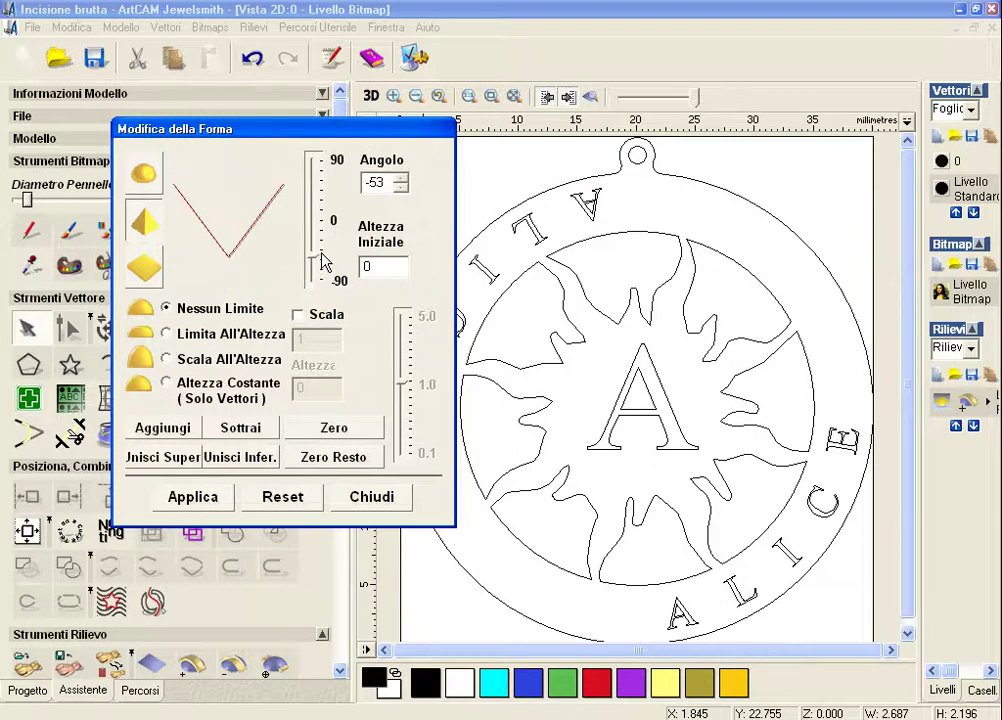
double_click(383, 188)
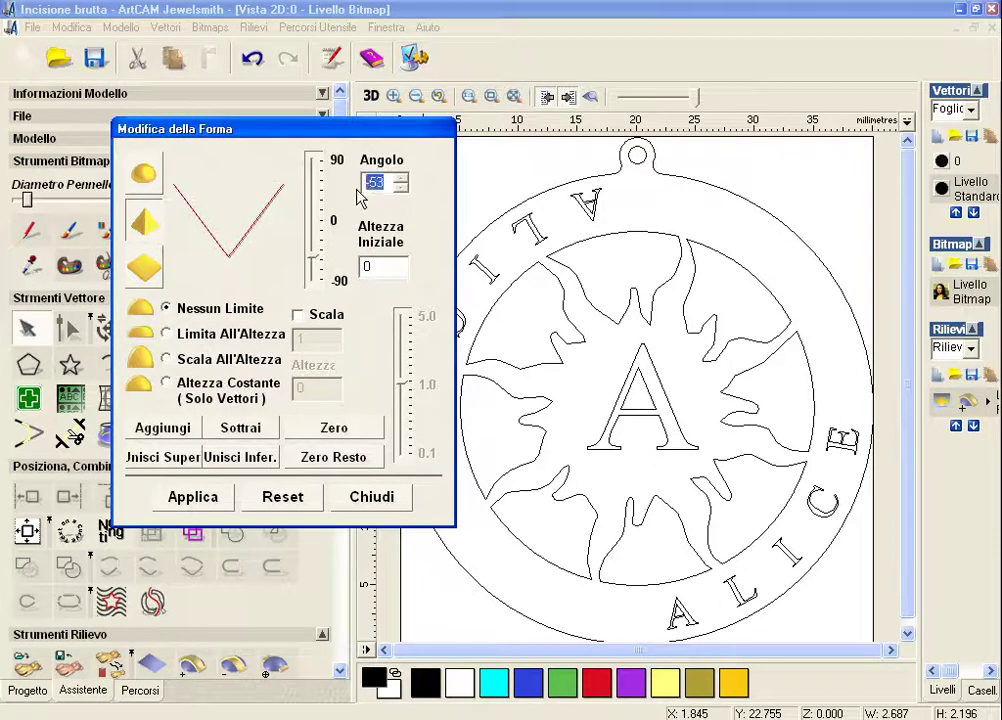
text(4)
click(165, 428)
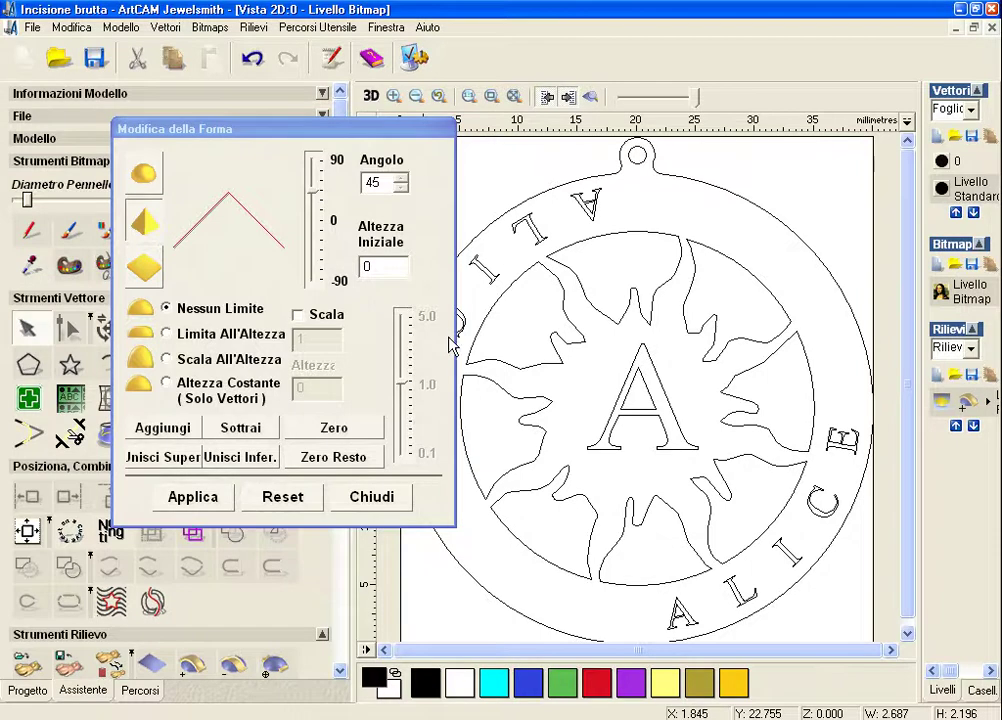
key(F3)
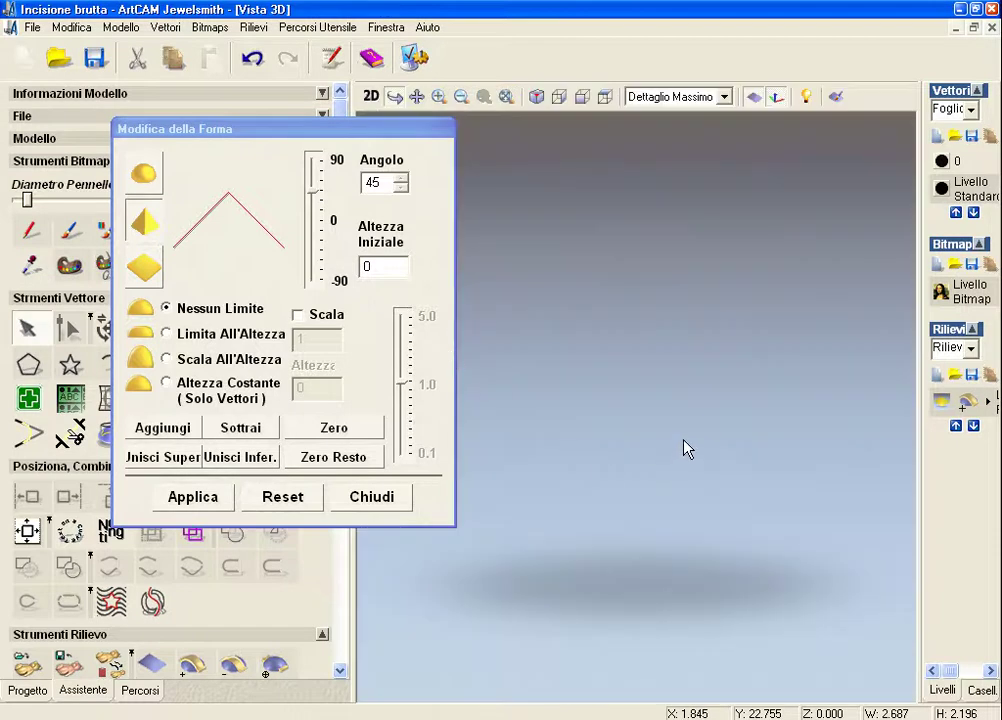
- Orbit around the relief slab in 3D and close the shape editor
drag(696, 447, 732, 497)
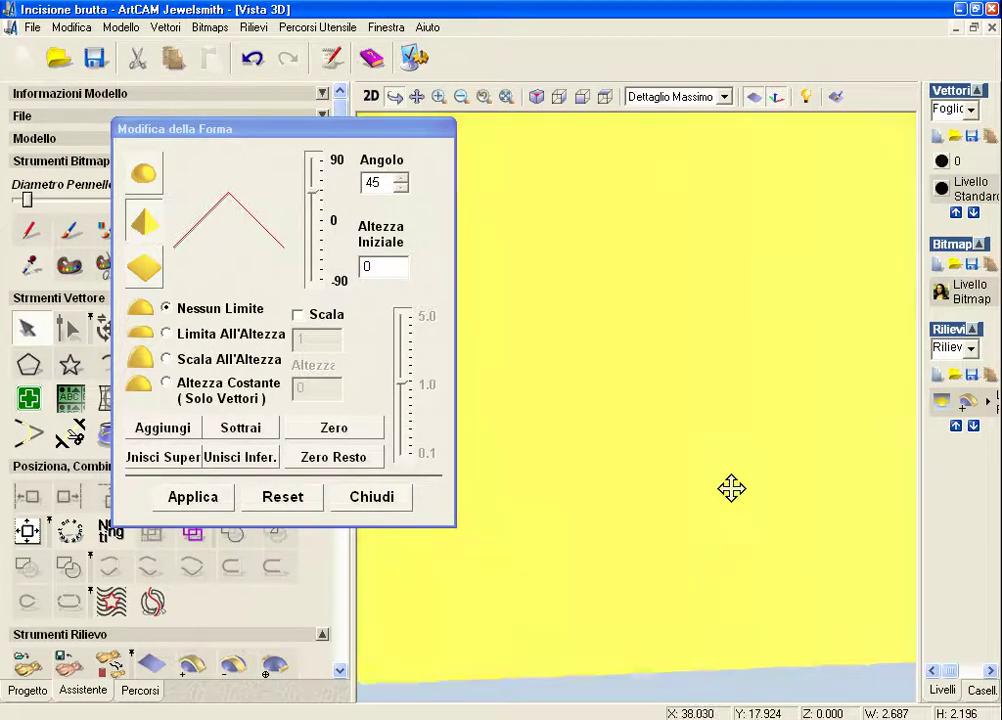
mouse_move(732, 497)
mouse_down()
mouse_move(653, 426)
mouse_move(832, 394)
mouse_up()
mouse_move(595, 224)
mouse_down()
mouse_move(637, 425)
mouse_move(598, 249)
mouse_move(505, 347)
mouse_up()
mouse_move(584, 405)
mouse_down()
mouse_move(731, 378)
mouse_move(778, 400)
mouse_move(729, 425)
mouse_move(718, 374)
mouse_move(575, 315)
mouse_move(504, 338)
mouse_up()
mouse_move(560, 300)
mouse_down()
mouse_move(595, 310)
mouse_move(693, 380)
mouse_up()
click(368, 500)
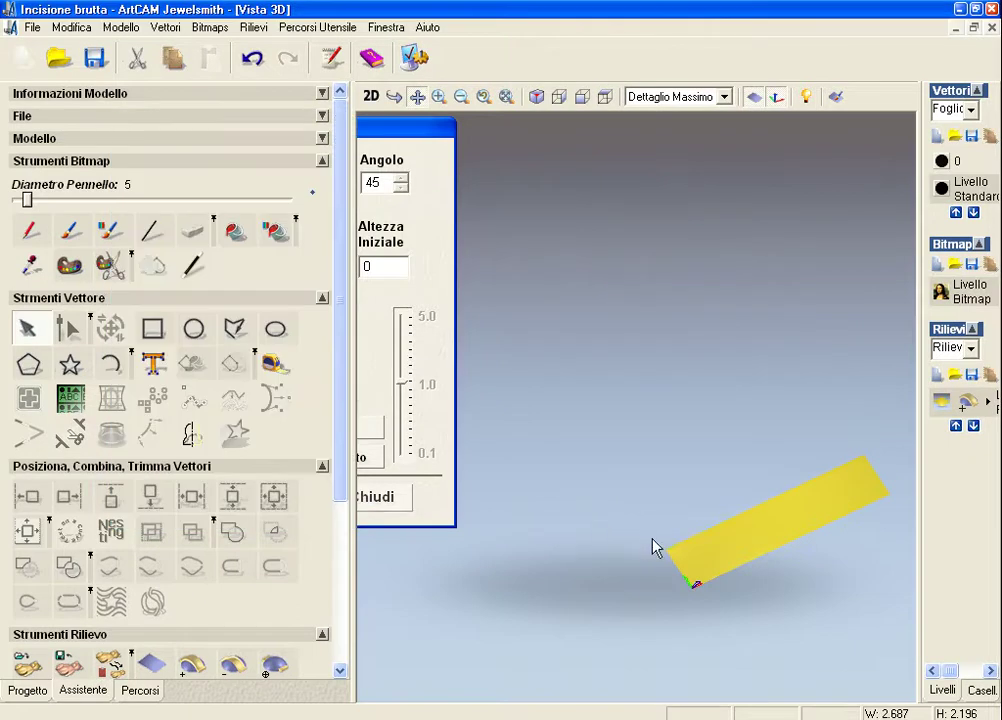
mouse_move(672, 549)
mouse_down()
mouse_move(647, 490)
mouse_move(608, 503)
mouse_up()
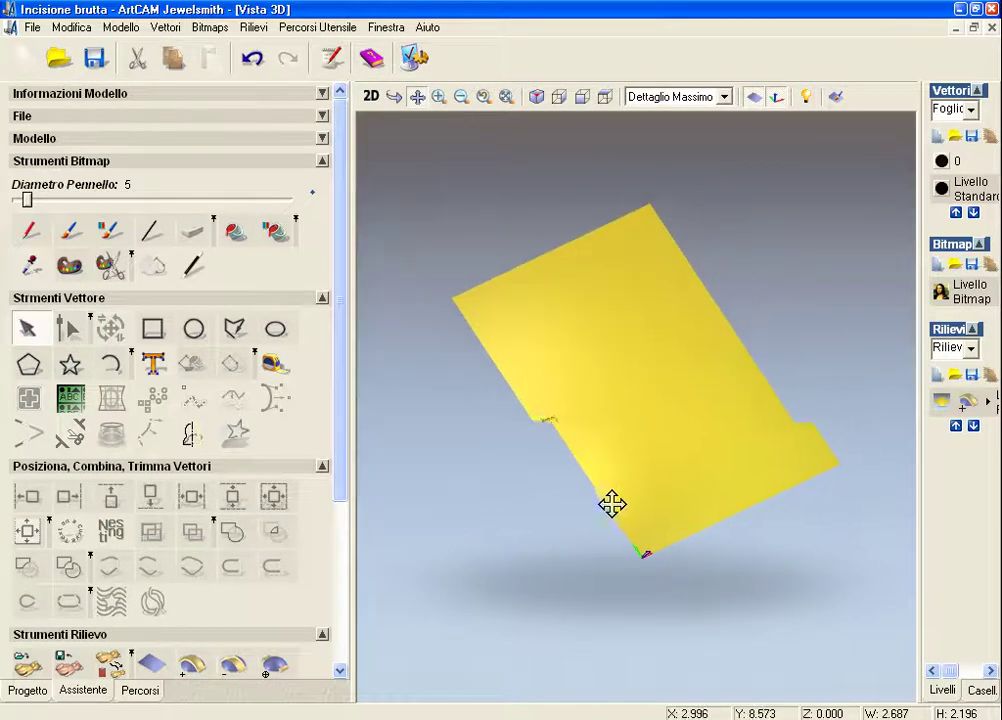
- Zoom in on the engraved E and rotate to view it edge-on
click(441, 98)
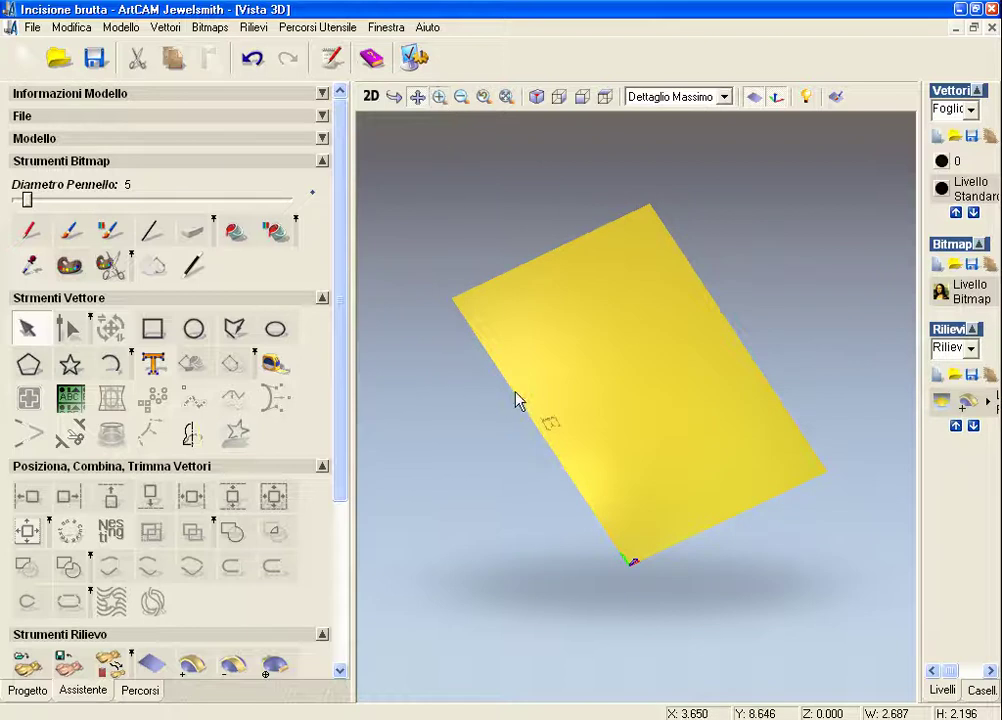
drag(515, 398, 590, 477)
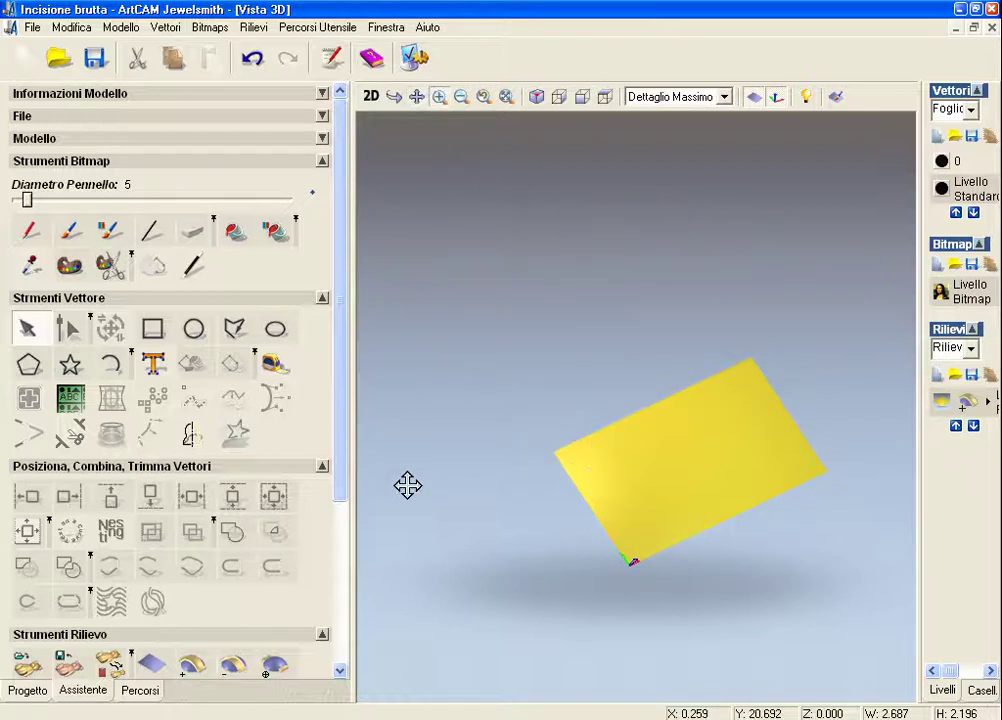
scroll(420, 485, up, 5)
drag(518, 410, 566, 481)
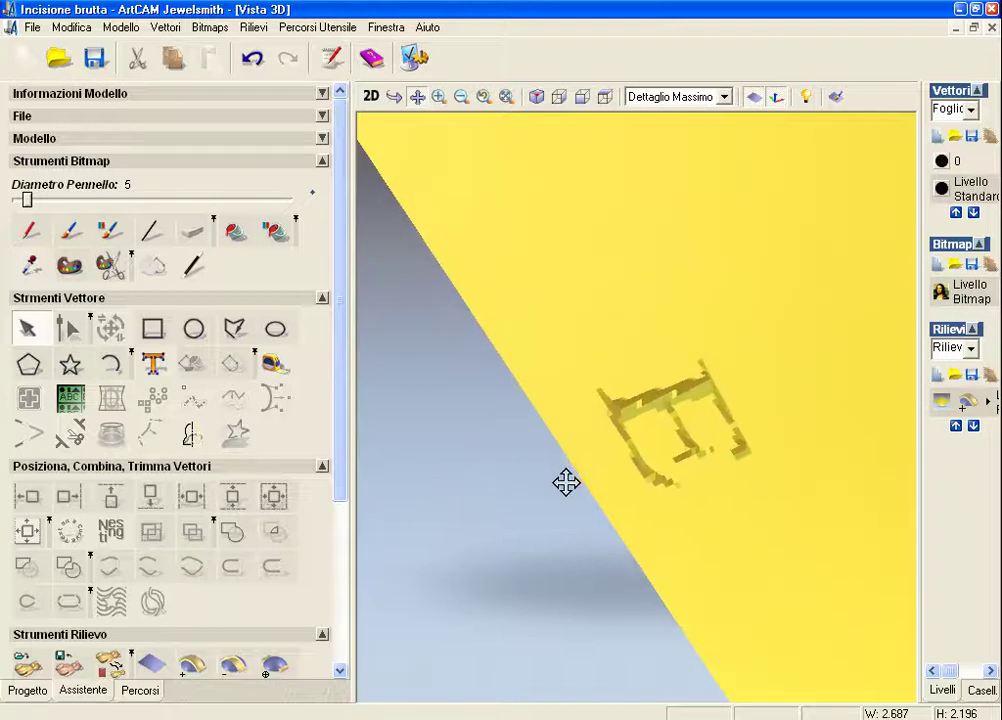
drag(526, 398, 474, 416)
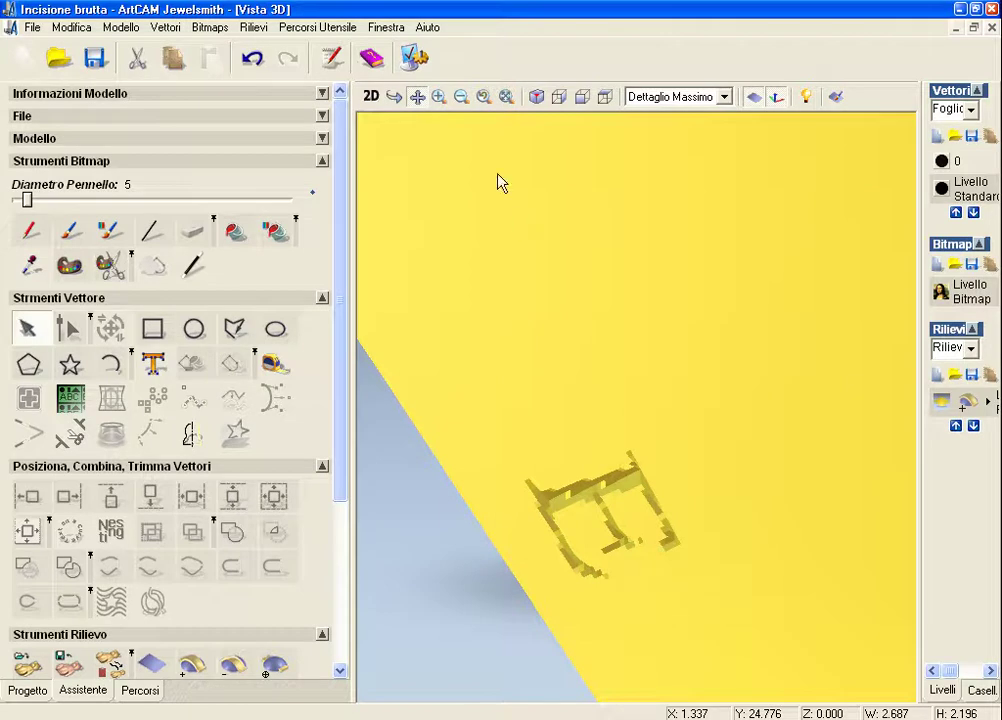
drag(546, 360, 546, 190)
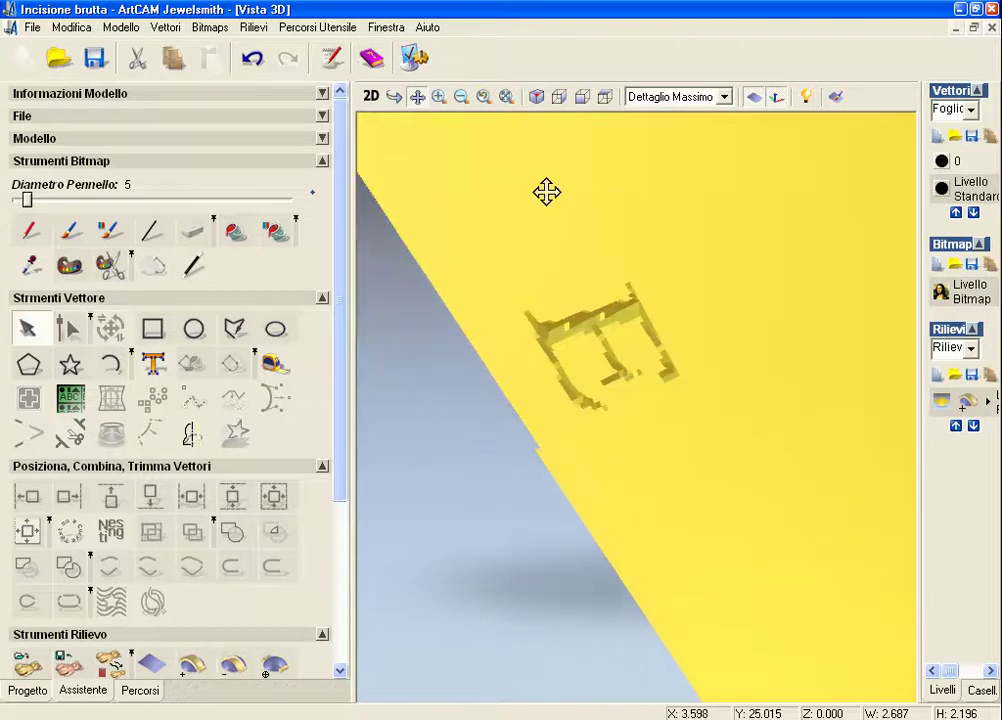
click(438, 97)
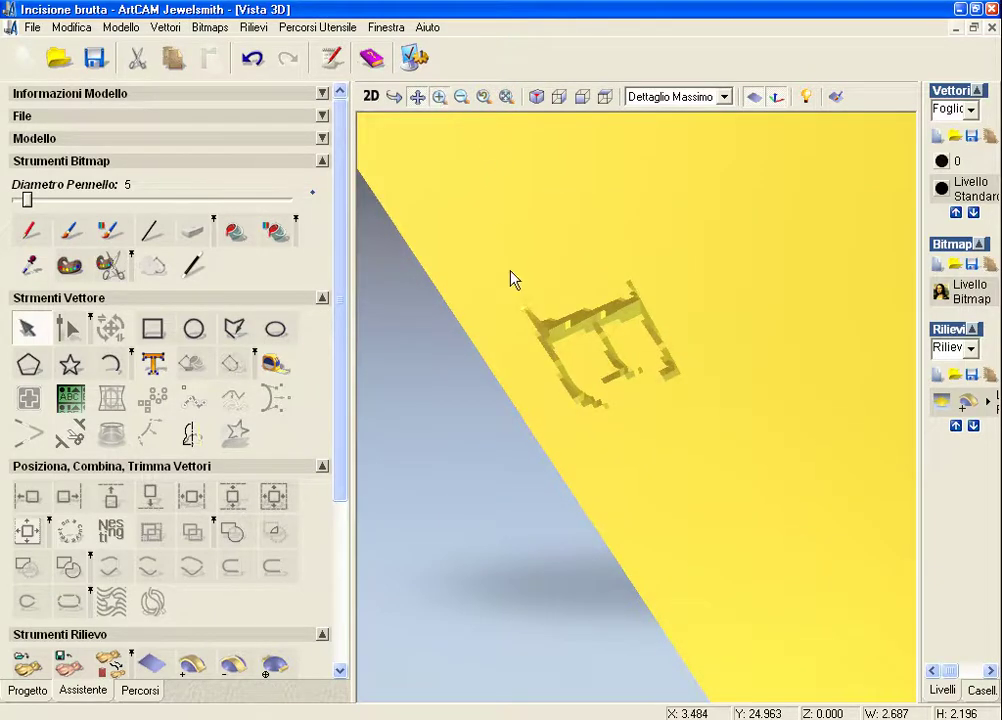
click(511, 281)
drag(711, 483, 746, 496)
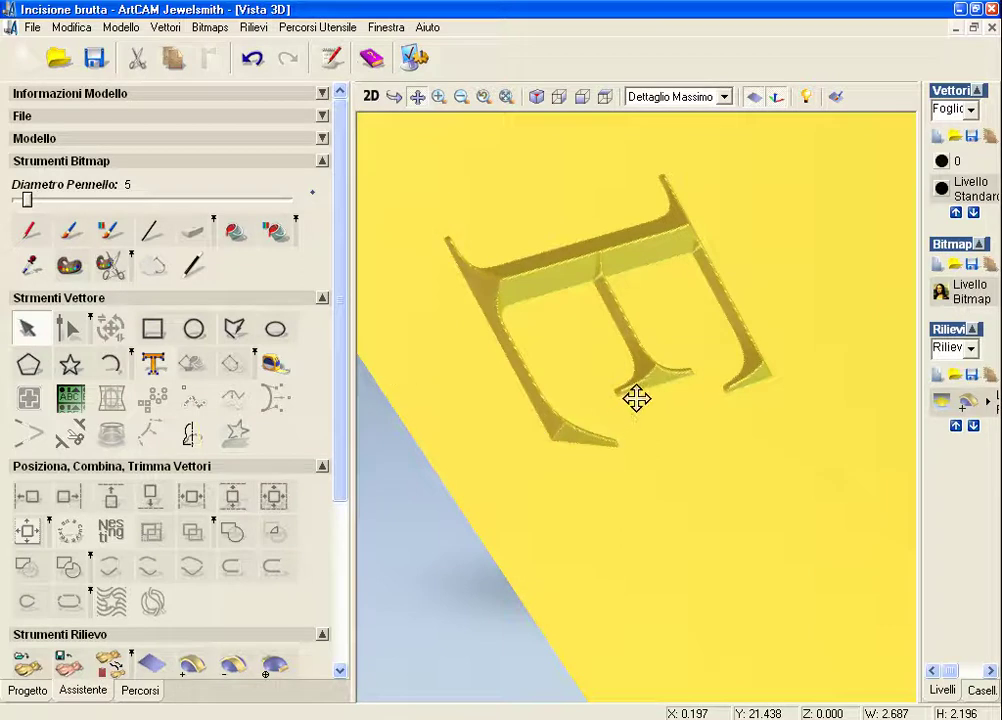
mouse_move(496, 461)
mouse_down()
mouse_move(548, 447)
mouse_move(494, 537)
mouse_up()
click(395, 97)
mouse_move(579, 463)
mouse_down()
mouse_move(698, 330)
mouse_move(682, 356)
mouse_up()
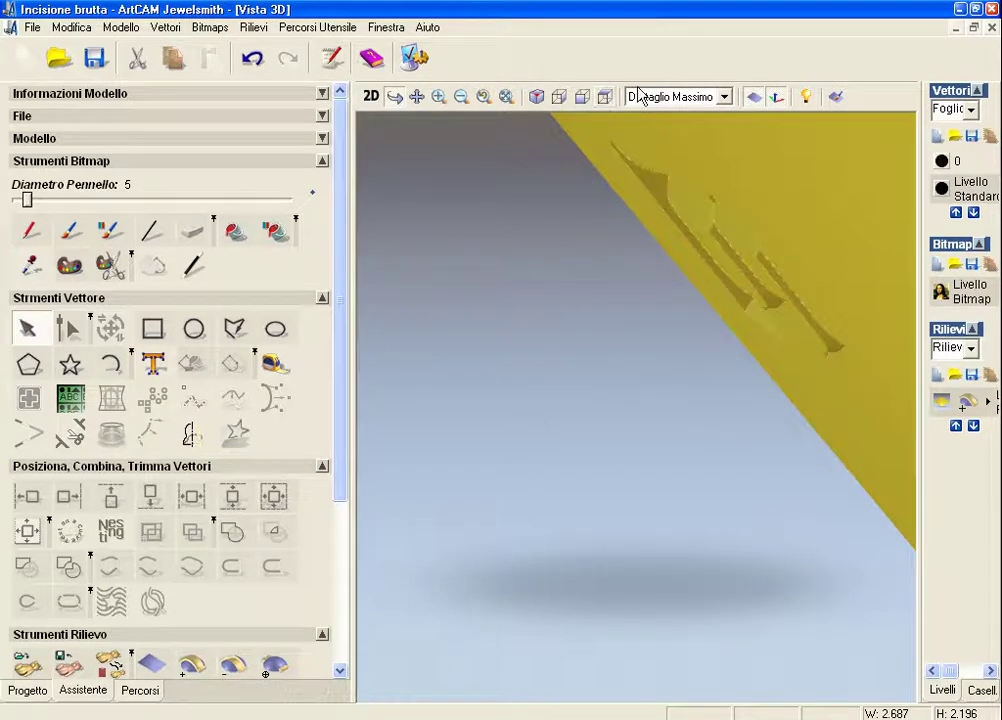
- Reset and zoom the 3D view to check the E relief, then undo it and return to 2D
click(605, 97)
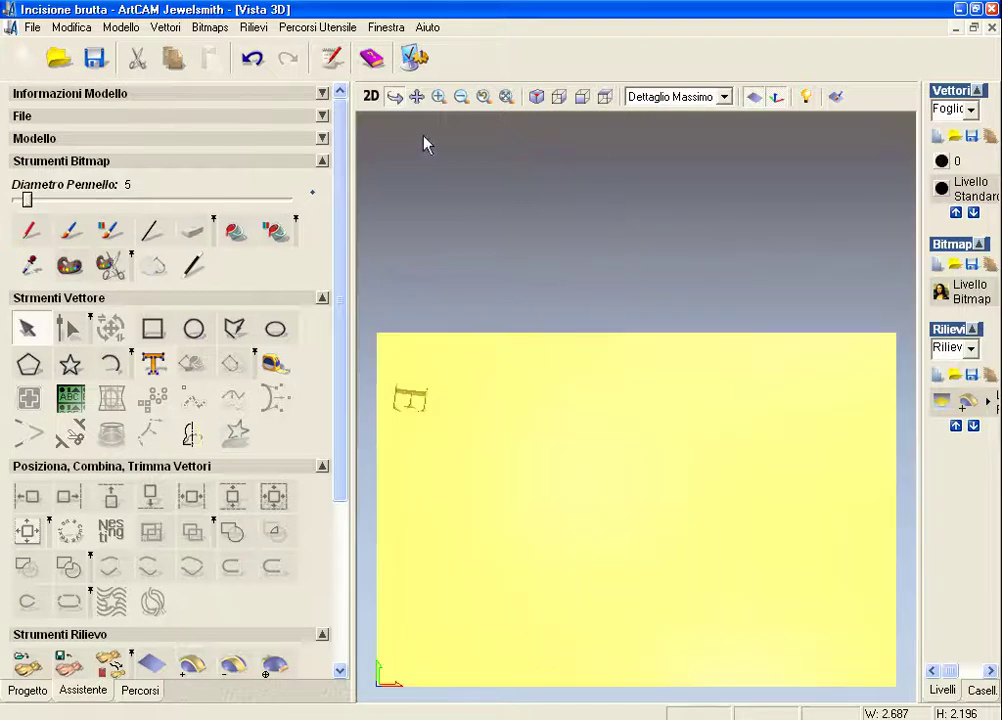
click(439, 97)
click(389, 406)
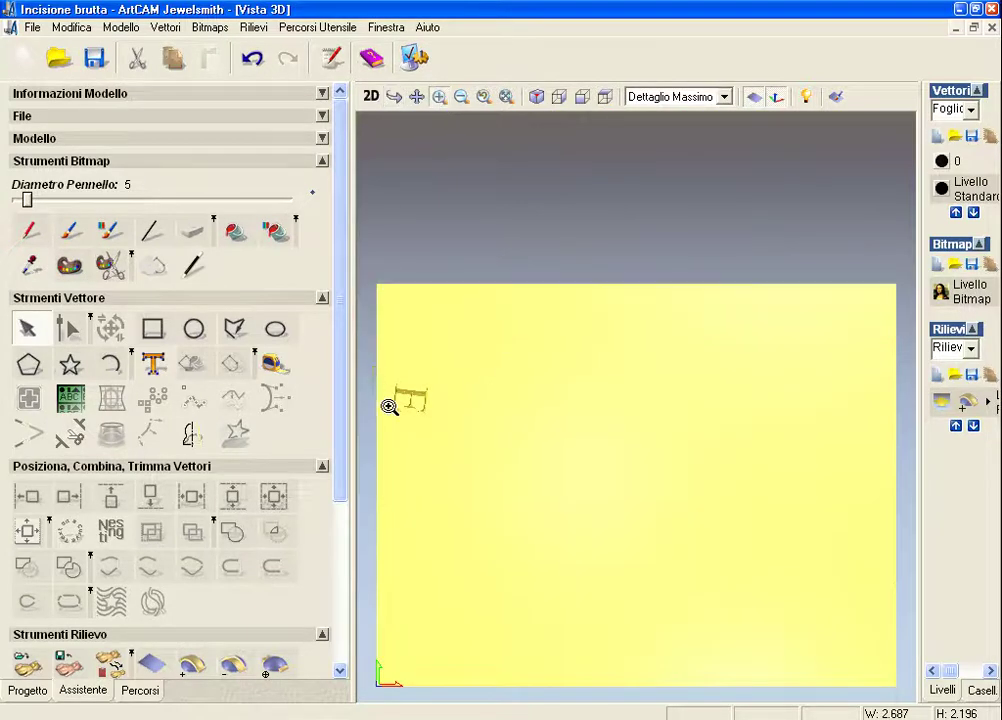
drag(376, 365, 452, 432)
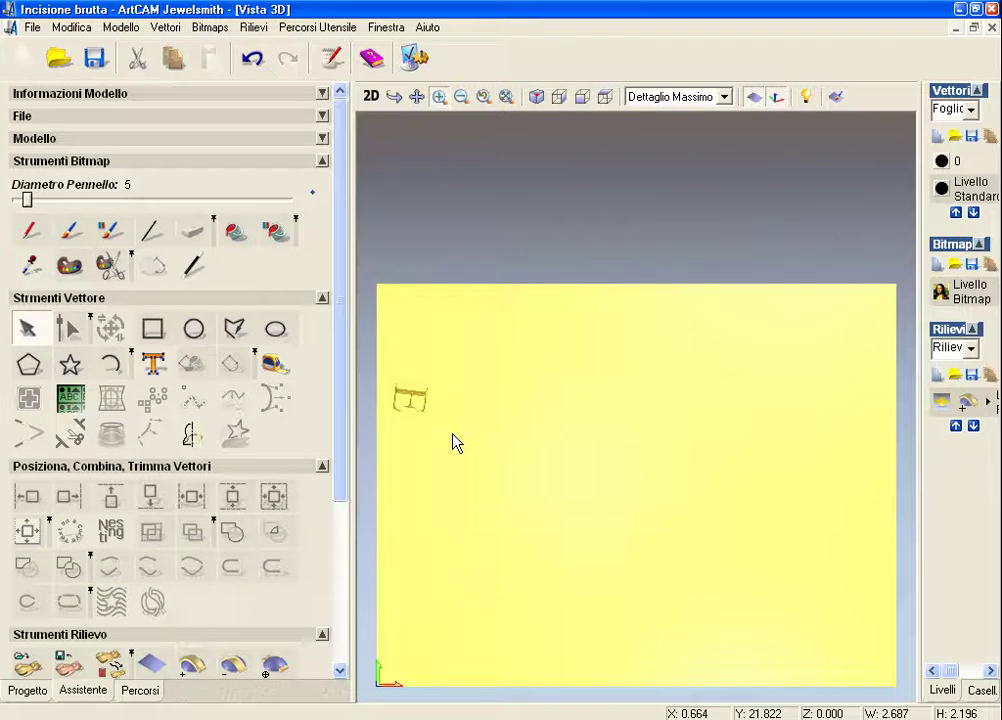
drag(577, 610, 644, 291)
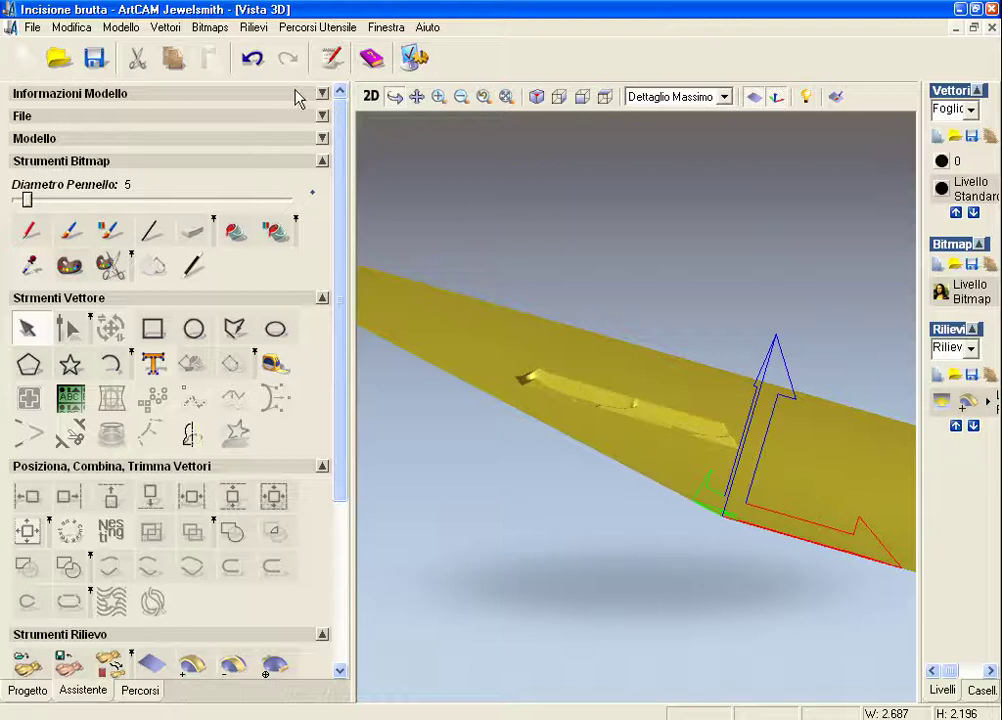
click(252, 60)
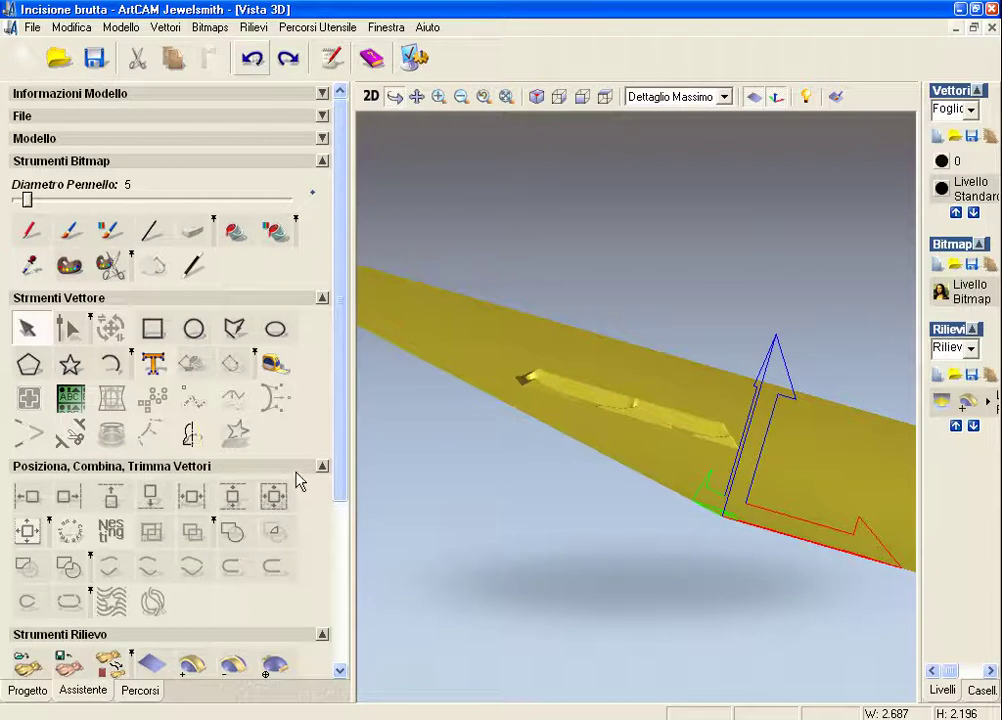
click(371, 96)
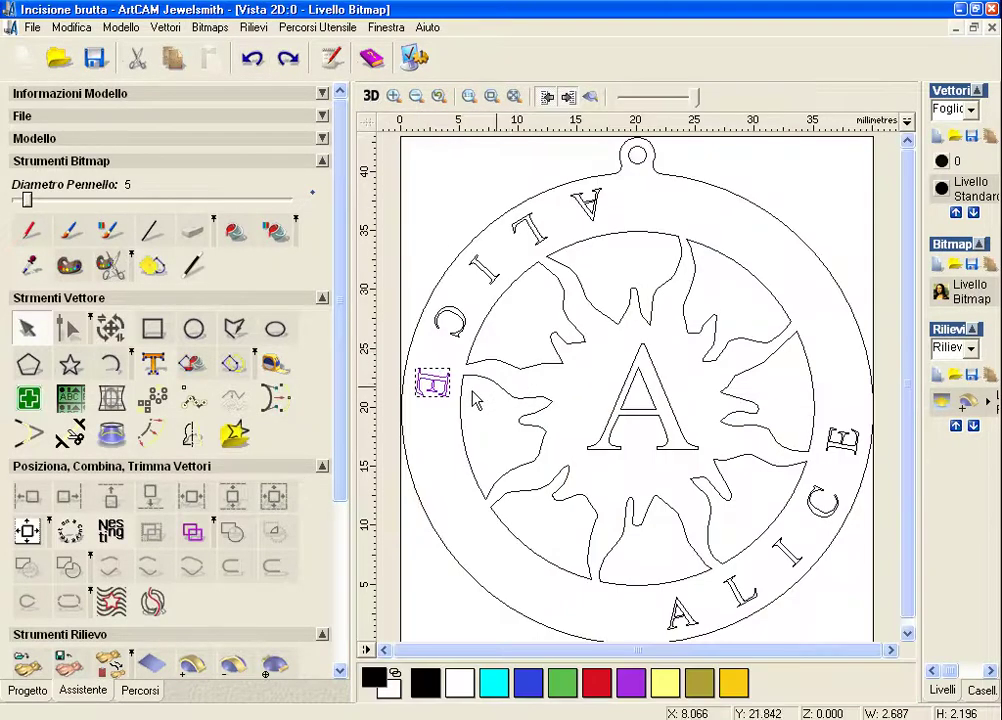
- Subtract the E shape from the relief and set its profile angle to -45°
double_click(430, 378)
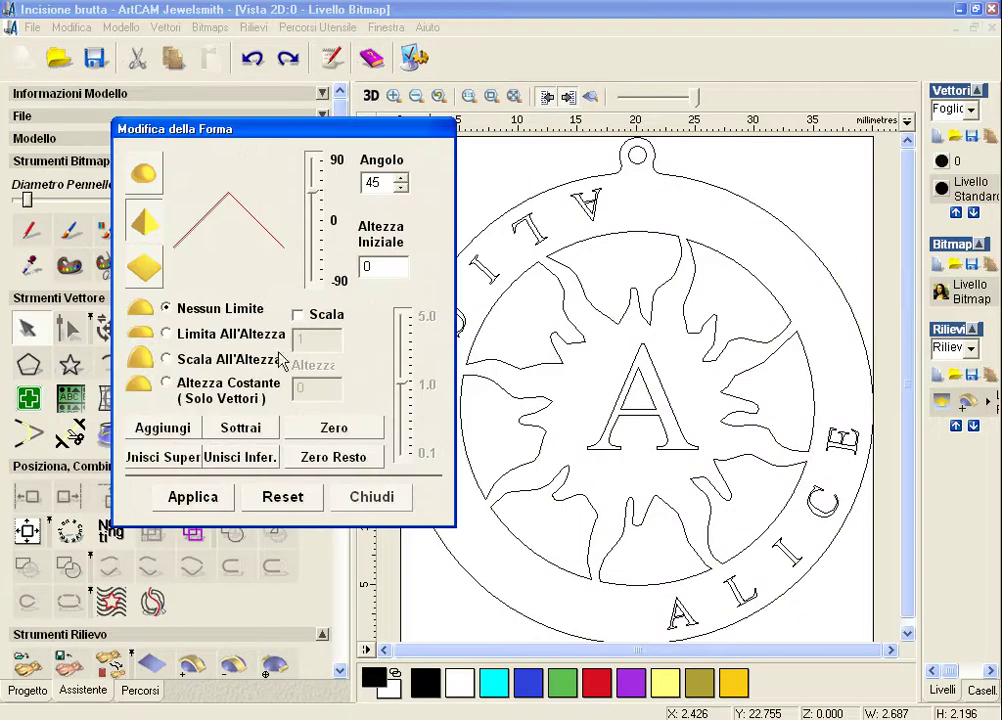
click(225, 430)
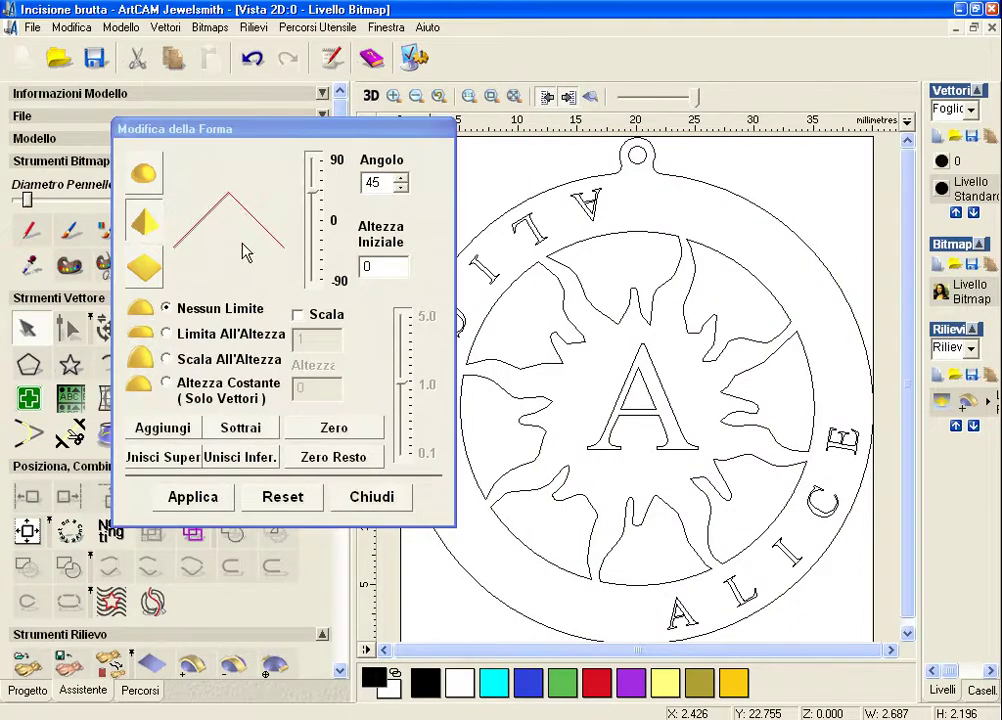
drag(313, 197, 316, 260)
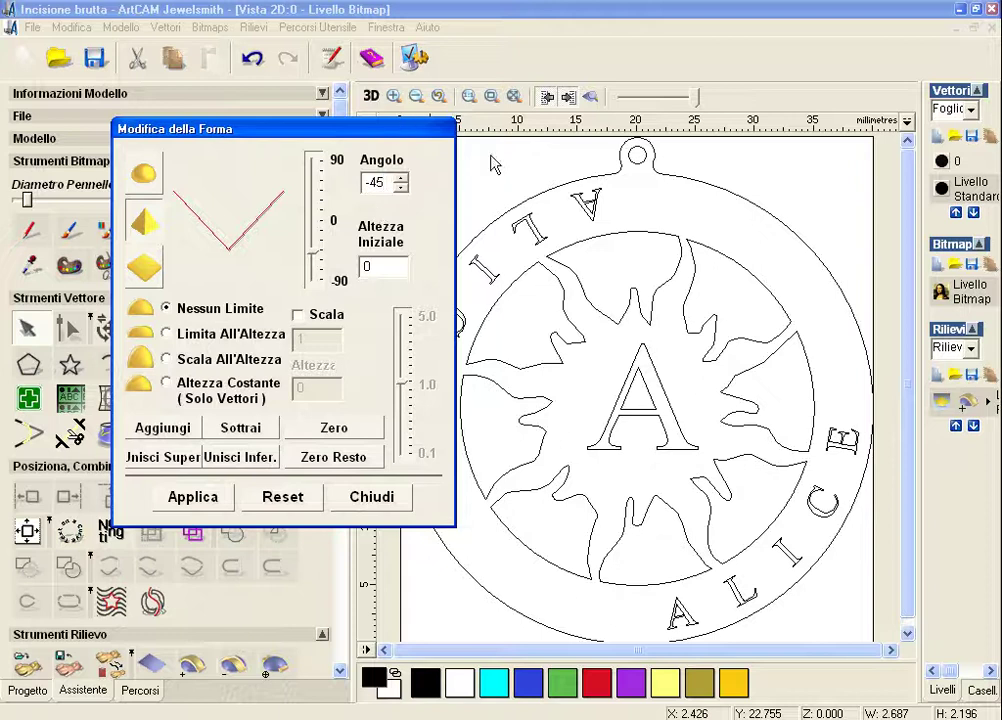
- Give the upside-down top A a -45° pyramid profile, add it, and view in 3D
click(592, 170)
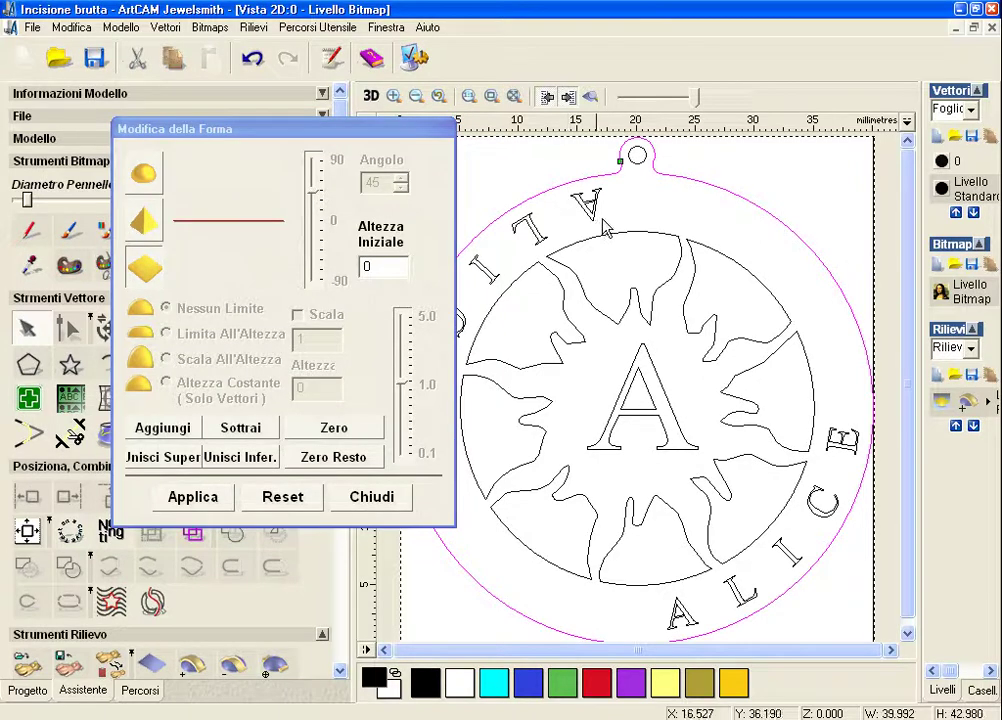
click(588, 204)
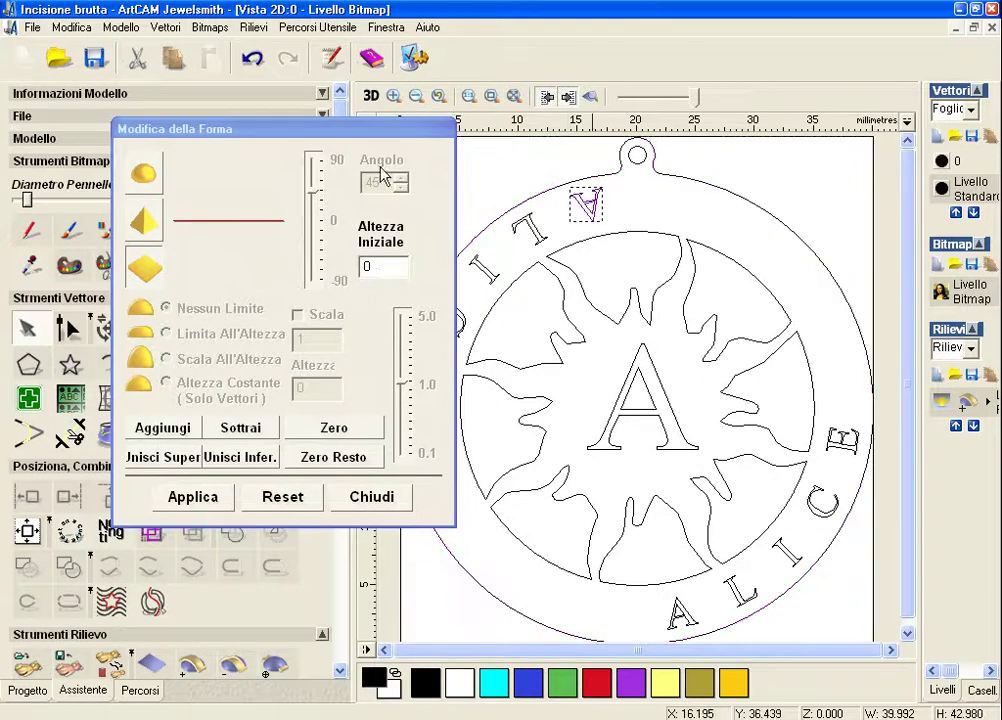
click(138, 218)
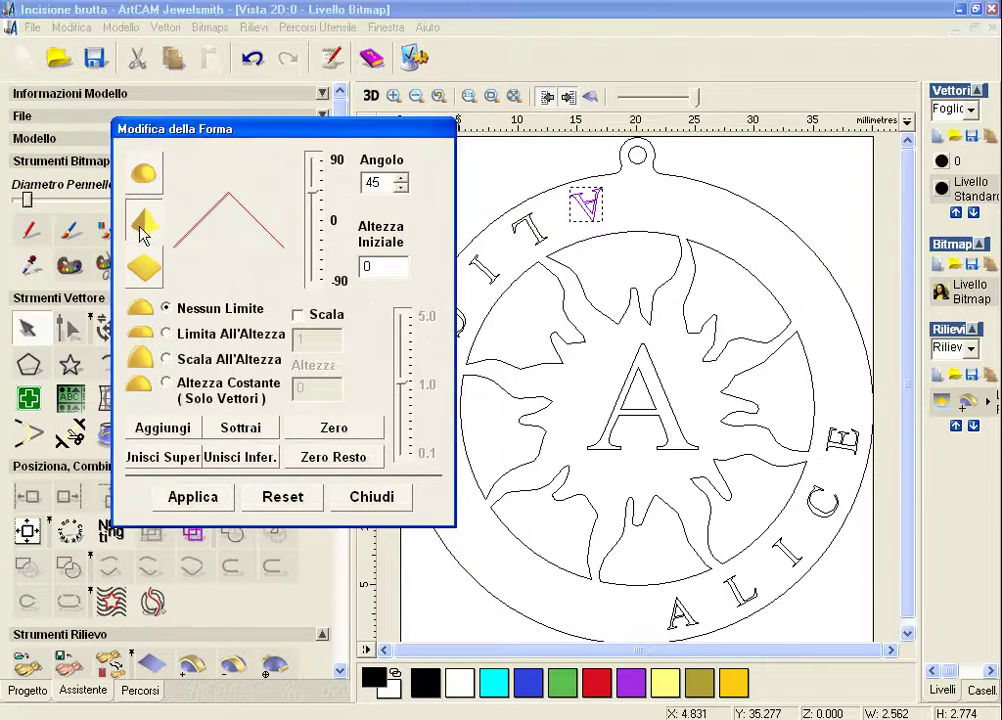
double_click(362, 183)
text(-)
click(313, 222)
drag(313, 240, 316, 258)
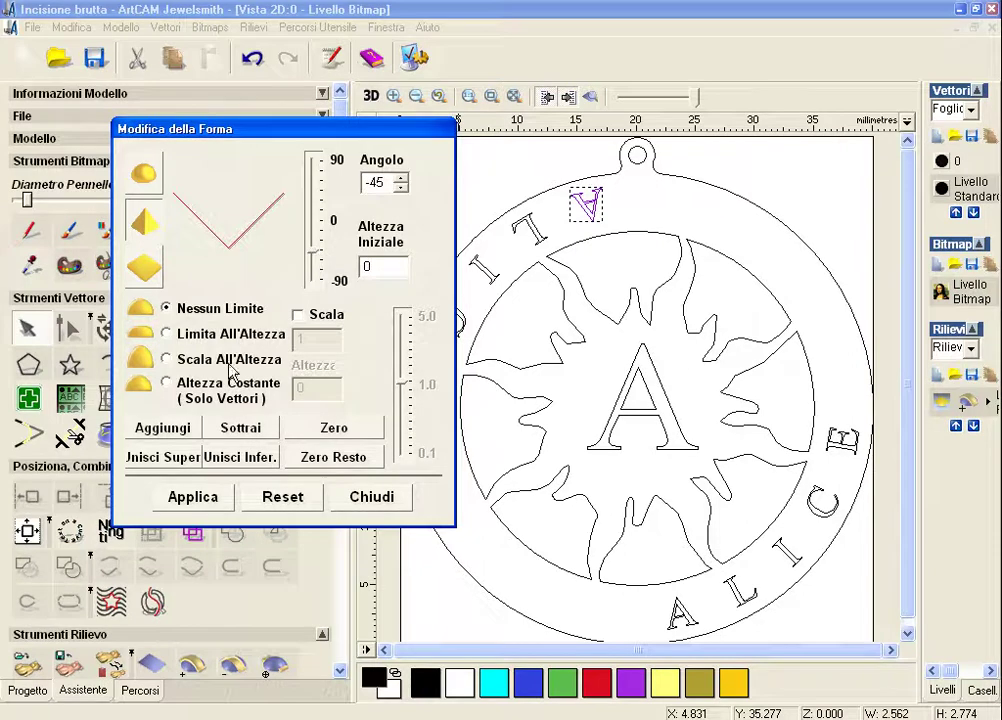
click(150, 427)
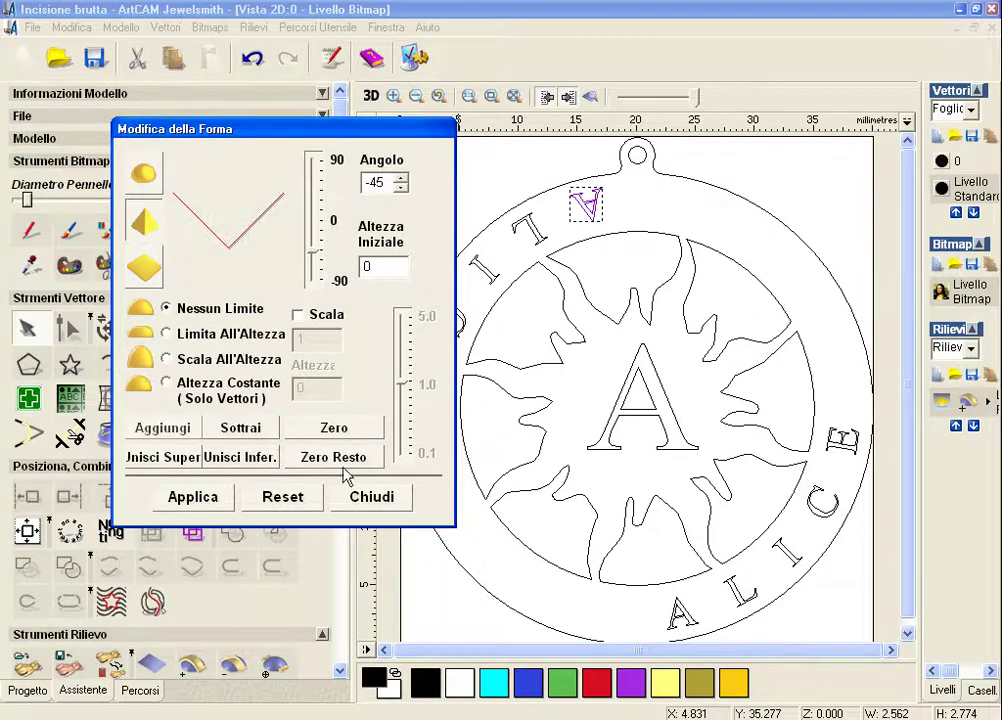
click(372, 98)
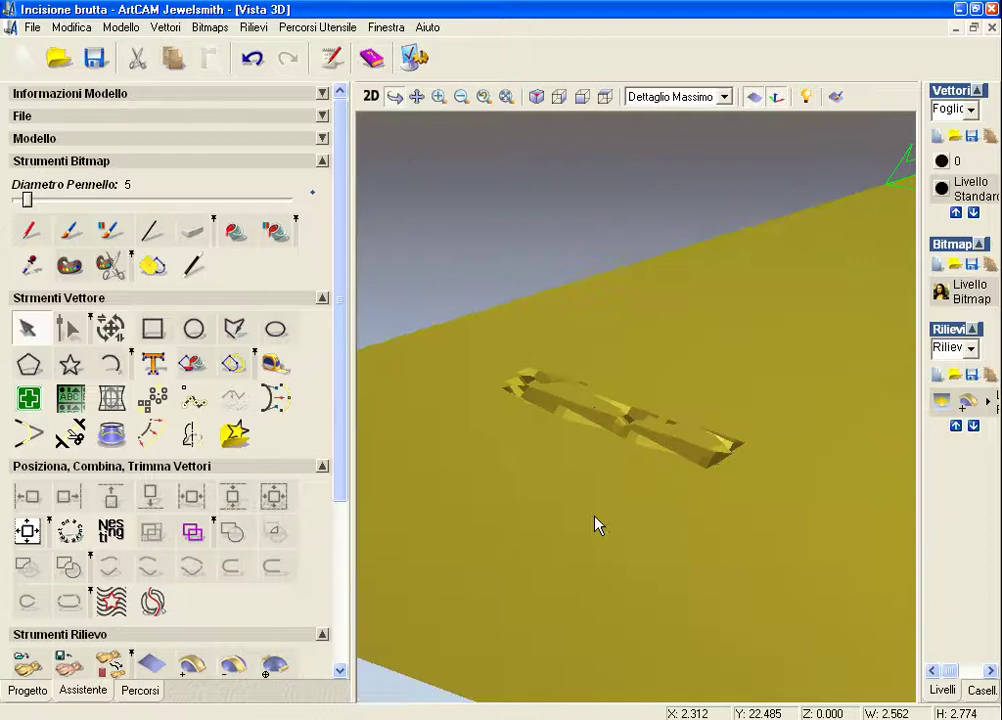
- Rotate and pan the 3D view to inspect the engraved A, then return to 2D
drag(595, 525, 526, 622)
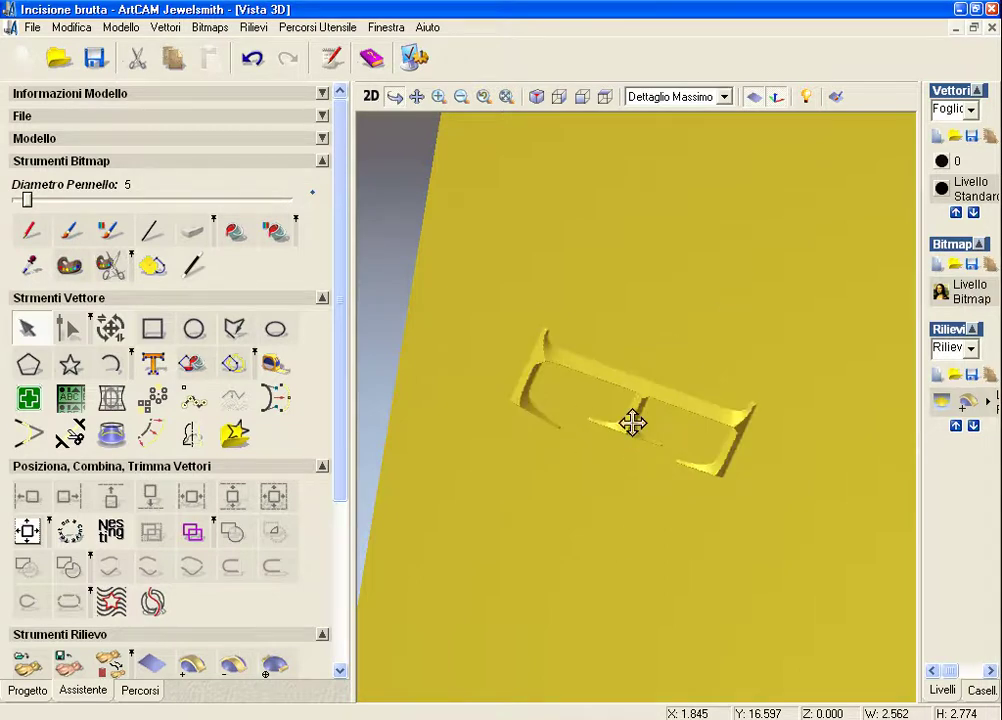
mouse_move(729, 315)
mouse_down()
mouse_move(387, 496)
mouse_move(201, 617)
mouse_up()
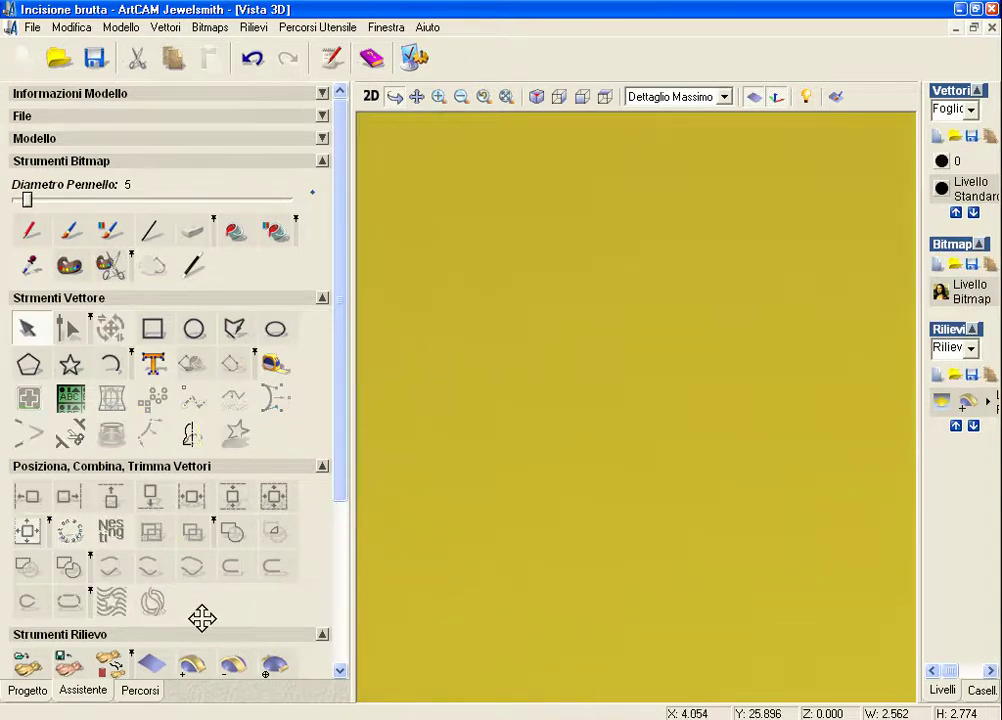
mouse_move(734, 347)
mouse_down()
mouse_move(519, 443)
mouse_move(461, 527)
mouse_move(488, 492)
mouse_up()
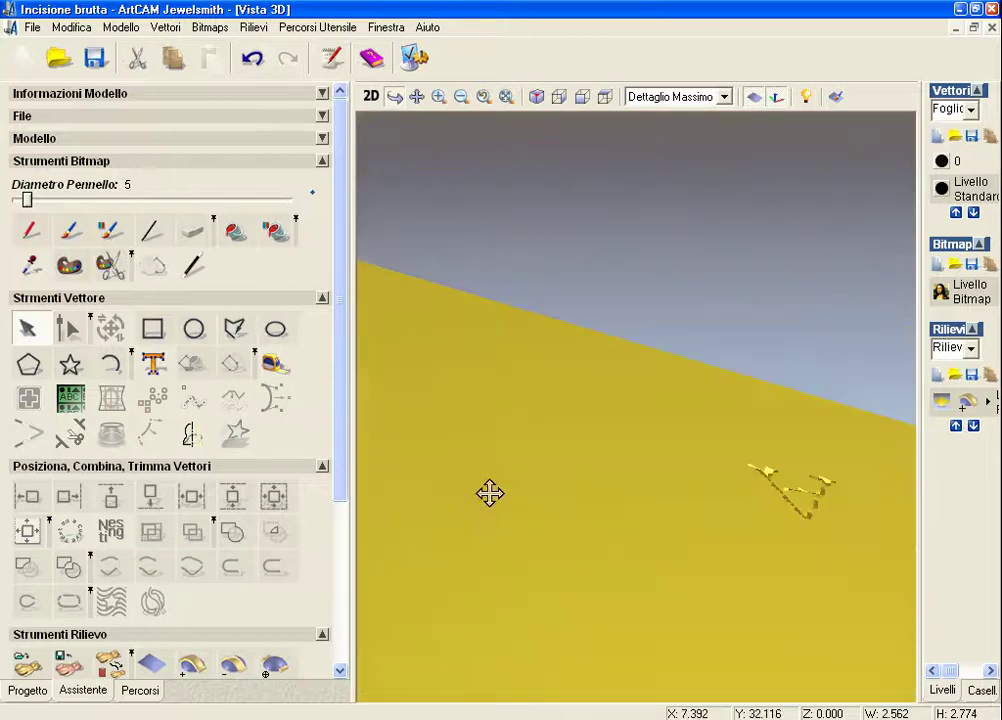
drag(633, 521, 474, 526)
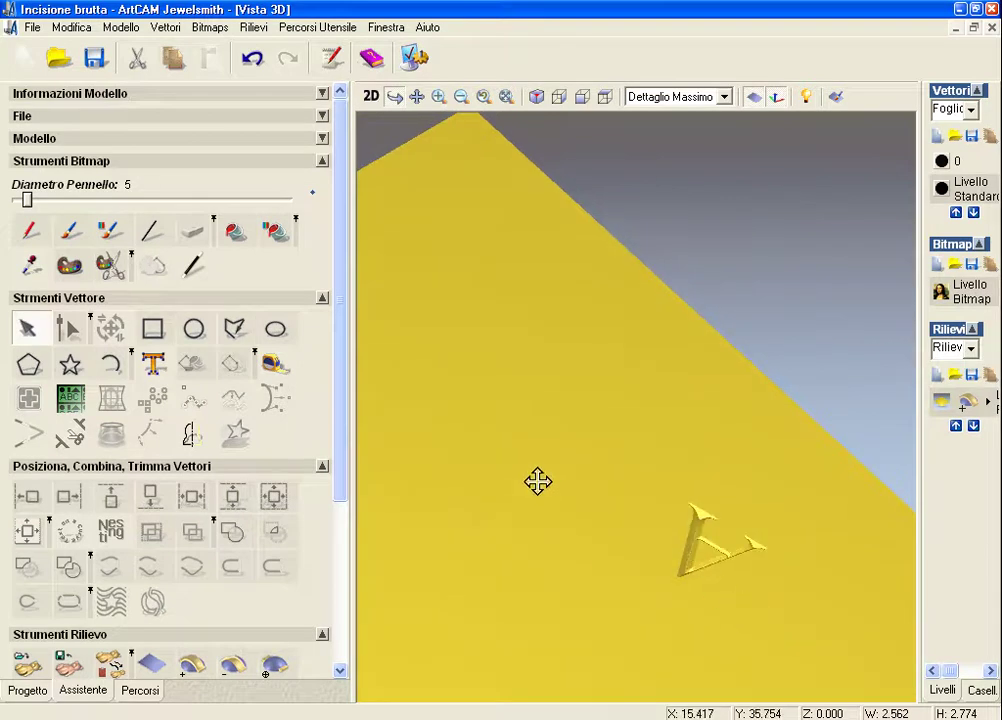
click(371, 96)
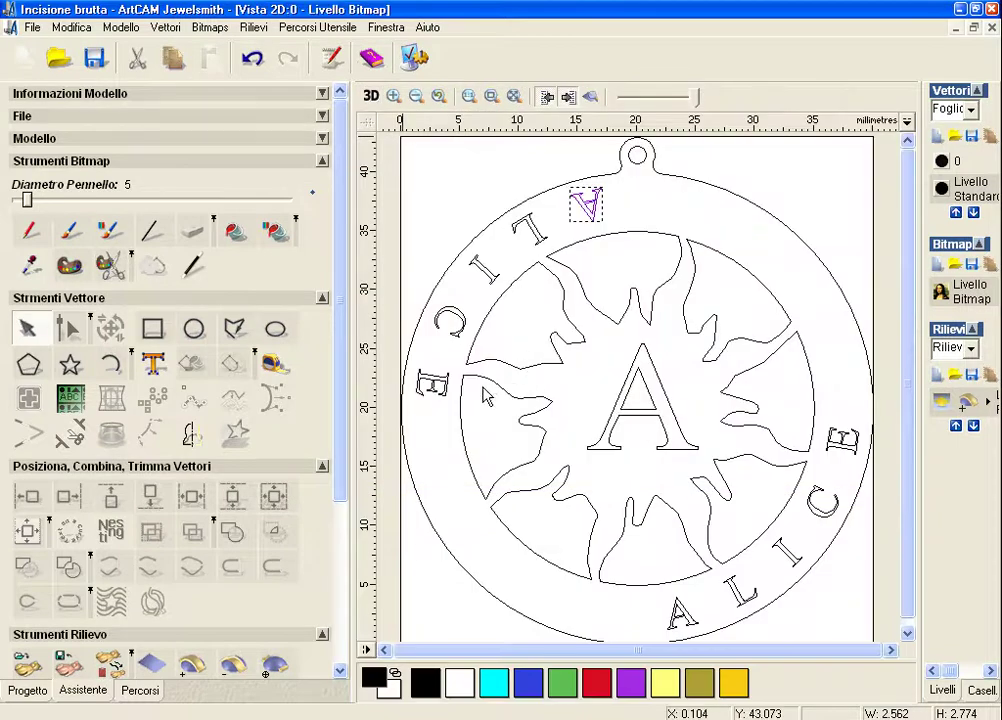
click(436, 393)
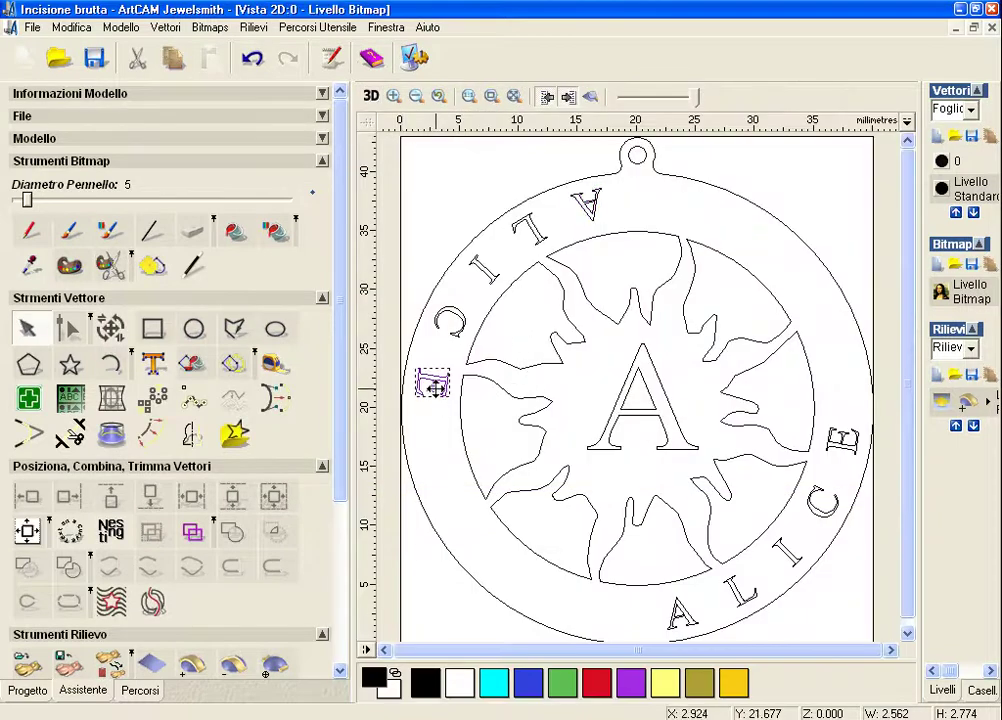
shift+click(589, 202)
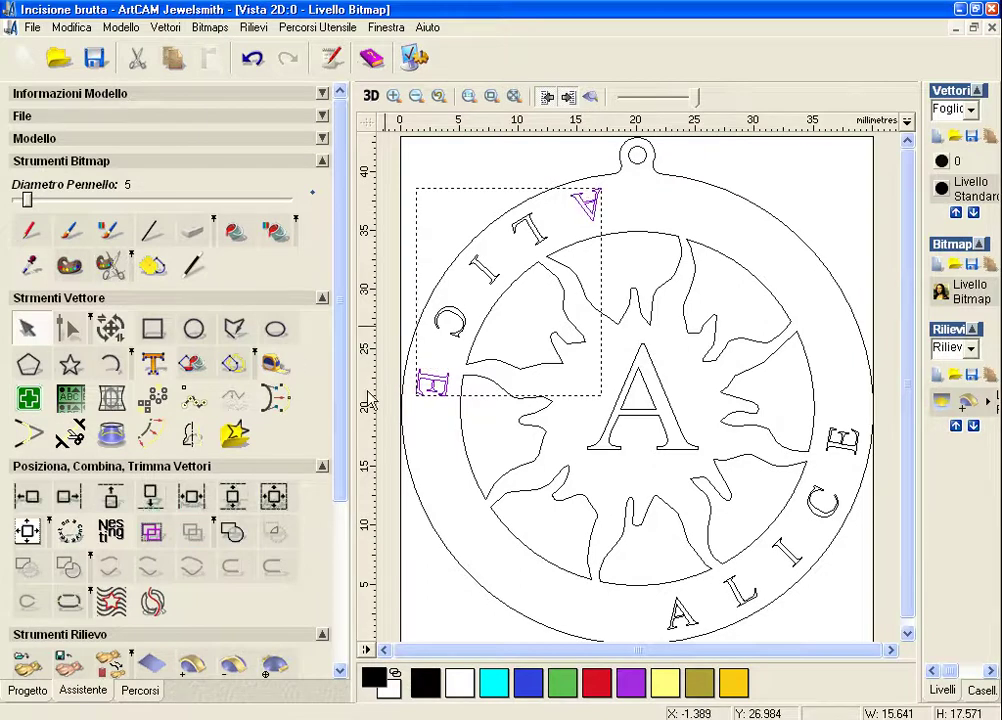
right_click(441, 250)
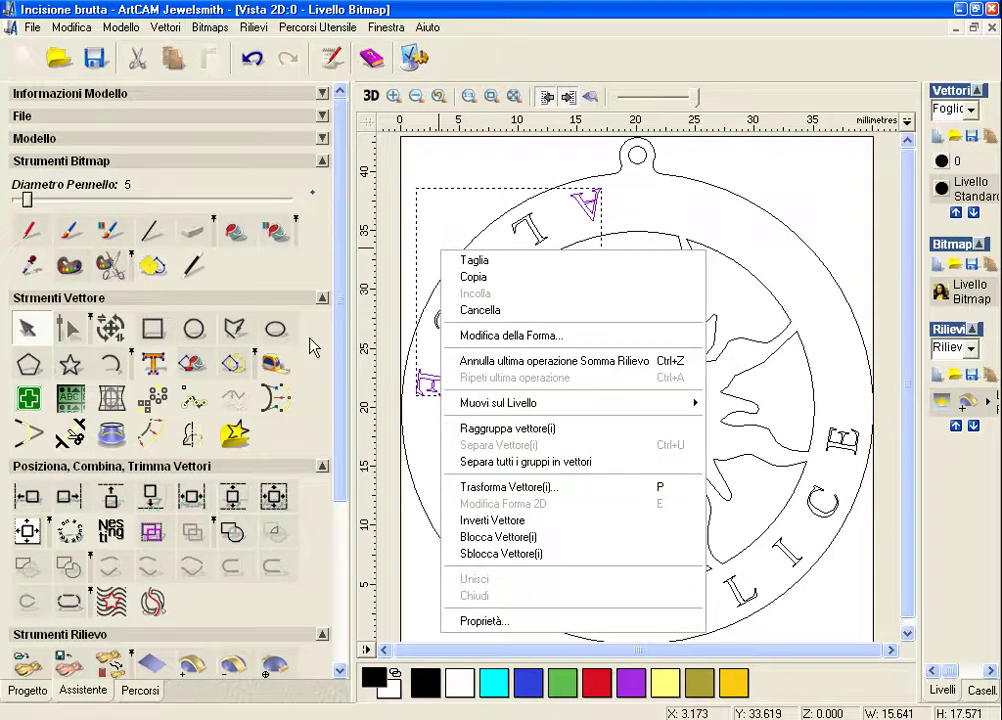
click(314, 500)
scroll(318, 600, down, 5)
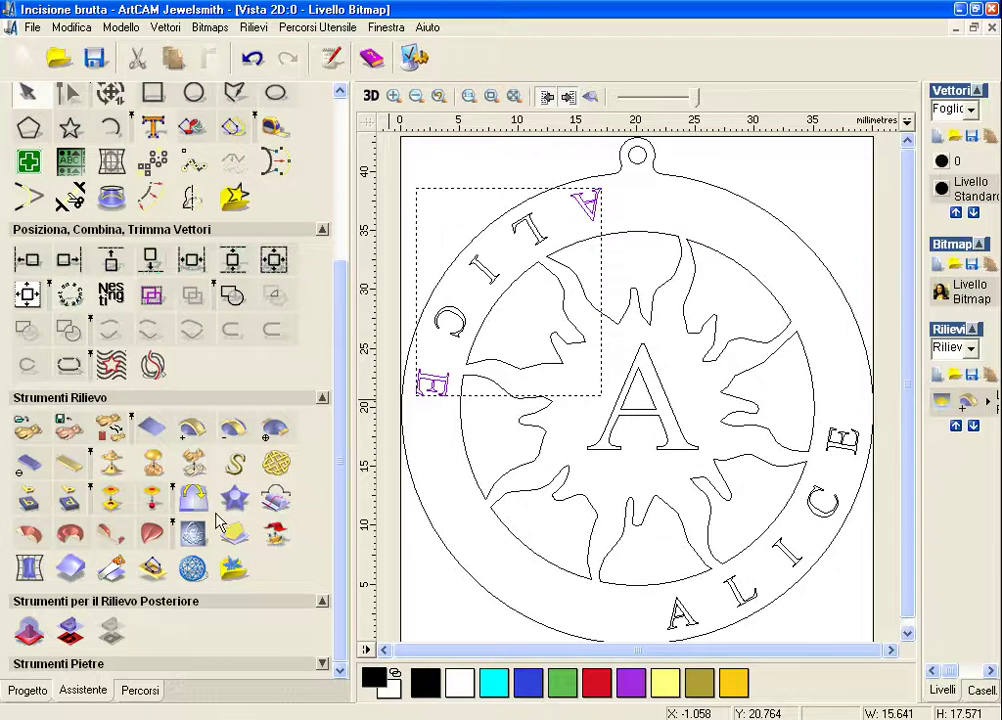
- Start a Lavorazione Rilievo toolpath limited to the selected vector (Vettore Selezionato)
click(140, 692)
click(28, 518)
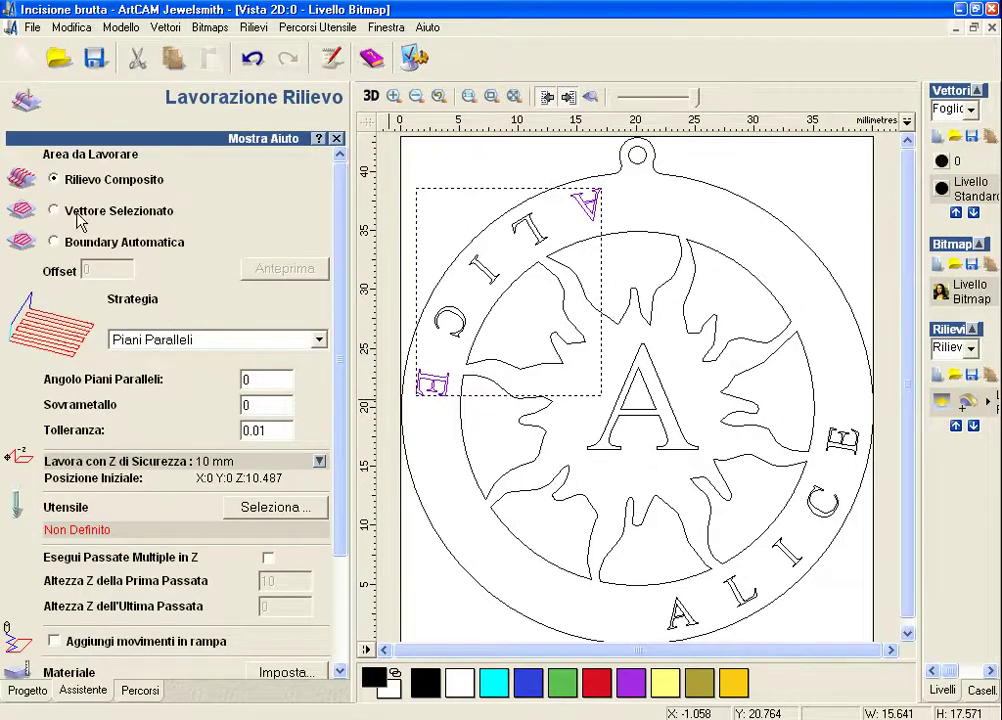
click(55, 211)
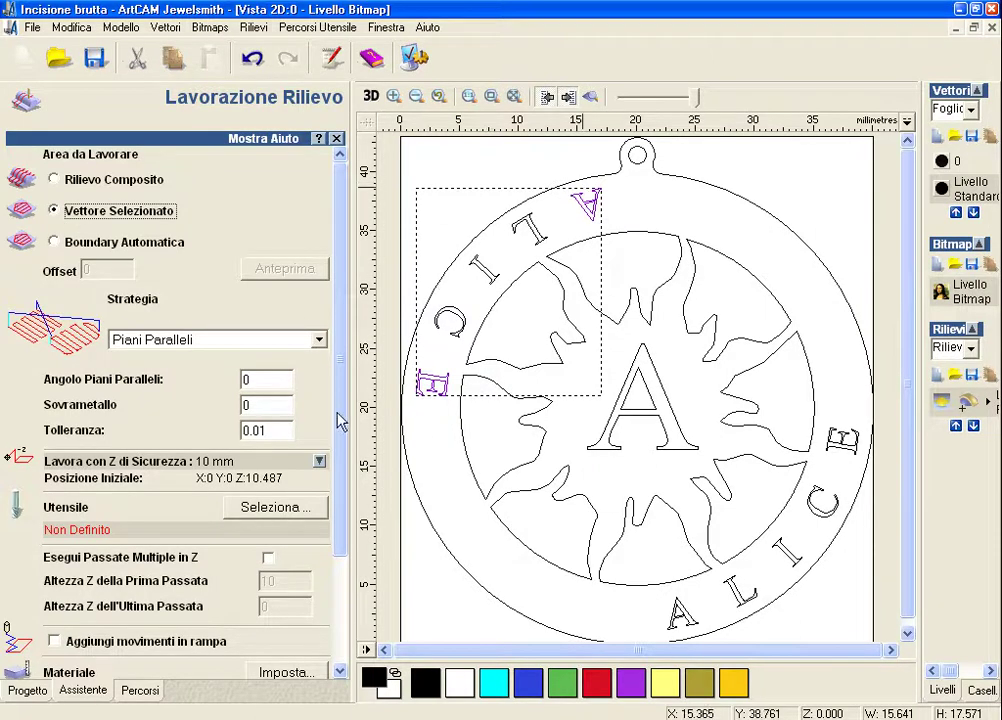
drag(345, 273, 342, 496)
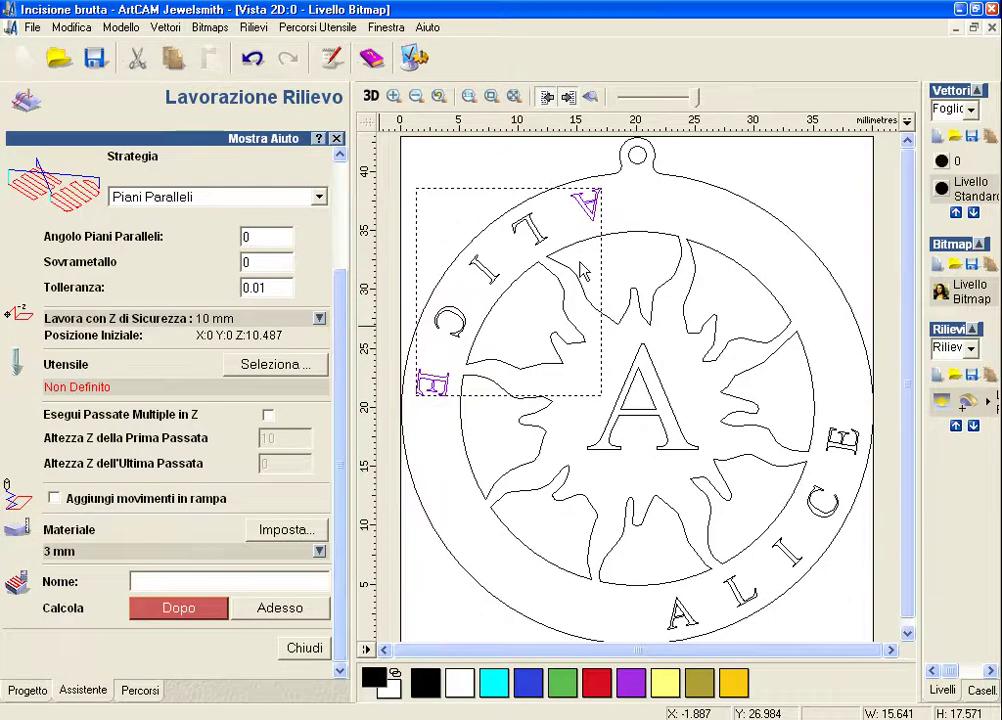
- Choose the V-Bit 32 mm 90 degree tool from the Database Utensili
click(264, 366)
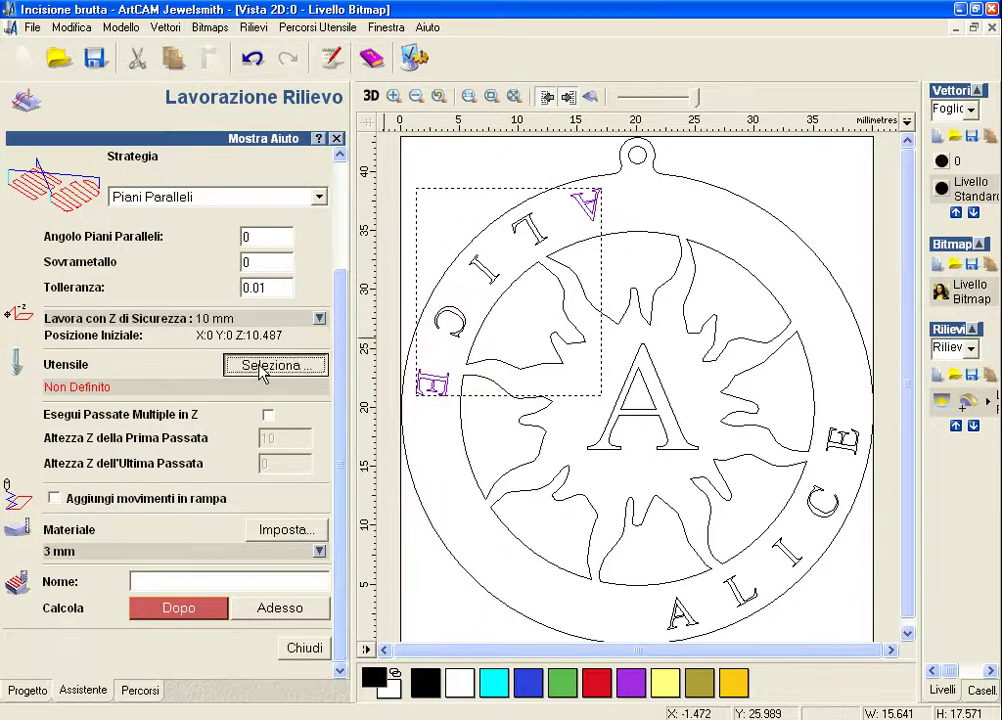
mouse_move(462, 258)
mouse_down()
mouse_move(470, 348)
mouse_move(450, 447)
mouse_up()
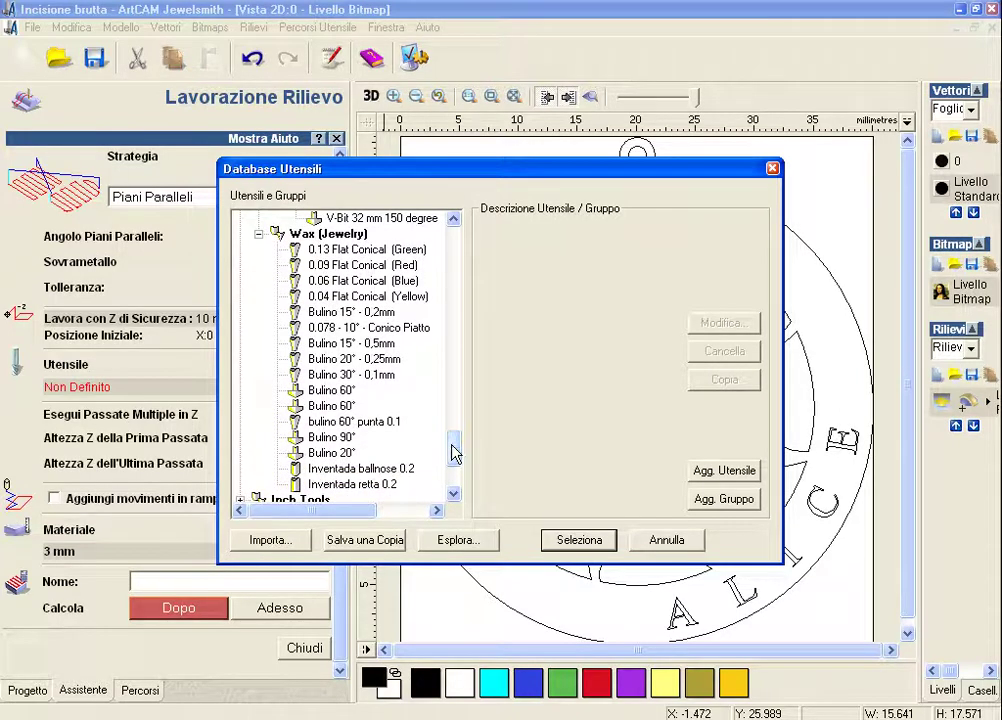
click(340, 437)
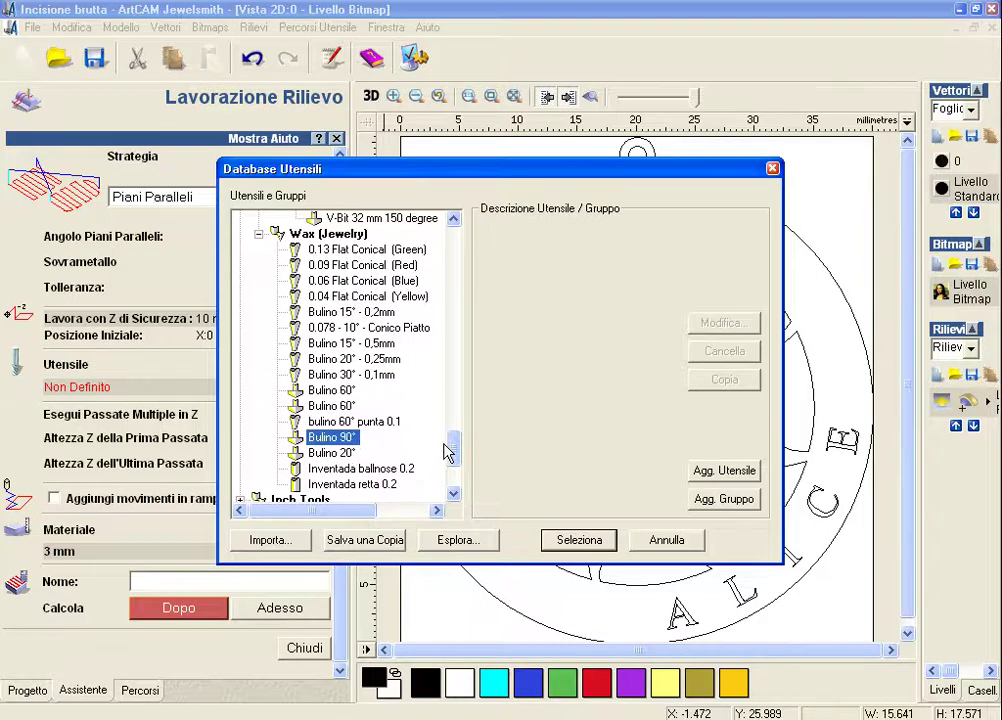
drag(455, 453, 467, 368)
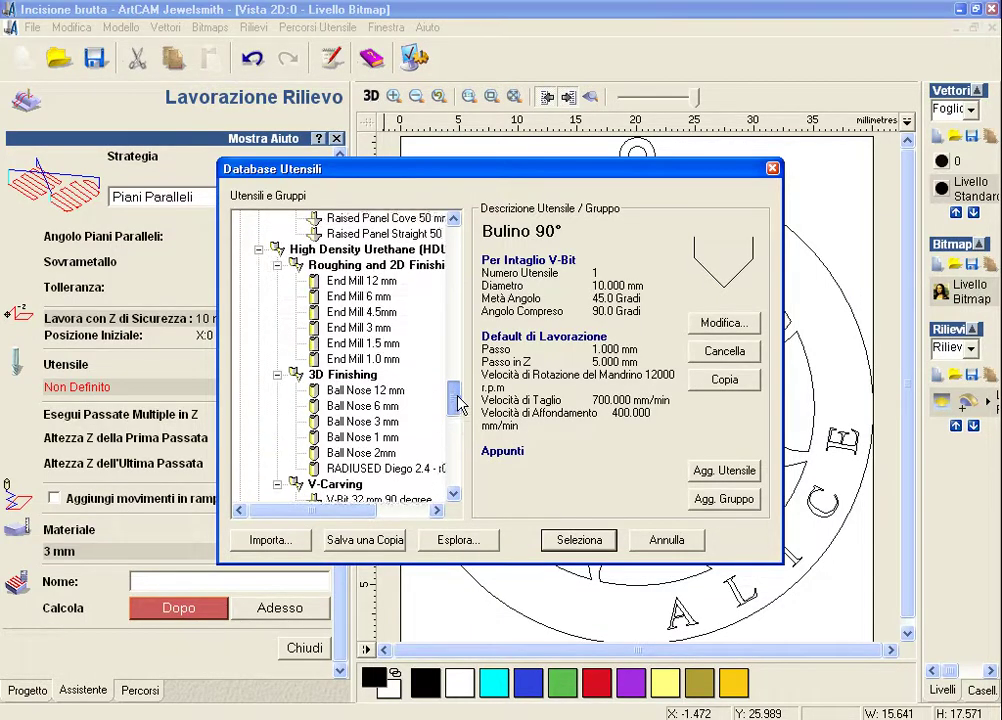
scroll(420, 366, up, 3)
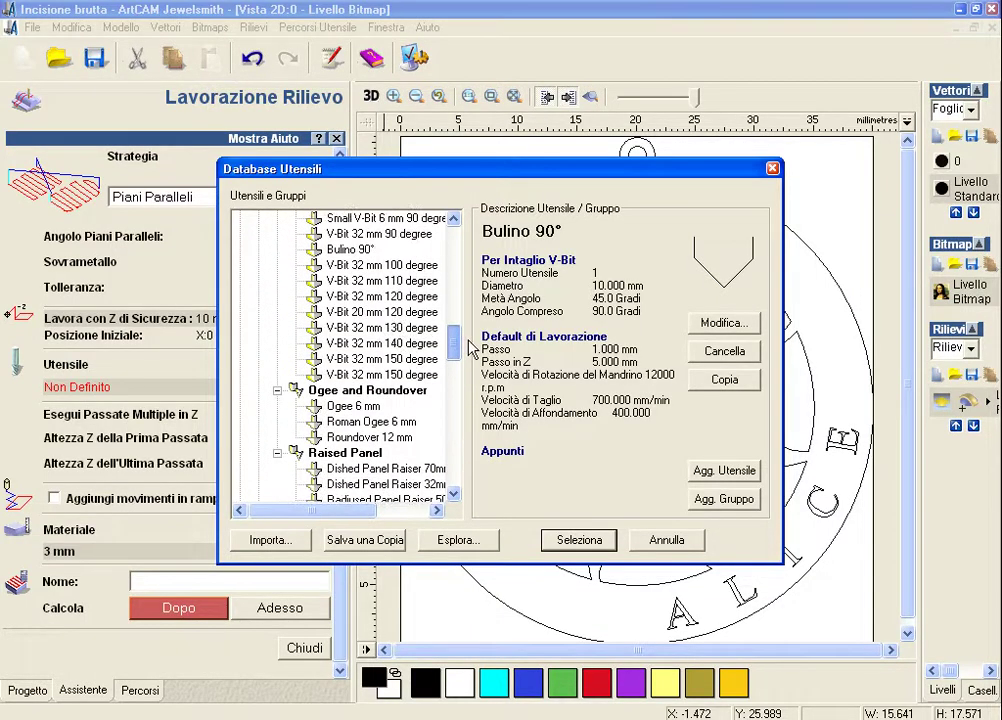
scroll(403, 366, up, 1)
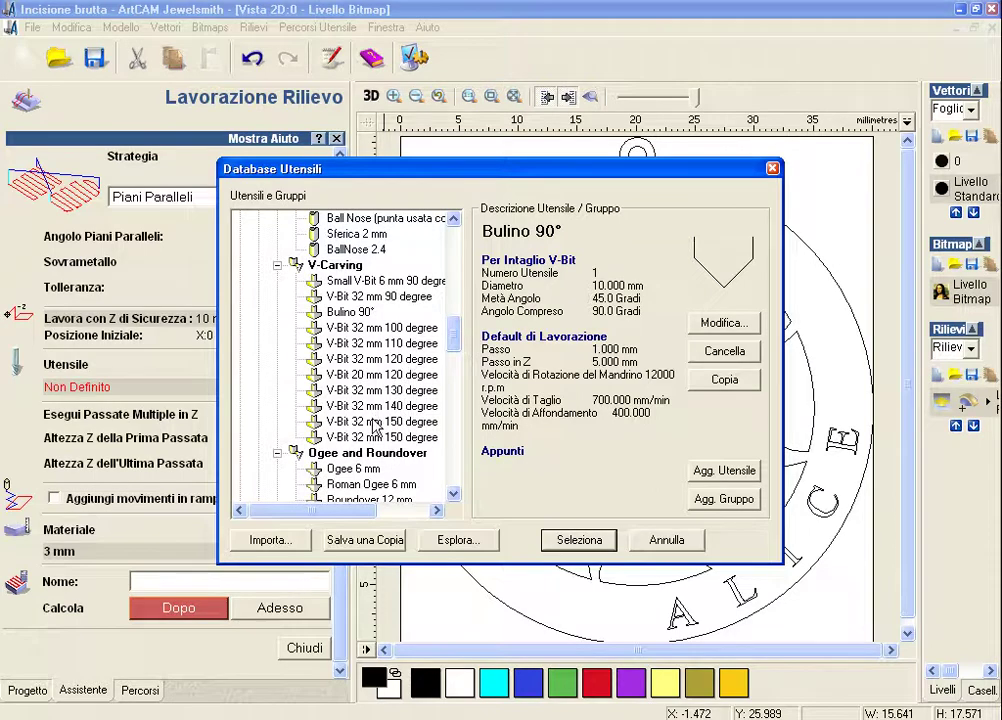
click(371, 298)
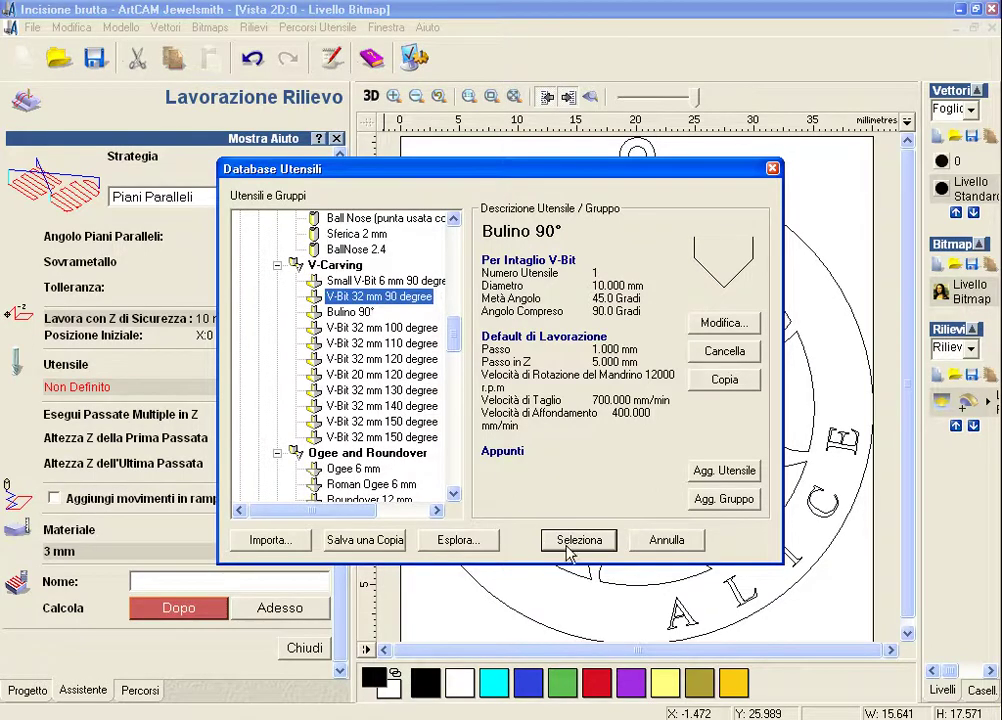
click(568, 543)
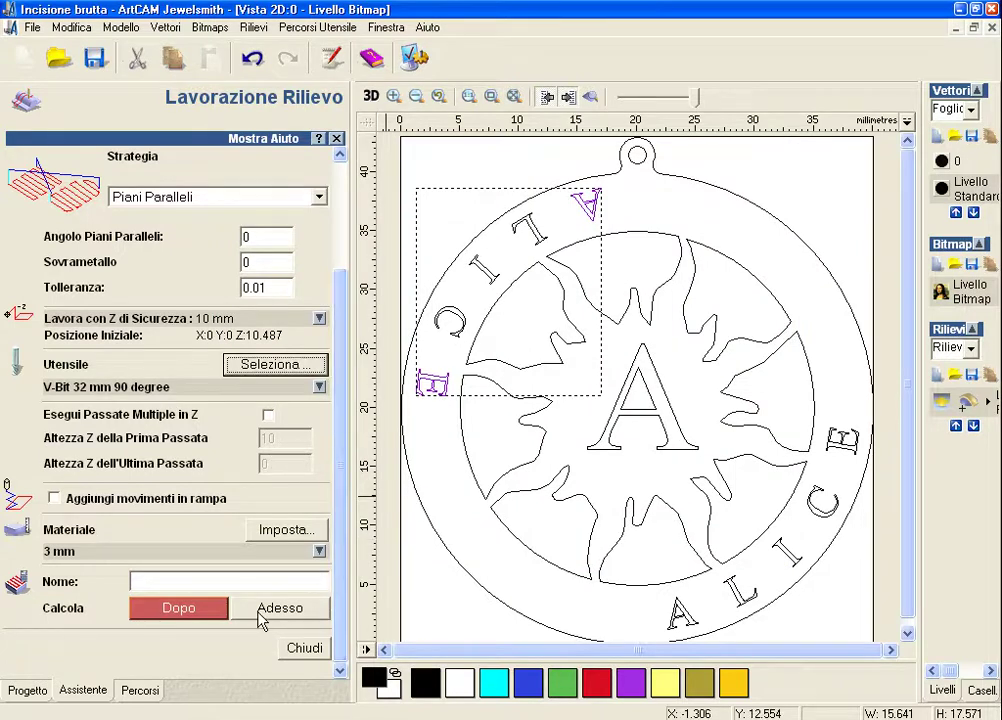
- Set Passo 0.1, Passo in Z 0.1, Avanzamento 400, Affondo 200, and calculate the toolpath
click(320, 388)
double_click(154, 446)
text(0.)
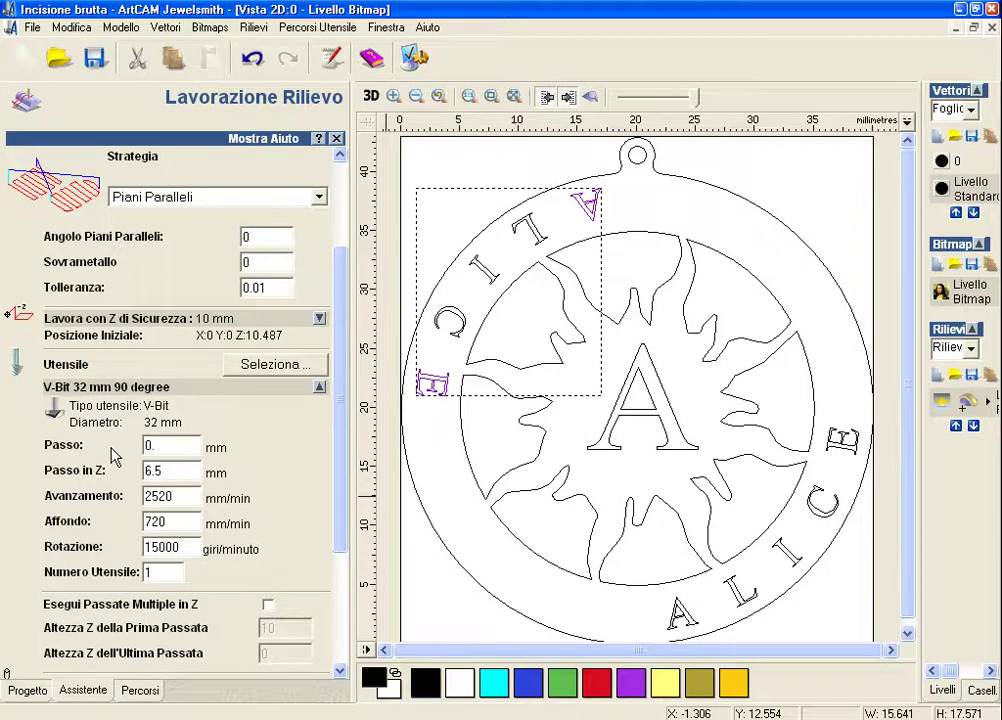
text(1)
double_click(160, 471)
text(0)
text(.1)
key(Tab)
text(400)
key(Tab)
text(2)
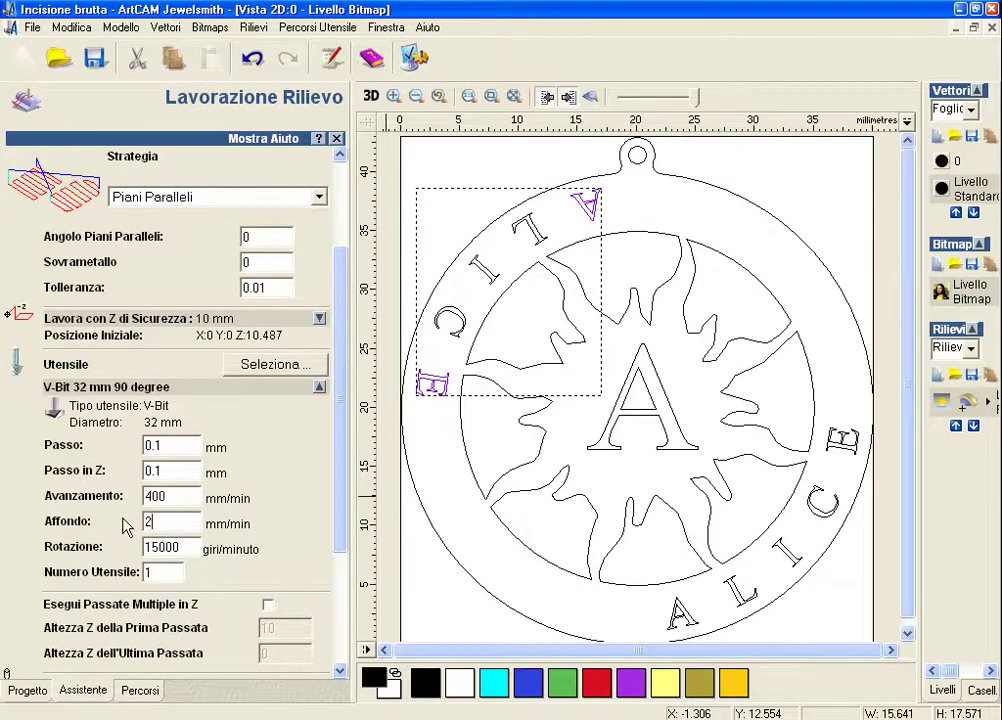
text(00)
click(343, 575)
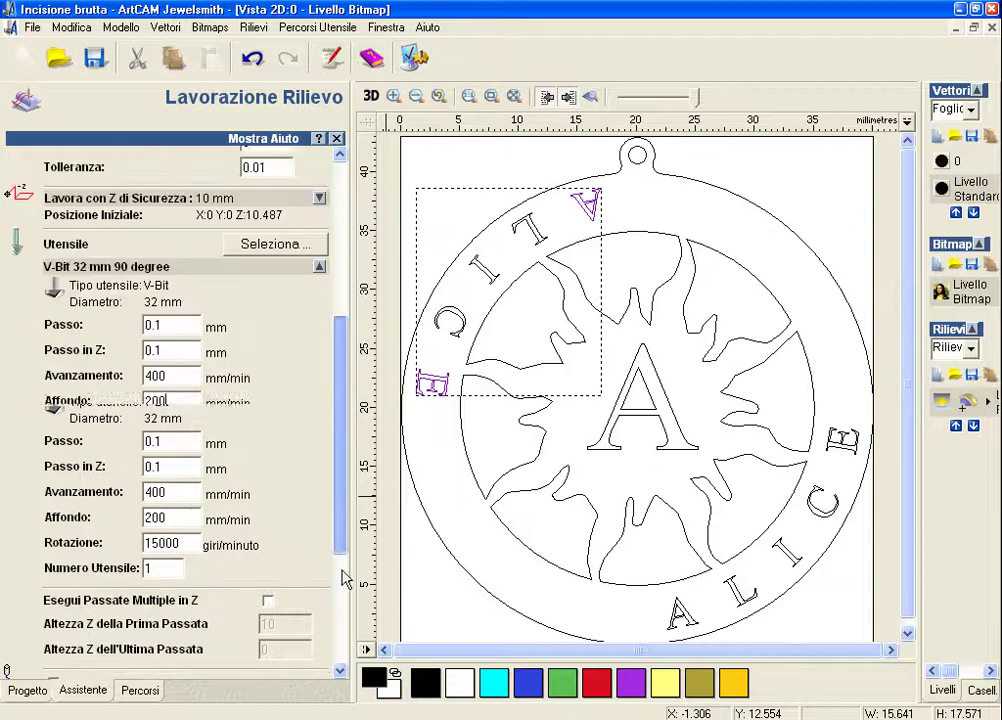
click(281, 612)
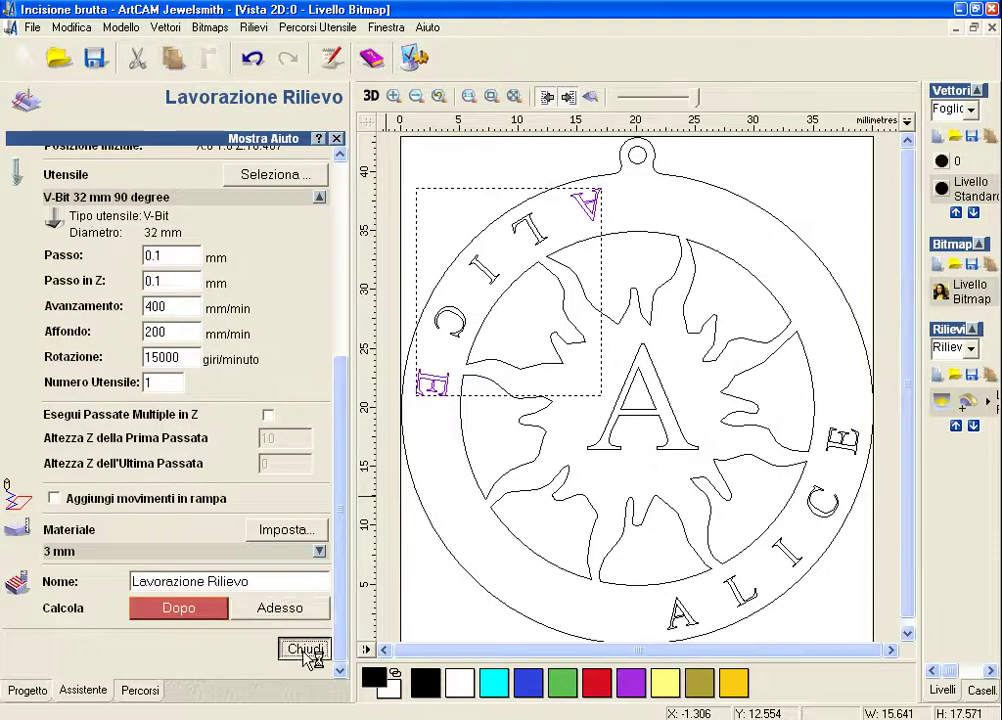
click(305, 648)
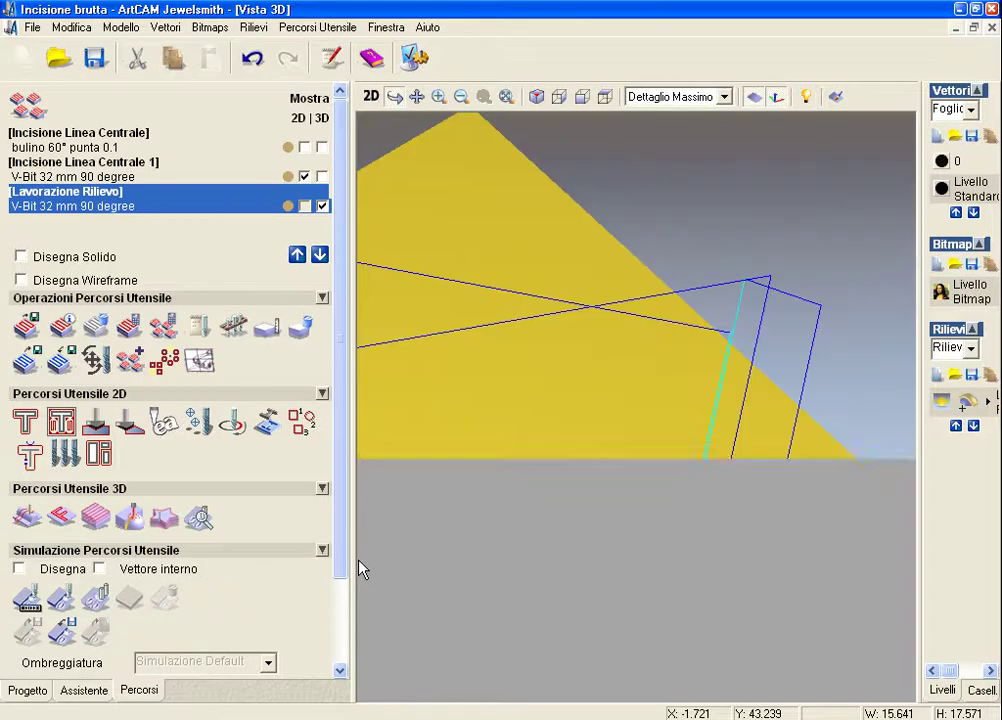
- Orbit the 3D view to check the calculated toolpath over the E and begin the simulation setup
mouse_move(412, 548)
mouse_down()
mouse_move(492, 555)
mouse_move(836, 368)
mouse_up()
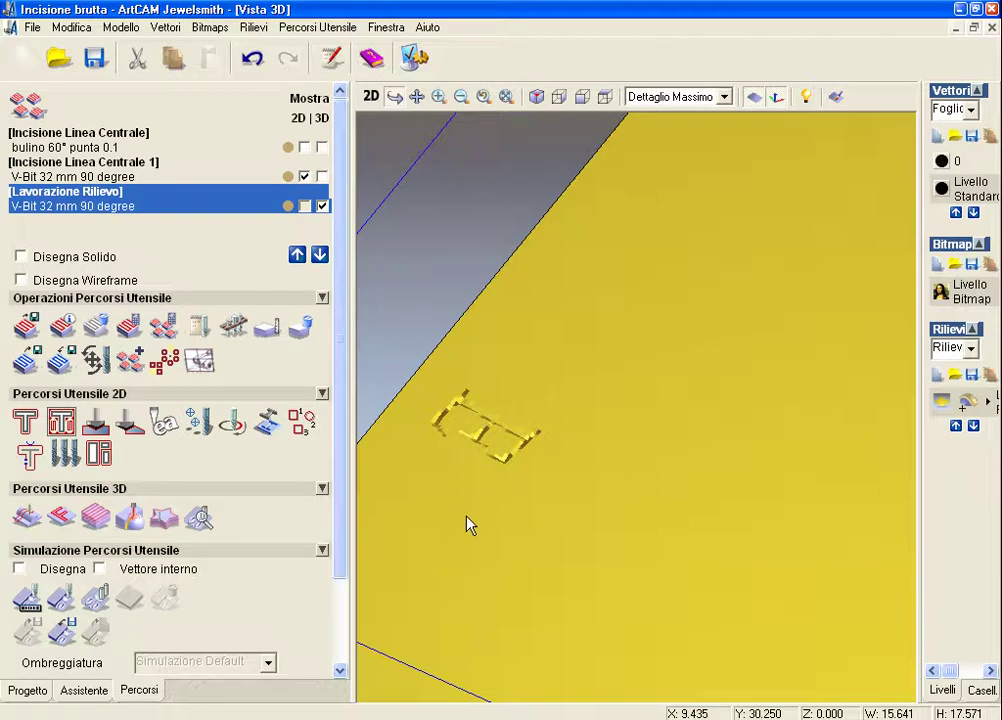
drag(490, 482, 436, 546)
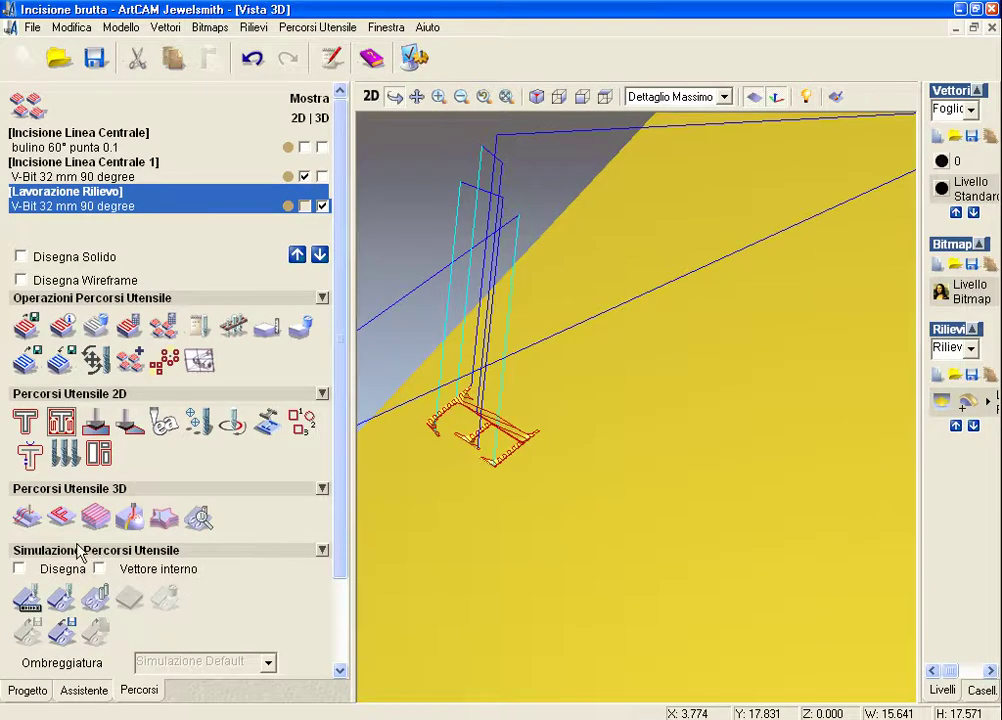
click(66, 600)
- Simulate the Lavorazione Rilievo toolpath on the block and orbit the view to inspect the engraved E
click(400, 525)
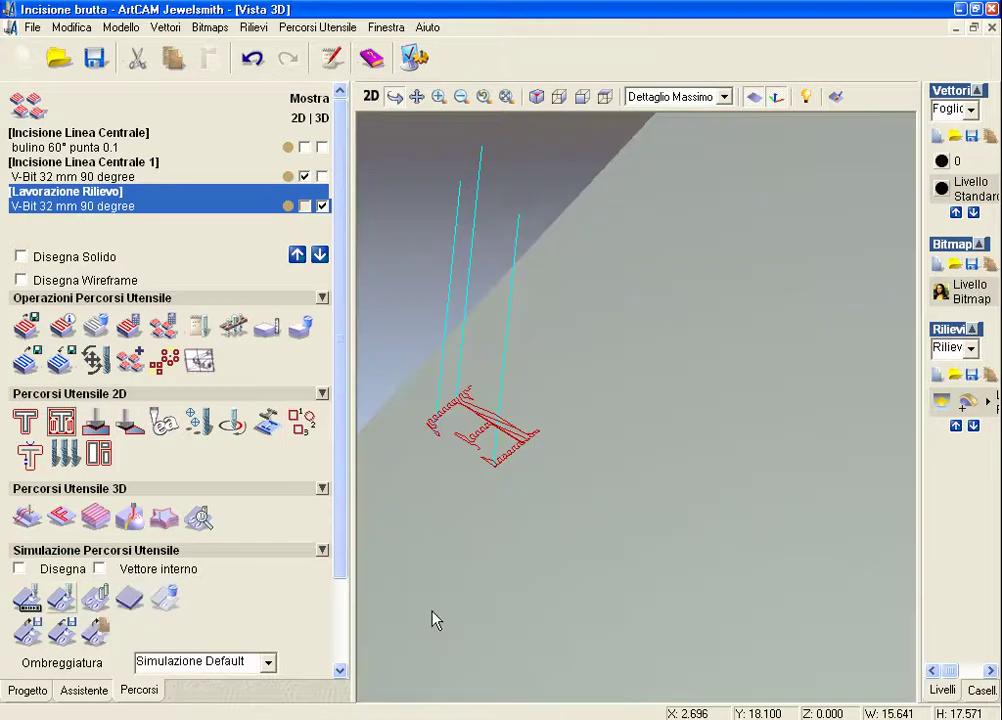
drag(434, 561, 572, 606)
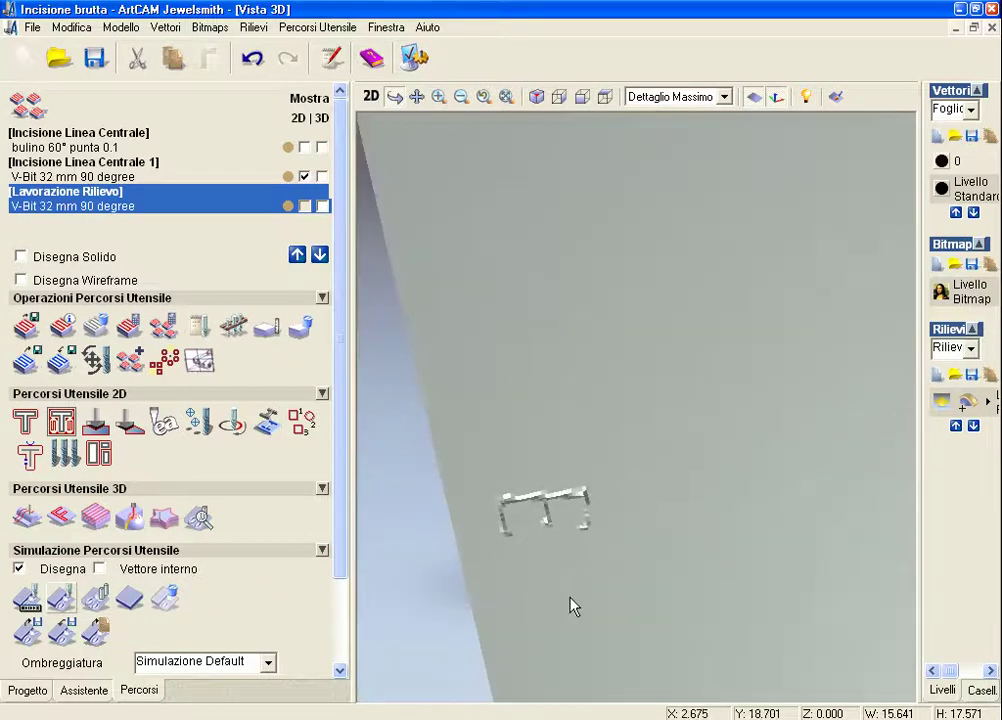
middle_drag(561, 593, 654, 426)
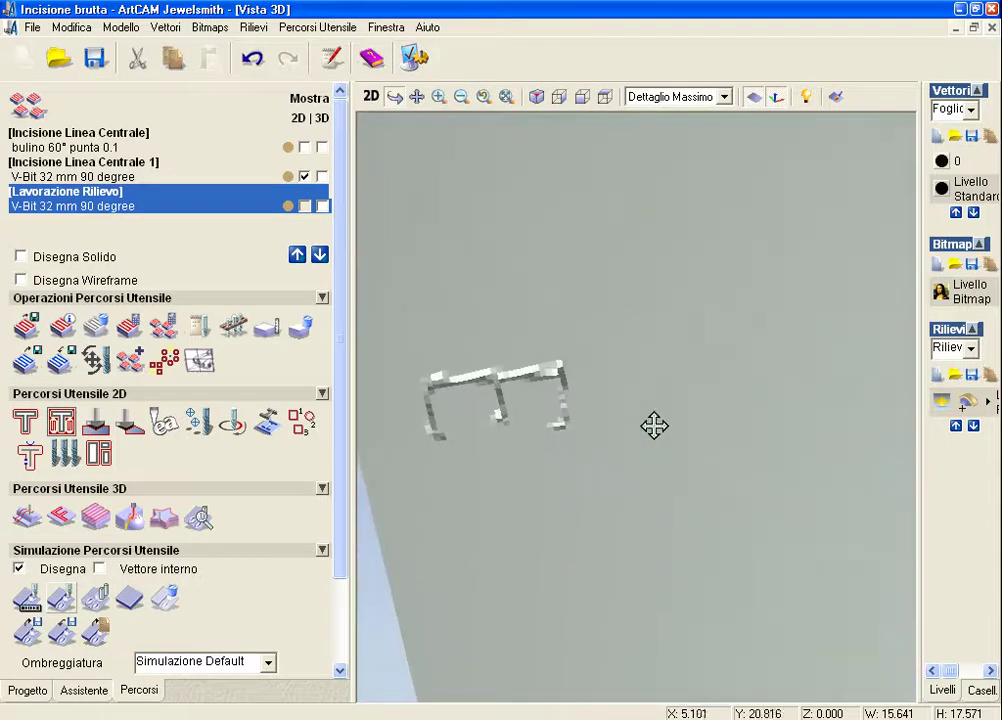
drag(654, 426, 543, 532)
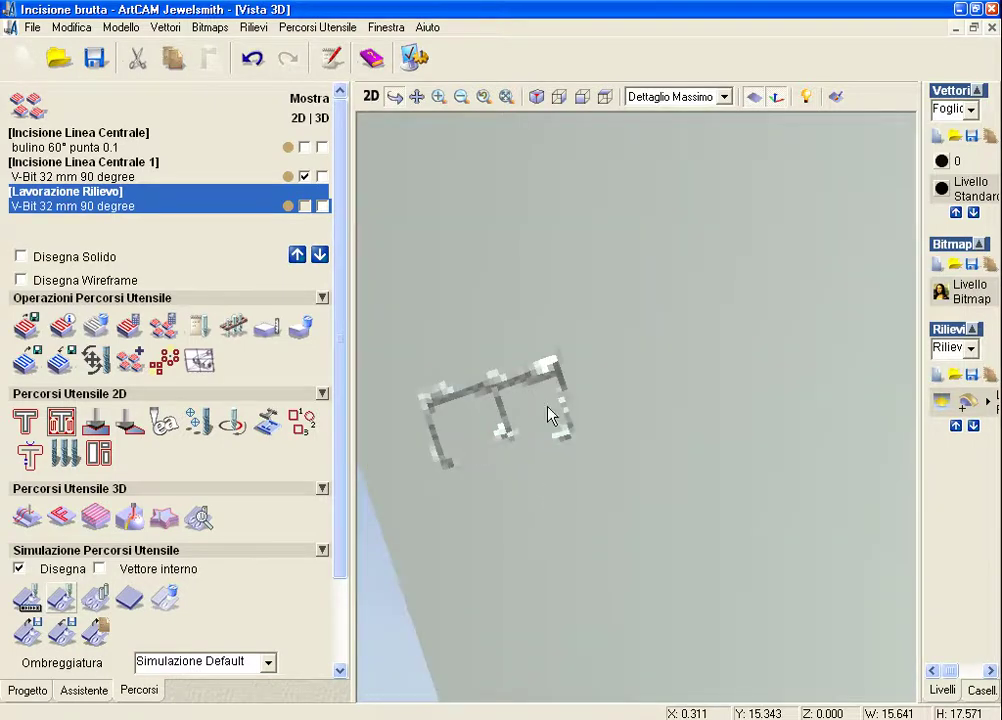
click(161, 598)
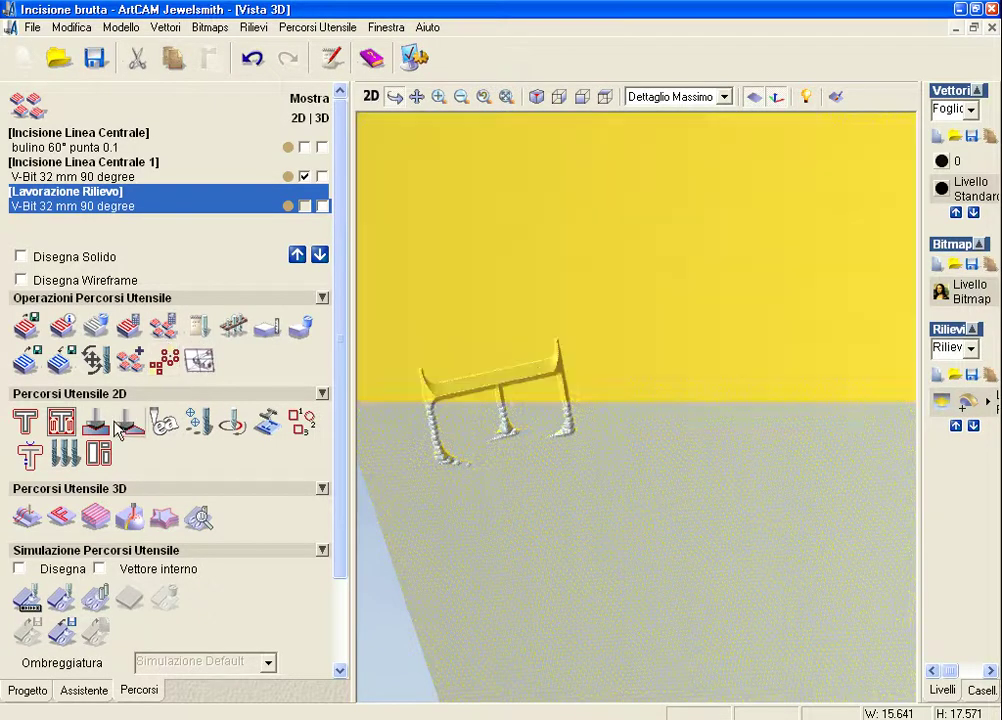
- Recalculate the Lavorazione Rilievo toolpath for the V-Bit 32 mm 90° tool at 0.01 mm stepover and Z step
double_click(72, 198)
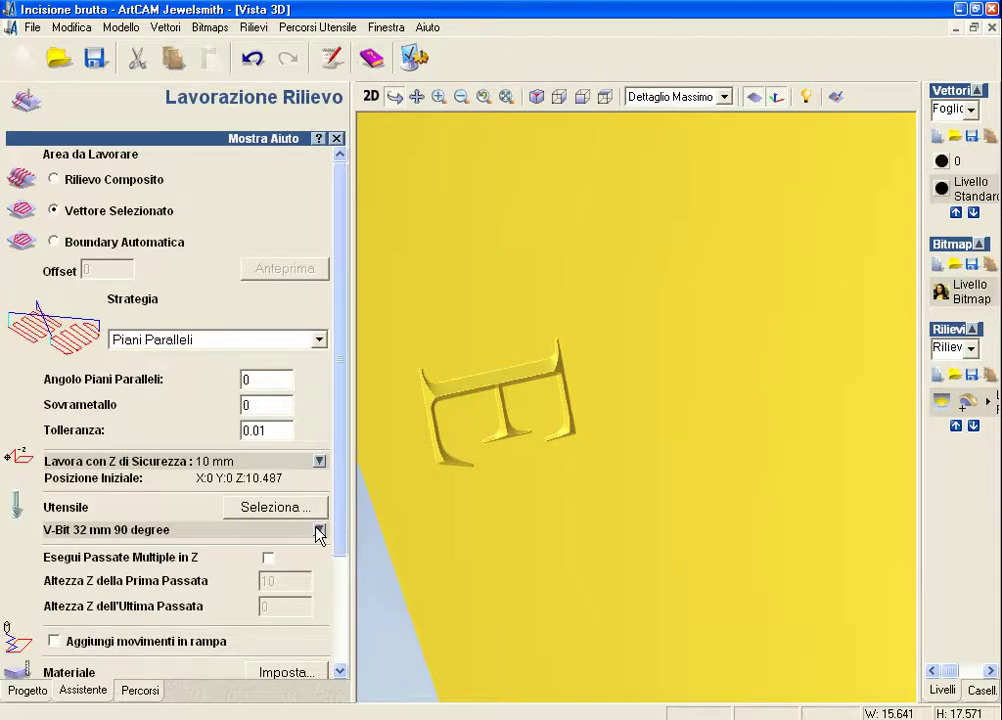
click(319, 531)
drag(348, 437, 342, 525)
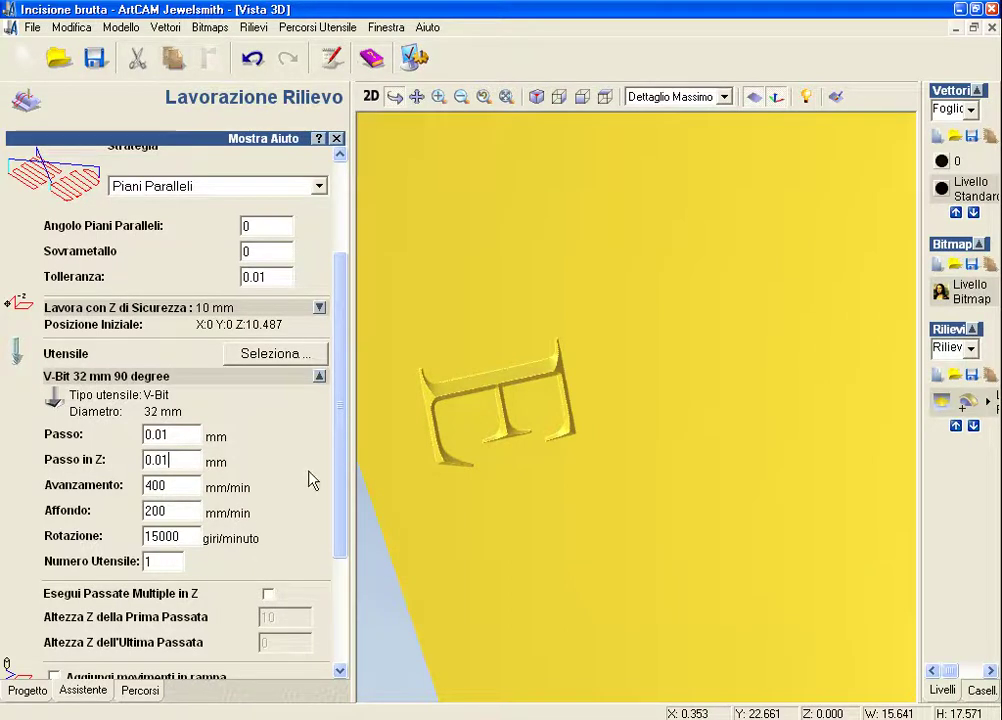
drag(344, 447, 329, 606)
click(272, 609)
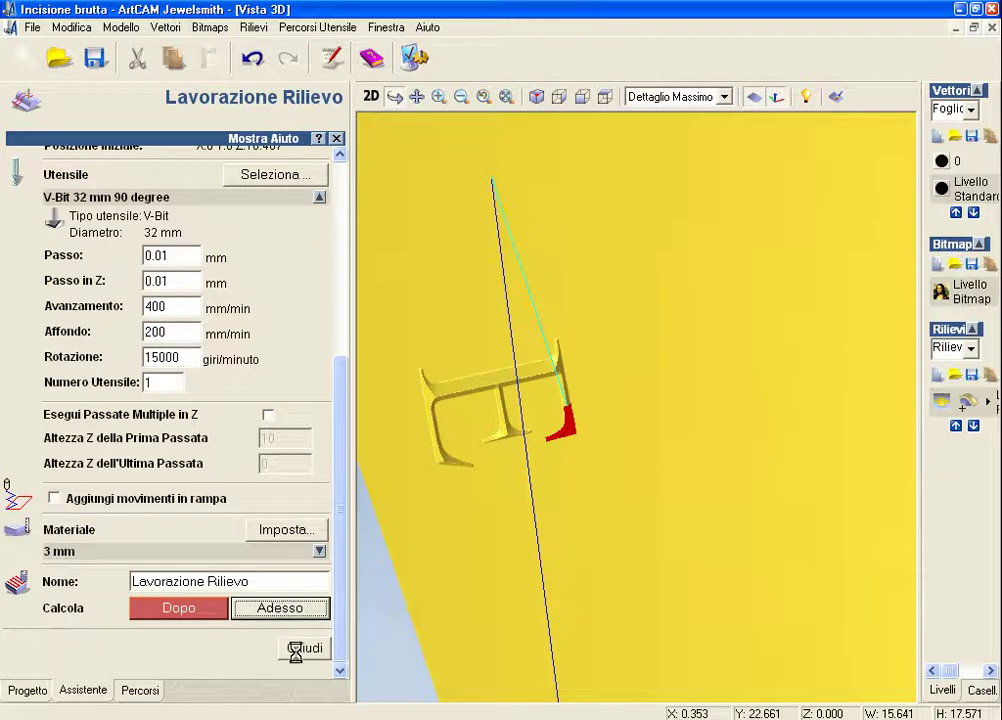
click(299, 652)
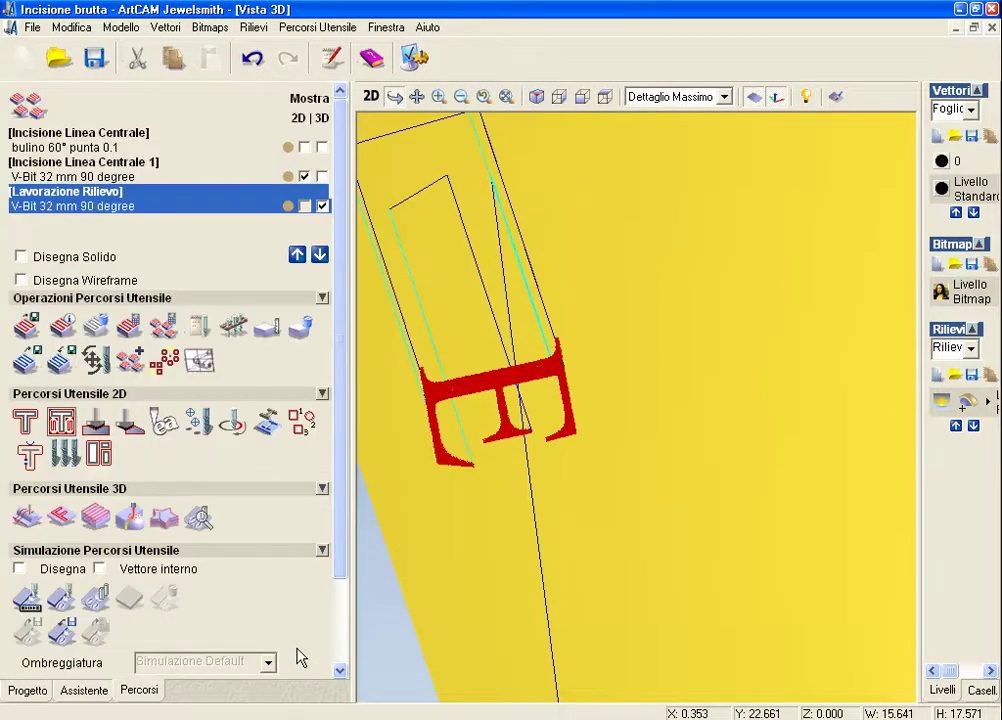
- Simulate the recalculated relief toolpath on the block and rotate and zoom to inspect the E
click(62, 598)
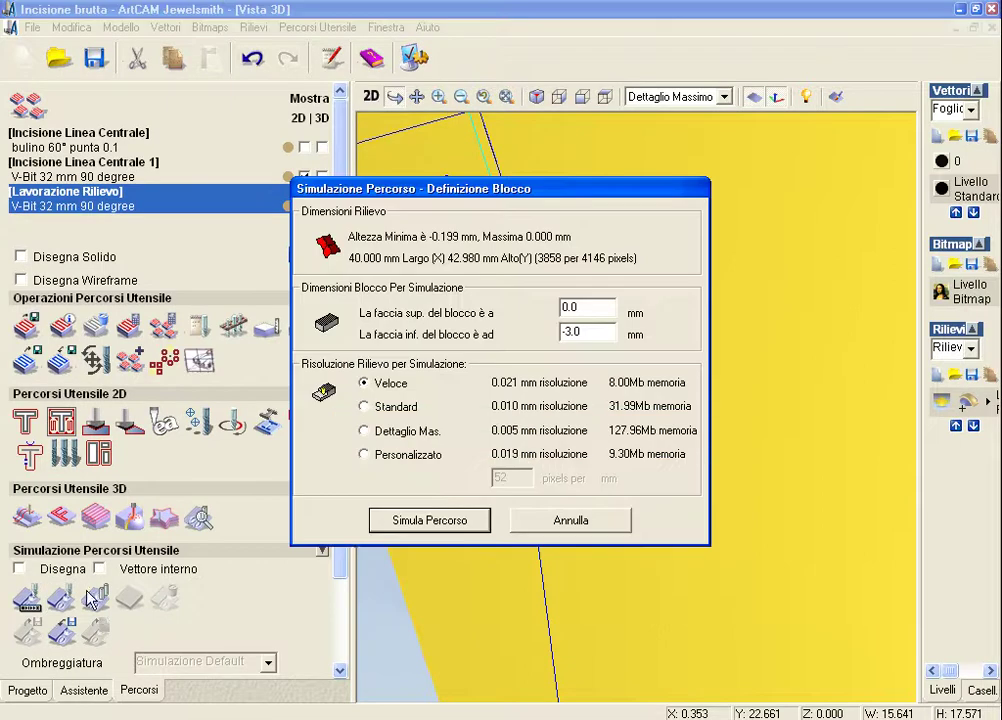
click(395, 518)
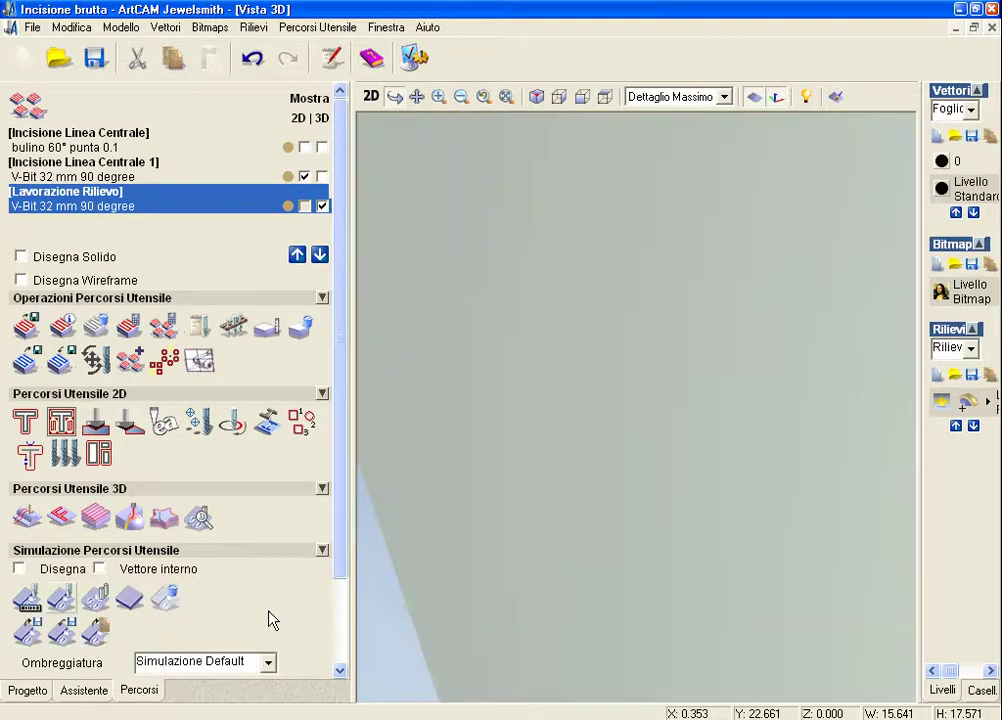
mouse_move(459, 552)
mouse_down()
mouse_move(604, 578)
mouse_move(693, 543)
mouse_move(519, 537)
mouse_move(441, 476)
mouse_move(450, 540)
mouse_move(626, 595)
mouse_move(678, 425)
mouse_move(593, 537)
mouse_up()
scroll(452, 540, up, 3)
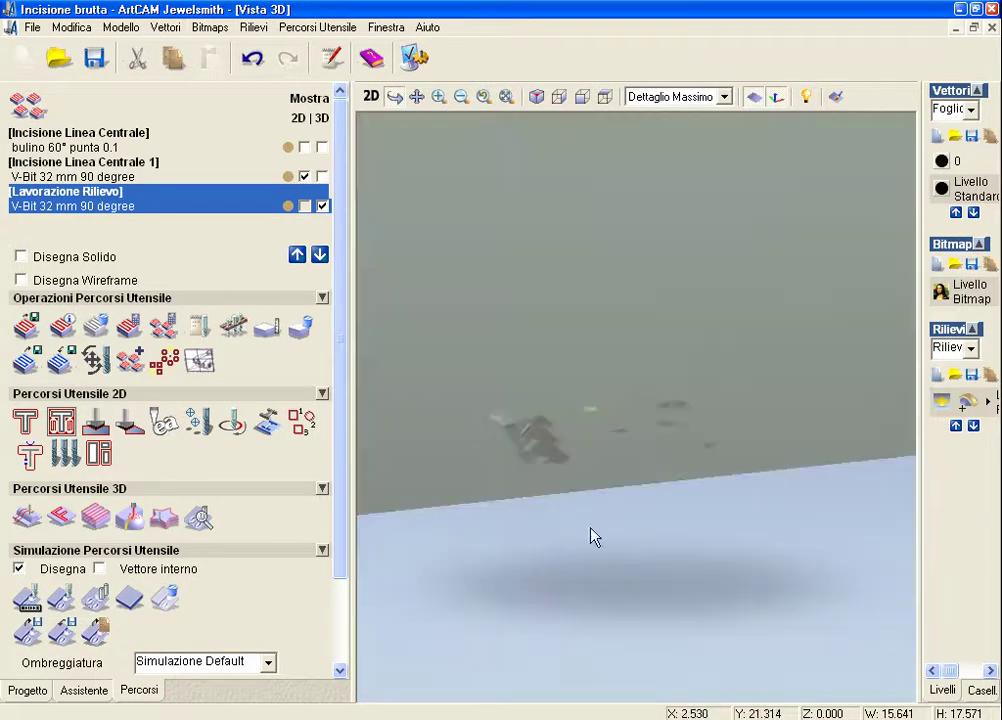
mouse_move(585, 467)
mouse_down()
mouse_move(600, 519)
mouse_move(568, 604)
mouse_up()
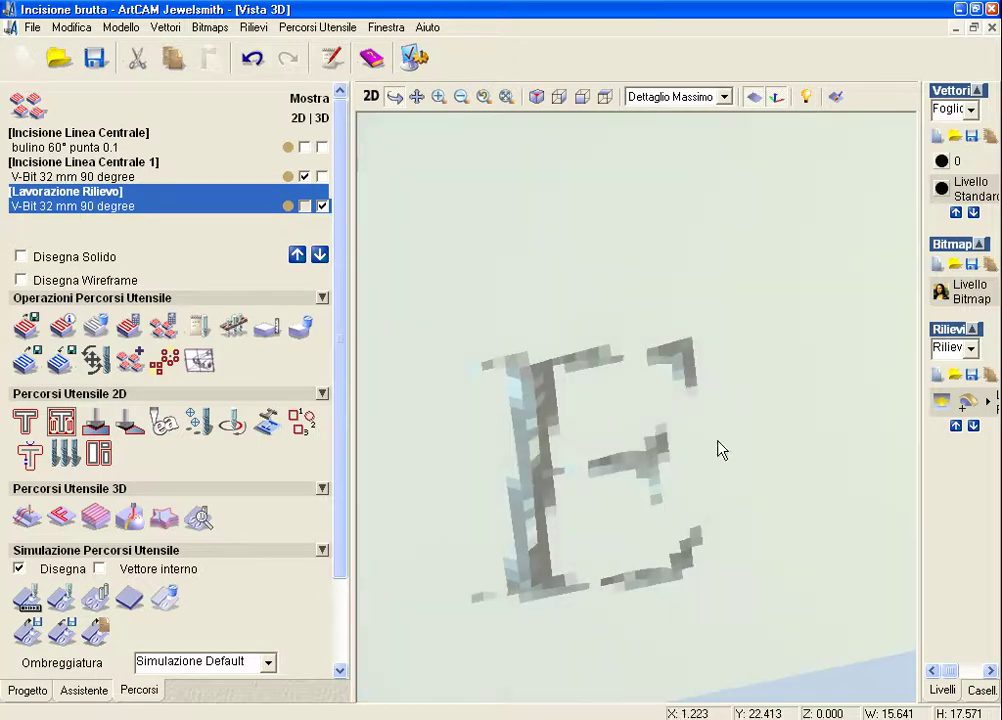
mouse_move(781, 494)
middle_down()
mouse_move(749, 443)
mouse_move(799, 452)
mouse_move(816, 494)
middle_up()
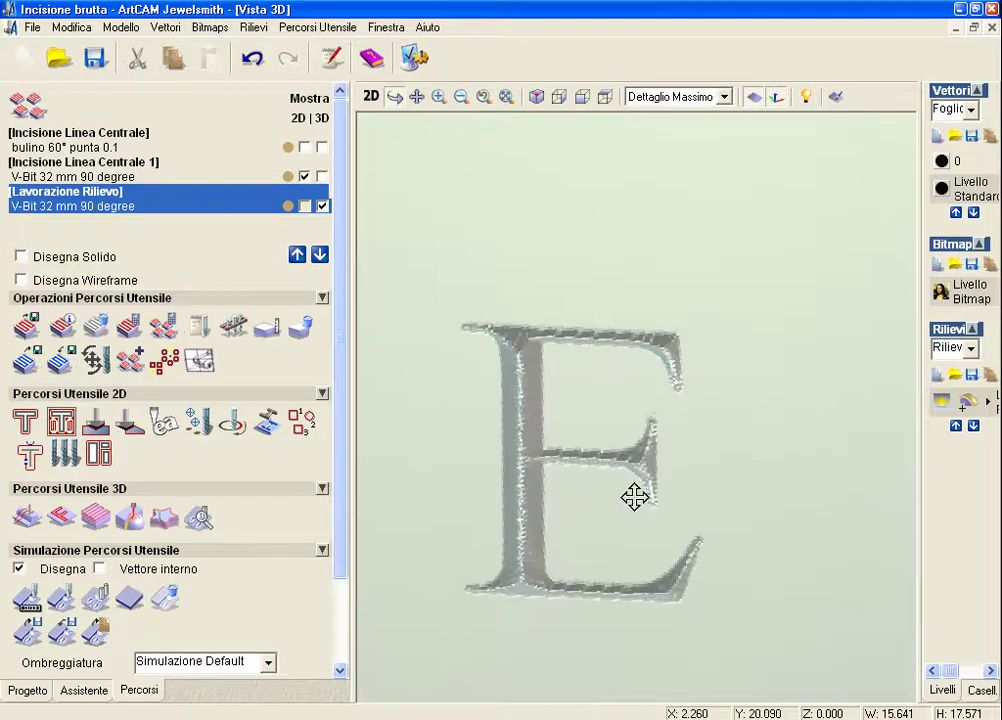
drag(429, 449, 409, 454)
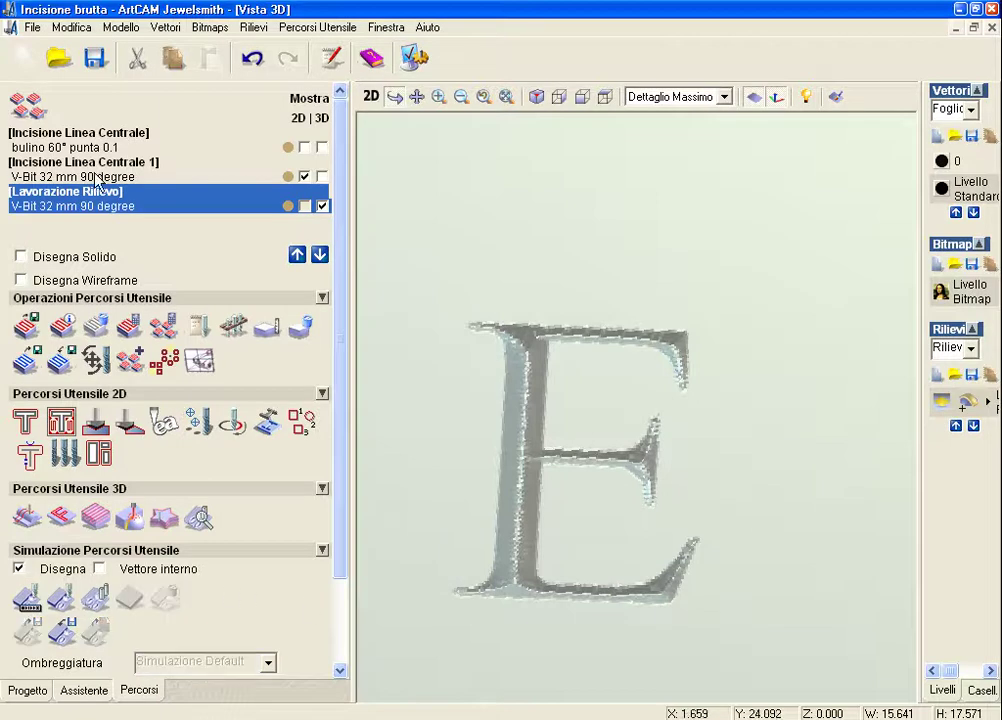
- Reset the simulation block and simulate the Incisione Linea Centrale 1 toolpath
click(130, 176)
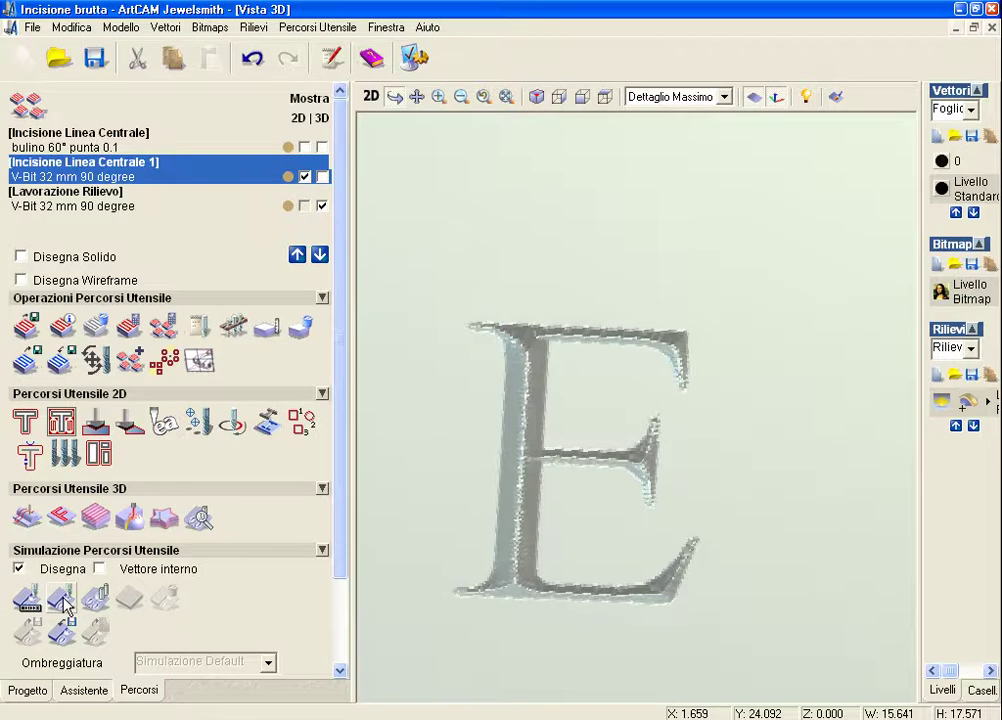
click(62, 600)
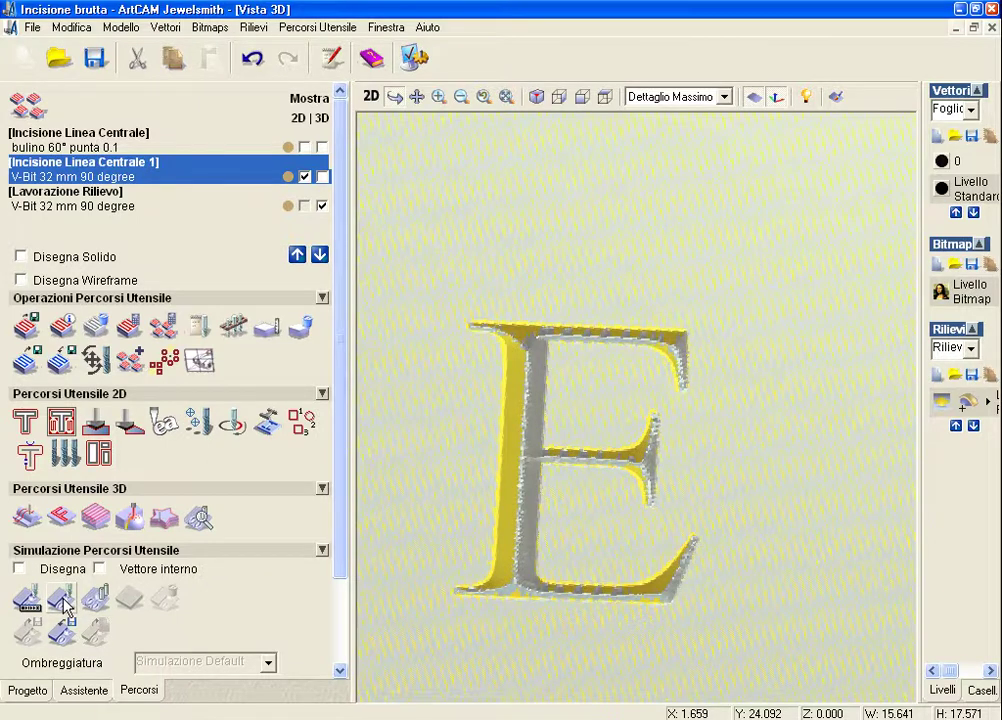
click(62, 600)
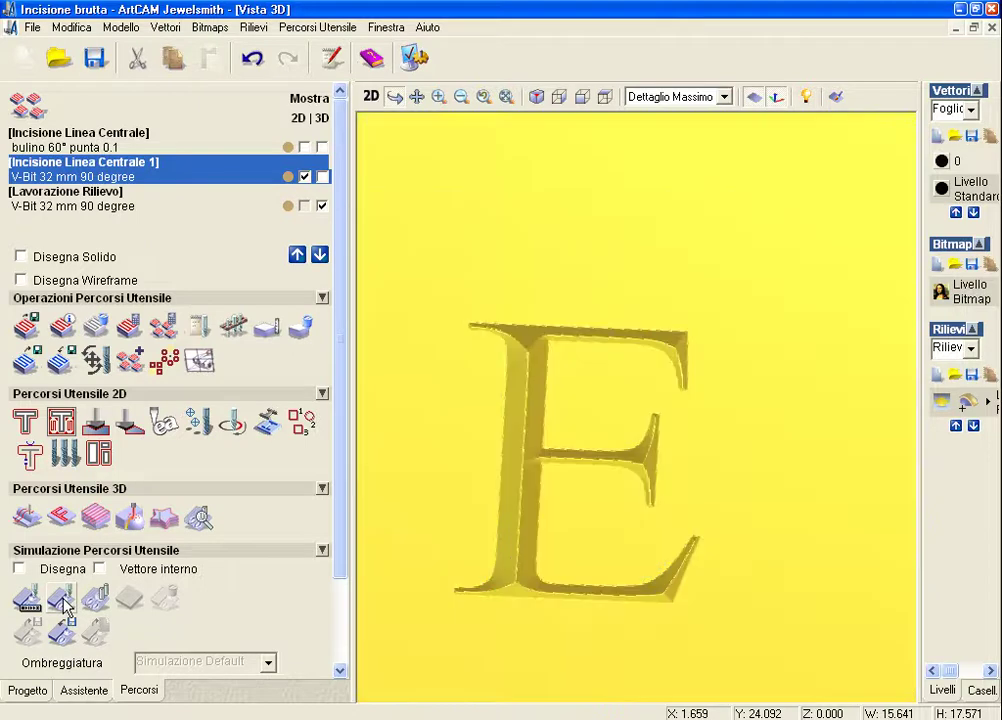
click(62, 600)
click(398, 519)
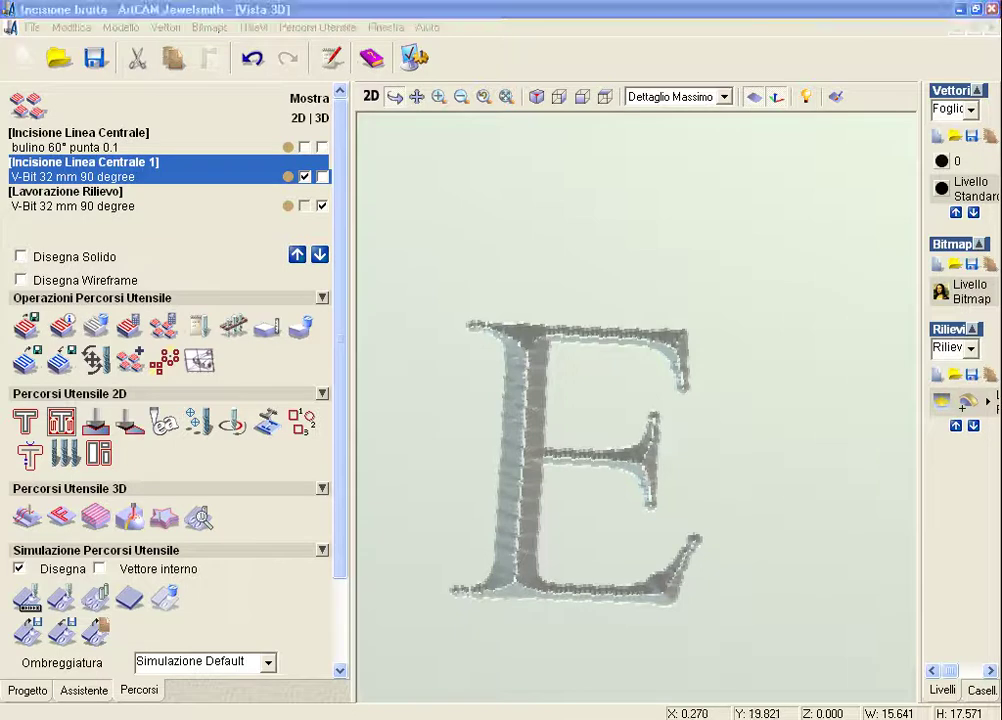
- Reset the simulation and re-simulate the Lavorazione Rilievo toolpath to show the silver engraved E
right_click(715, 719)
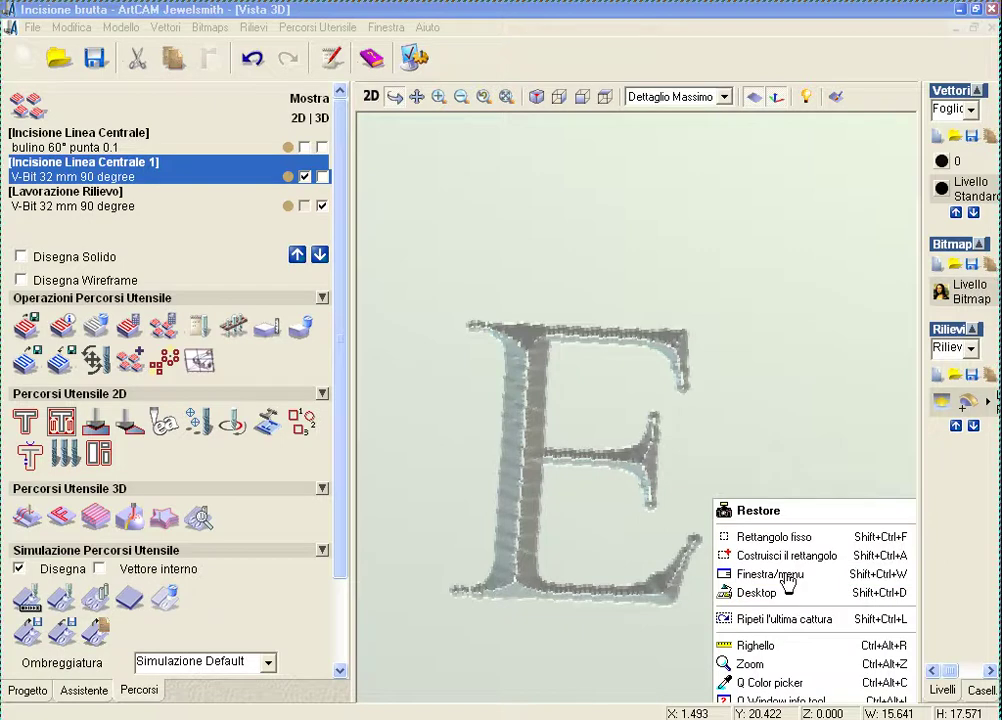
click(787, 537)
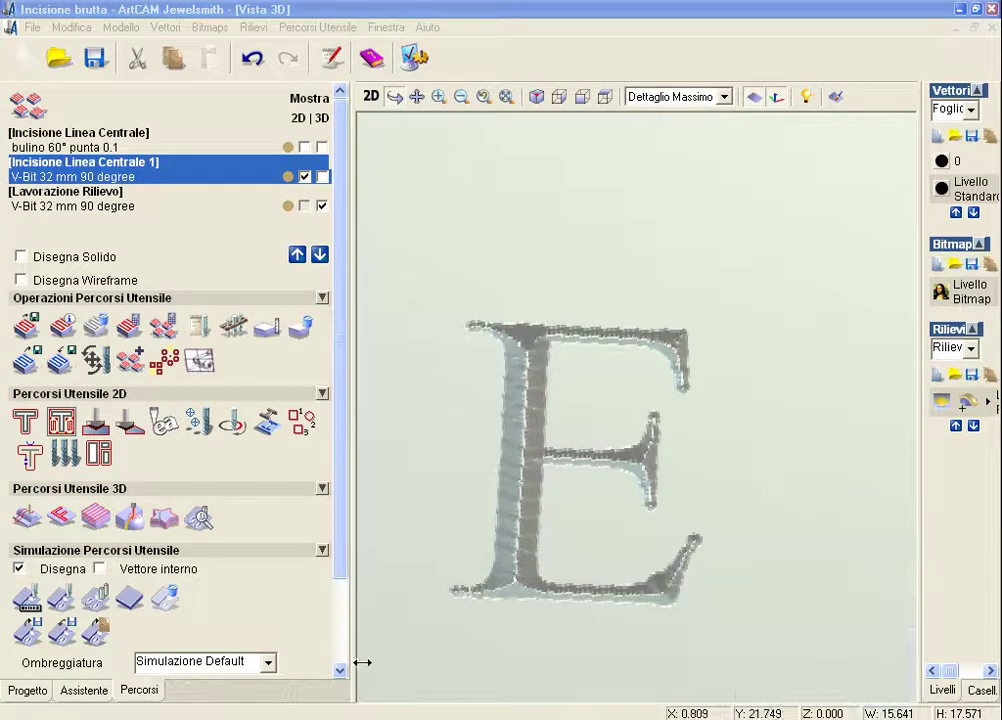
click(167, 601)
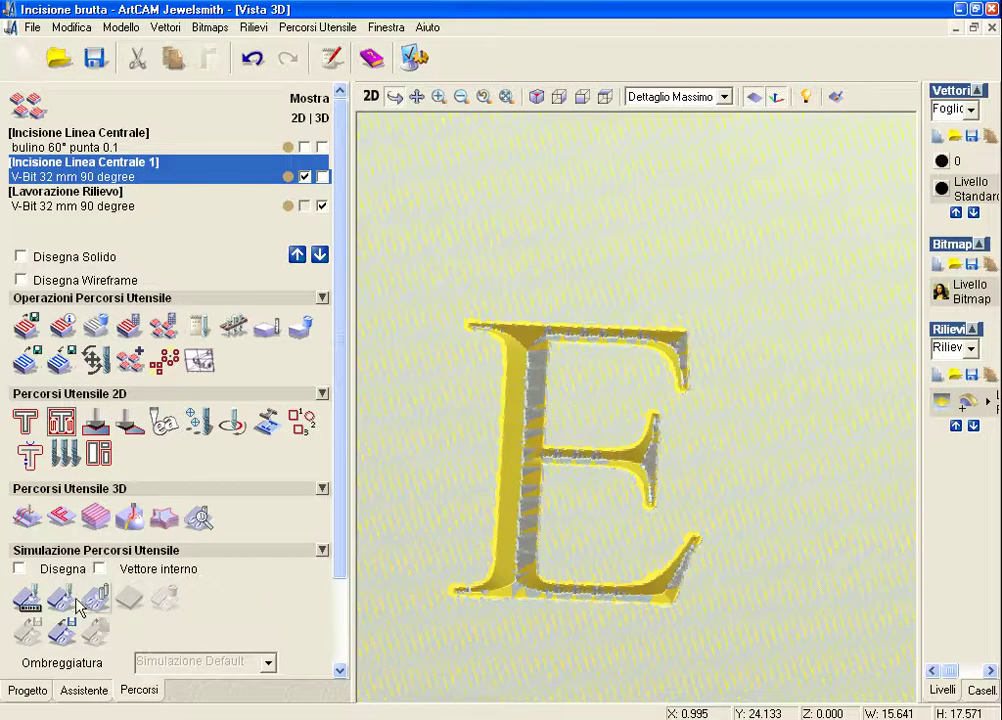
click(83, 204)
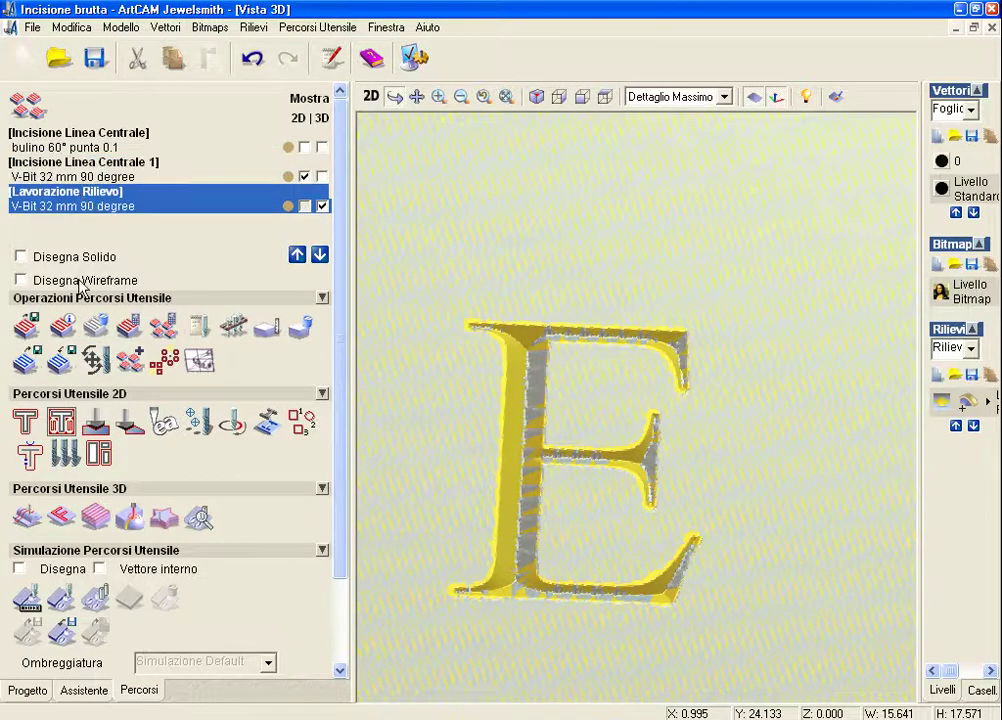
click(60, 598)
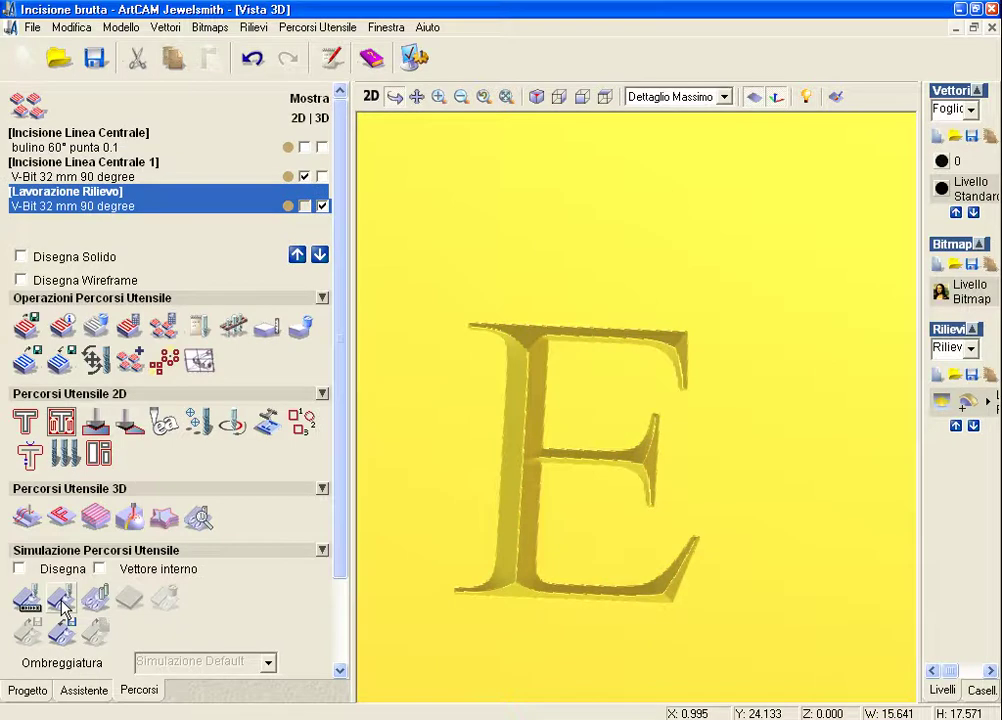
click(442, 522)
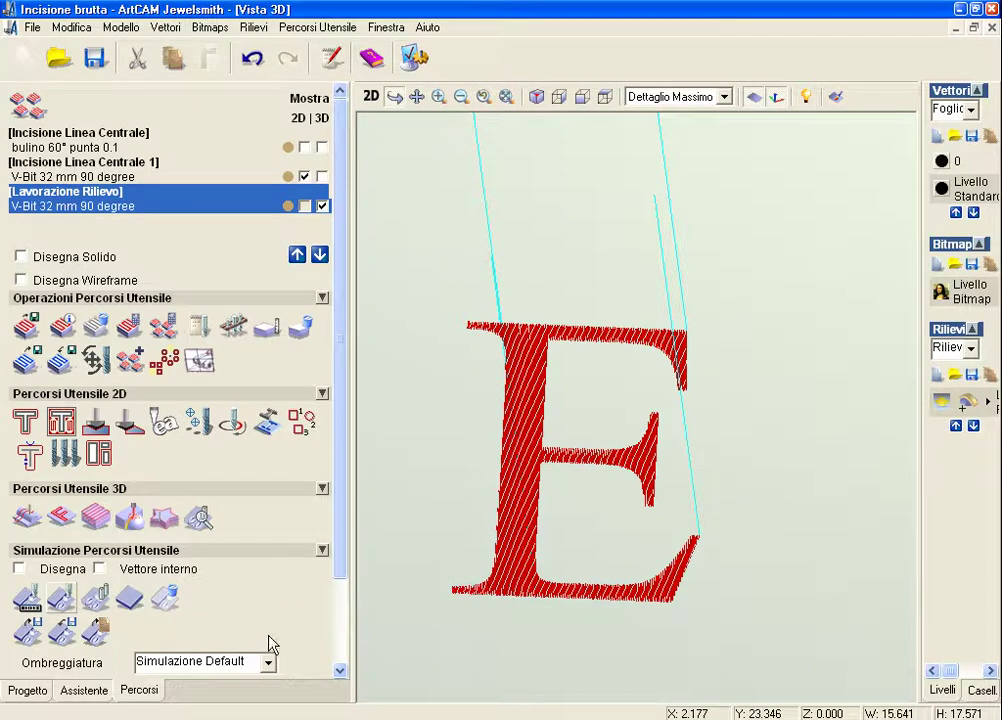
click(166, 599)
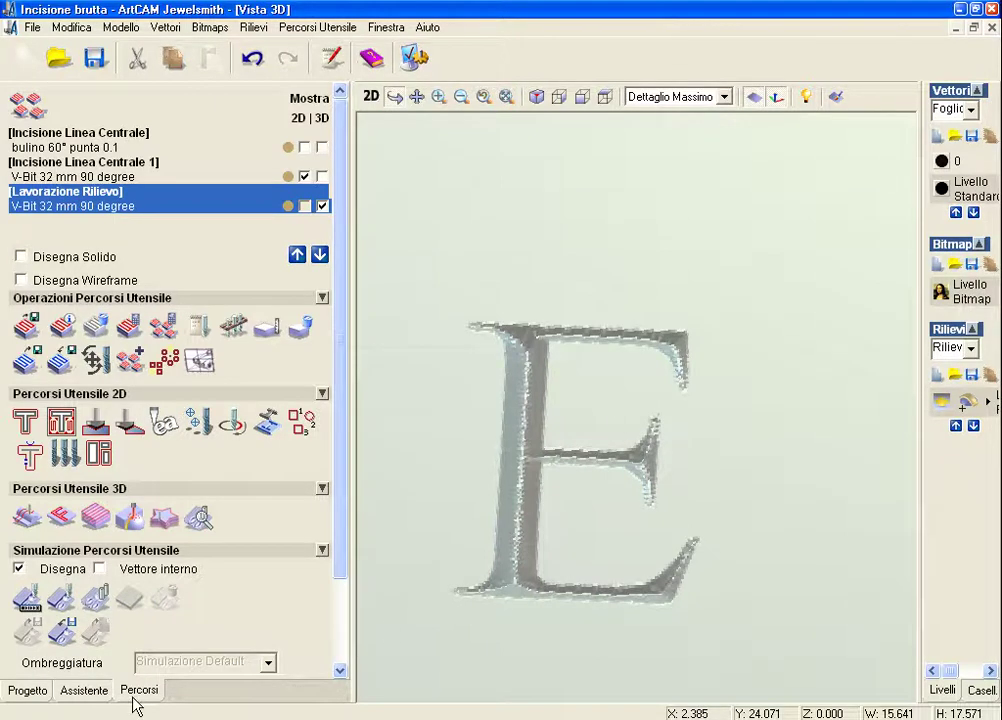
- In Aggiusta Risoluzione Modello, preview 476 x 512, then cancel to keep 3858 x 4146
click(84, 697)
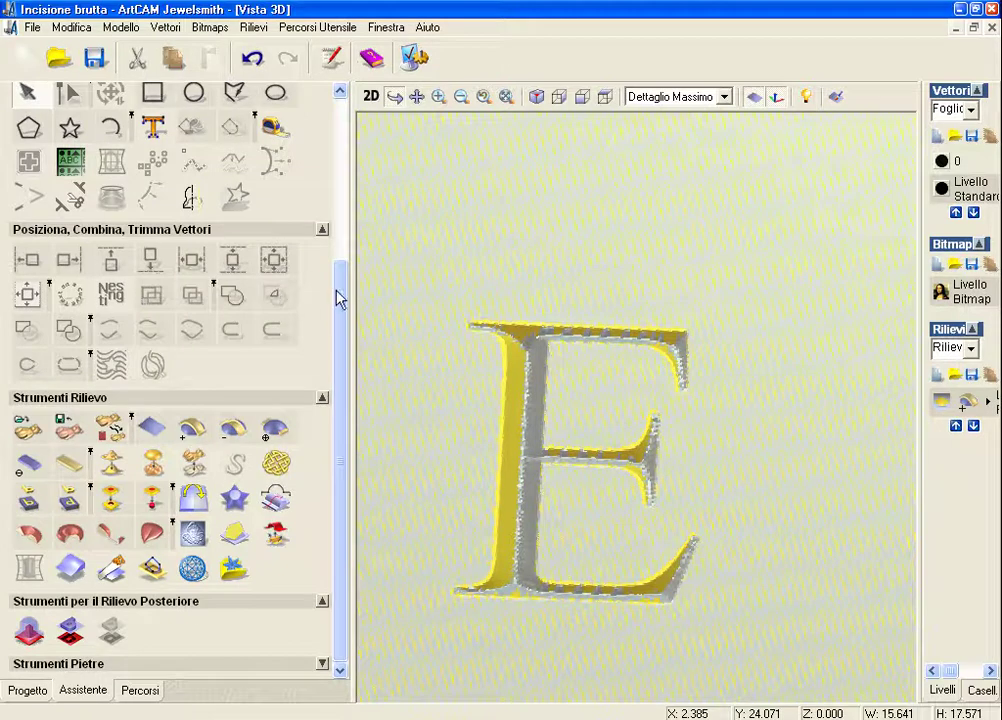
drag(340, 297, 340, 140)
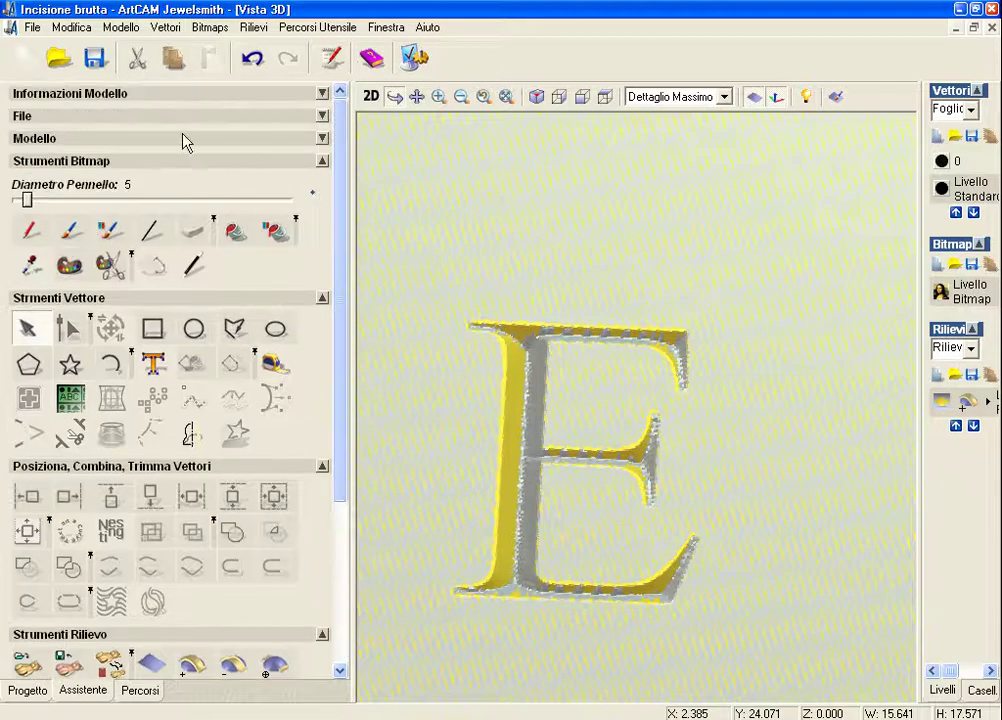
click(321, 139)
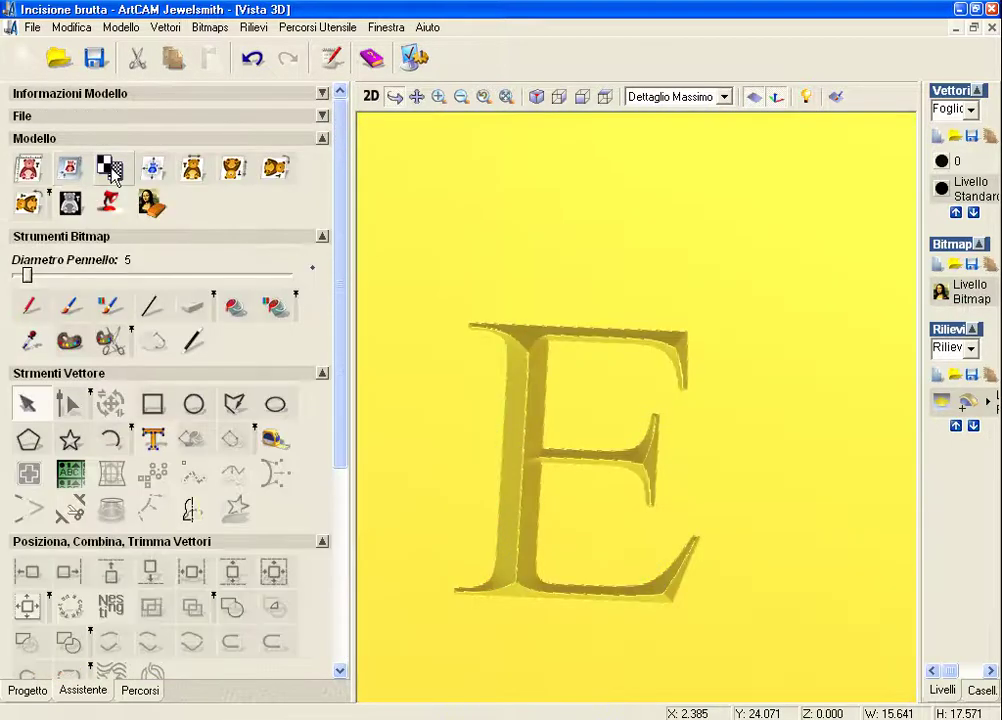
click(110, 168)
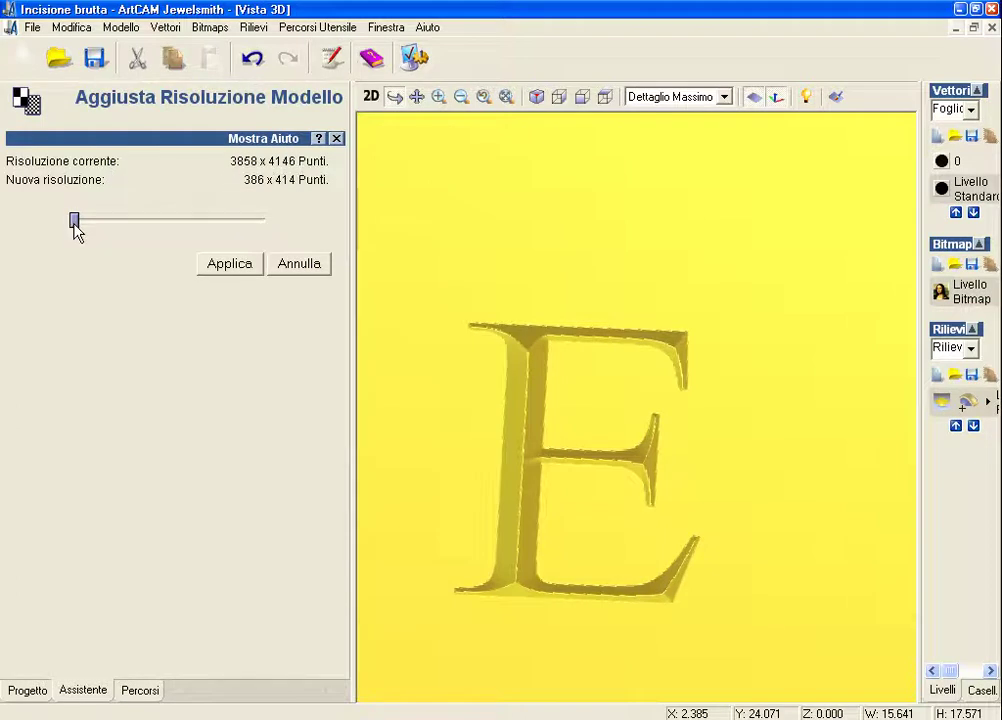
mouse_move(74, 221)
mouse_down()
mouse_move(262, 224)
mouse_move(76, 232)
mouse_up()
click(313, 272)
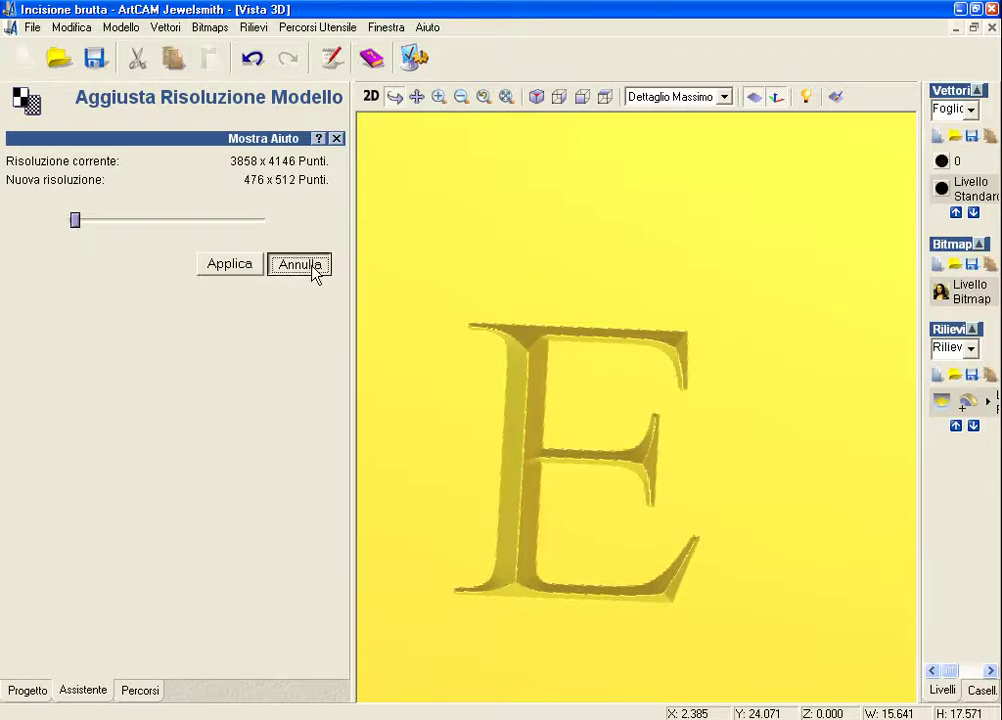